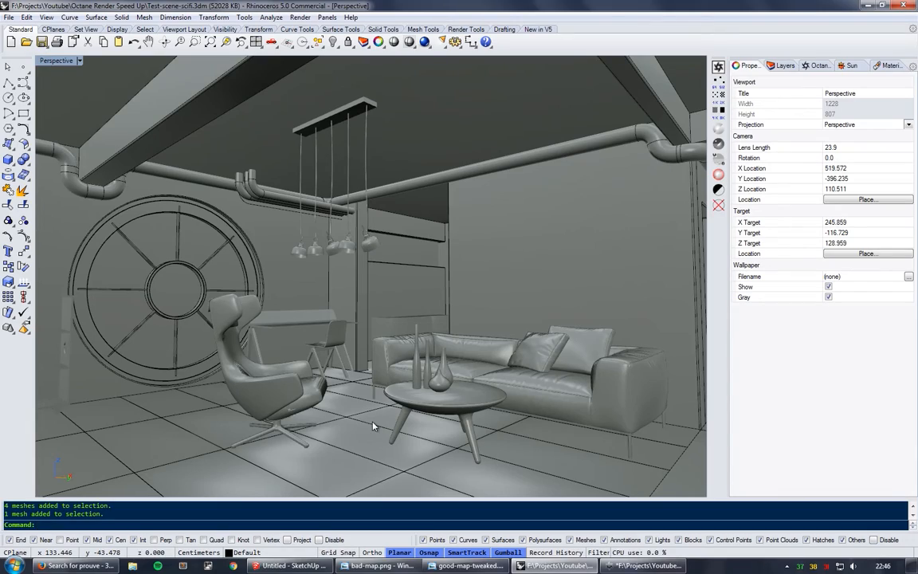
- View the bad-map.png render, and check the available CUDA devices in OctaneRender's preferences
left_click(377, 565)
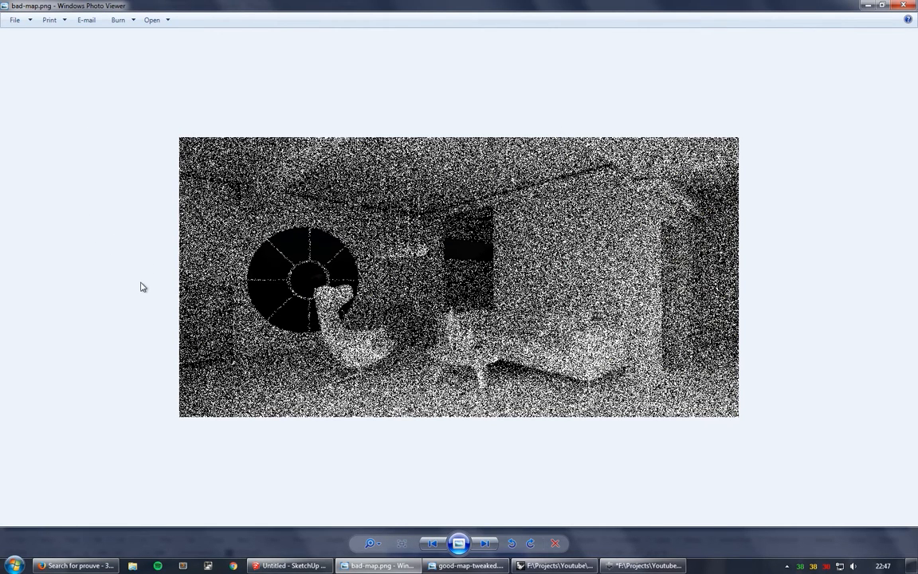
left_click(657, 566)
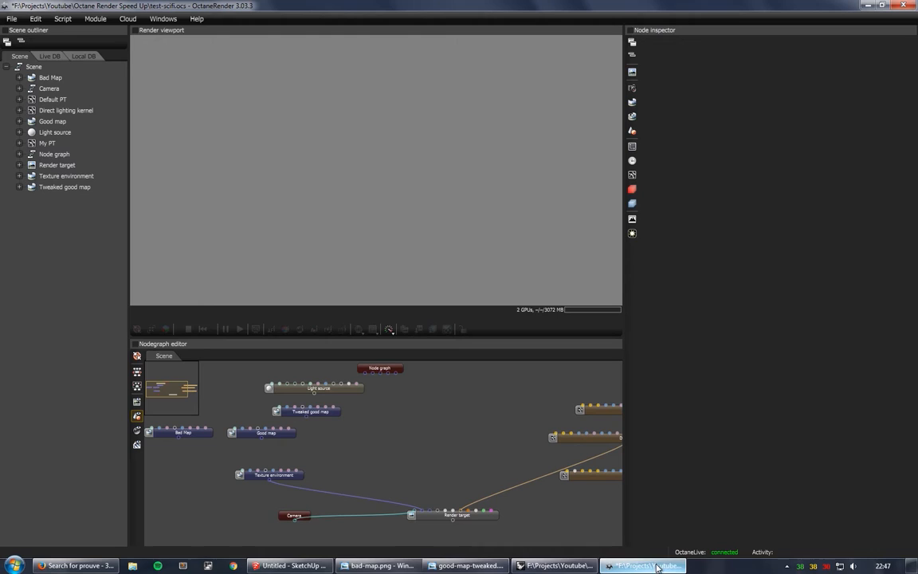
left_click(15, 18)
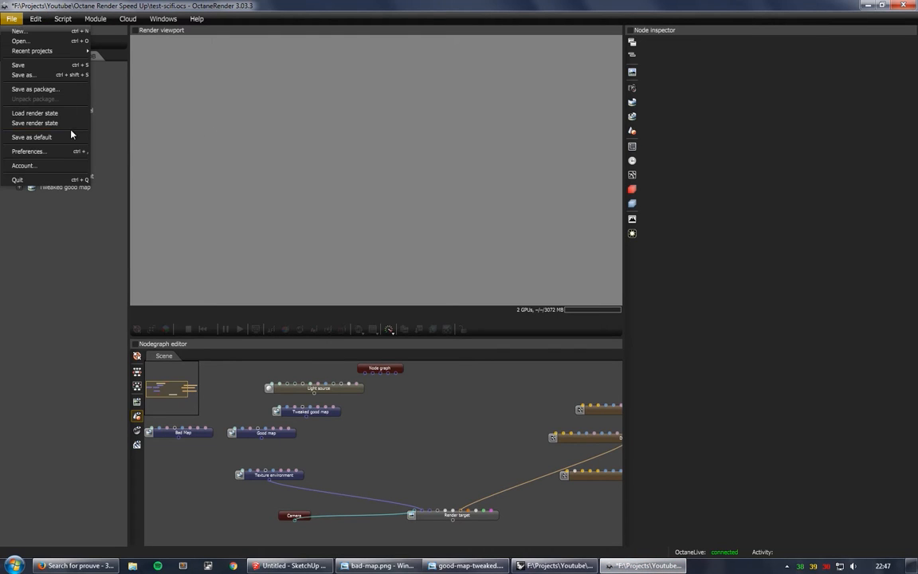
left_click(61, 151)
left_click(379, 111)
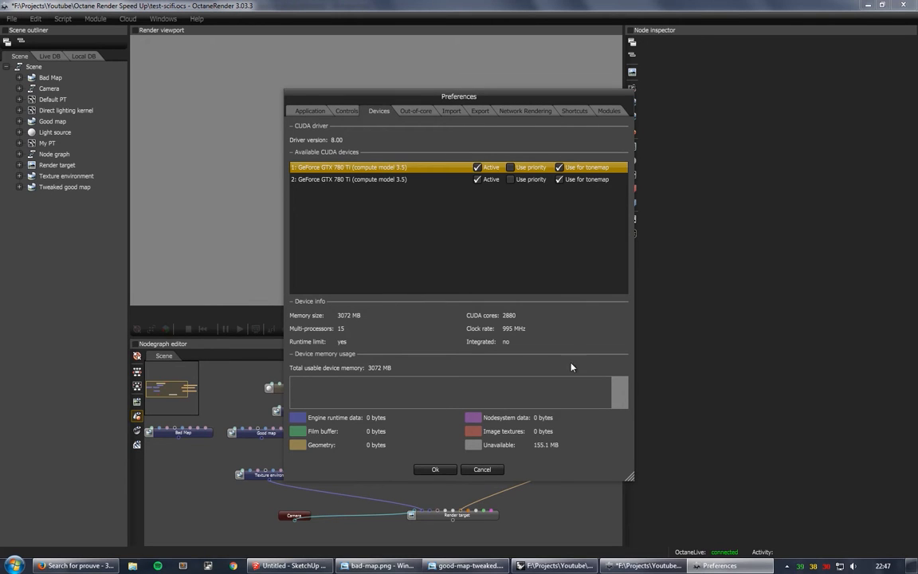
left_click(435, 470)
- Compare the bad-map.png and good-map-tweaked.png renders in Windows Photo Viewer
left_click(555, 565)
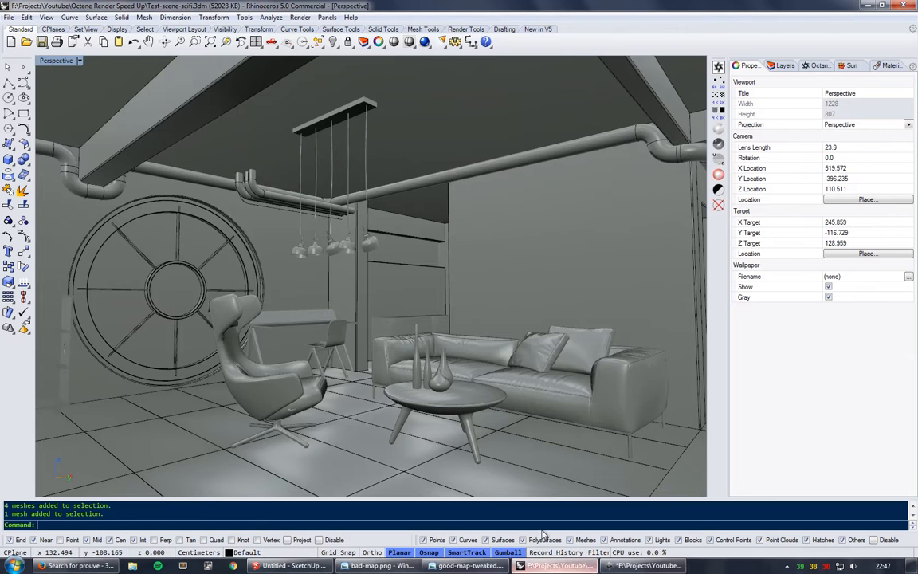
left_click(378, 565)
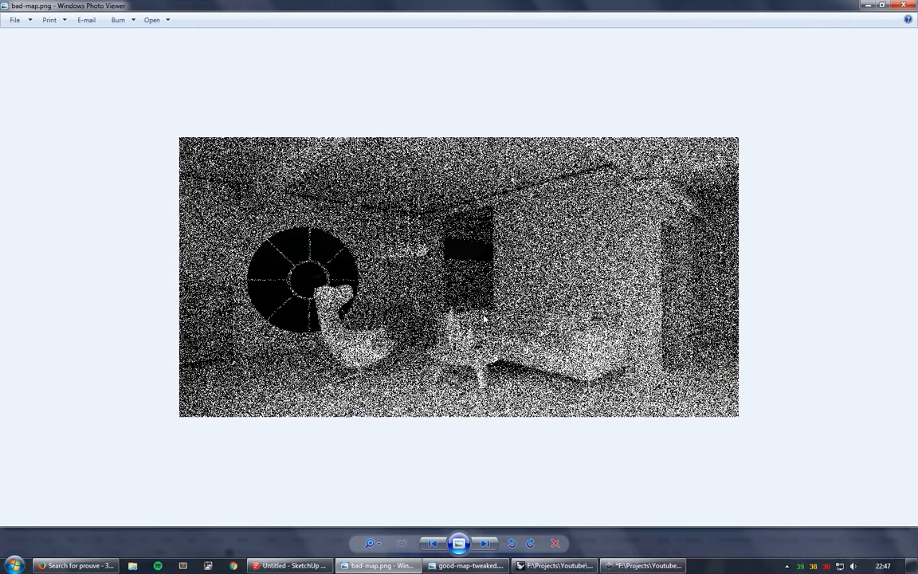
left_click(378, 565)
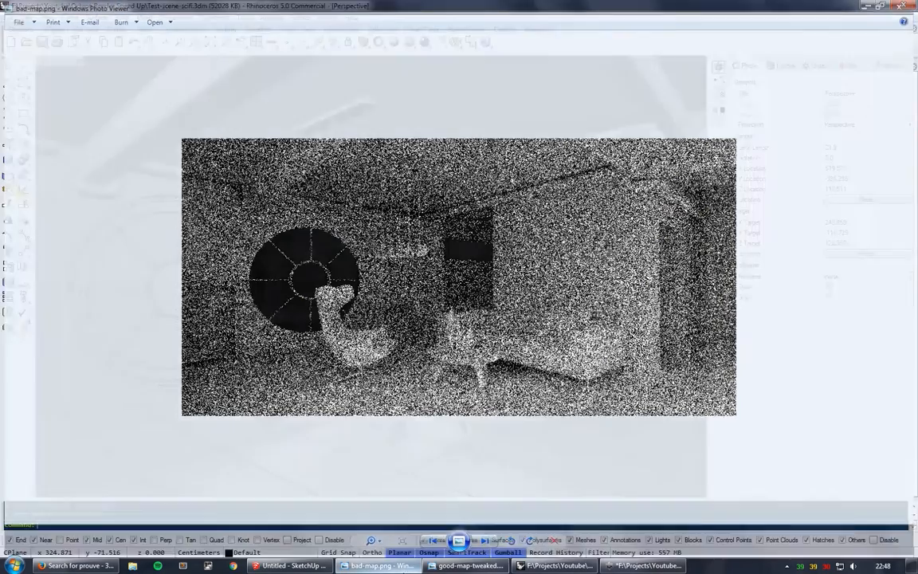
left_click(462, 566)
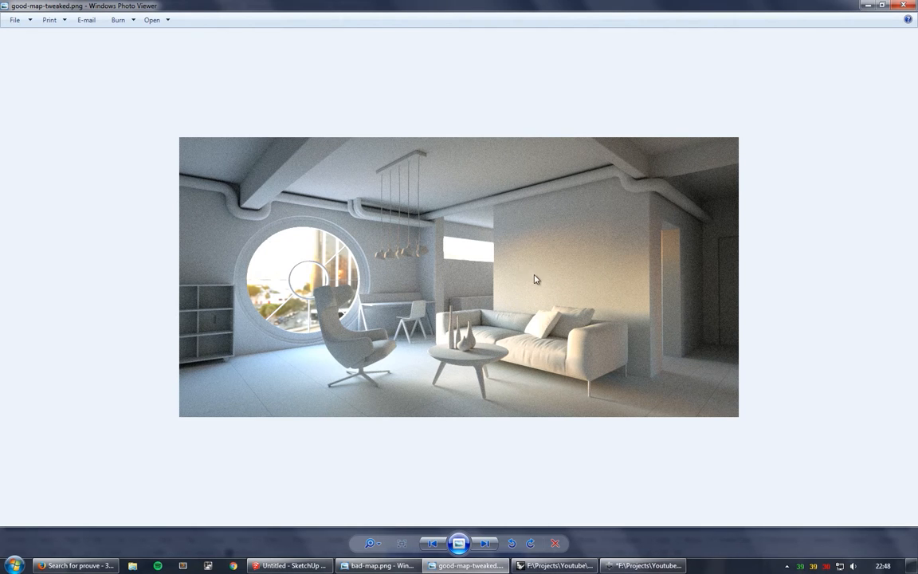
left_click(366, 567)
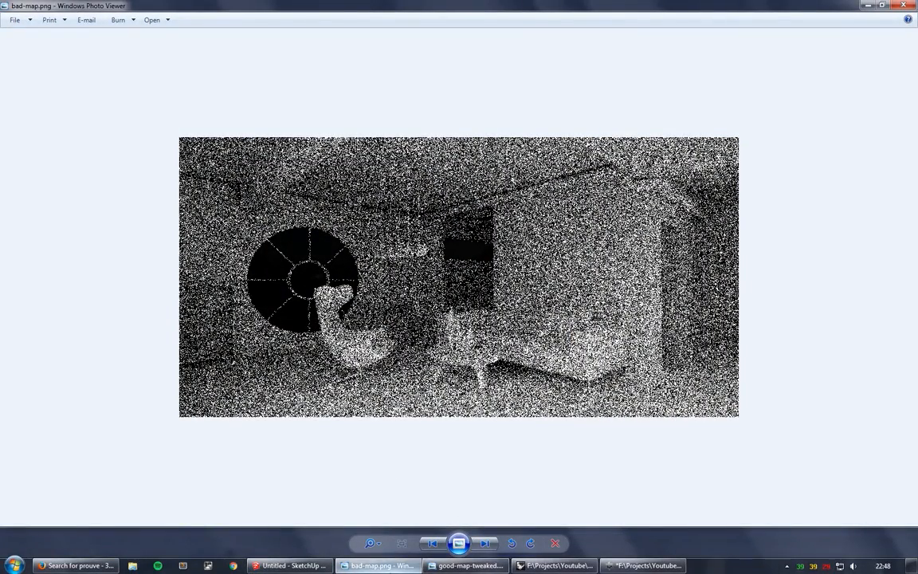
left_click(466, 565)
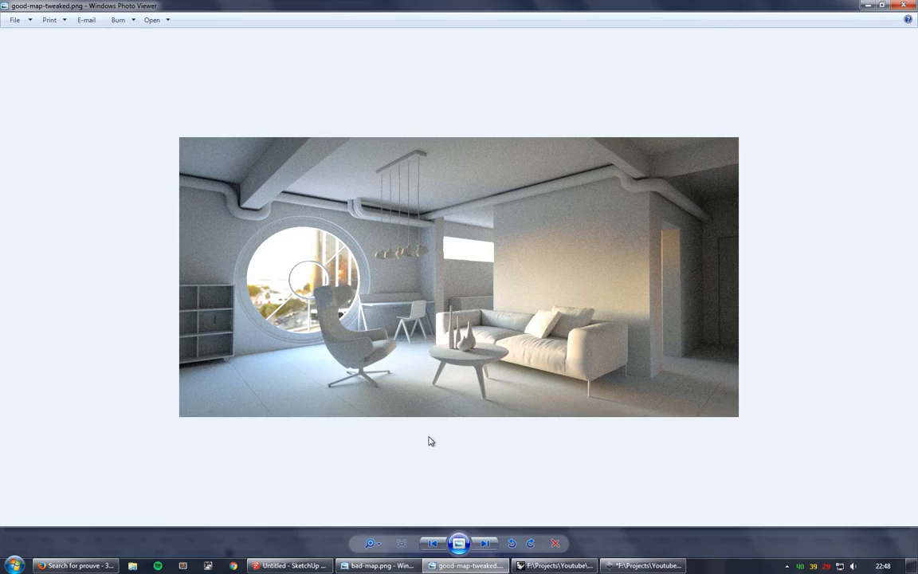
left_click(378, 565)
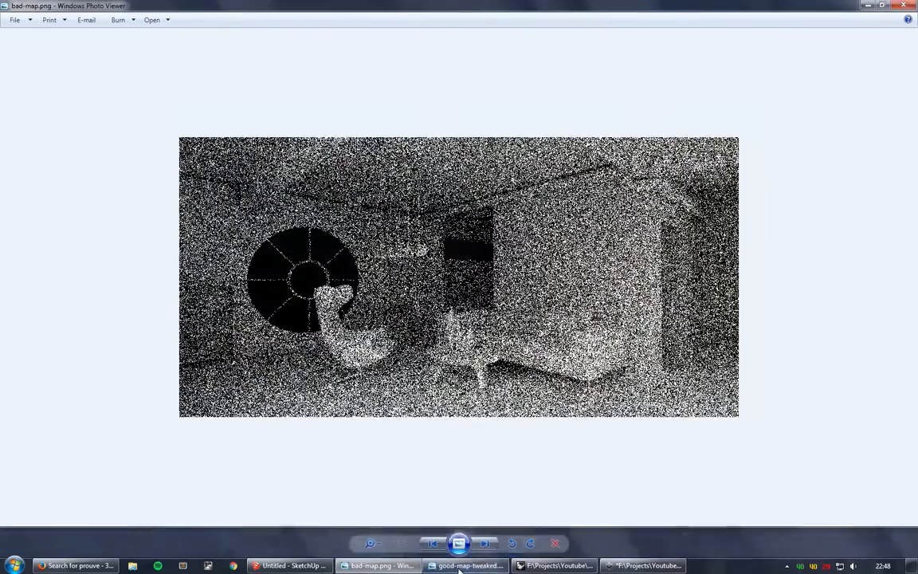
left_click(455, 566)
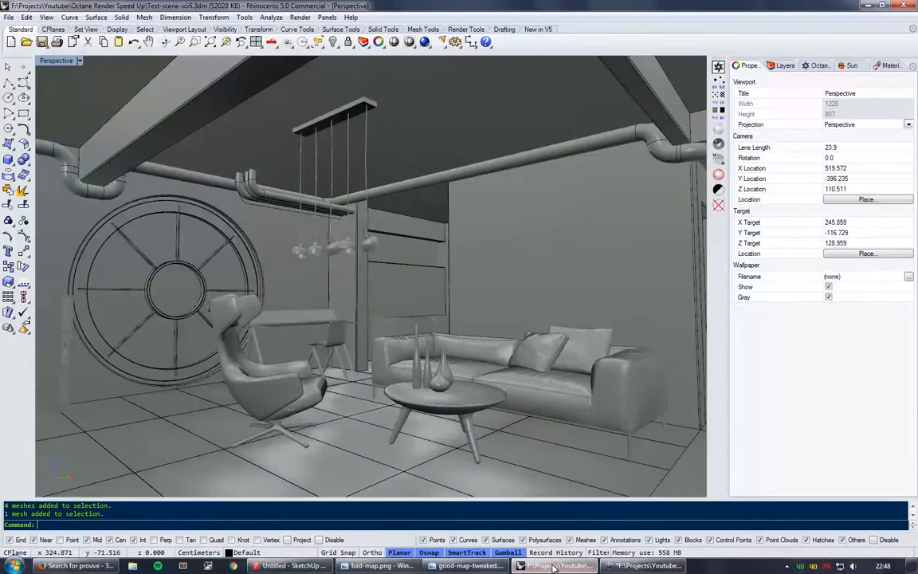
- Switch to Rhinoceros and examine the shaded room model from outside and inside, including its wall openings and furniture
right_click_drag(335, 291, 406, 374)
scroll(344, 328, "down", 6)
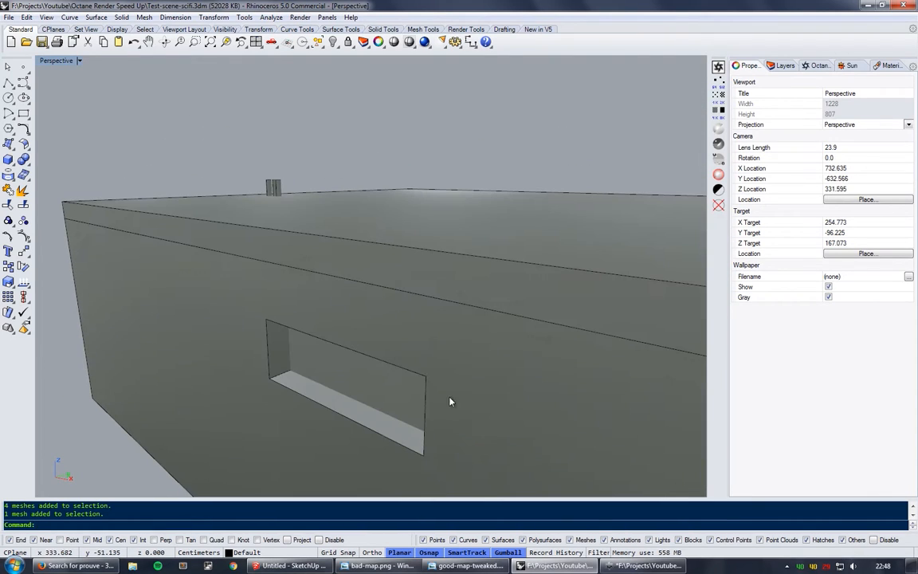
left_click(623, 563)
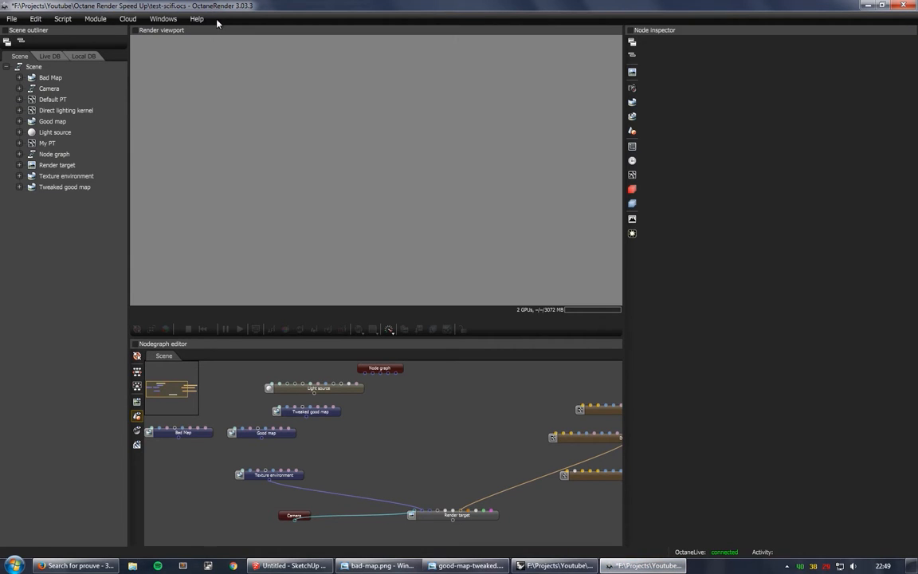
left_click(636, 564)
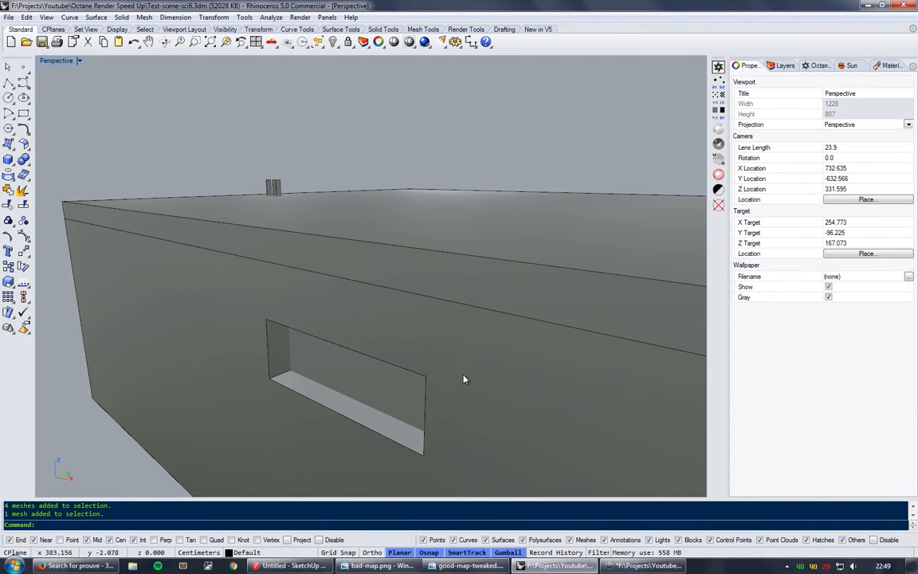
right_click_drag(391, 328, 467, 338)
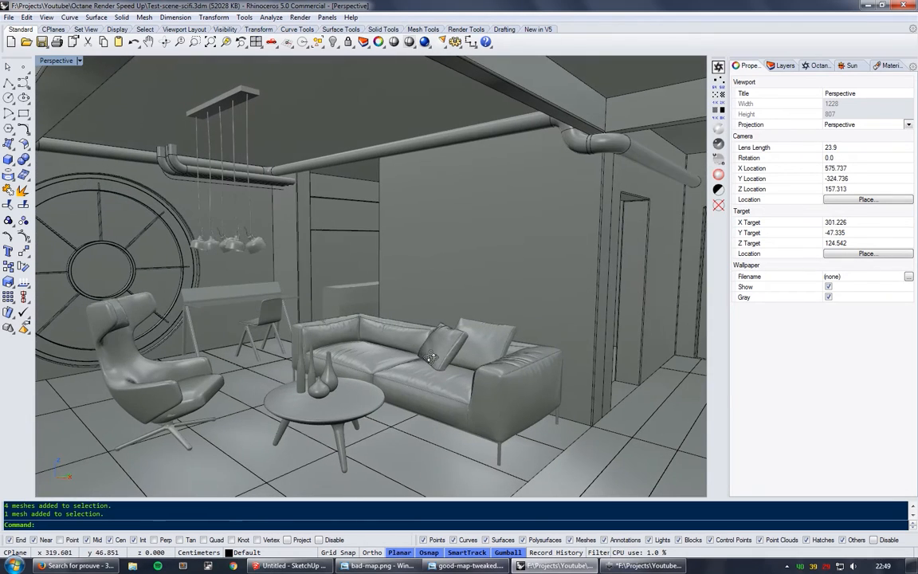
right_click_drag(411, 363, 455, 342, "shift")
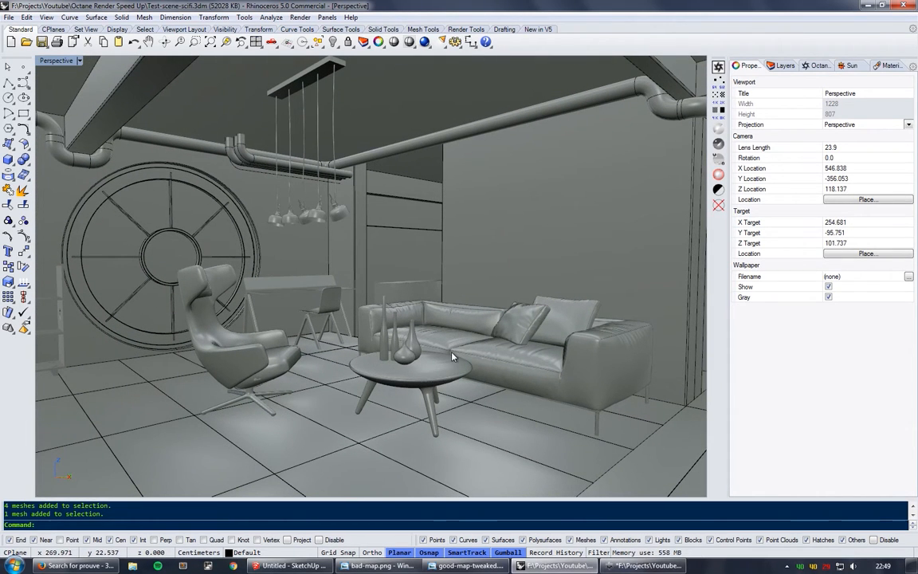
left_click(642, 565)
left_click(653, 565)
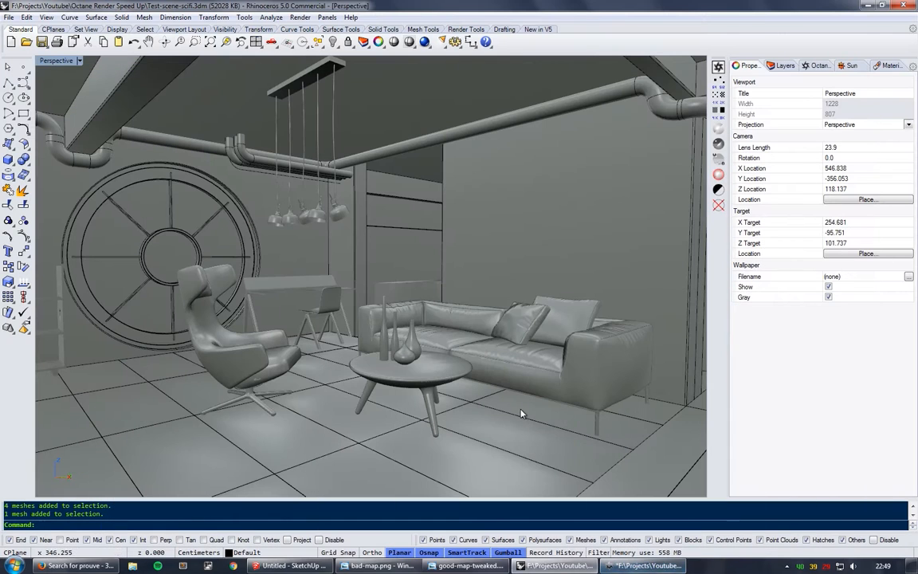
right_click_drag(406, 360, 435, 338)
scroll(383, 323, "down", 5)
scroll(434, 338, "up", 6)
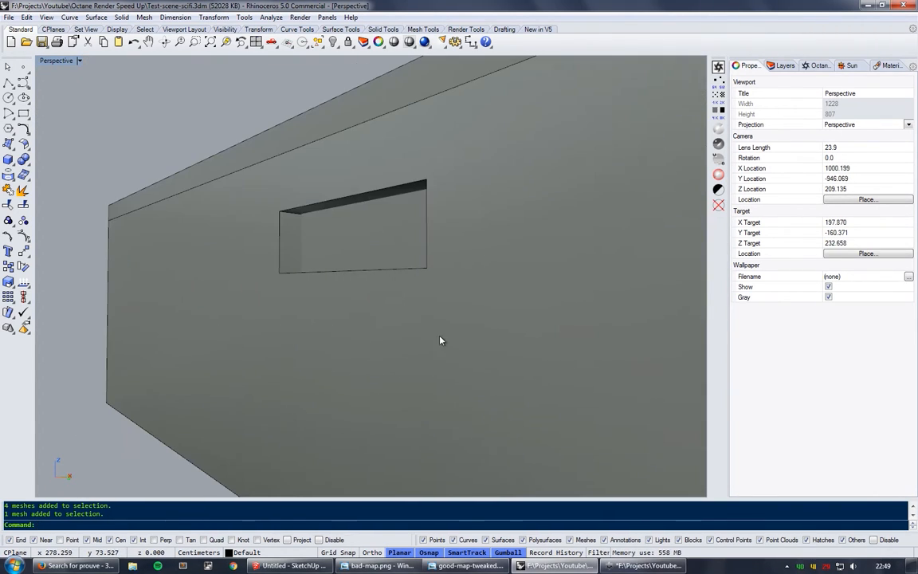
right_click_drag(496, 300, 377, 265)
scroll(374, 311, "up", 6)
right_click_drag(426, 292, 455, 332, "shift")
scroll(424, 306, "down", 8)
- Show the Perspective viewport in Wireframe display and examine the whole building layout and the density of the furniture meshes
middle_click(455, 332)
left_click(466, 270)
right_click_drag(467, 270, 450, 278)
right_click_drag(456, 283, 476, 364)
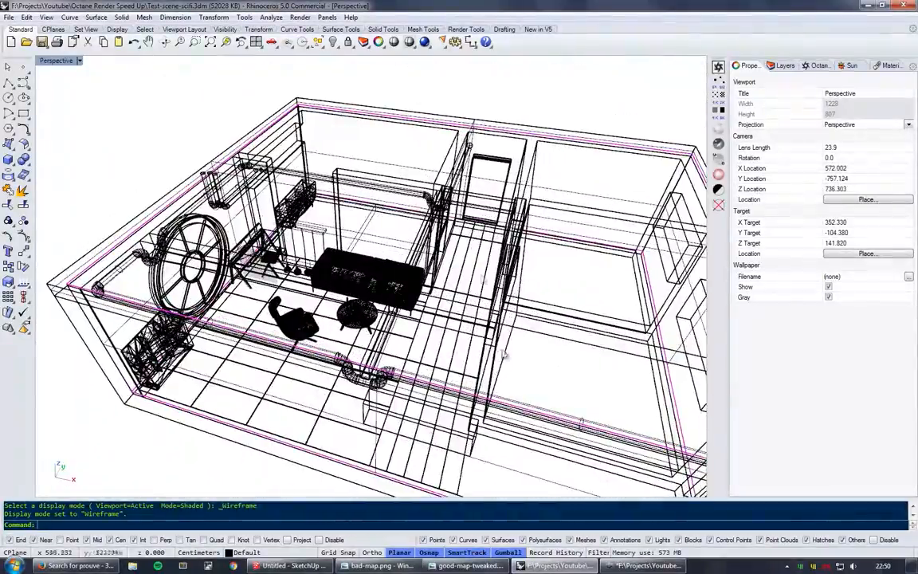
right_click_drag(435, 289, 351, 224, "shift")
right_click_drag(301, 244, 322, 255)
right_click_drag(600, 255, 560, 209)
scroll(458, 243, "down", 4)
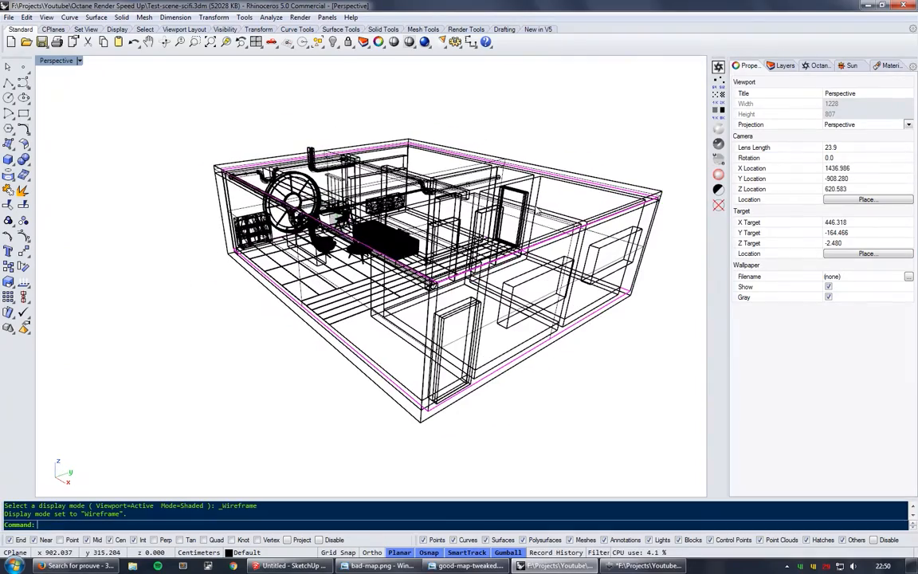
right_click_drag(457, 249, 459, 258)
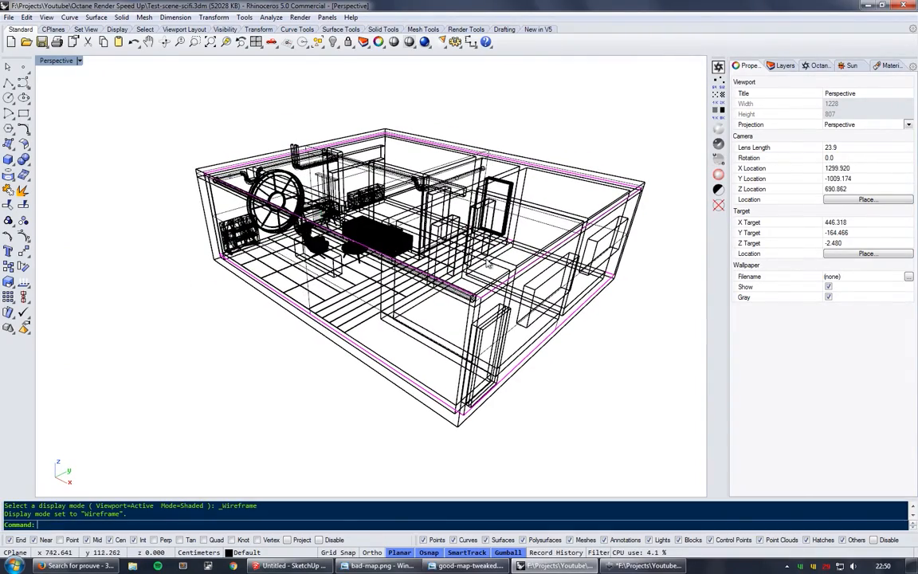
right_click_drag(607, 303, 536, 245)
scroll(366, 238, "up", 10)
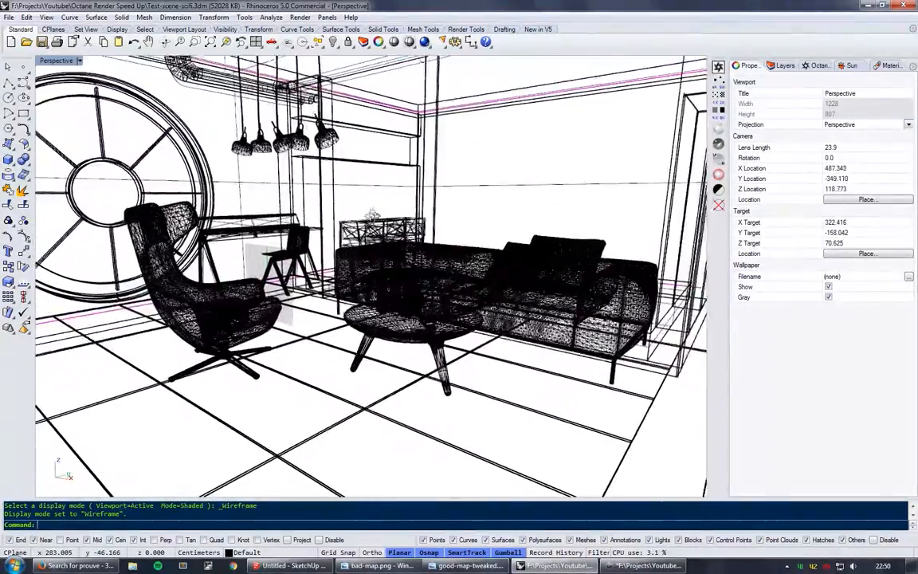
mouse_move(371, 215)
right_mouse_down()
mouse_move(362, 199)
mouse_move(365, 208)
right_mouse_up()
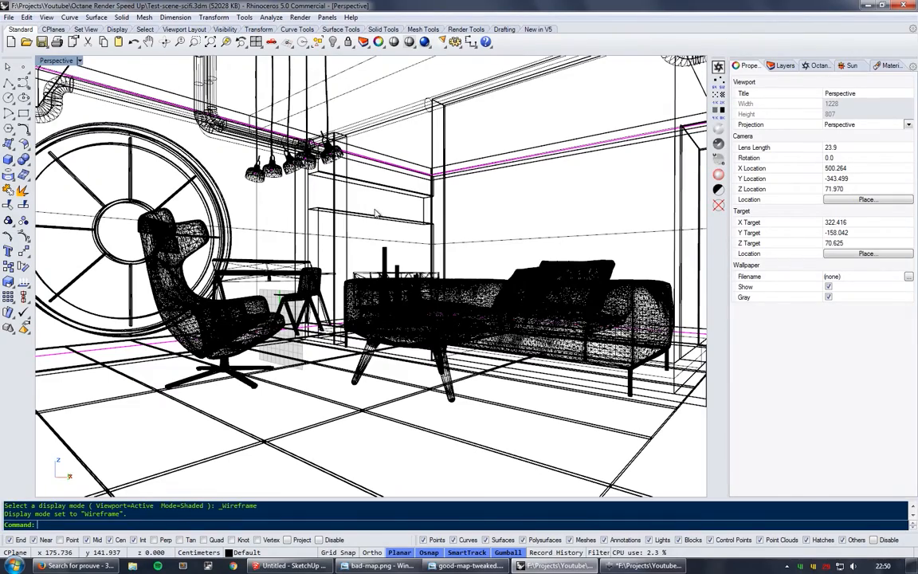
scroll(307, 229, "down", 4)
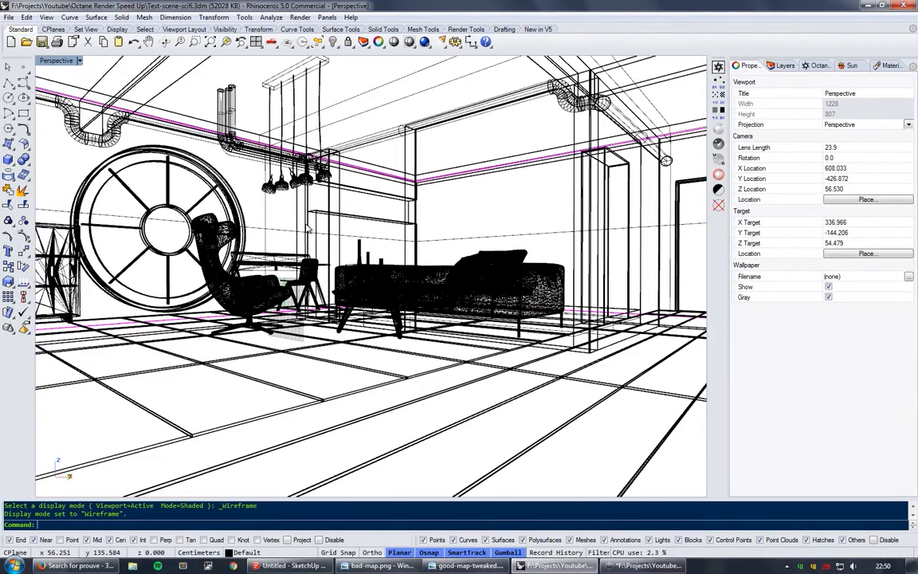
scroll(309, 230, "up", 6)
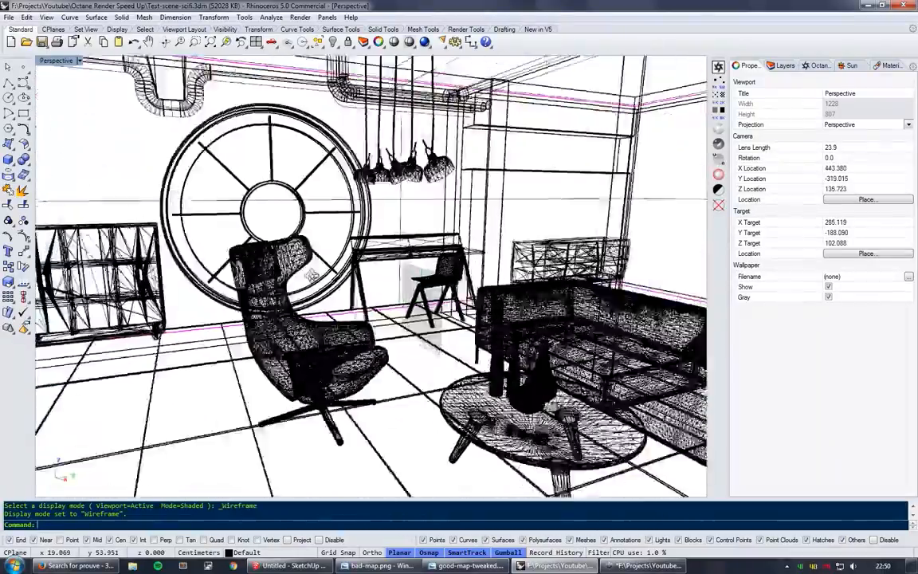
right_click_drag(312, 275, 511, 301)
- Set the Perspective viewport to Shaded display and examine the armchair, sofa, coffee table and vases up close
middle_click(465, 310)
left_click(466, 259)
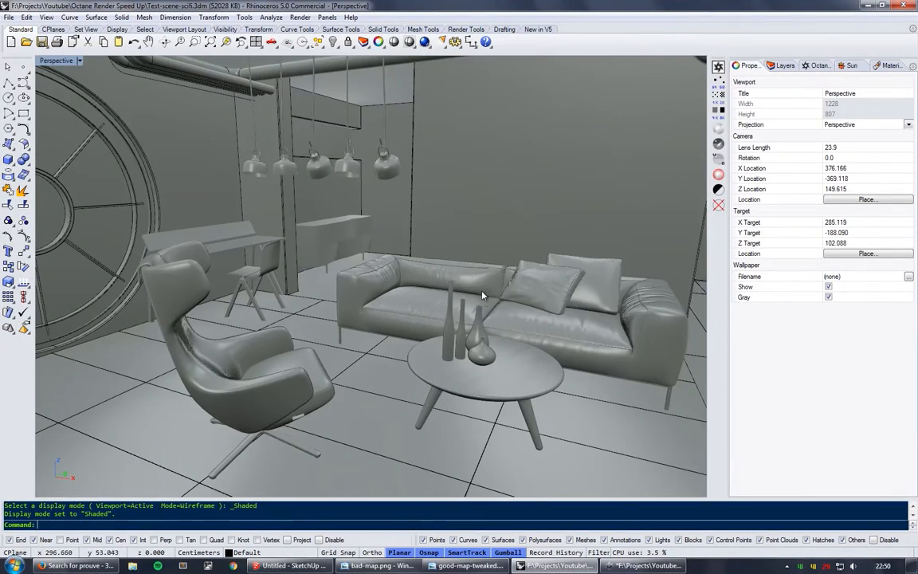
right_click_drag(627, 337, 363, 349)
right_click_drag(358, 248, 342, 291)
scroll(392, 301, "down", 15)
right_click_drag(458, 261, 399, 304)
scroll(425, 304, "up", 5)
scroll(426, 305, "up", 10)
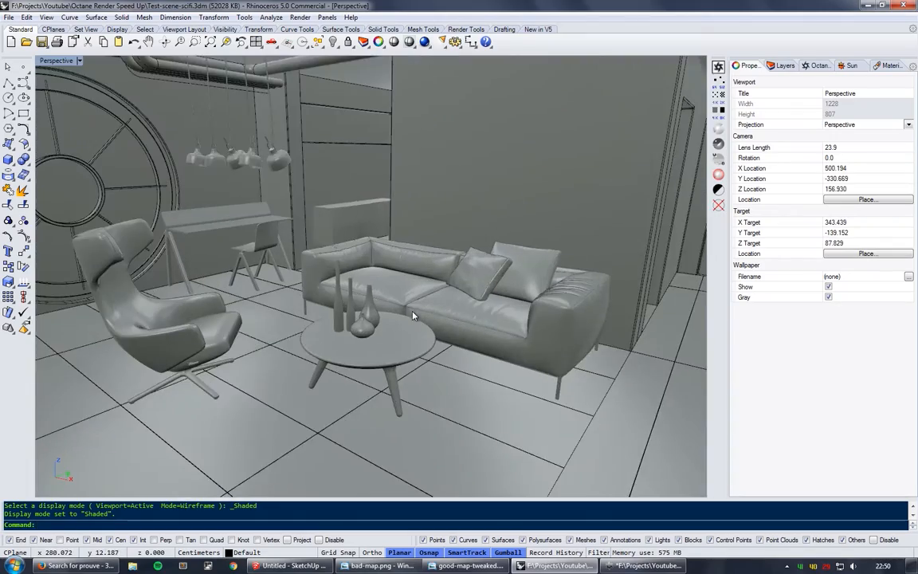
right_click_drag(311, 346, 381, 304)
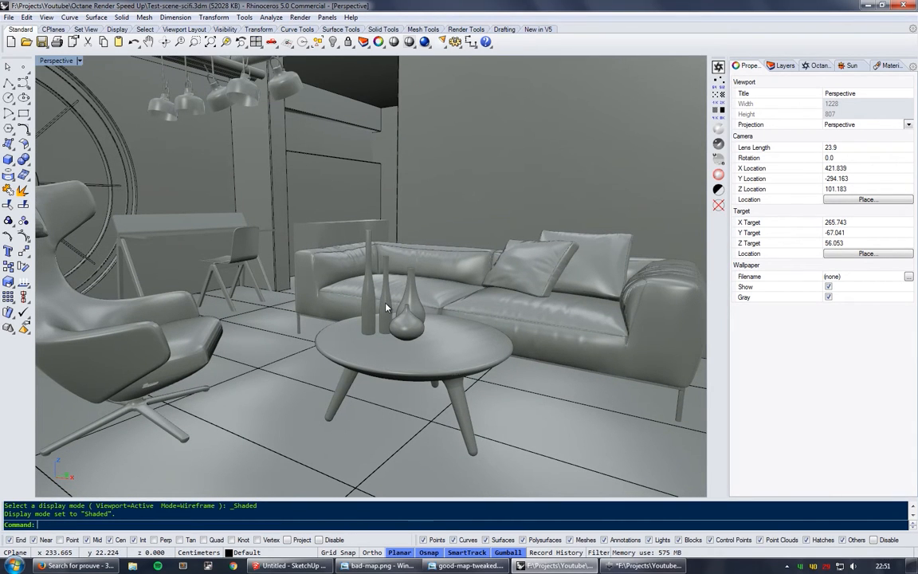
right_click_drag(419, 301, 405, 302)
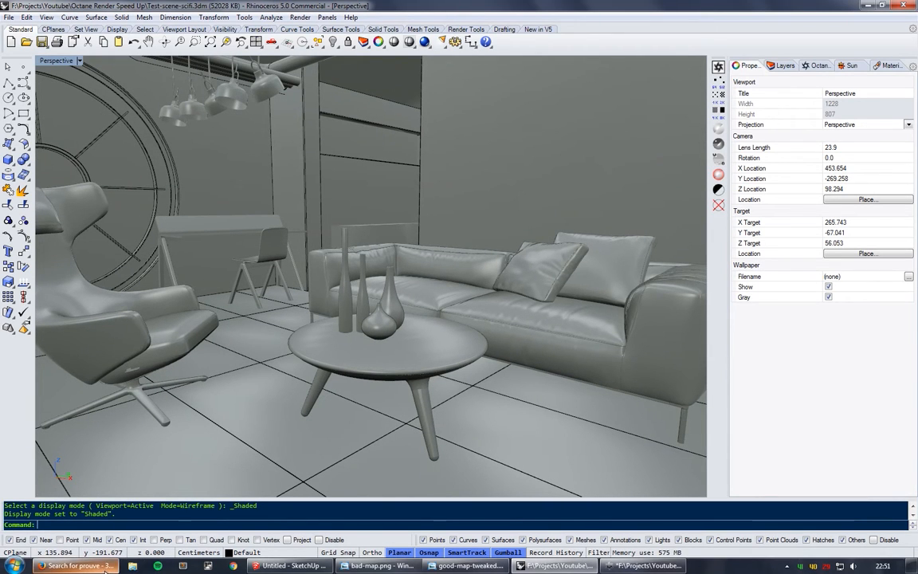
- Switch to Firefox and search 3D Warehouse for "prouve" from its home page
mouse_move(103, 569)
left_click(63, 462)
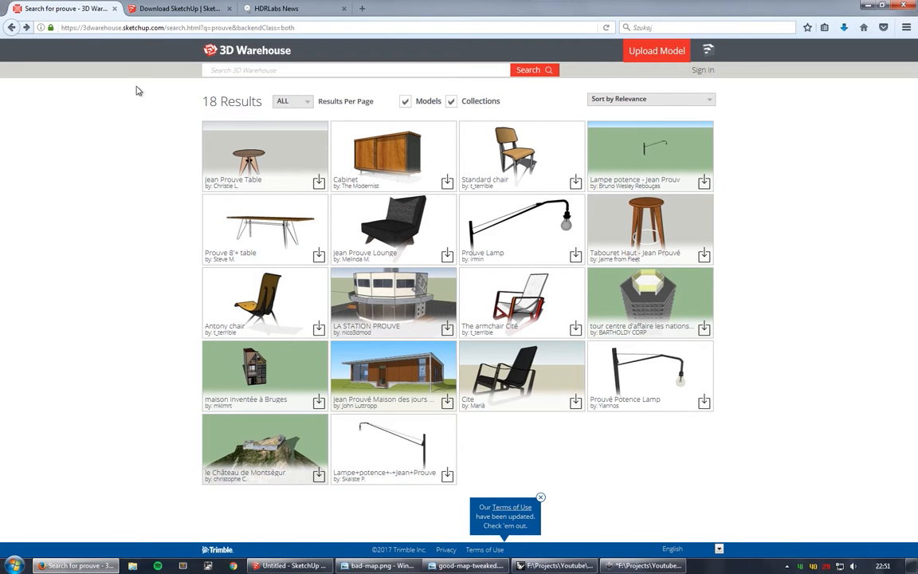
left_click(193, 50)
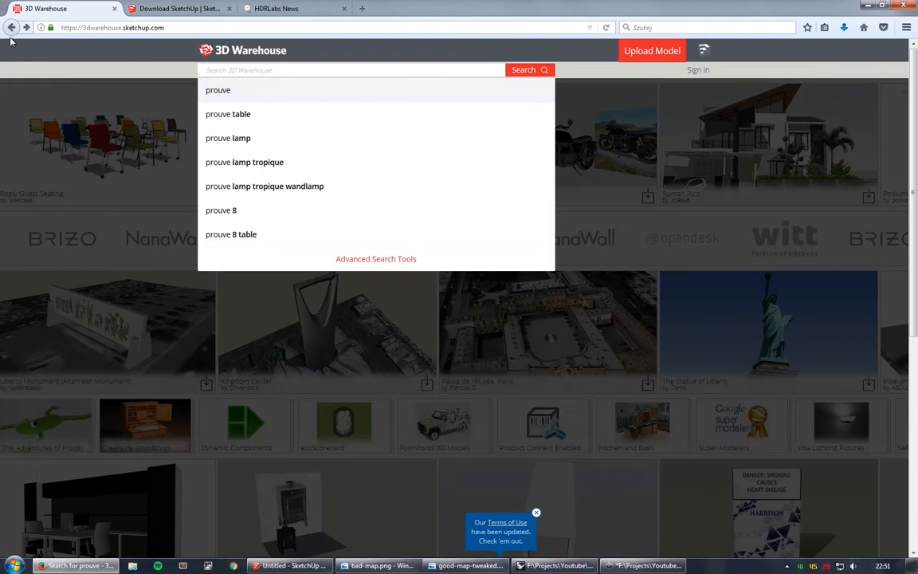
left_click(119, 95)
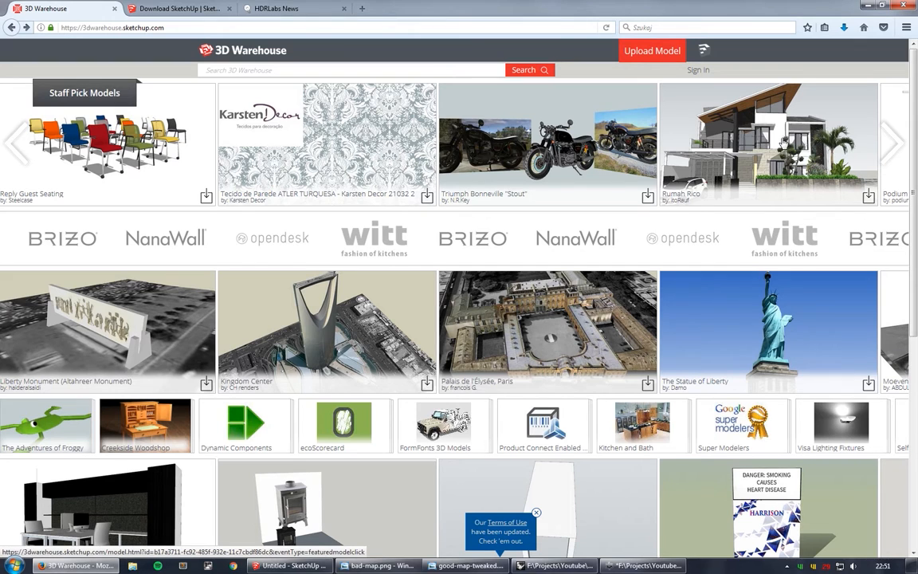
left_click(240, 71)
type("prou")
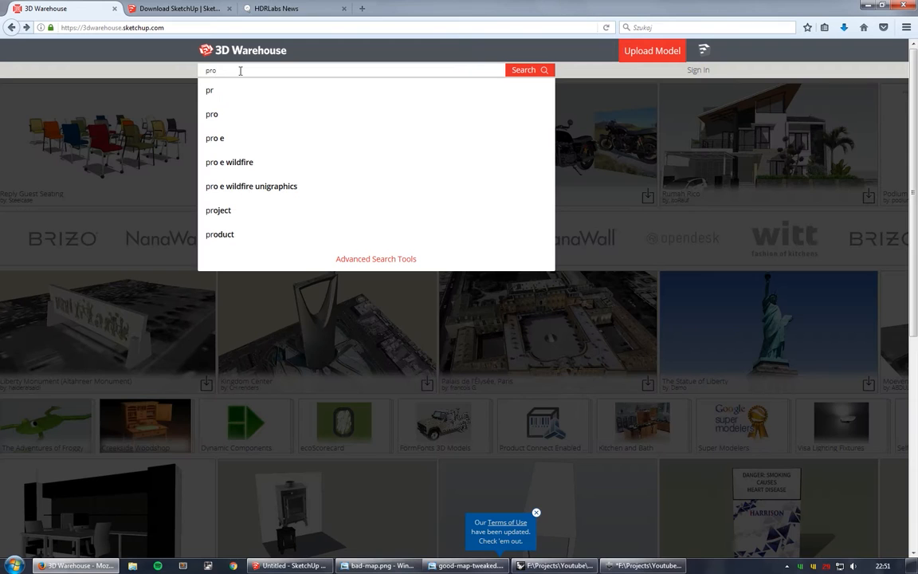
type("ve")
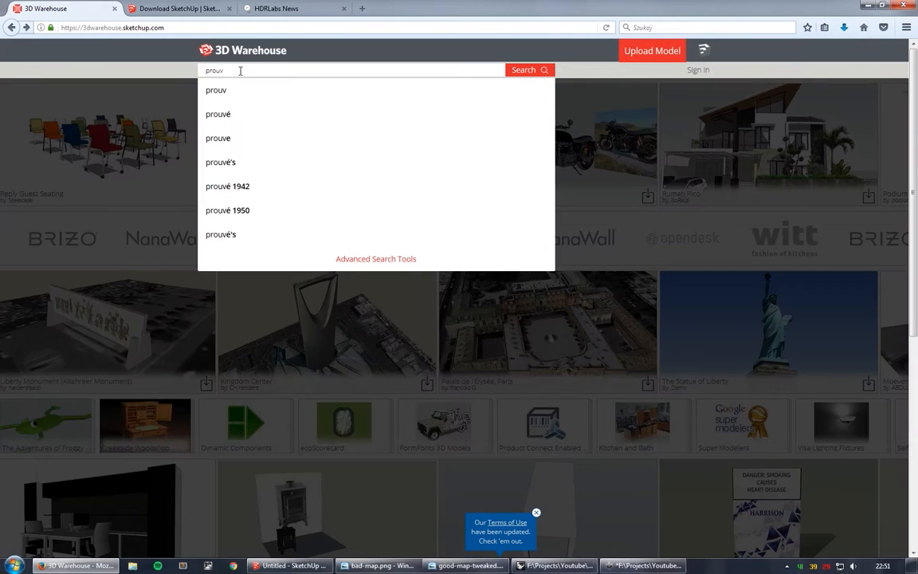
key("Return")
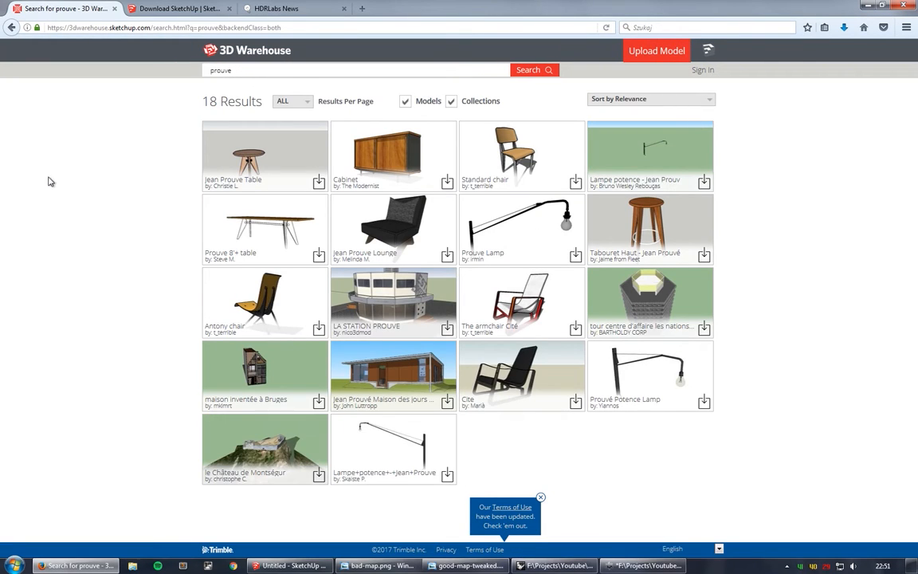
- Open the Antony chair model page and examine the chair from several angles in the 3D view
left_click(239, 291)
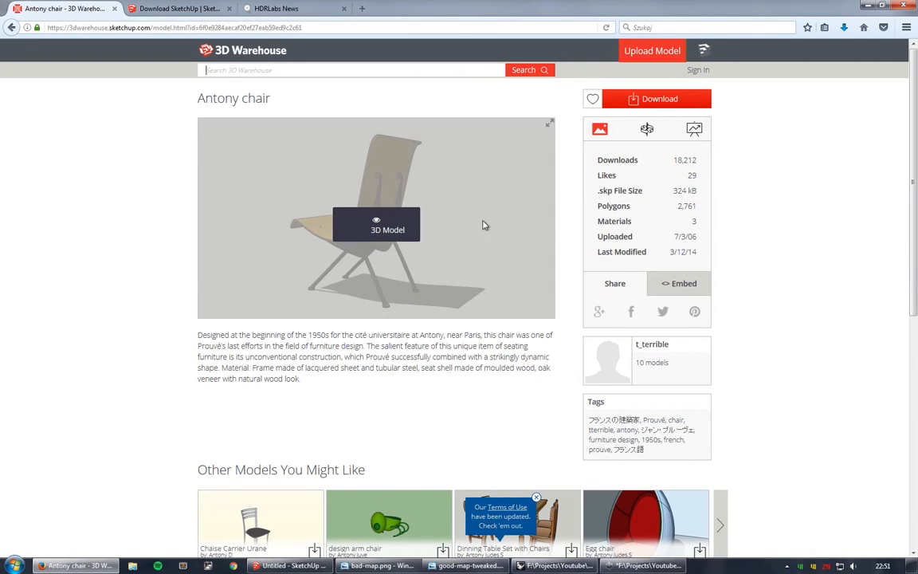
left_click(646, 129)
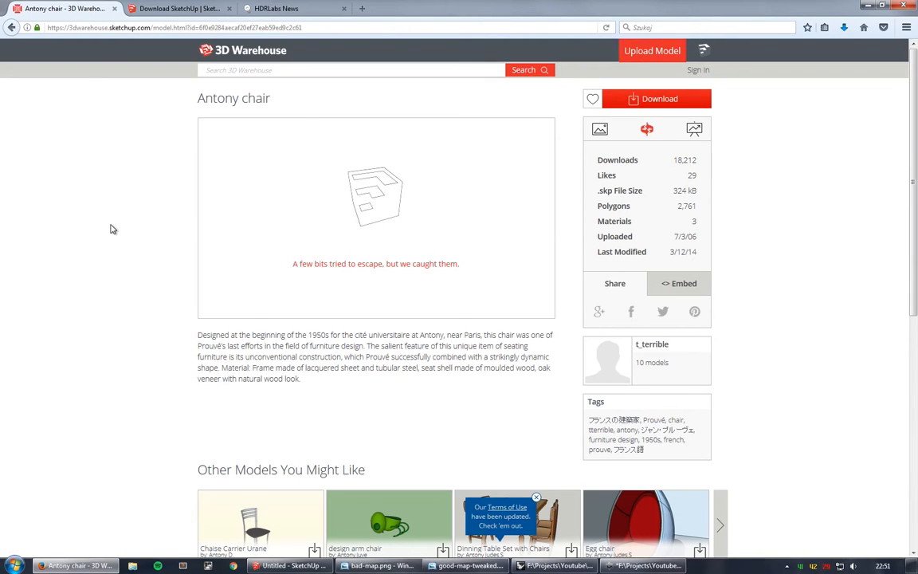
left_click_drag(329, 240, 447, 226)
scroll(346, 229, "up", 5)
left_click_drag(334, 231, 356, 211)
scroll(343, 181, "down", 5)
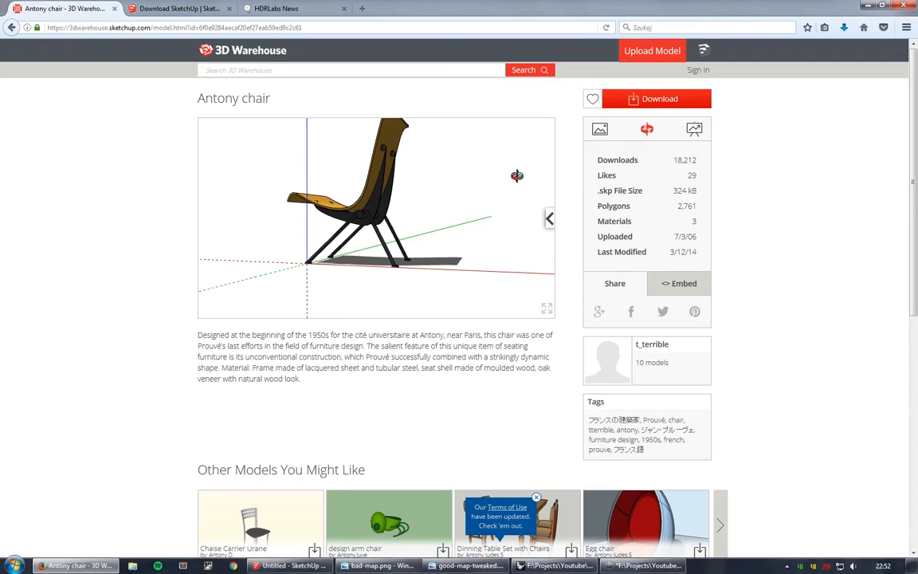
left_click(13, 29)
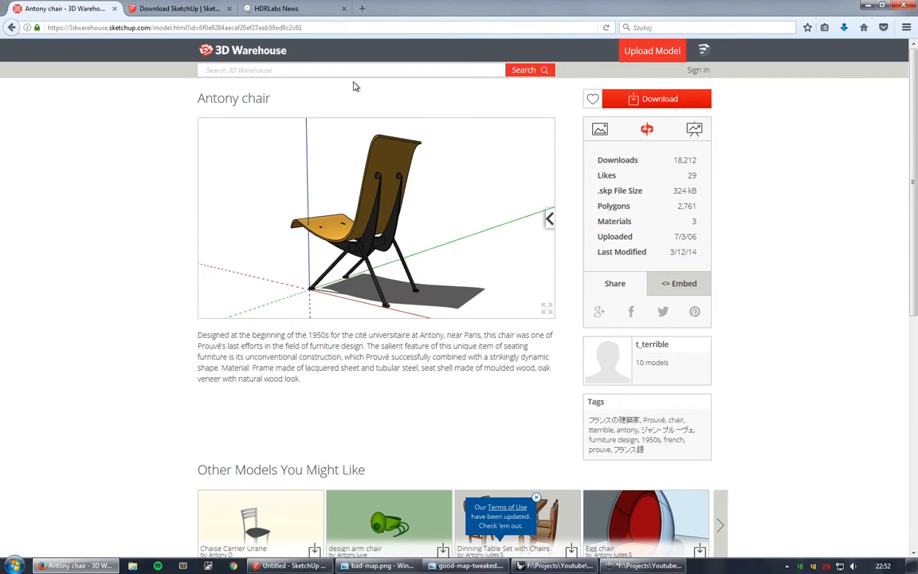
- Show the SketchUp Make download form with Personal Projects as the intended use, and return to the Antony chair page
left_click(180, 11)
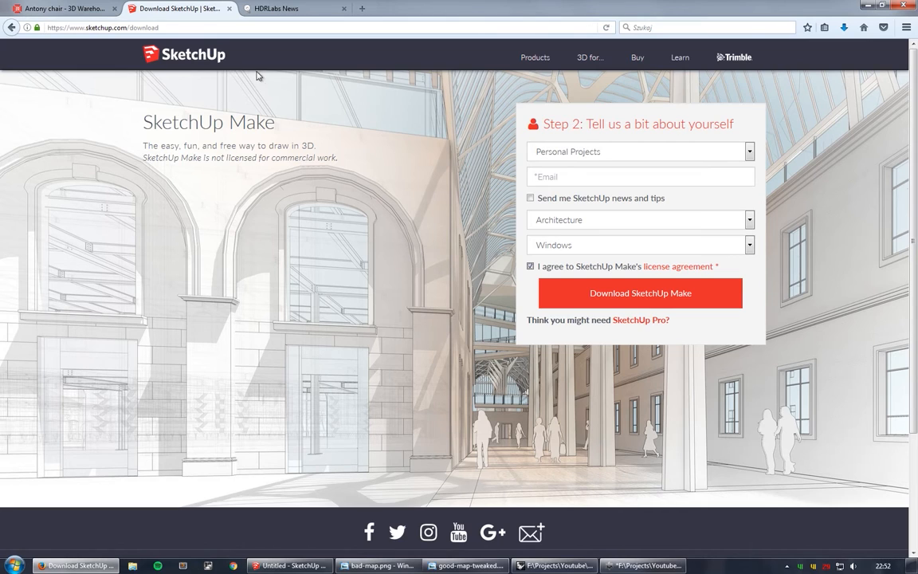
left_click(607, 152)
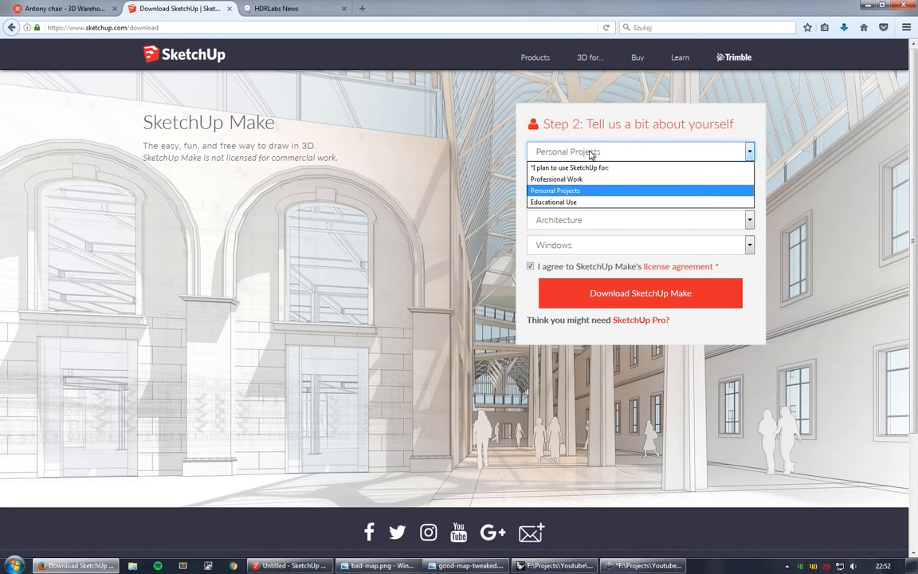
left_click(570, 192)
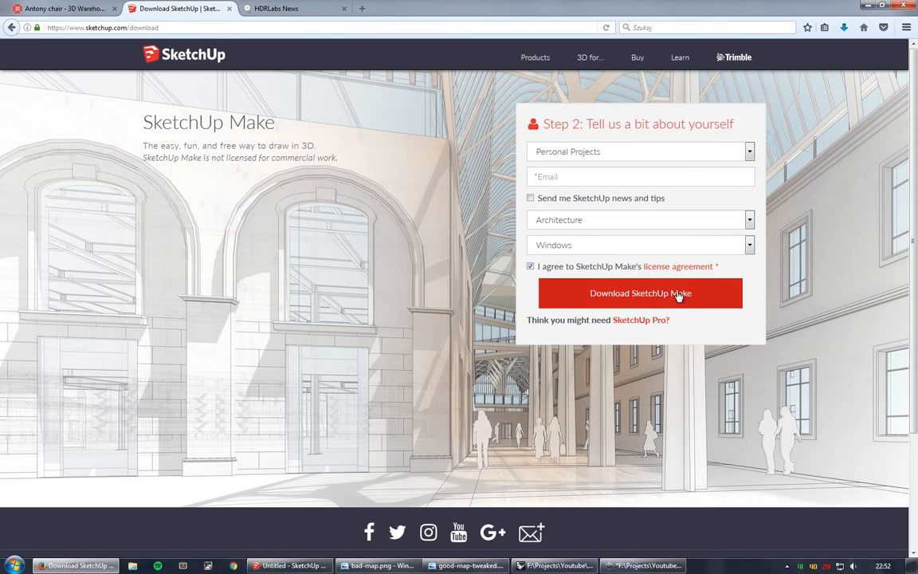
left_click(92, 10)
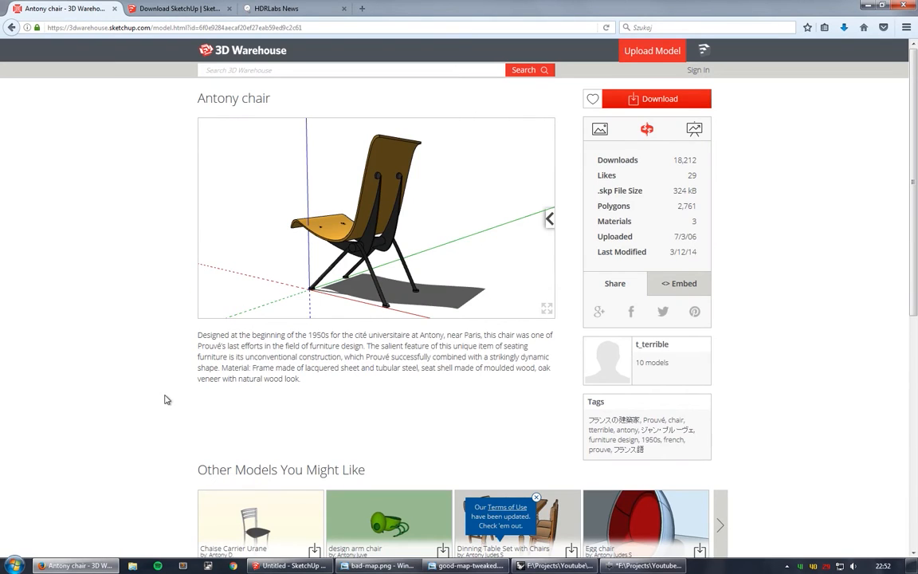
- Switch to SketchUp Make and examine the available file export commands, leaving the default figure deselected
left_click(288, 565)
left_click(263, 268)
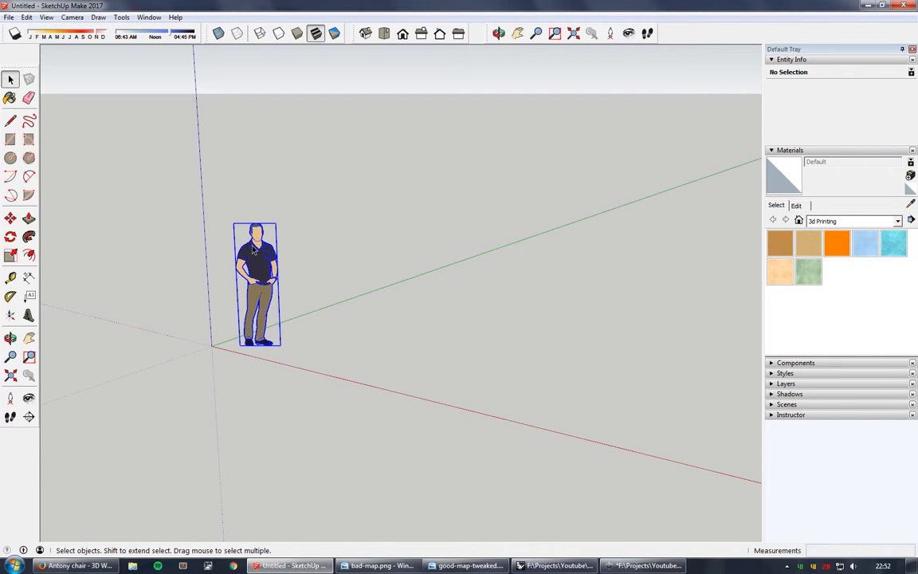
left_click(10, 18)
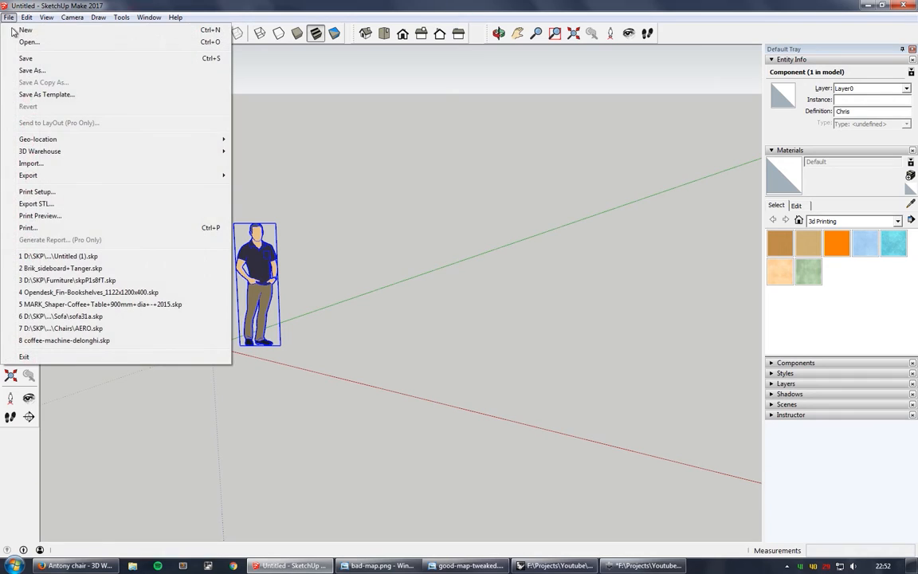
mouse_move(90, 176)
left_click(254, 174)
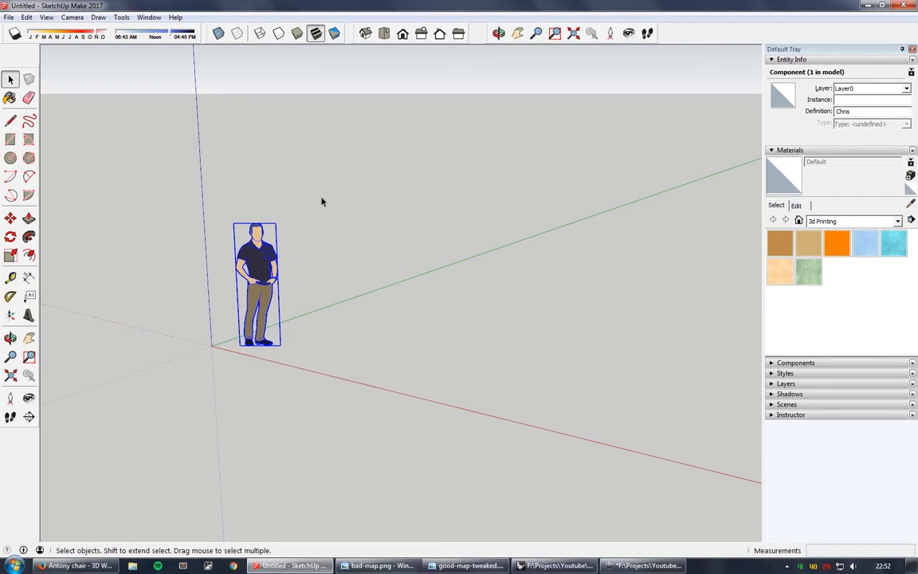
left_click(390, 223)
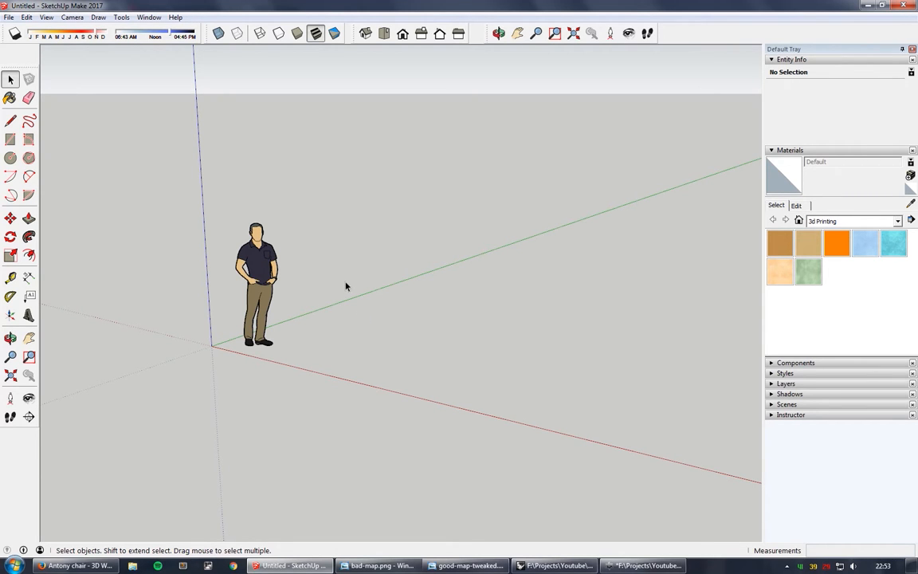
- Switch to Rhinoceros and set the Perspective viewport of the furnished room to Wireframe display
left_click(572, 567)
right_click_drag(292, 300, 251, 320)
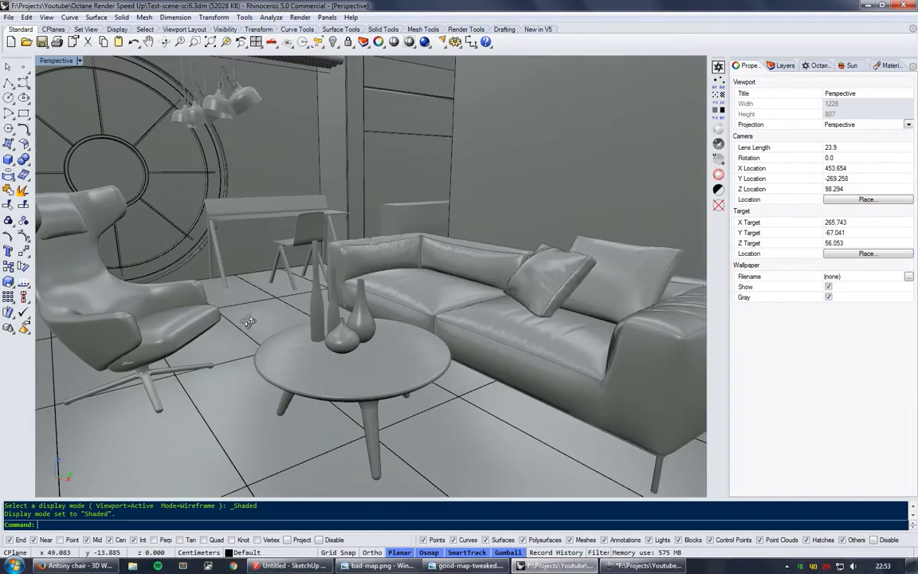
middle_click(249, 321)
left_click(249, 317)
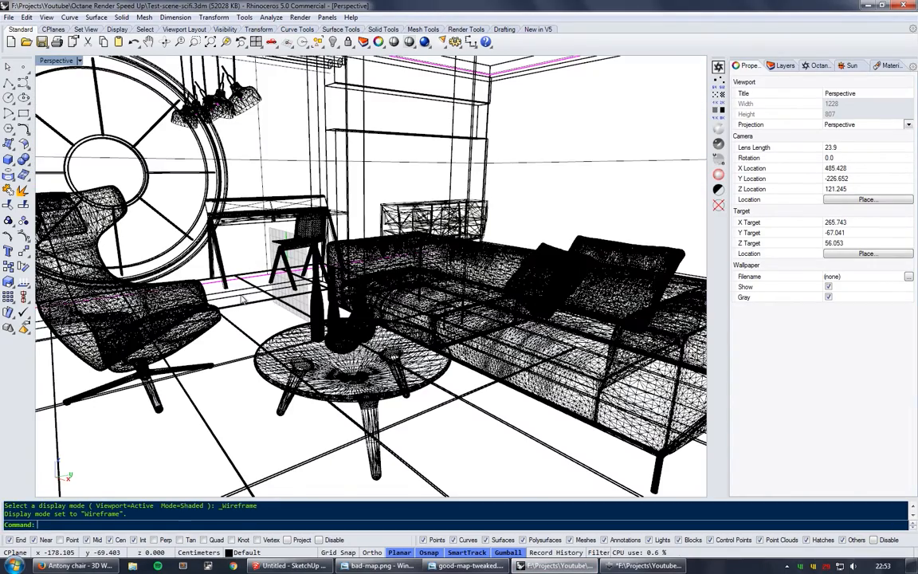
- Examine the wireframe building from outside and inside, including its wall openings, floor lines and furniture meshes
scroll(244, 301, "down", 5)
scroll(243, 301, "down", 5)
right_click_drag(243, 300, 301, 317)
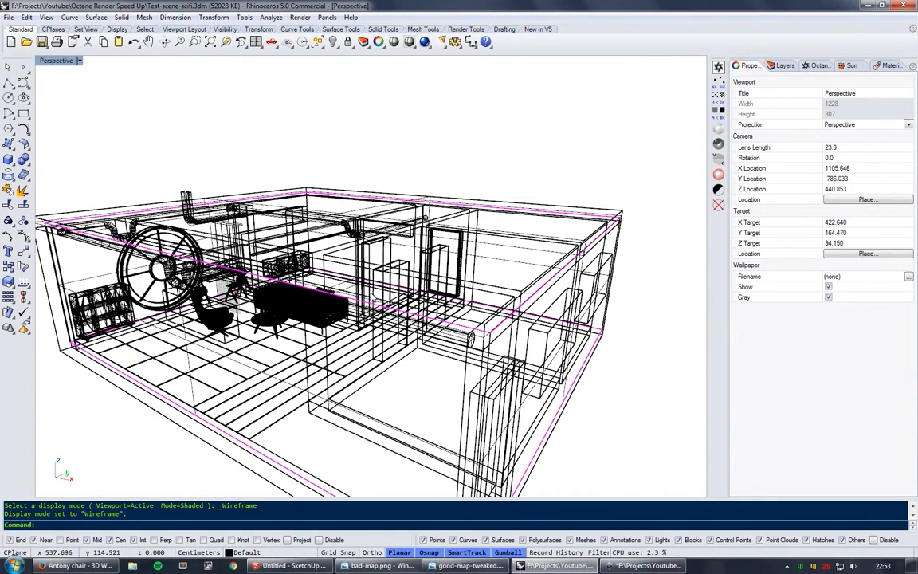
right_click_drag(344, 266, 446, 414)
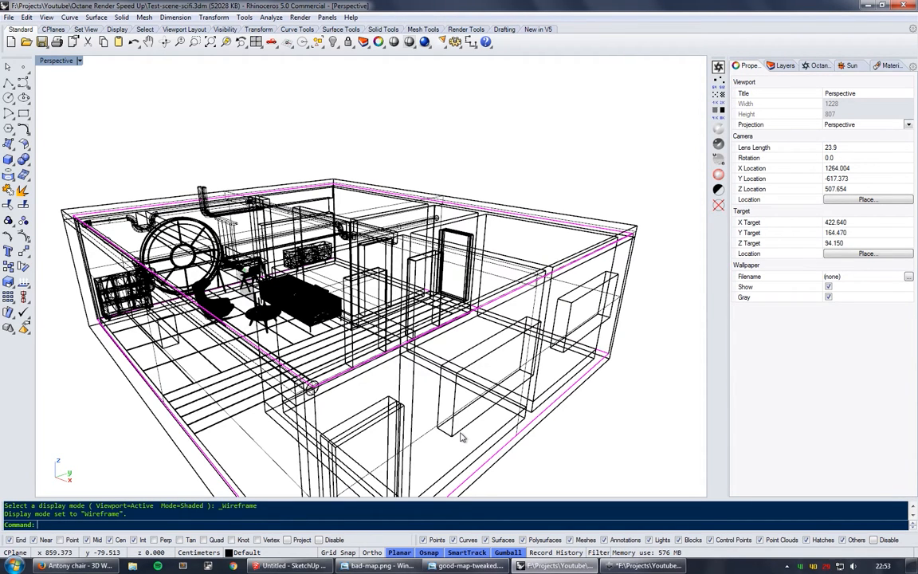
right_click_drag(397, 420, 381, 389)
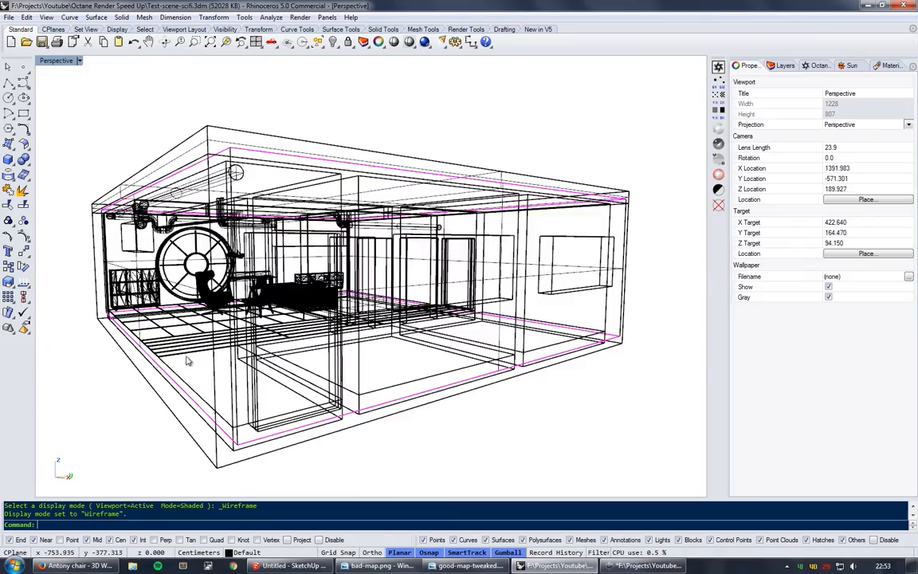
scroll(201, 343, "up", 9)
right_click_drag(199, 342, 220, 355)
scroll(219, 355, "down", 3)
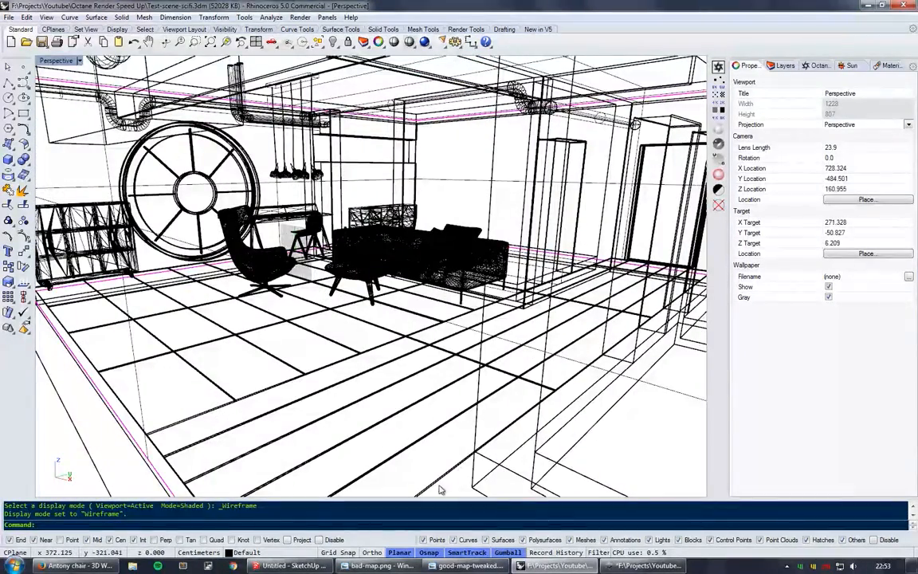
scroll(441, 490, "down", 3)
- Switch to SketchUp Make and open prouv__antony.skp from the Project Fiels folder
left_click(294, 565)
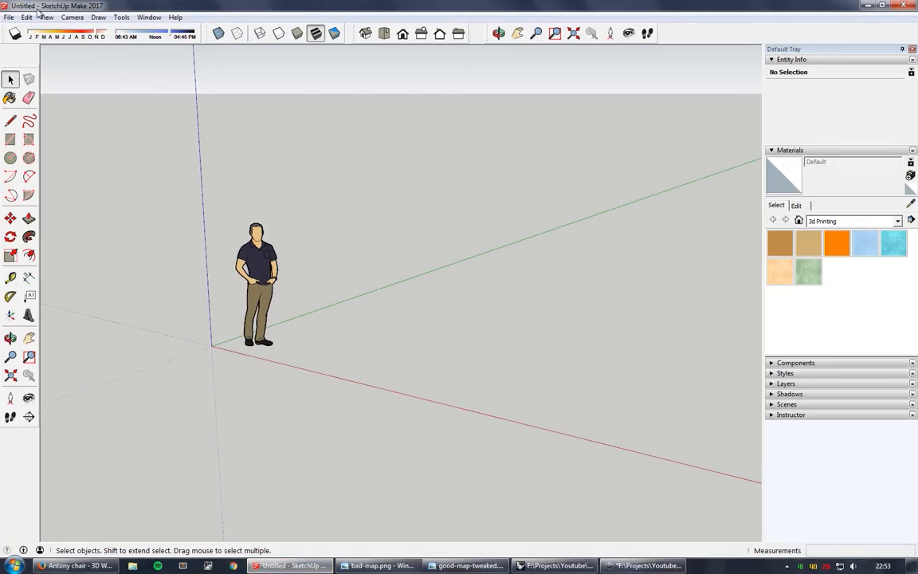
left_click(7, 16)
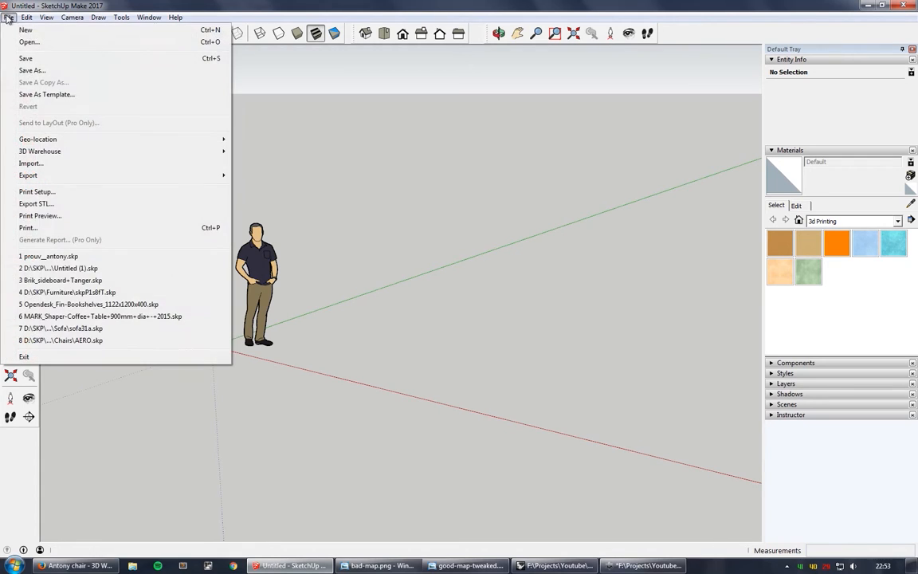
left_click(31, 41)
left_click(401, 221)
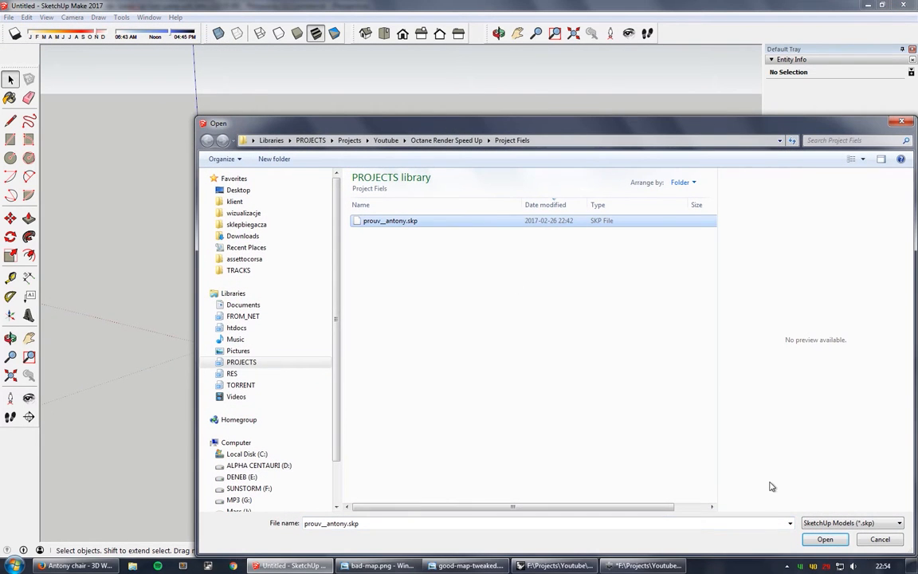
left_click(823, 540)
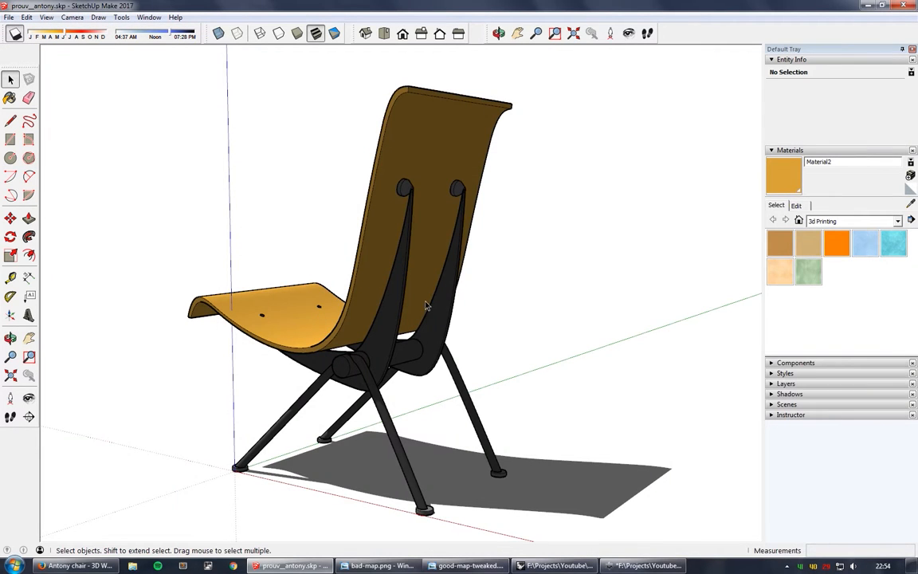
- Select the whole chair and export only the selection as prouv__antony.stl, in centimeters and ASCII format
middle_click_drag(516, 287, 349, 157)
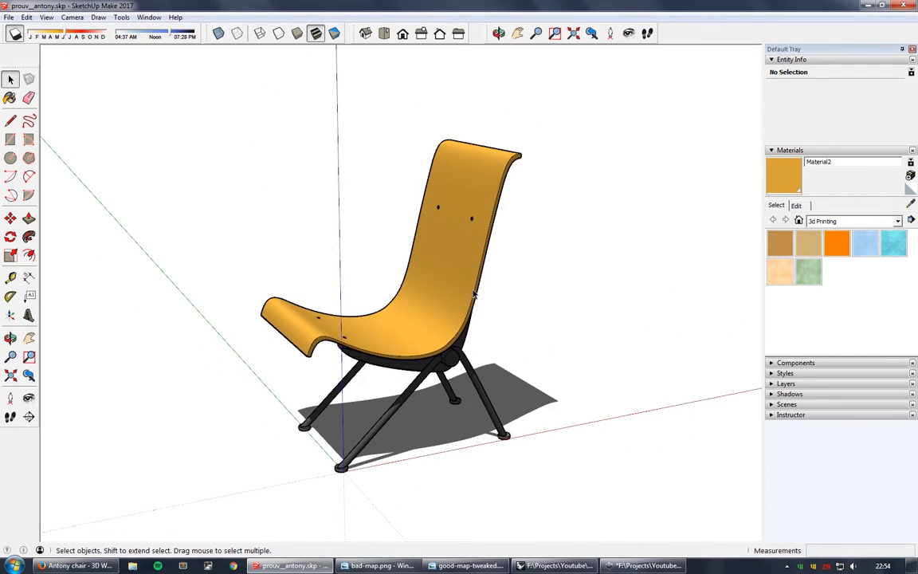
left_click_drag(185, 66, 565, 465)
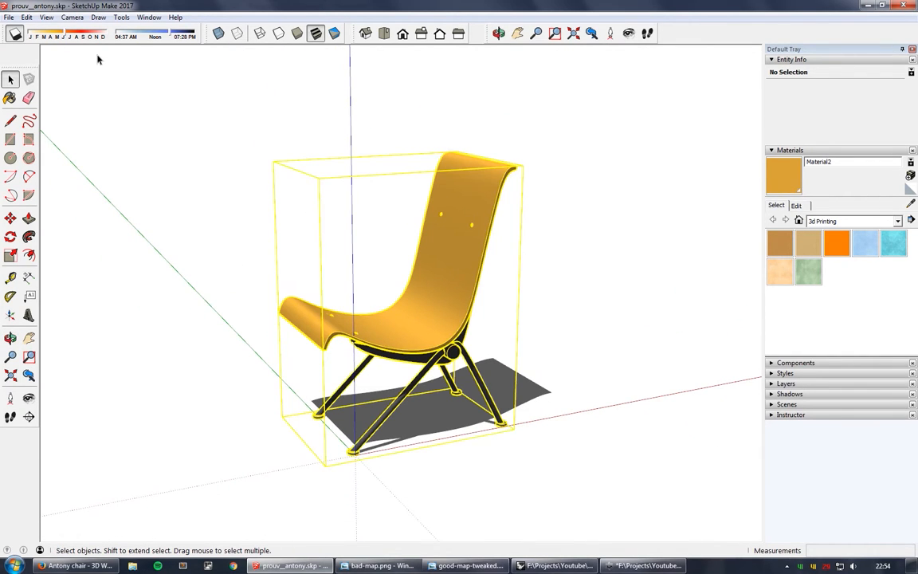
left_click(8, 17)
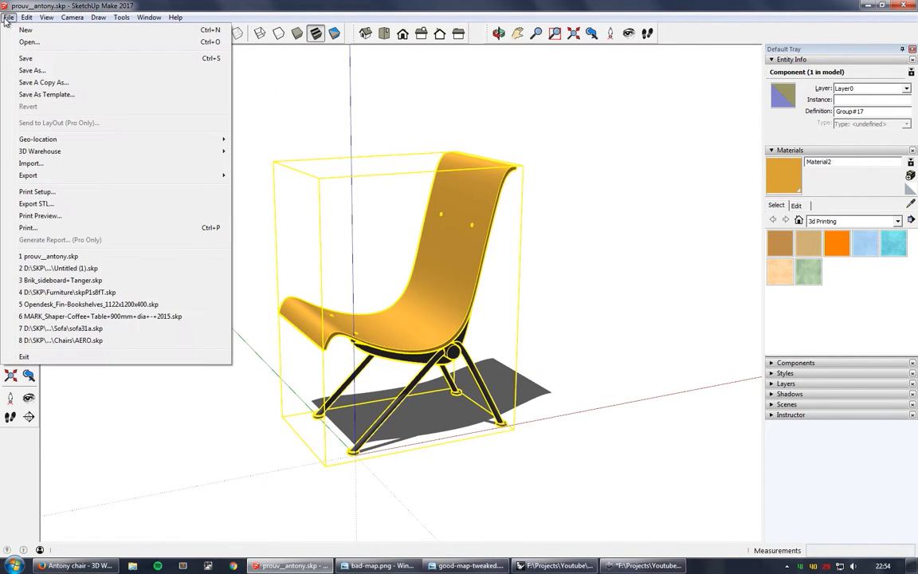
left_click(35, 204)
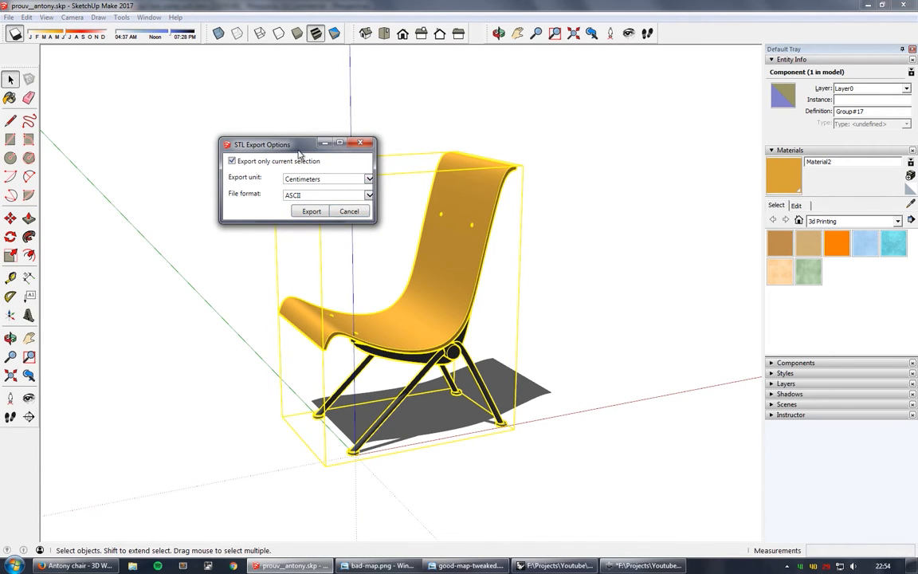
left_click_drag(299, 153, 263, 152)
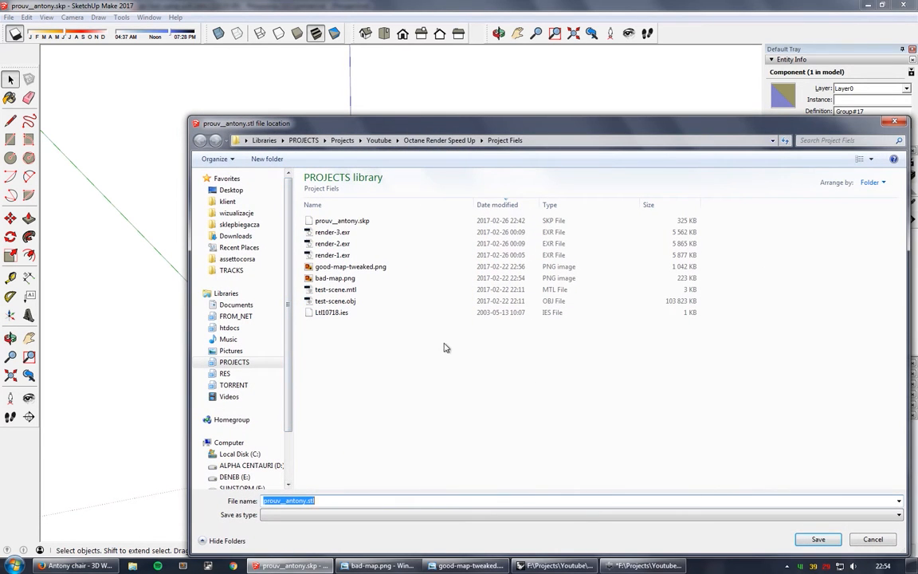
left_click(319, 501)
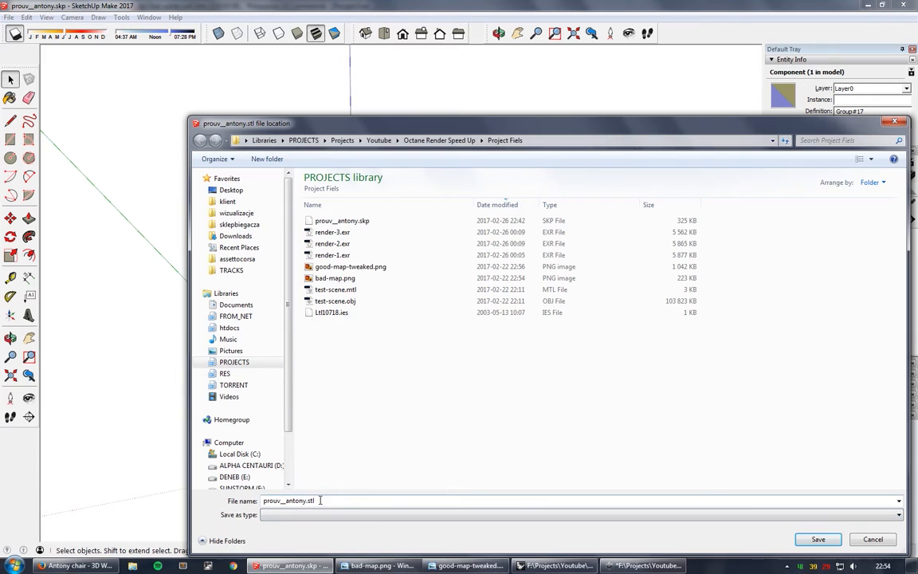
left_click(818, 540)
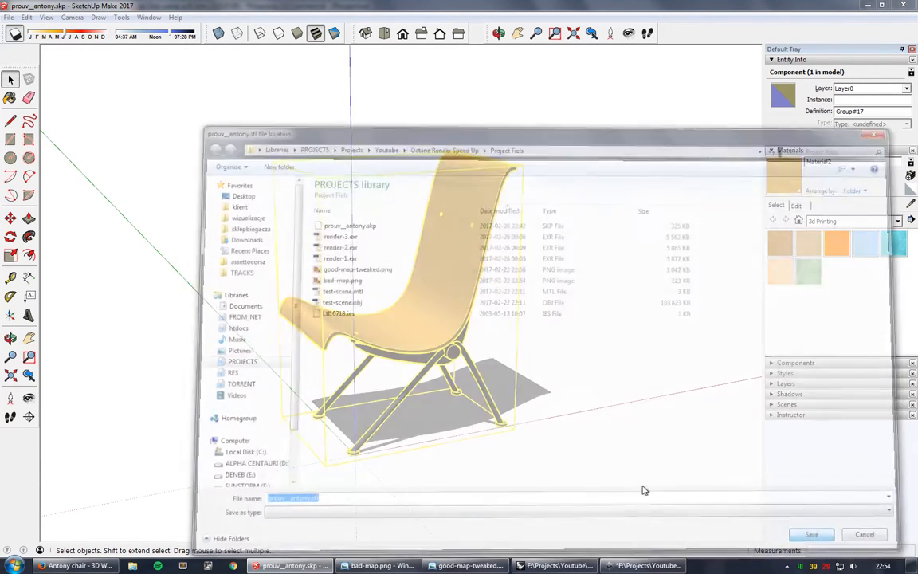
- Switch to Rhinoceros and import prouv__antony.stl from the Project Fiels folder, using centimeters as the STL model unit
left_click(537, 566)
right_click_drag(290, 254, 254, 296)
scroll(253, 296, "down", 5)
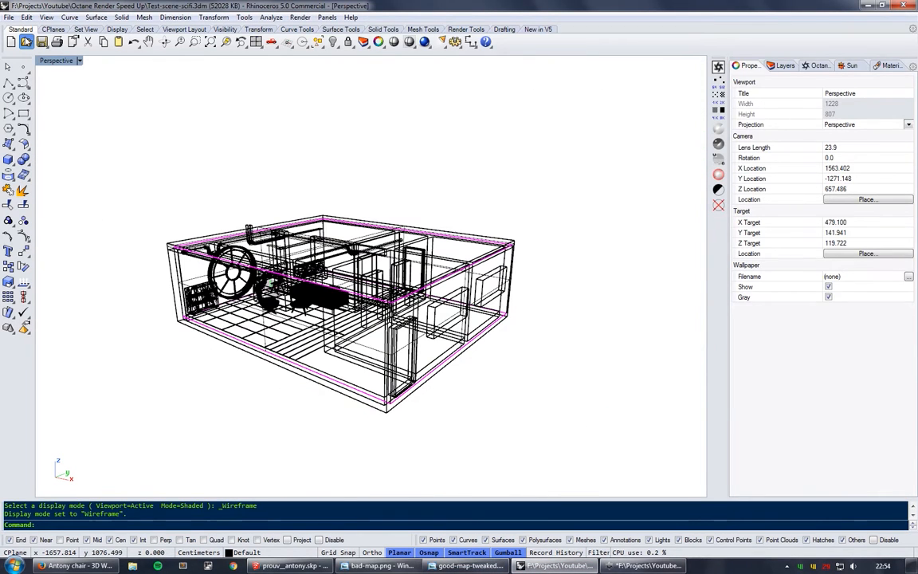
right_click(26, 42)
left_click(402, 157)
left_click(404, 148)
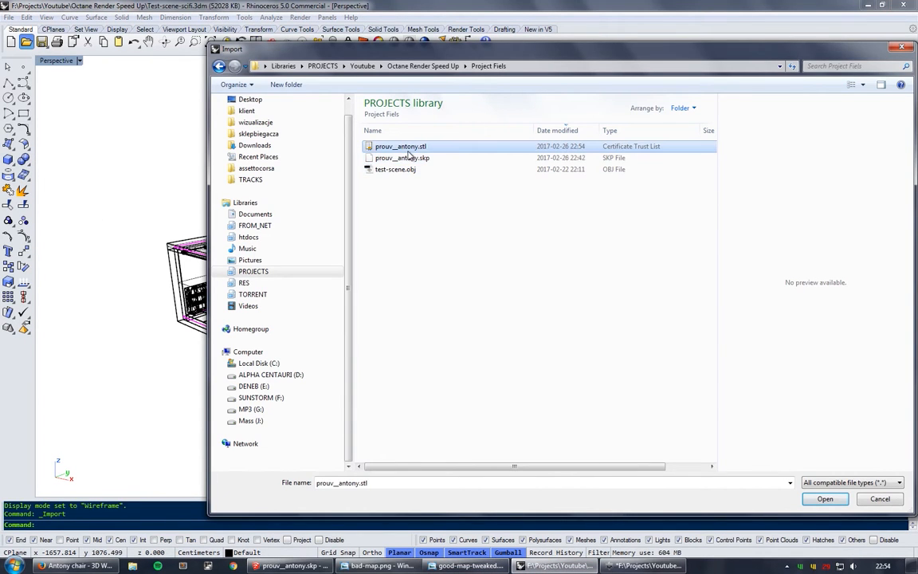
left_click(825, 498)
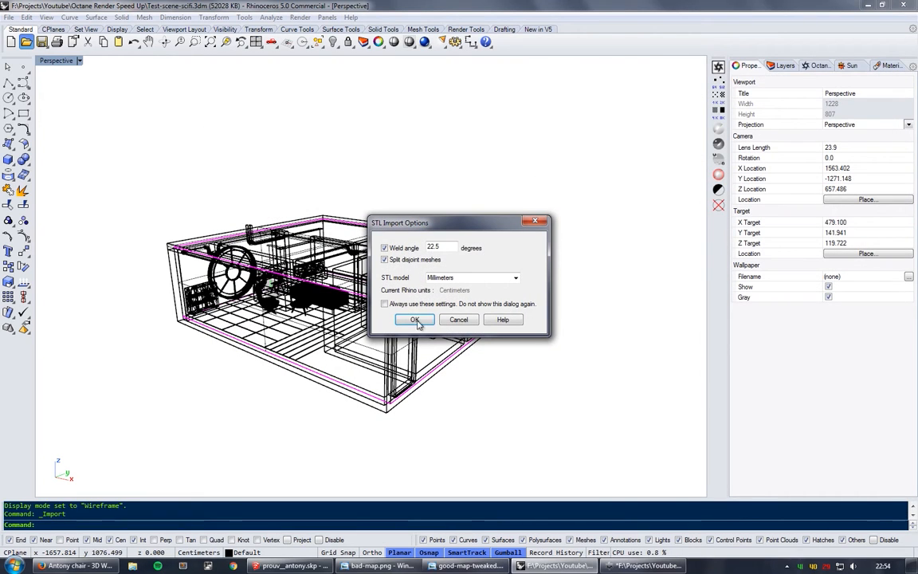
double_click(460, 279)
left_click(515, 279)
left_click(459, 308)
left_click(414, 319)
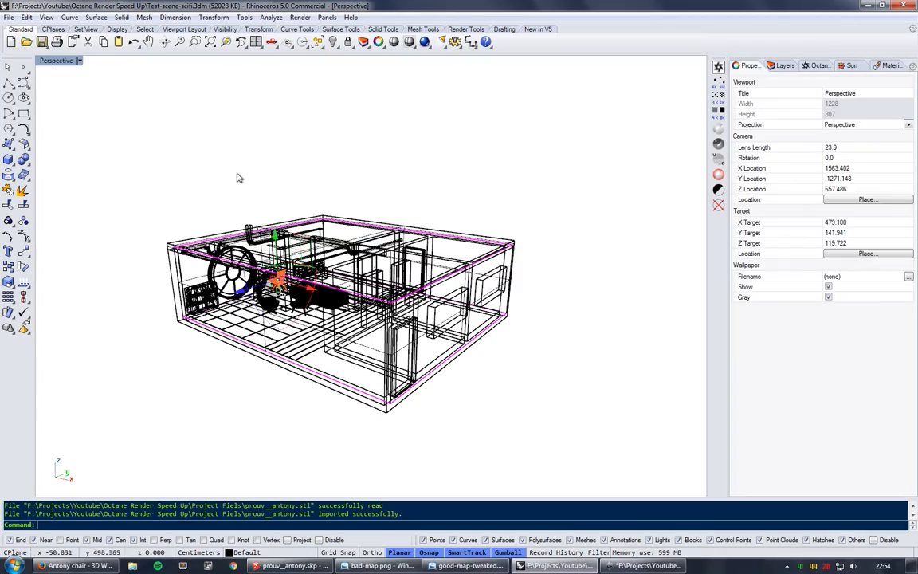
- In the Right view, move the imported chair slightly upward so its feet sit just above the floor
key("Return")
scroll(310, 299, "up", 20)
scroll(321, 315, "up", 10)
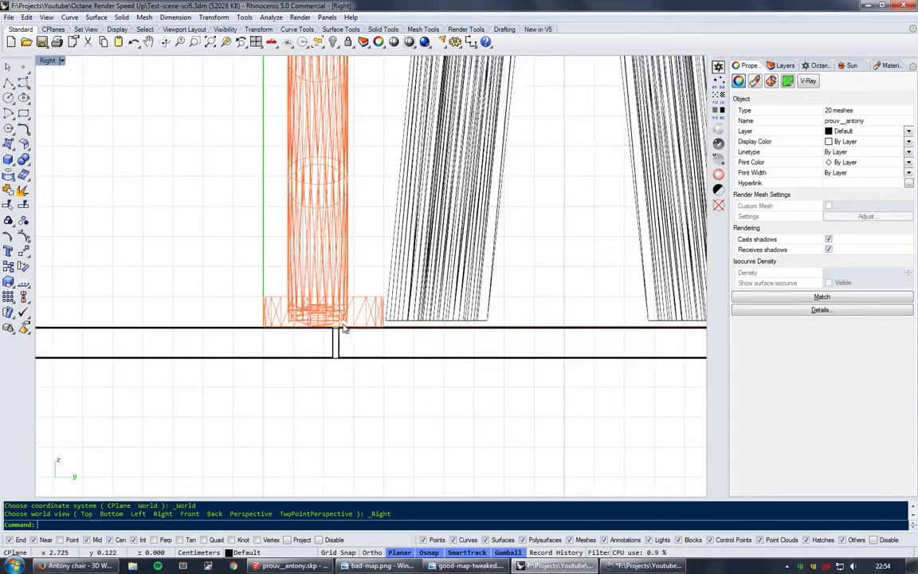
type("m")
key("Return")
left_click(189, 288)
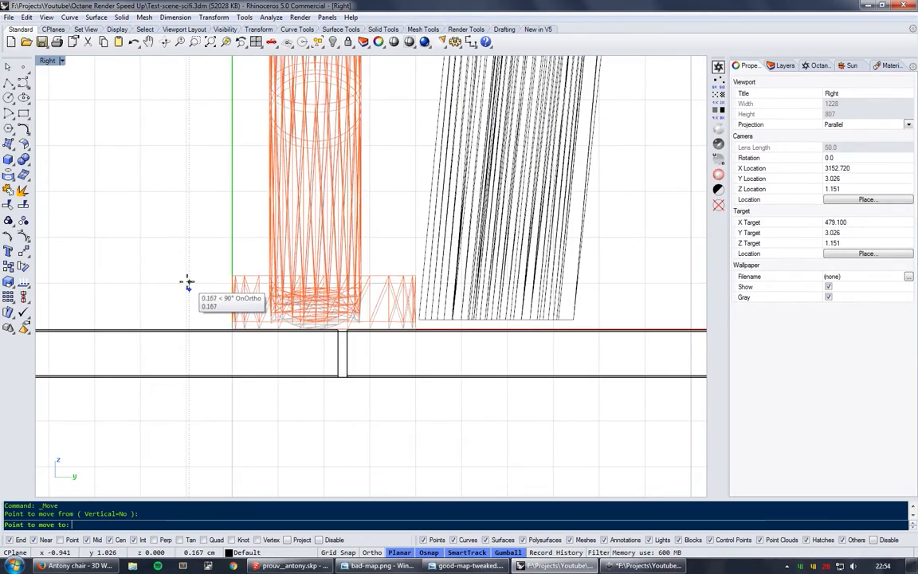
left_click(177, 283)
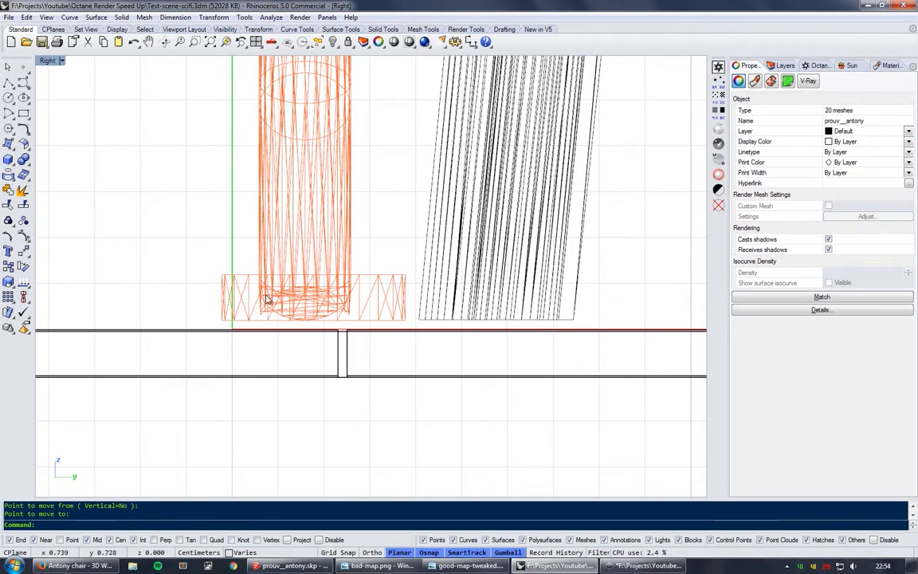
- Group all meshes of the imported chair
scroll(271, 316, "down", 6)
key("ctrl+g")
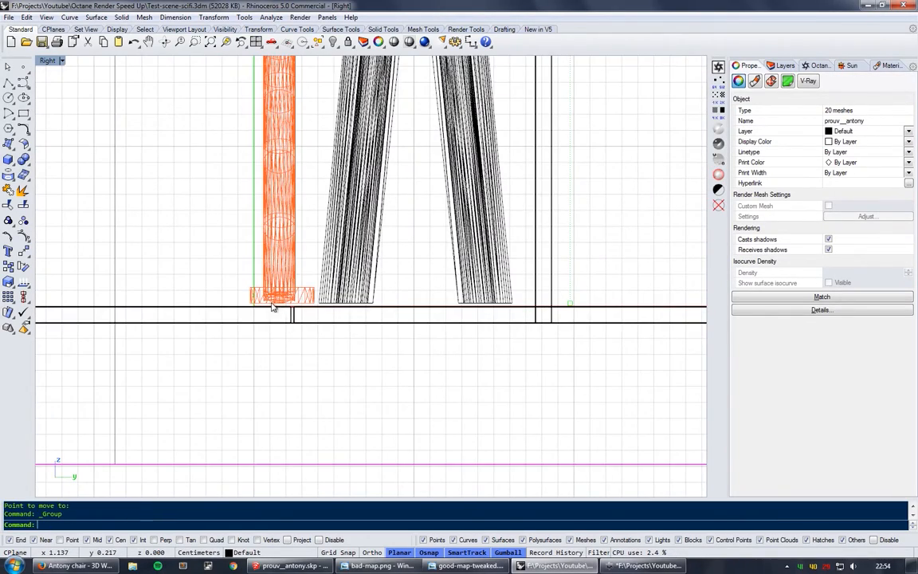
scroll(272, 306, "down", 5)
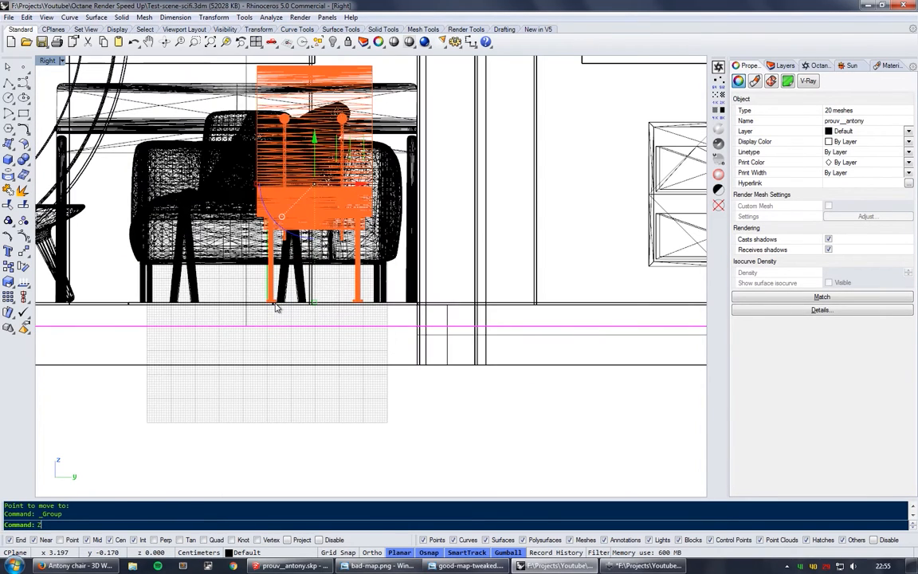
- In the Perspective view, move and rotate the grouped chair so it stands between the armchair and sofa, turned toward the sofa
key("space")
scroll(325, 290, "down", 10)
left_click_drag(265, 261, 285, 299)
scroll(268, 315, "up", 5)
key("space")
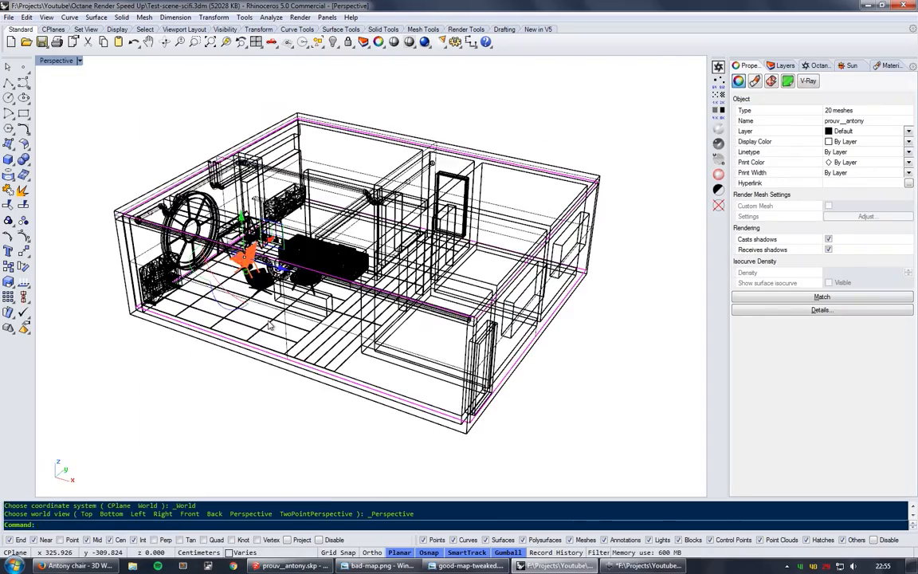
scroll(269, 325, "up", 7)
right_click_drag(270, 323, 397, 368)
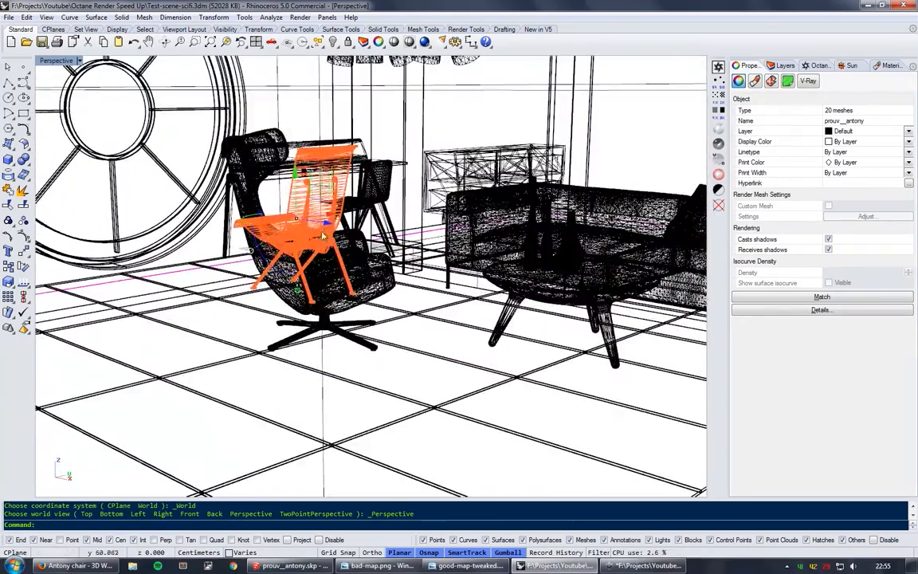
right_click_drag(310, 236, 320, 301)
right_click_drag(320, 255, 293, 277)
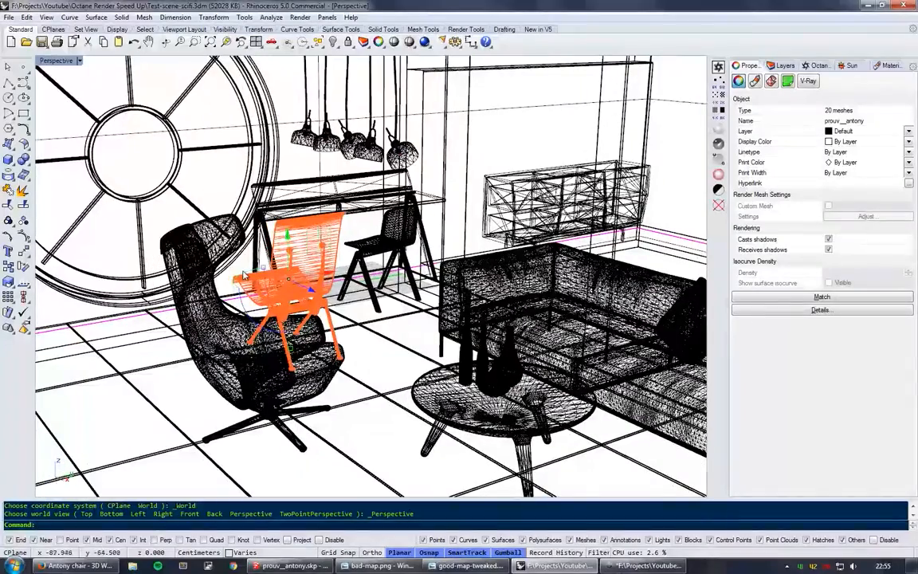
left_click_drag(245, 275, 360, 283)
left_click_drag(259, 277, 322, 285)
mouse_move(381, 324)
right_mouse_down()
mouse_move(378, 308)
mouse_move(381, 334)
right_mouse_up()
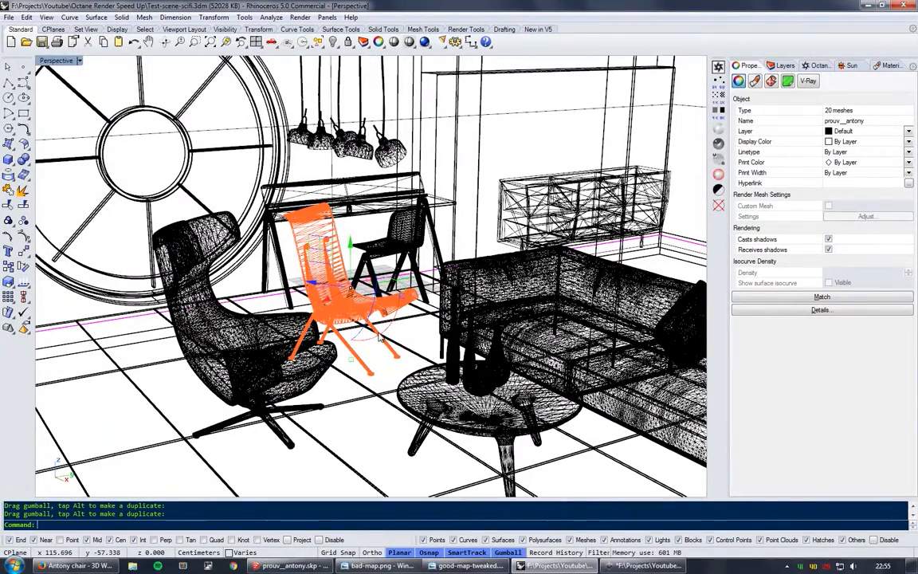
- Set the Perspective viewport to Shaded display and examine the placed chair among the other furniture
middle_click(391, 373)
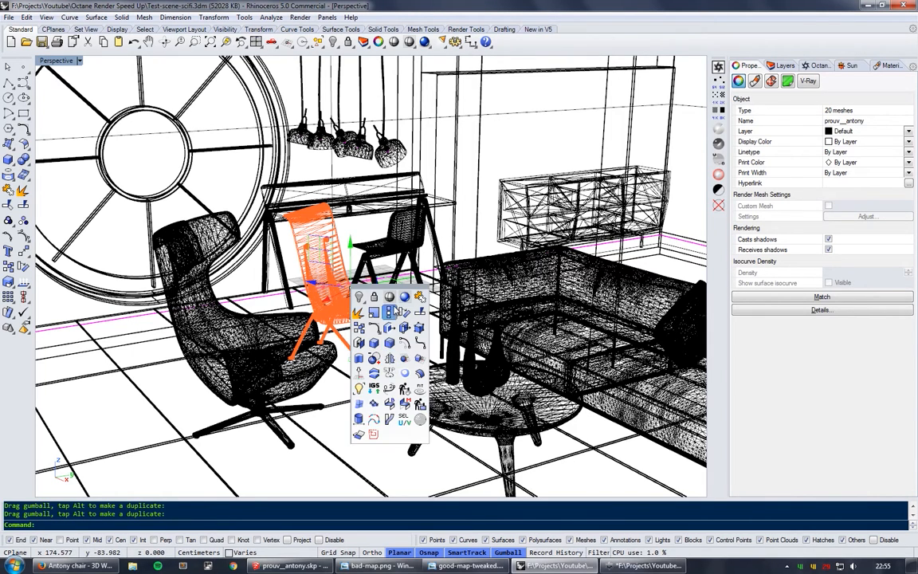
left_click(393, 344)
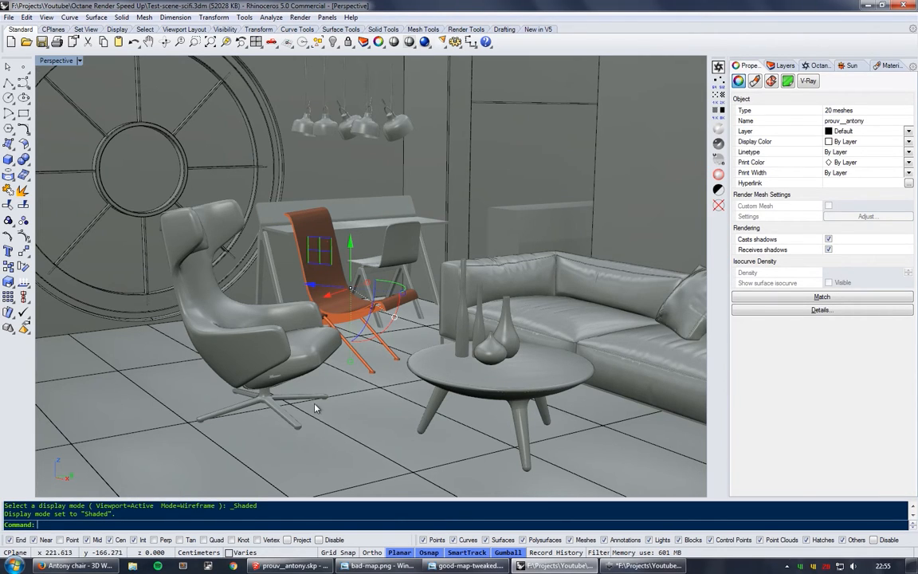
right_click_drag(329, 363, 322, 394)
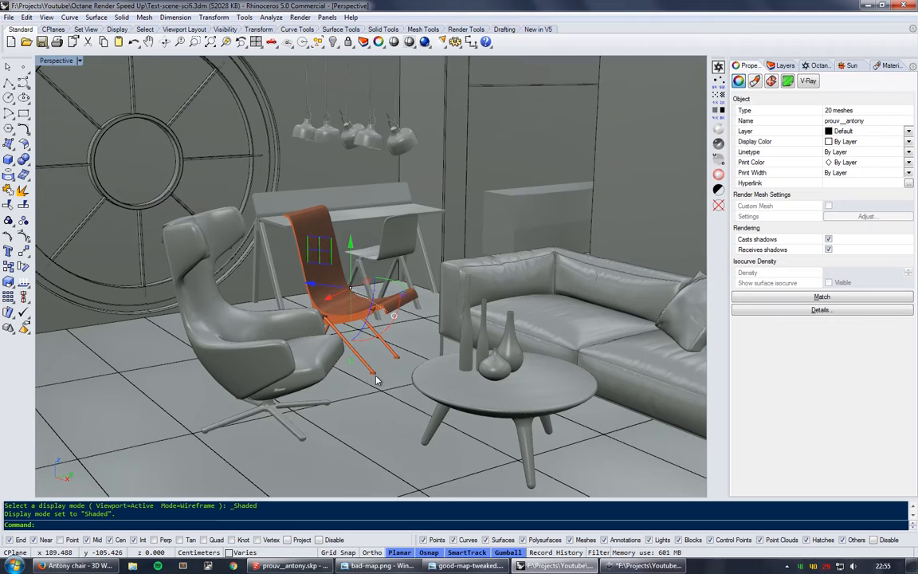
scroll(370, 380, "up", 5)
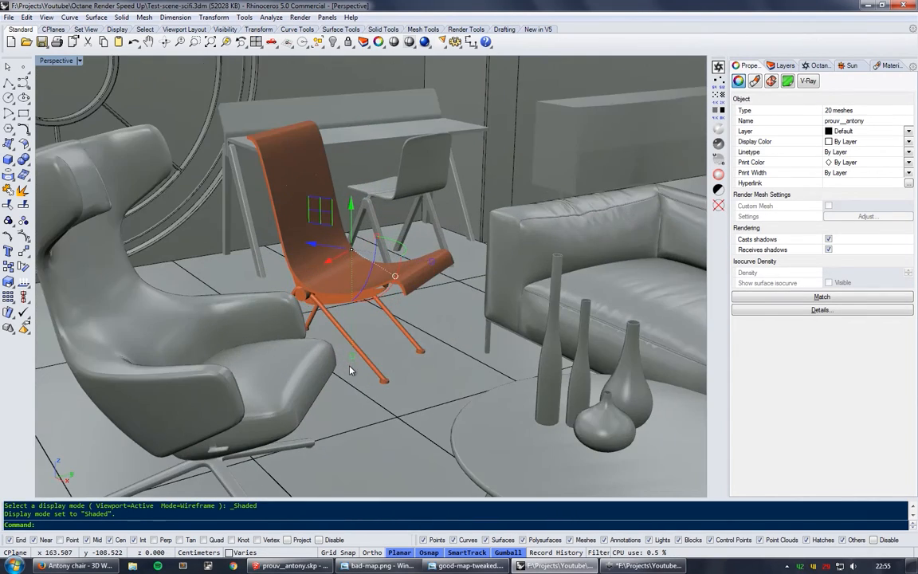
right_click_drag(351, 371, 430, 317)
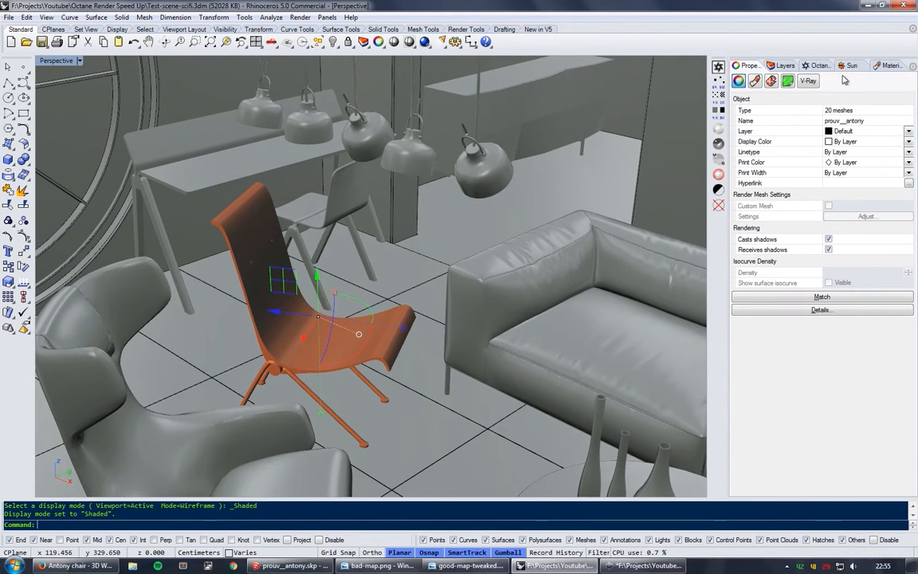
- Open the scene's material list and set the Perspective viewport to Wireframe display with the whole building in view
left_click(888, 67)
right_click_drag(371, 218, 399, 231)
scroll(399, 231, "down", 4)
scroll(399, 241, "up", 4)
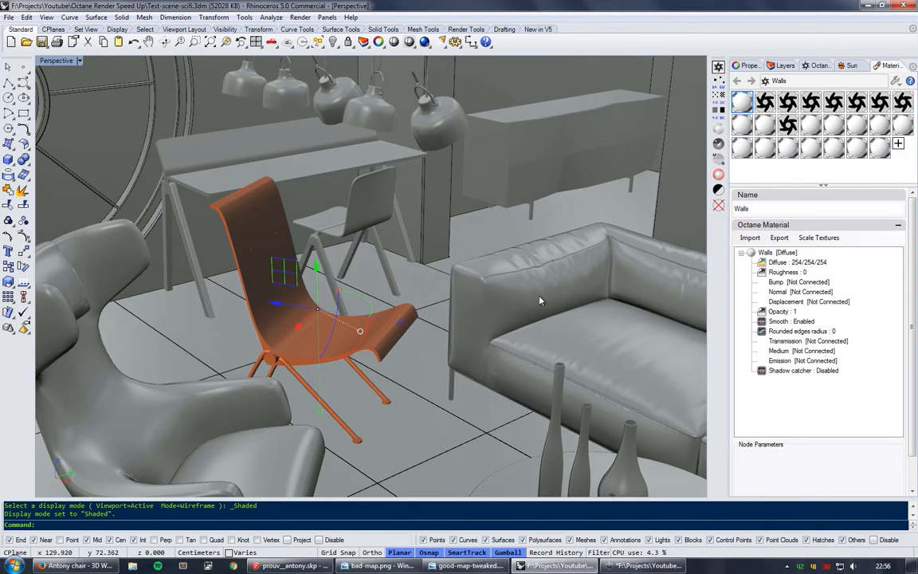
scroll(499, 262, "down", 2)
scroll(499, 261, "down", 4)
mouse_move(500, 262)
right_mouse_down()
mouse_move(466, 274)
mouse_move(497, 290)
mouse_move(484, 269)
mouse_move(412, 242)
mouse_move(287, 256)
mouse_move(523, 262)
mouse_move(504, 255)
mouse_move(494, 272)
right_mouse_up()
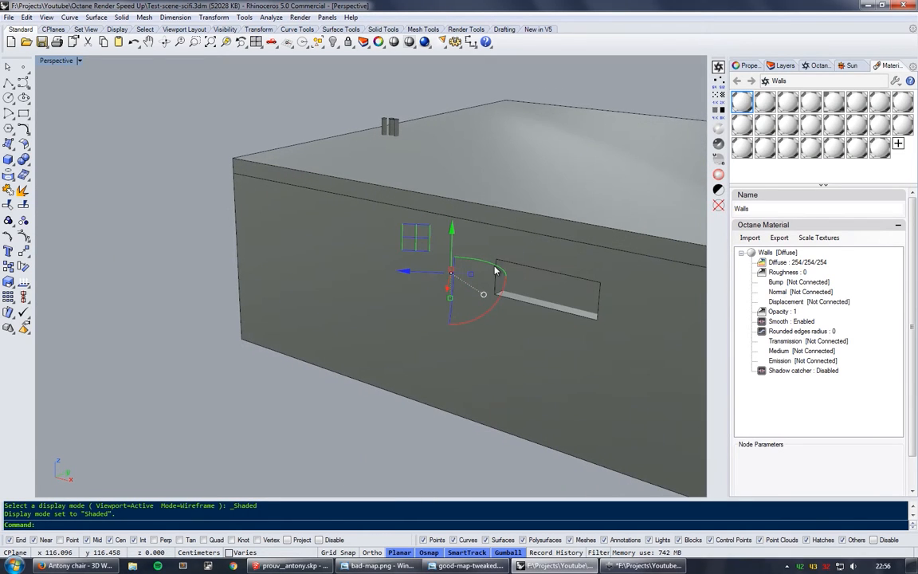
right_click_drag(406, 301, 292, 304)
middle_click(343, 315)
left_click(342, 313)
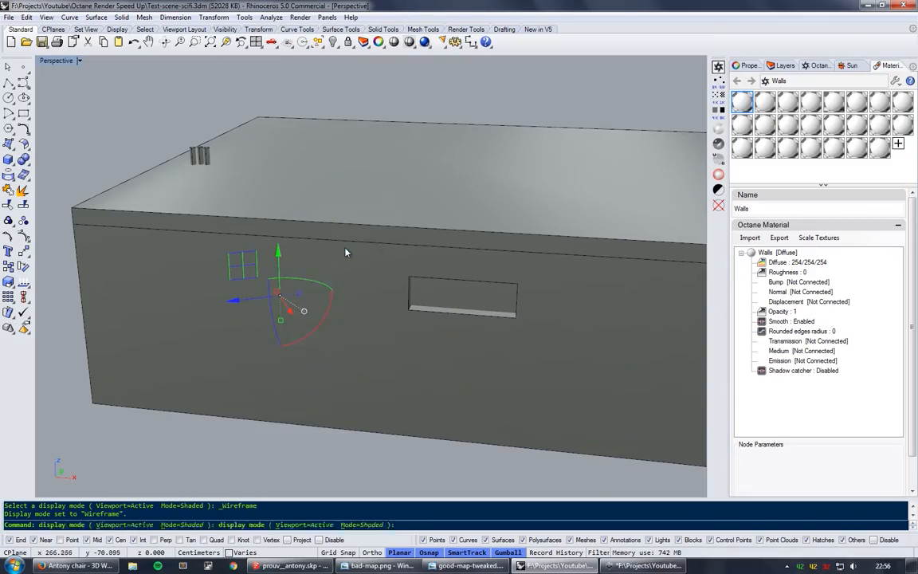
right_click_drag(344, 252, 343, 282)
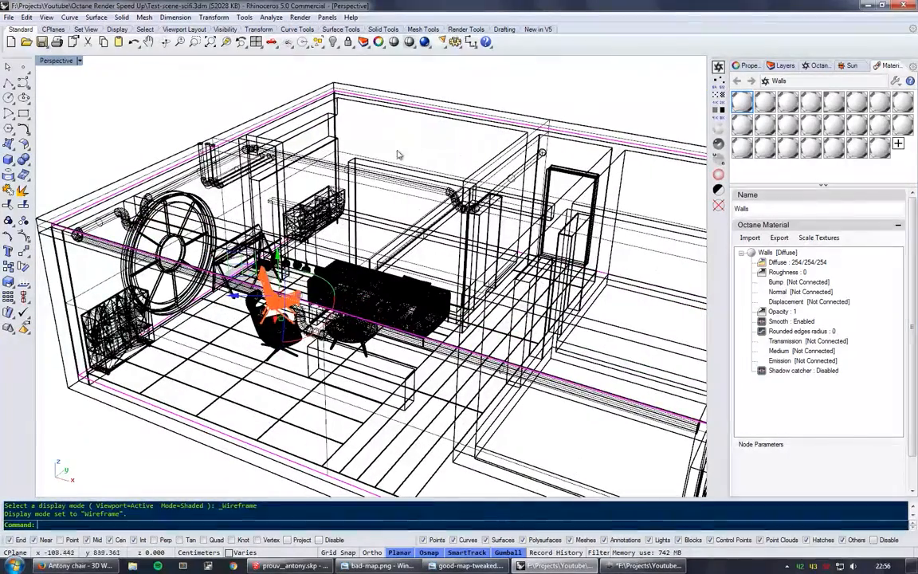
scroll(171, 315, "up", 2)
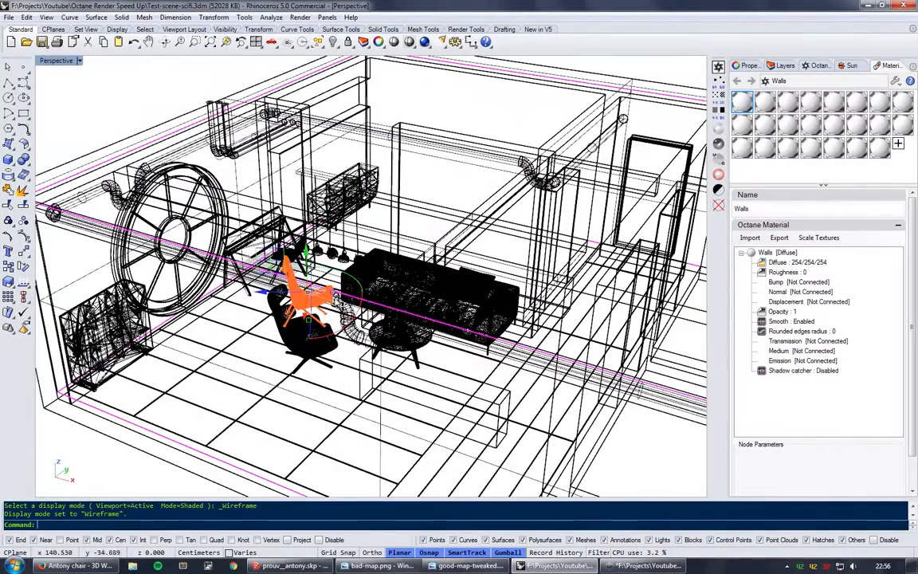
scroll(211, 243, "down", 3)
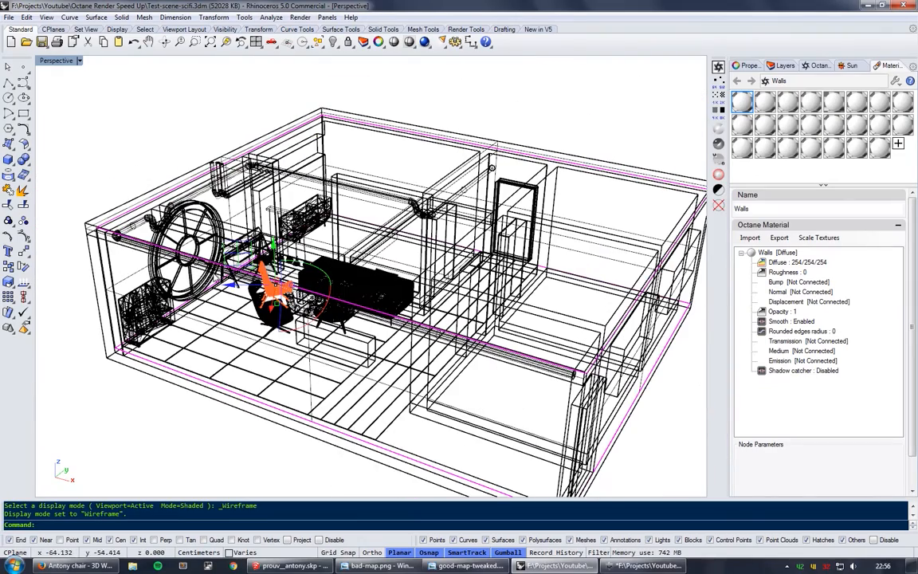
- Select the building's wall and ceiling polysurfaces to check which materials they use, and clear the selection
left_click(89, 264)
left_click(88, 226)
left_click(91, 163)
left_click(92, 226)
left_click(91, 253, "shift")
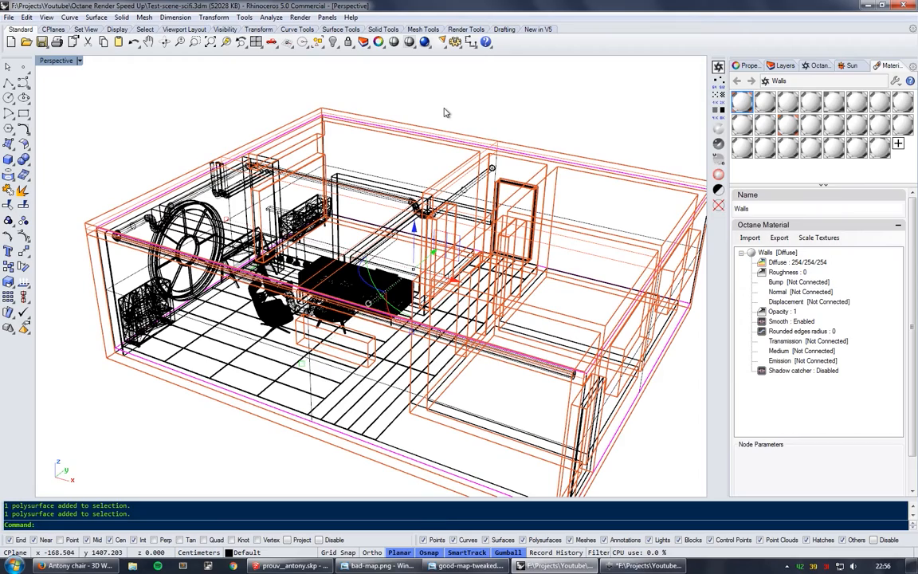
right_click_drag(292, 238, 289, 256)
left_click(635, 141)
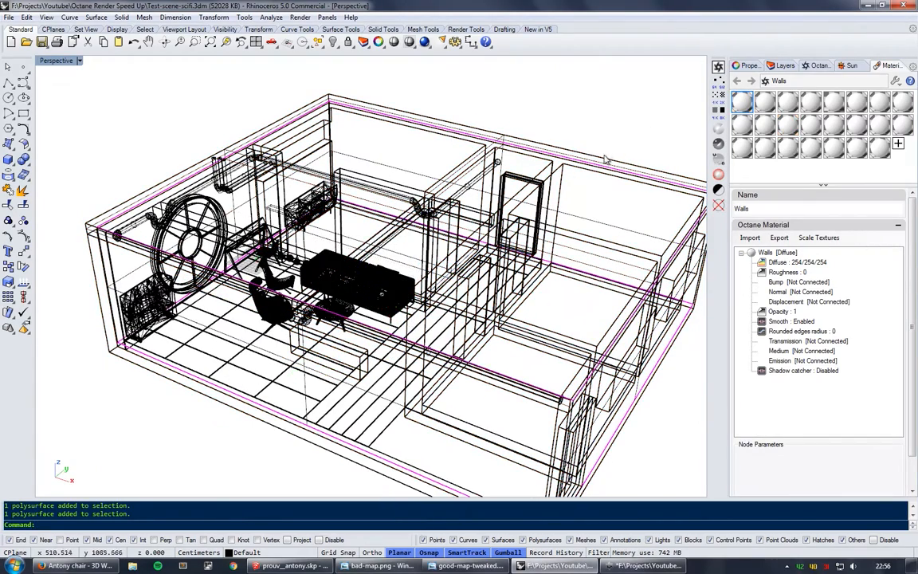
- Select the ceiling polysurface and inspect the settings of the Ceiling and Tiles materials
left_click(605, 159)
left_click(786, 124)
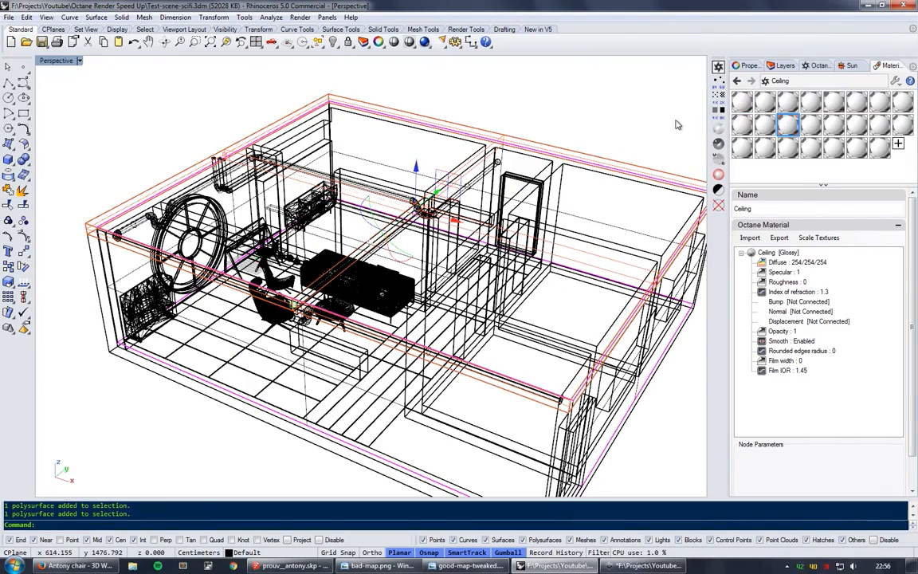
right_click_drag(403, 229, 399, 195)
right_click_drag(387, 254, 370, 241)
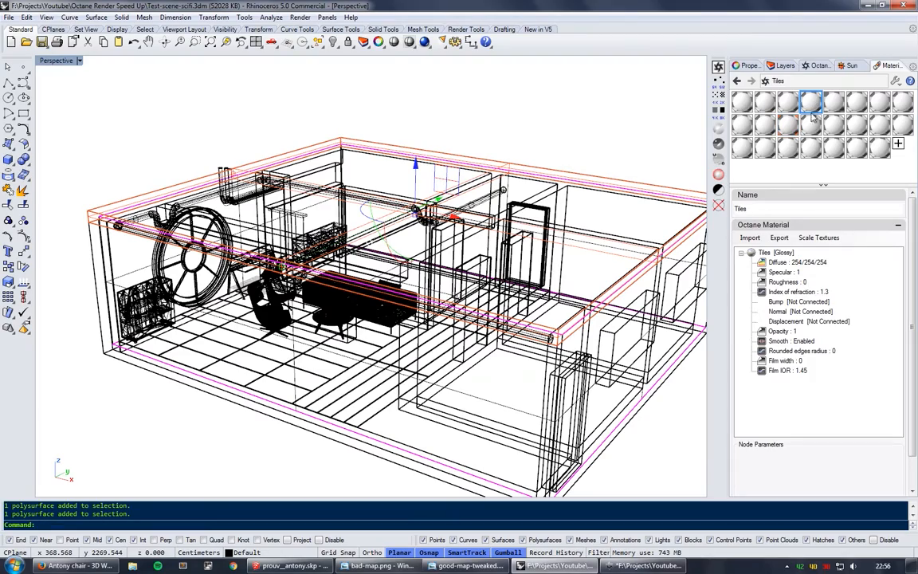
right_click_drag(547, 136, 446, 199)
right_click(558, 139)
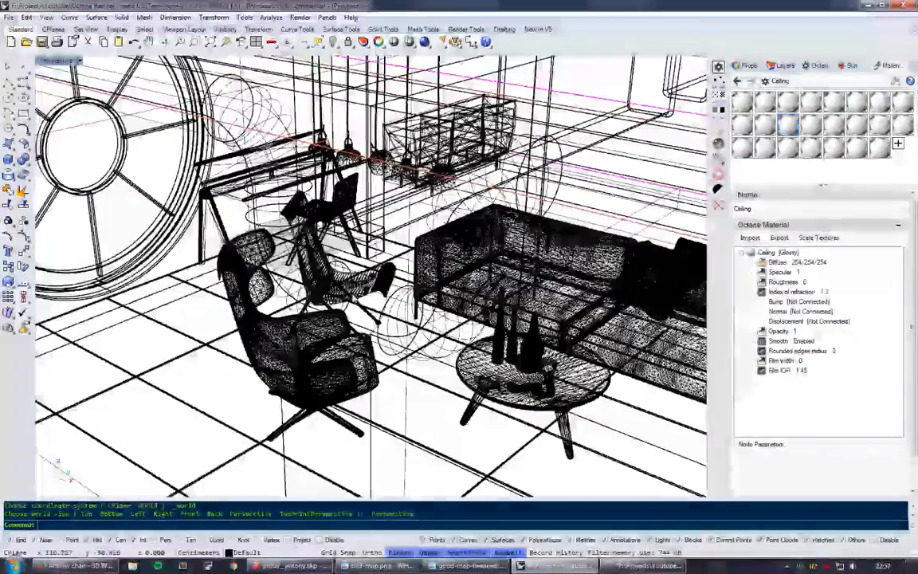
- Select the imported chair and set the Perspective viewport to Shaded display with the chair seen up close
left_click(379, 292)
right_click_drag(363, 251, 346, 292)
scroll(345, 288, "up", 6)
middle_click(343, 295)
left_click(341, 233)
right_click_drag(337, 254, 340, 233)
scroll(339, 235, "up", 5)
right_click_drag(309, 266, 324, 241)
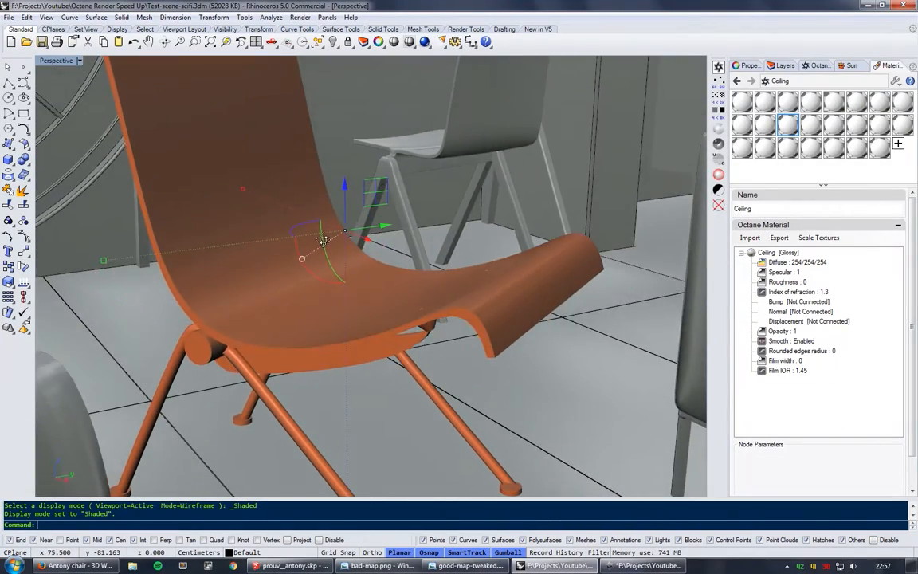
- Ungroup the chair's meshes and select only its curved seat shell
scroll(314, 251, "down", 5)
key("ctrl+shift+g")
left_click(348, 278)
mouse_move(348, 279)
right_mouse_down()
mouse_move(344, 246)
mouse_move(347, 261)
right_mouse_up()
- Load the _White-Diff material, rename it Yellow-chair, and assign it to the selected seat shell
left_click(717, 162)
left_click(906, 154)
left_click_drag(773, 210, 727, 210)
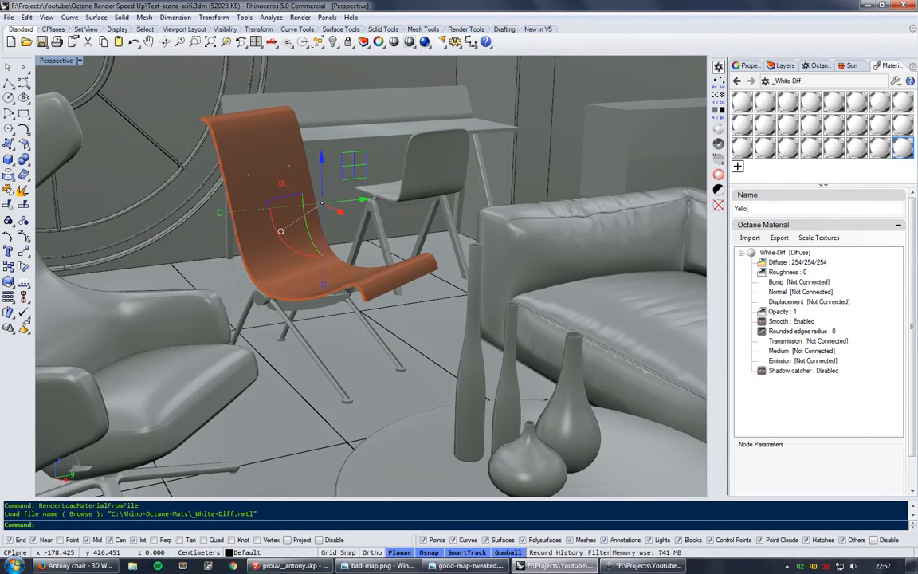
type("Yellow-chair")
key("Return")
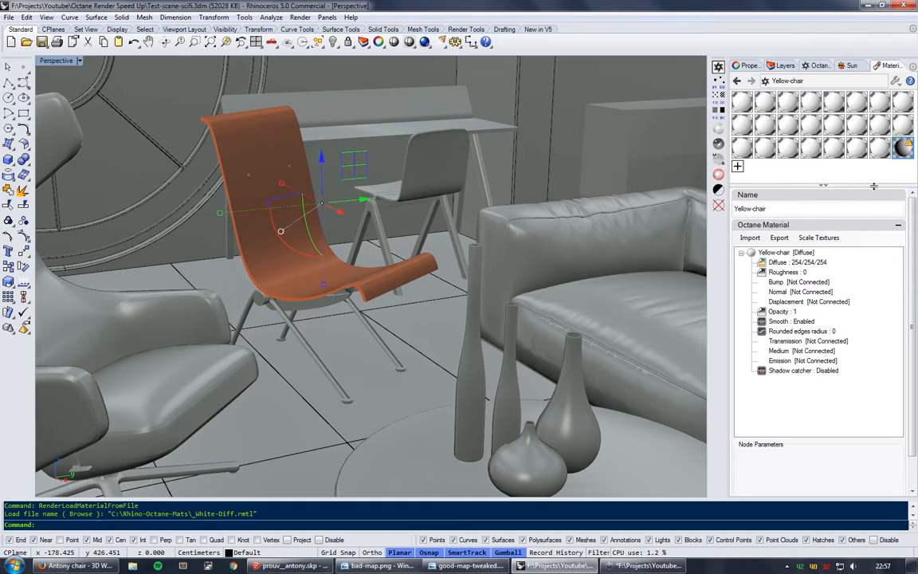
right_click(905, 151)
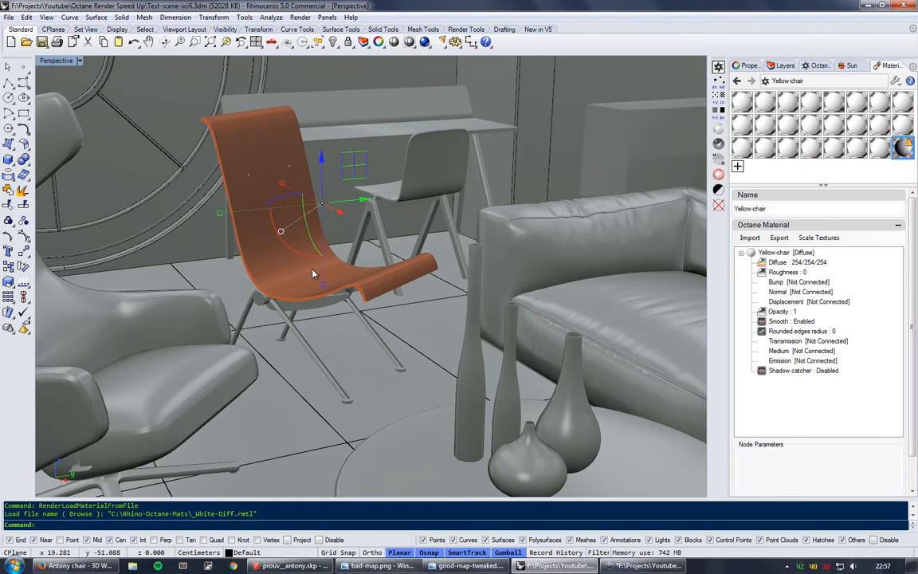
- Select three of the chair's tubular legs together with their round feet
right_click_drag(315, 273, 279, 251)
scroll(269, 313, "up", 8)
left_click(177, 434)
left_click(163, 427)
left_click(321, 414)
left_click(327, 399, "shift")
left_click(321, 417, "shift")
left_click(367, 412, "shift")
right_click_drag(450, 403, 424, 288, "shift")
left_click(472, 428, "shift")
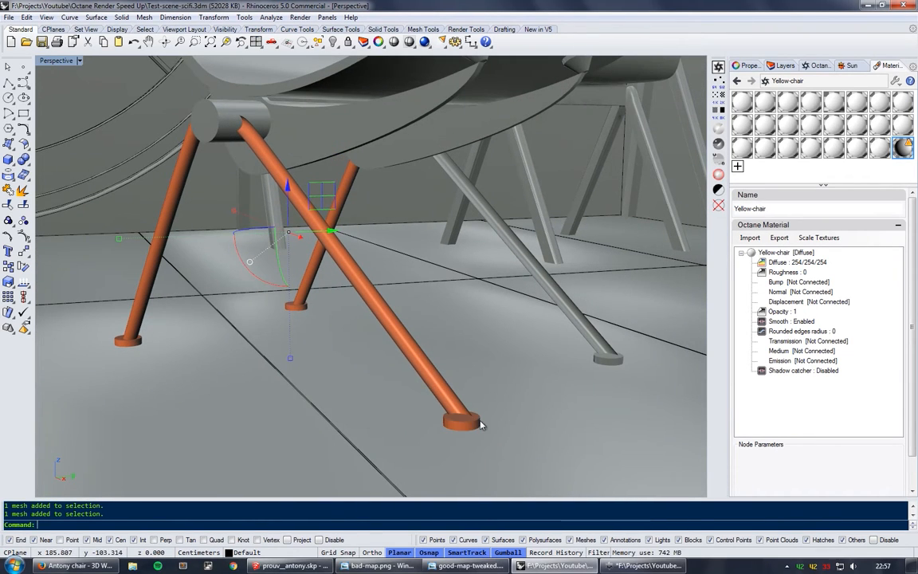
- Add the fourth leg with its foot, the two curved under-seat supports and the cross tube to the selection
left_click(610, 362, "shift")
left_click(597, 334, "shift")
left_click(367, 135, "shift")
left_click(380, 149, "shift")
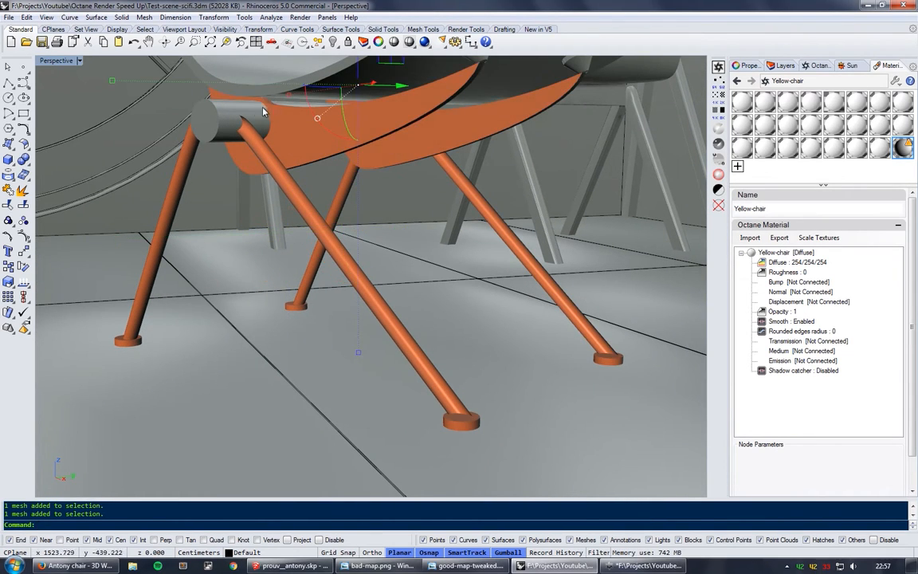
left_click(264, 109, "shift")
- Add the frame parts still missing around the chair's other side to the selection and group the whole frame
right_click_drag(183, 122, 504, 155)
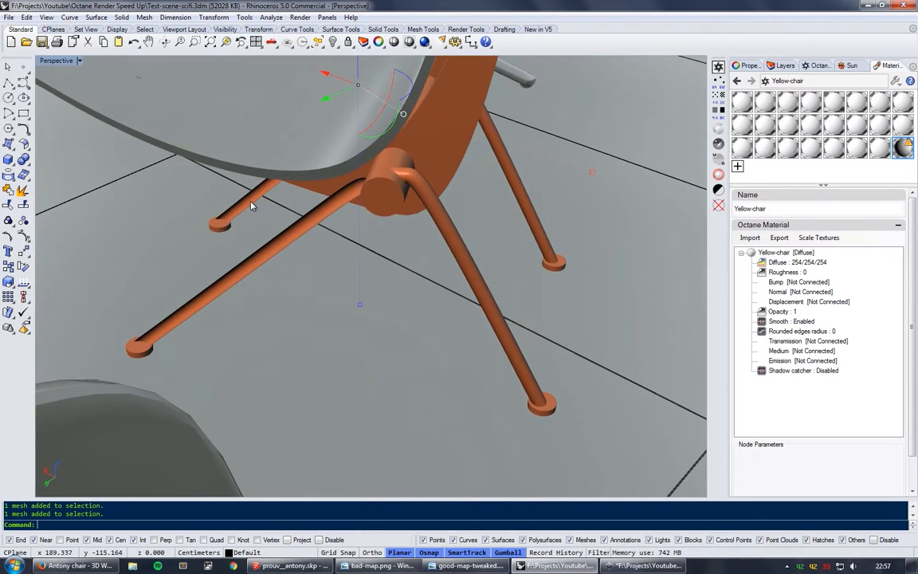
right_click_drag(309, 218, 285, 273)
left_click(285, 271, "shift")
left_click(336, 169, "shift")
right_click_drag(347, 209, 111, 139)
scroll(208, 164, "up", 6)
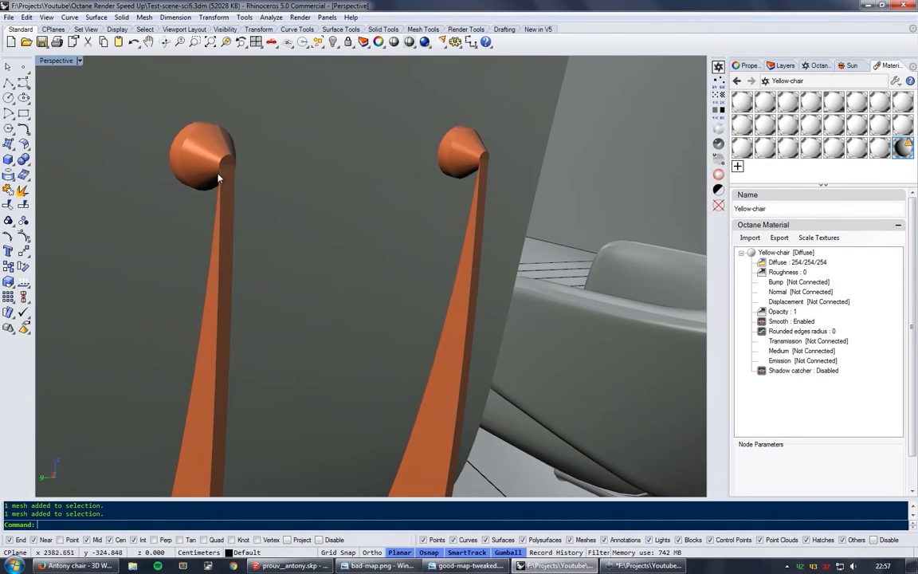
scroll(229, 169, "down", 5)
scroll(230, 168, "up", 3)
scroll(231, 174, "down", 3)
scroll(232, 176, "down", 2)
right_click_drag(379, 183, 109, 219)
scroll(233, 261, "down", 3)
right_click_drag(235, 264, 328, 203, "shift")
key("ctrl+g")
- Load the _White-Diff material, rename it Black_chair, and assign it to the selected chair frame
left_click(737, 168)
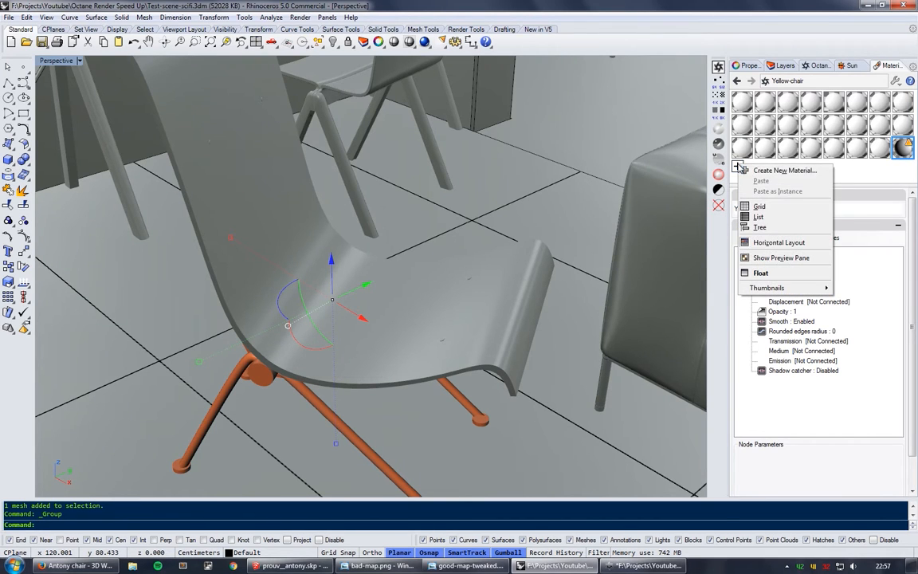
left_click(784, 176)
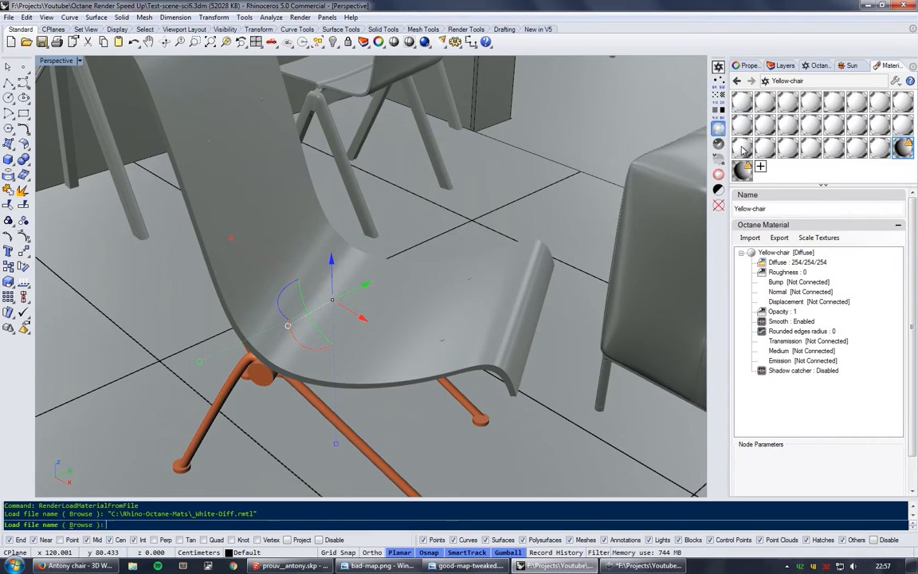
left_click(743, 165)
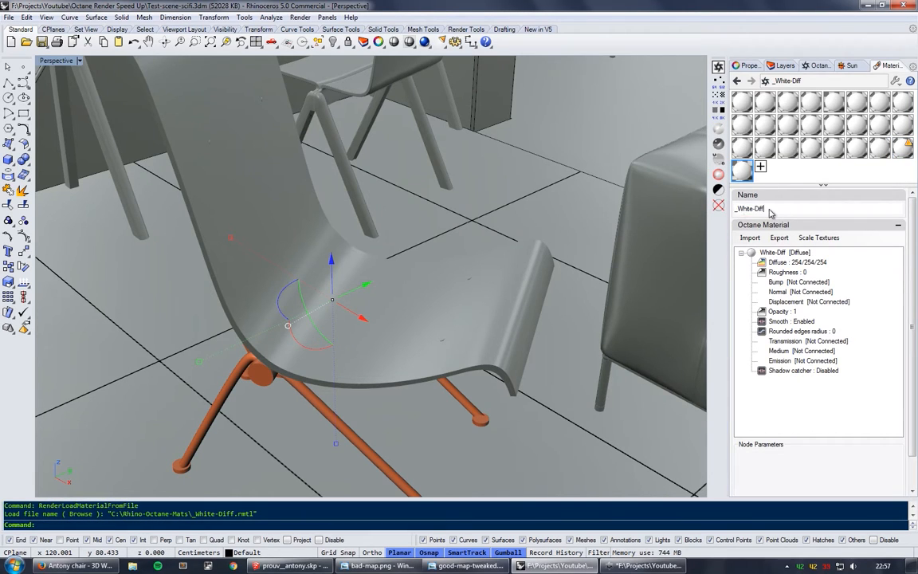
type("Black")
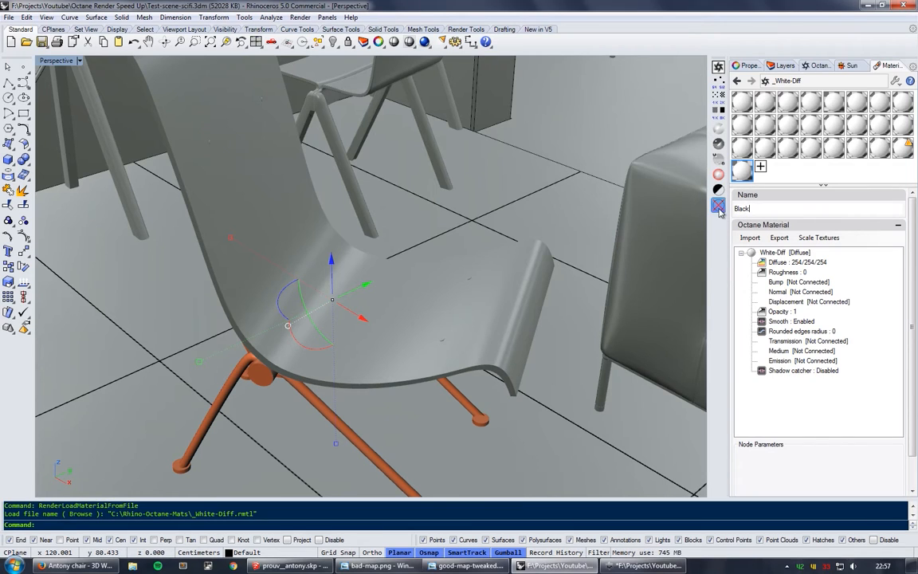
right_click(742, 170)
left_click(755, 176)
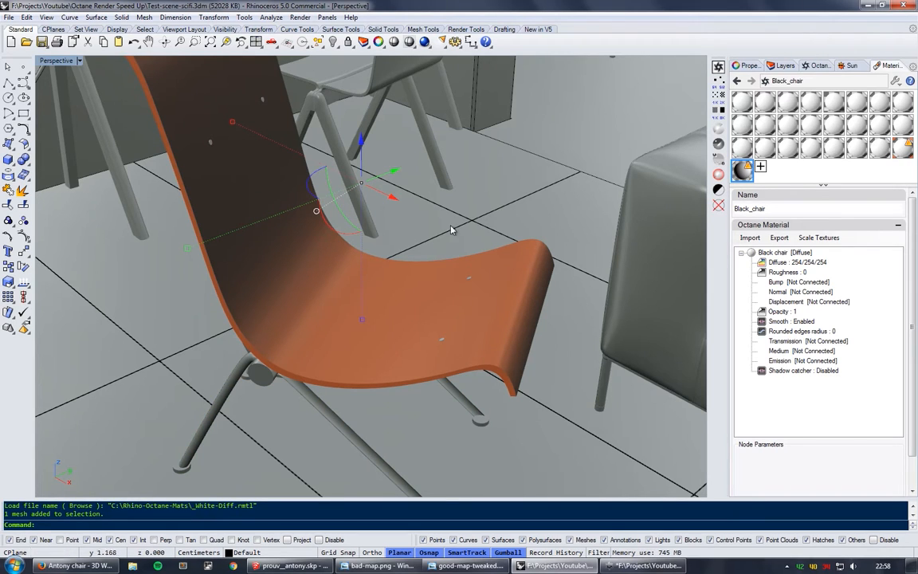
- Select the small bolt heads on the chair's seat and backrest
right_click_drag(442, 312, 445, 319)
left_click(442, 342)
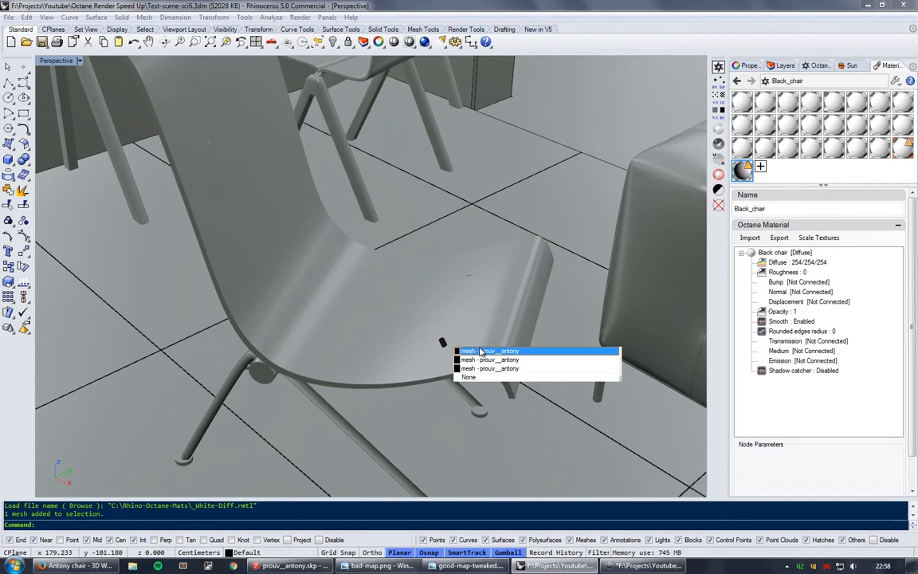
left_click(481, 350)
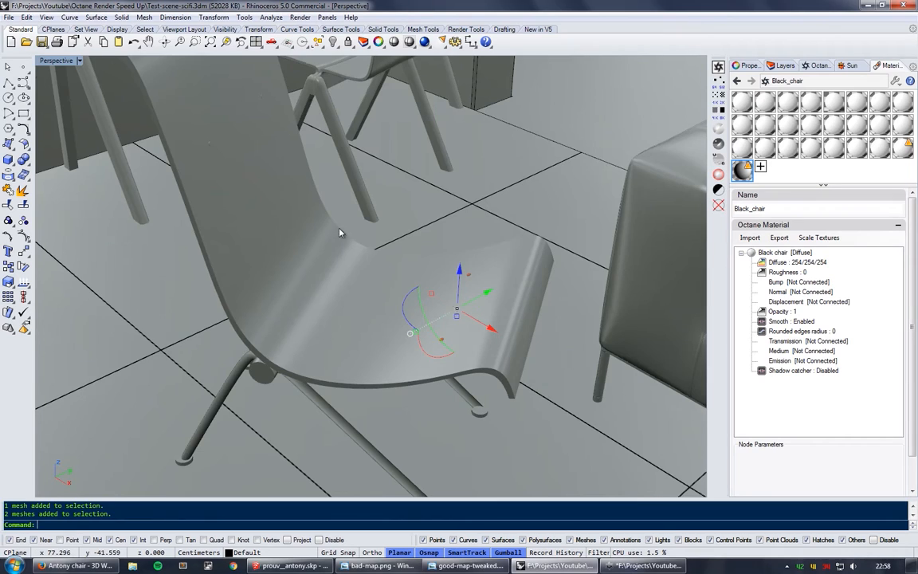
right_click_drag(340, 230, 396, 311, "shift")
left_click(274, 237, "shift")
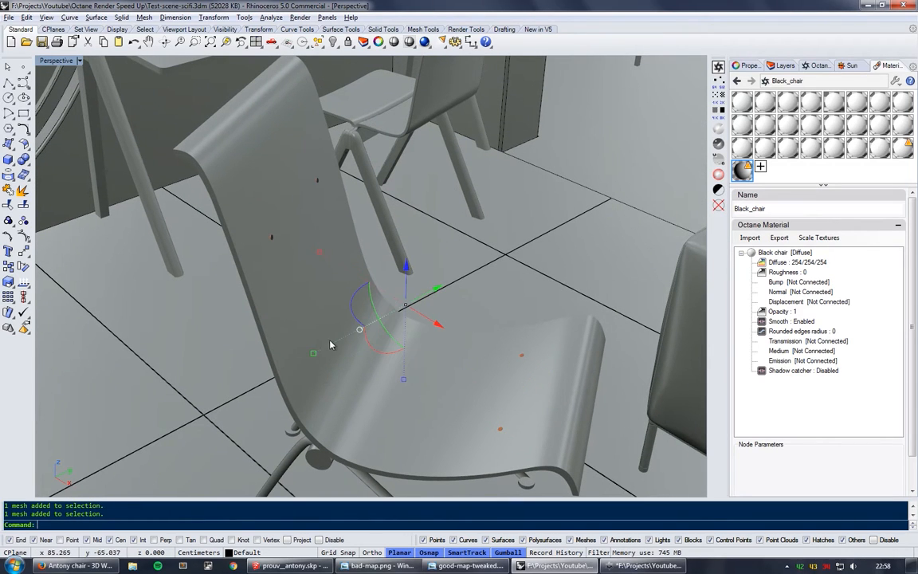
- Add the frame to the bolt-head selection, regroup everything as one group, assign Black_chair to it, and clear the selection
left_click(294, 455, "shift")
key("ctrl+shift+g")
key("ctrl+g")
right_click(745, 174)
left_click(777, 181)
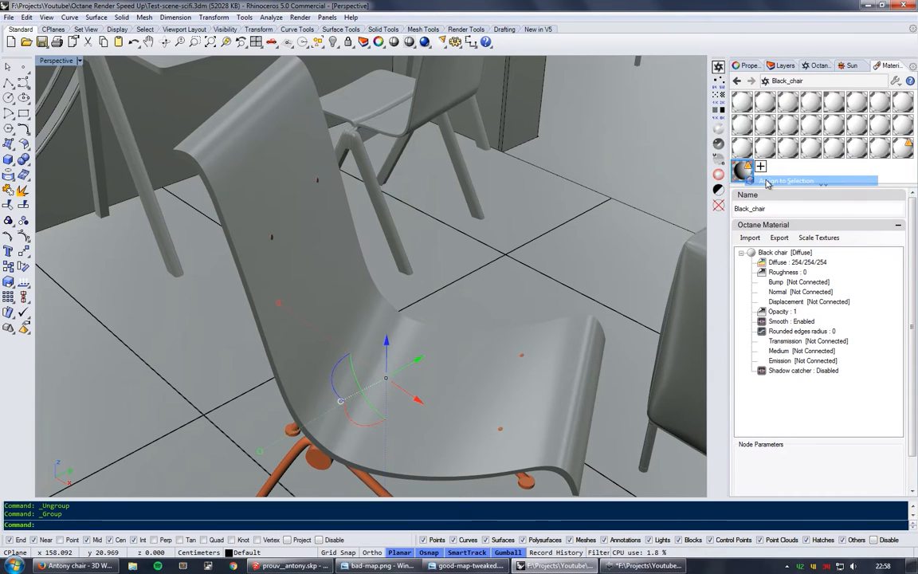
key("Escape")
scroll(482, 243, "down", 5)
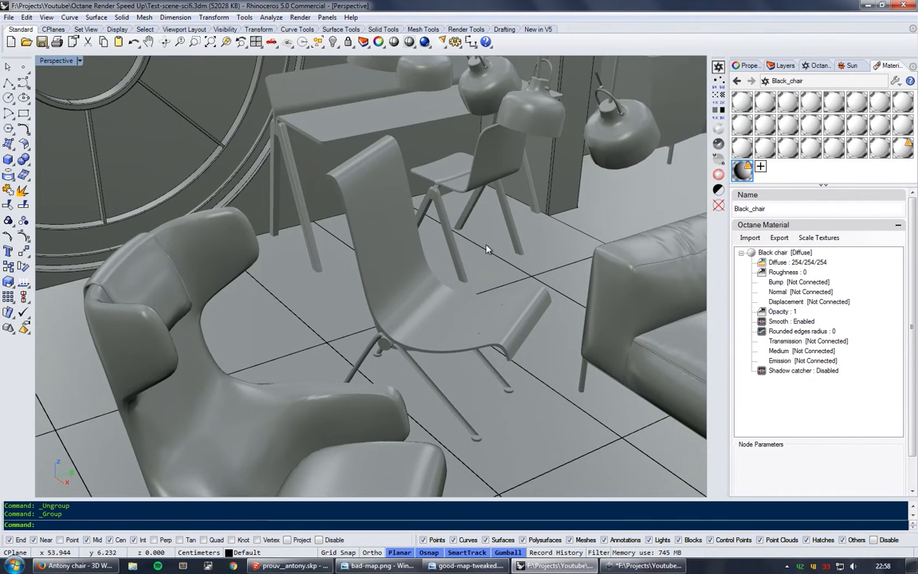
- Review the scene's existing materials, including Floors, Walls, POrtal and Stand, and examine their diffuse or glossy settings
left_click(452, 245)
right_click_drag(378, 274, 434, 267)
key("Escape")
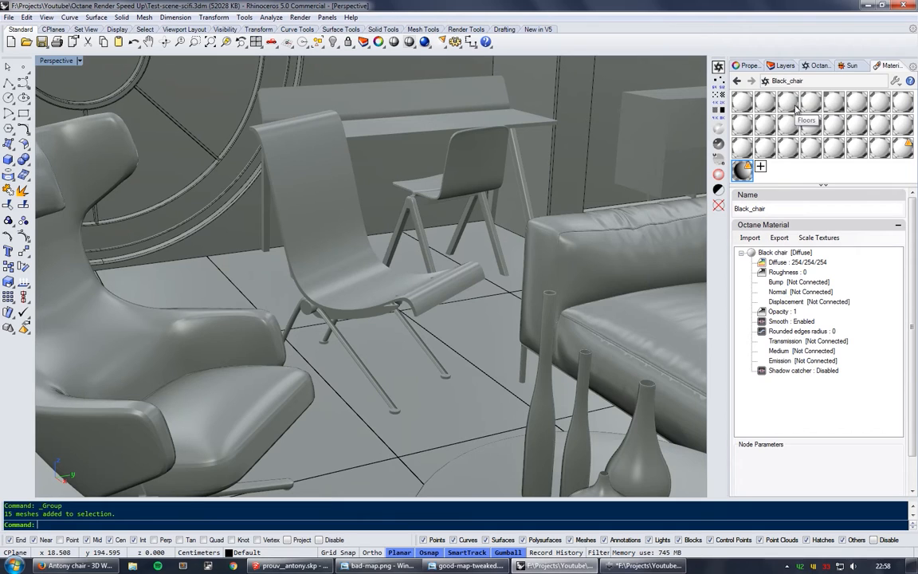
left_click_drag(795, 109, 352, 274)
right_click_drag(352, 274, 351, 271)
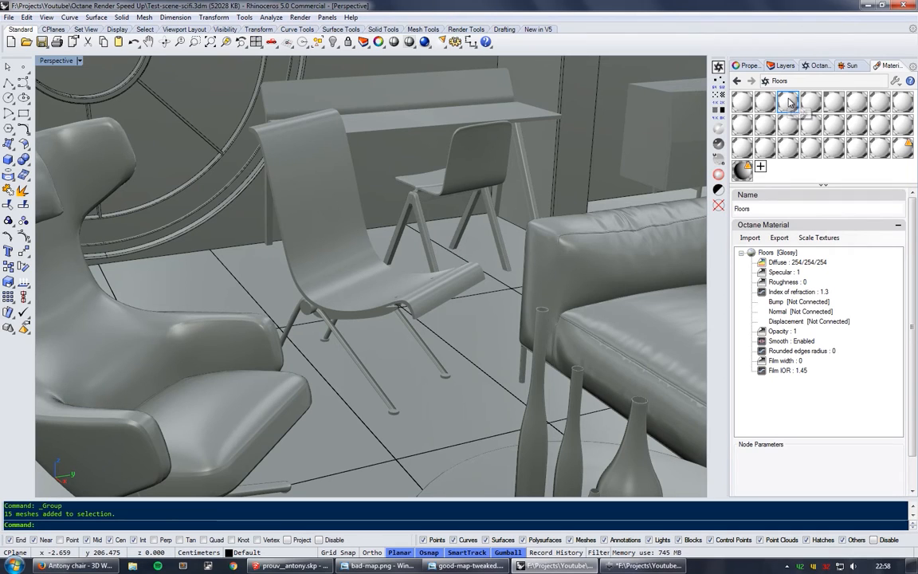
left_click(743, 104)
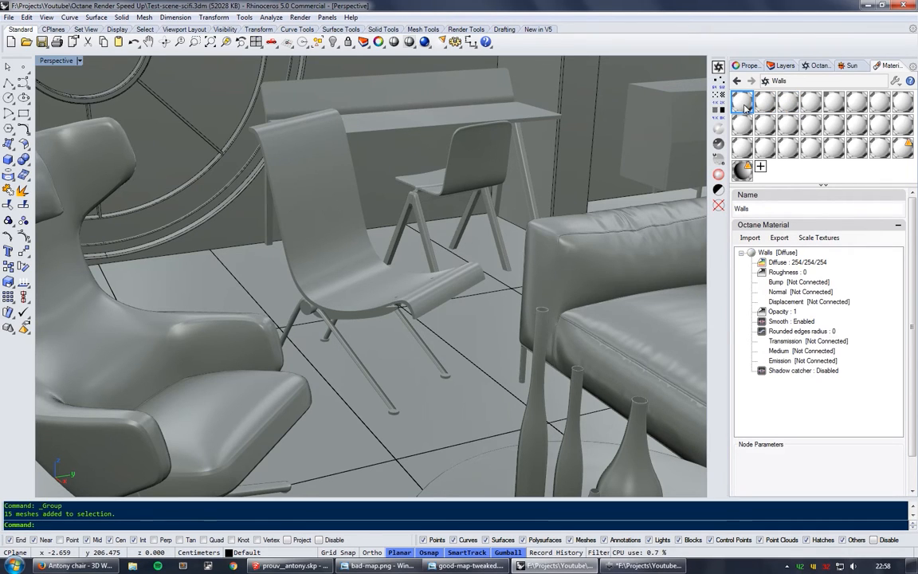
left_click(741, 125)
left_click(764, 127)
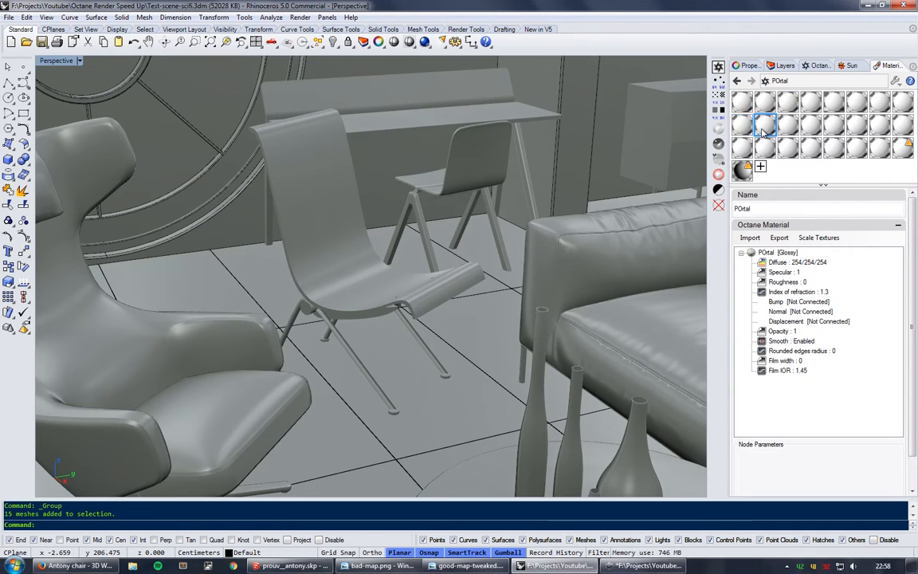
left_click(810, 101)
left_click(832, 101)
scroll(401, 243, "down", 6)
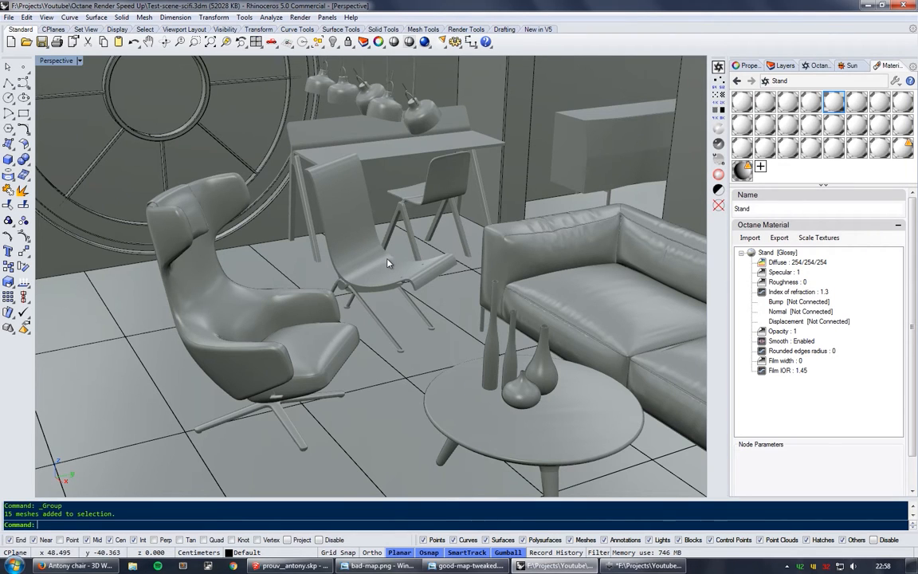
- Compare the Floors, Lighting and CHair materials' settings with the furniture in view
right_click_drag(389, 265, 389, 184)
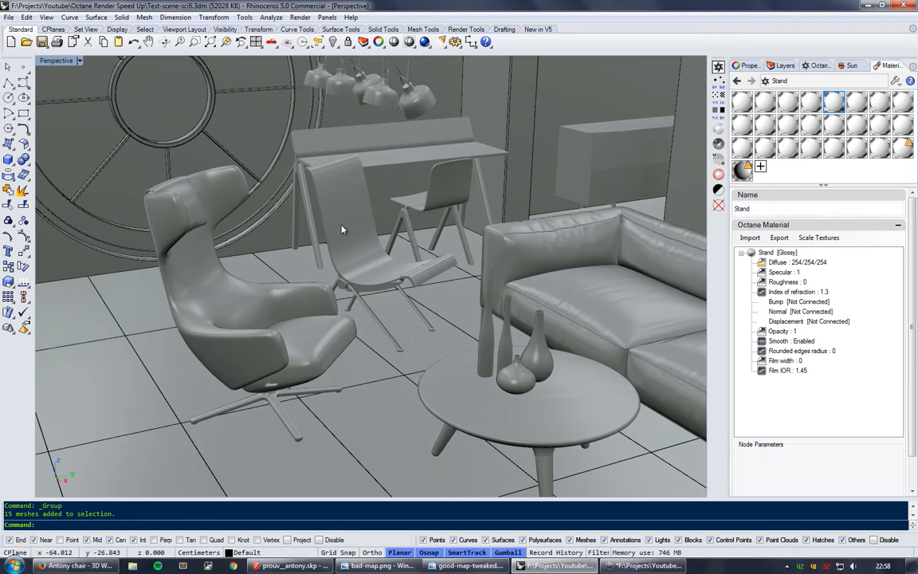
left_click(810, 101)
left_click(790, 101)
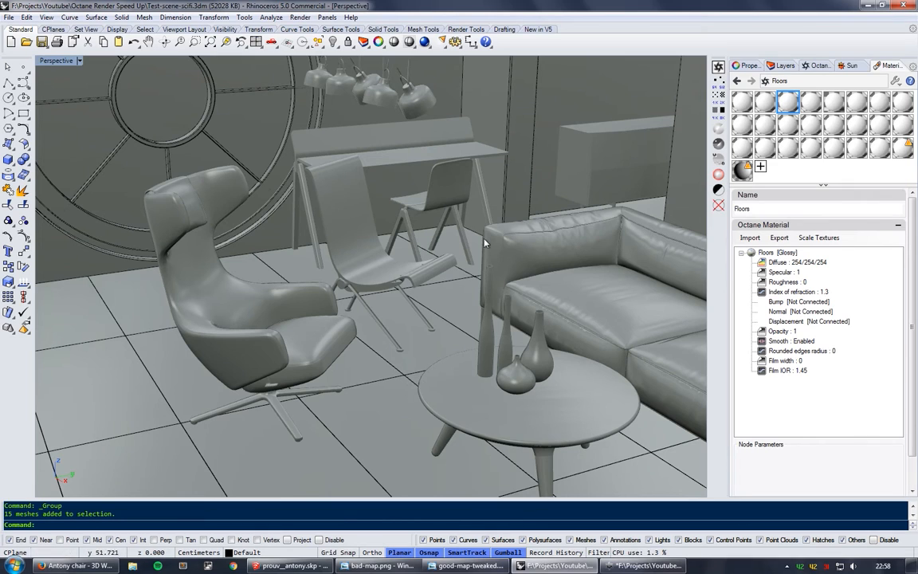
right_click_drag(431, 247, 455, 253)
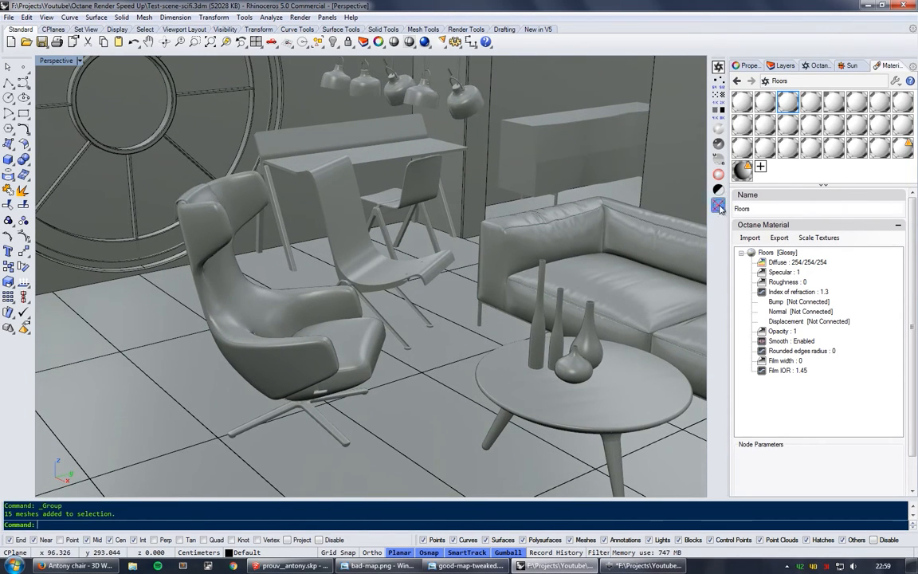
left_click(808, 148)
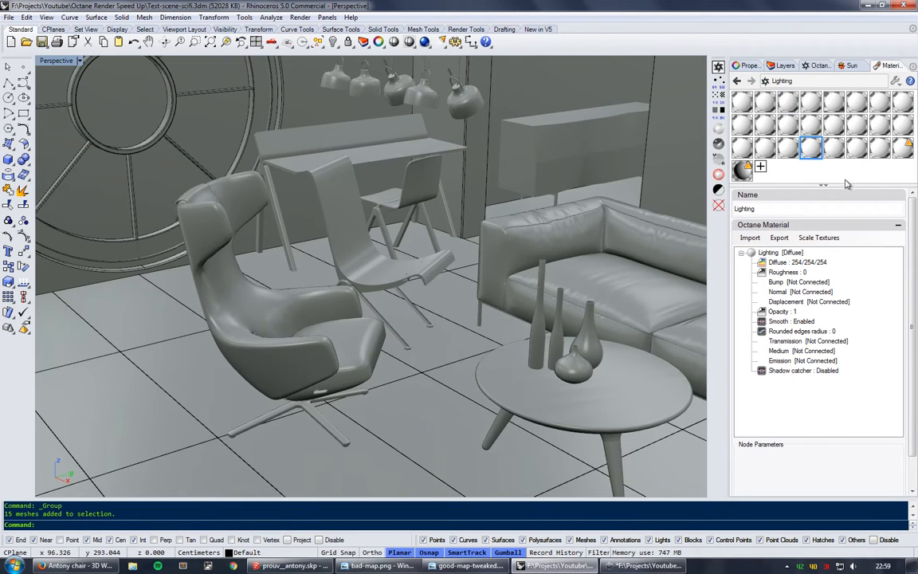
left_click(787, 149)
left_click(765, 149)
left_click(747, 150)
left_click(880, 125)
right_click_drag(557, 197, 551, 197)
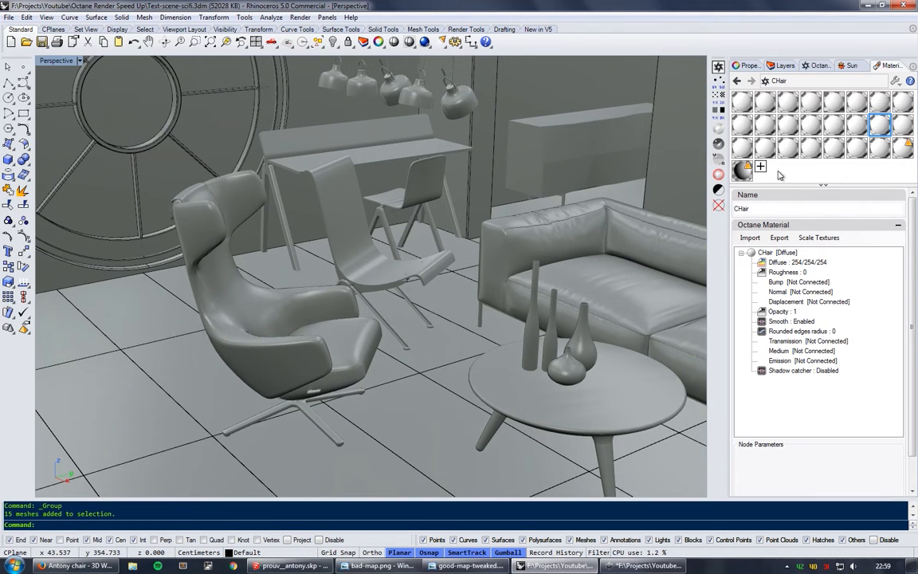
- Inspect the Chrome material and select the armchair's base and the sofa's metal frame as the parts it concerns
right_click_drag(427, 235, 243, 358)
left_click(271, 402)
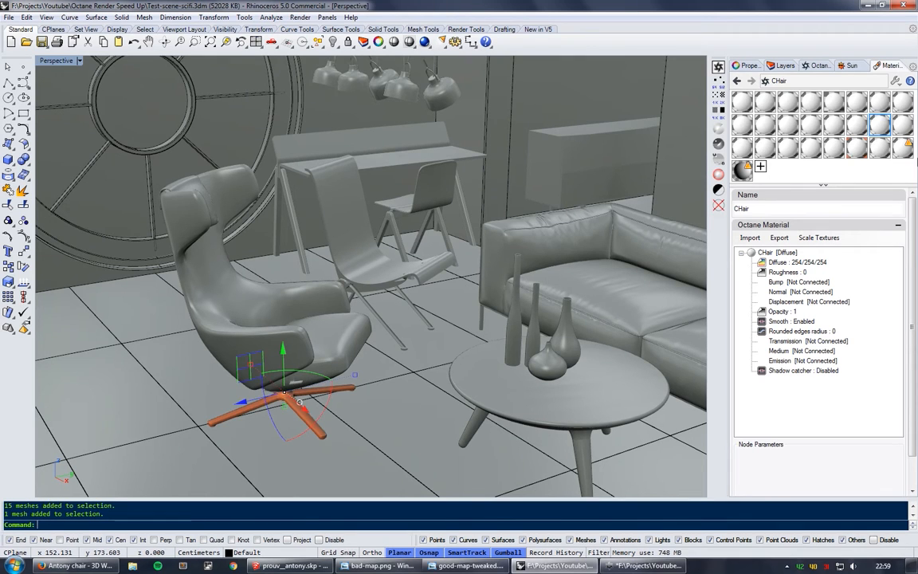
left_click(853, 153)
right_click_drag(352, 344, 339, 294)
right_click_drag(589, 339, 545, 237, "shift")
scroll(488, 321, "up", 5)
left_click(541, 243)
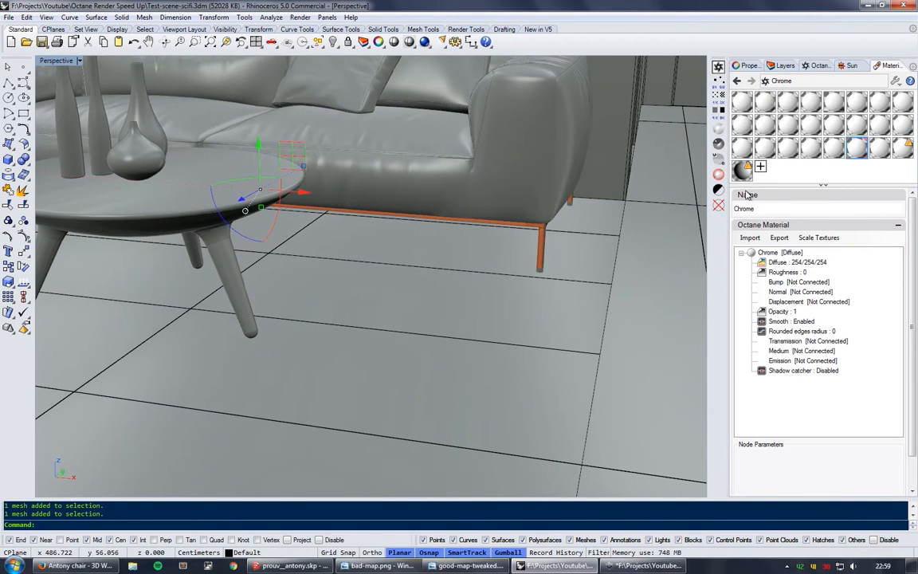
scroll(549, 237, "up", 10)
scroll(527, 254, "down", 10)
scroll(370, 268, "up", 3)
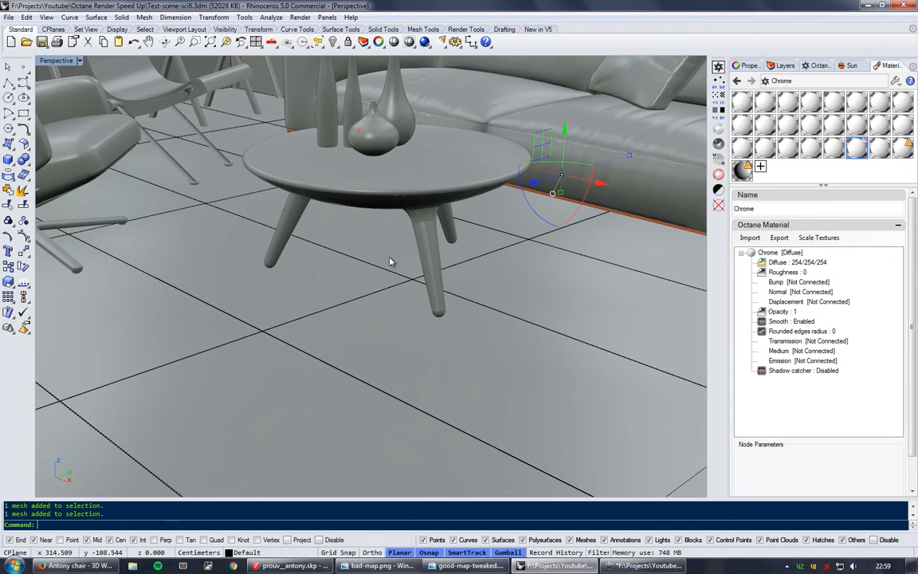
- Select the portal polysurface from outside the building and move it upward above the roof
scroll(377, 266, "down", 4)
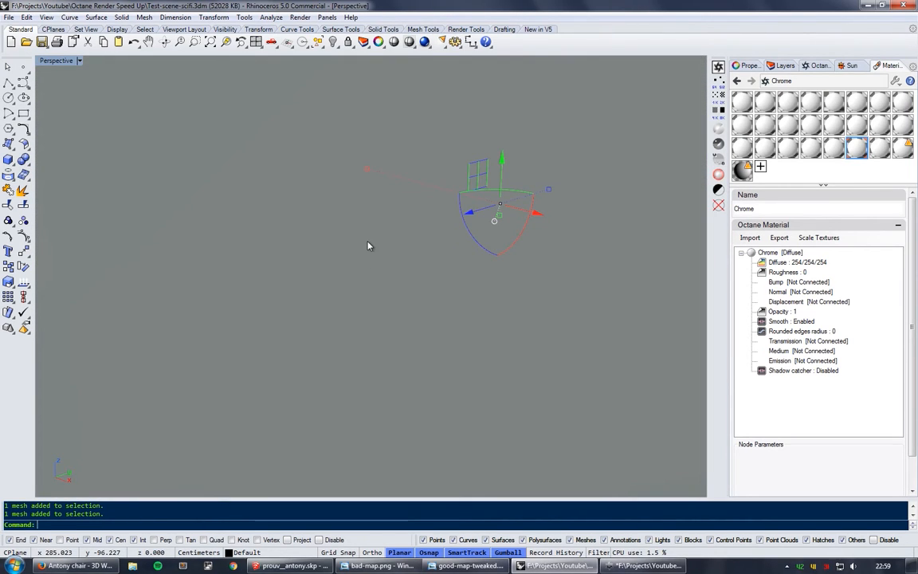
scroll(374, 250, "down", 6)
right_click_drag(316, 345, 367, 296)
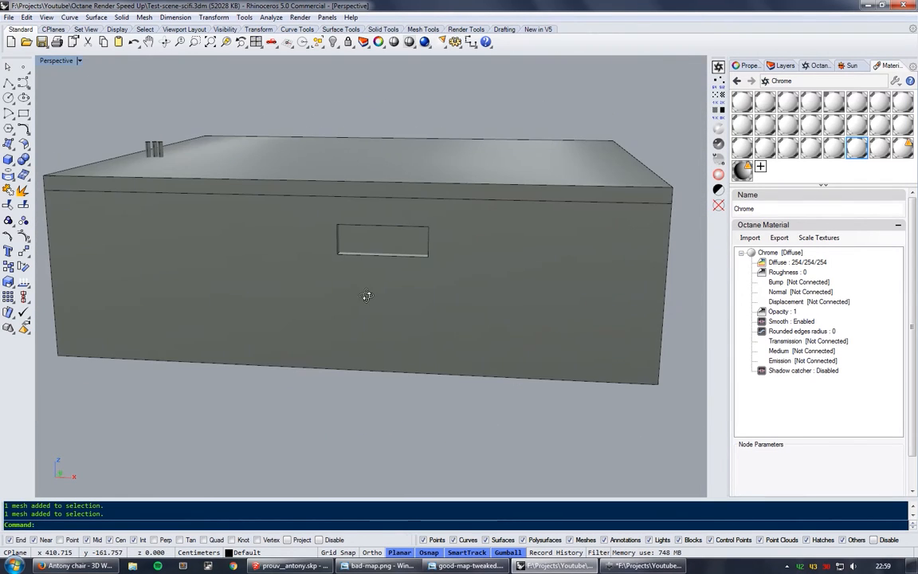
right_click_drag(252, 294, 455, 270, "shift")
right_click_drag(367, 269, 400, 199)
scroll(400, 198, "up", 3)
left_click(422, 211)
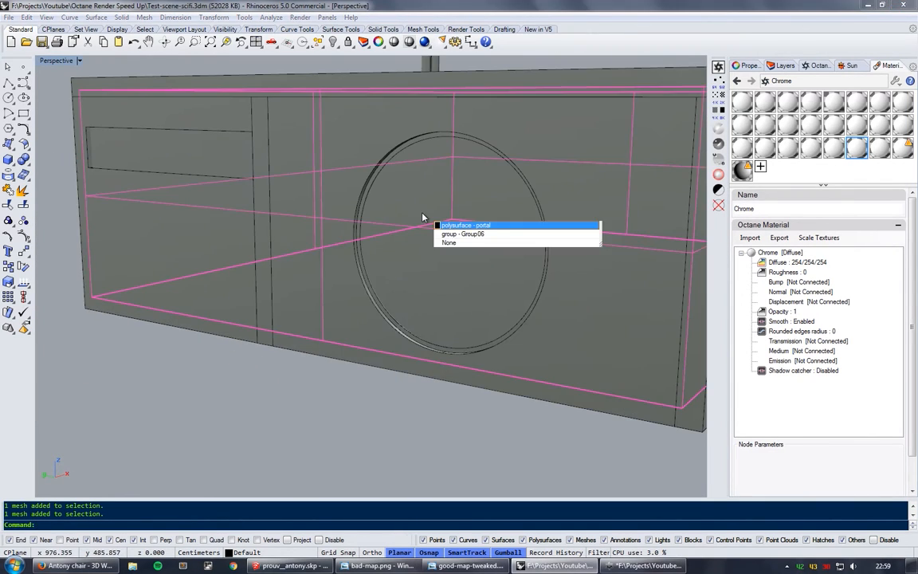
left_click(470, 226)
right_click_drag(469, 226, 448, 227)
left_click_drag(486, 155, 487, 123)
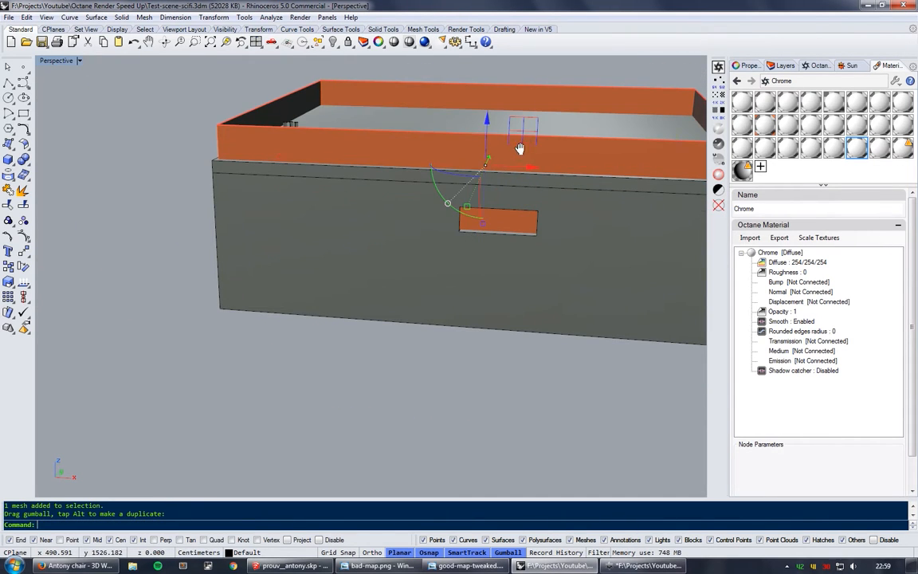
right_click_drag(522, 145, 435, 198, "shift")
right_click_drag(549, 235, 371, 248)
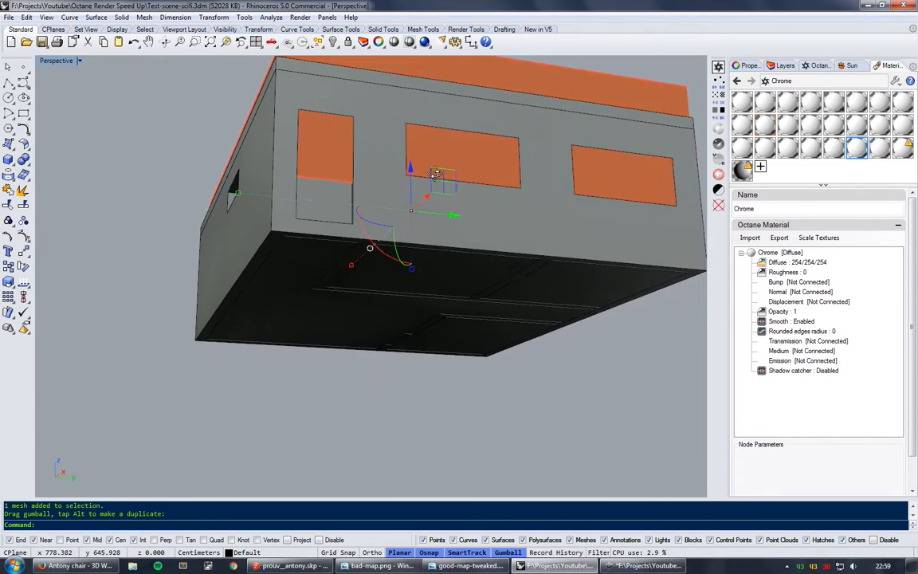
- Move the lower door panel out of its opening, then undo that move
scroll(364, 196, "up", 5)
left_click(294, 189)
scroll(292, 190, "down", 5)
right_click_drag(292, 189, 338, 263)
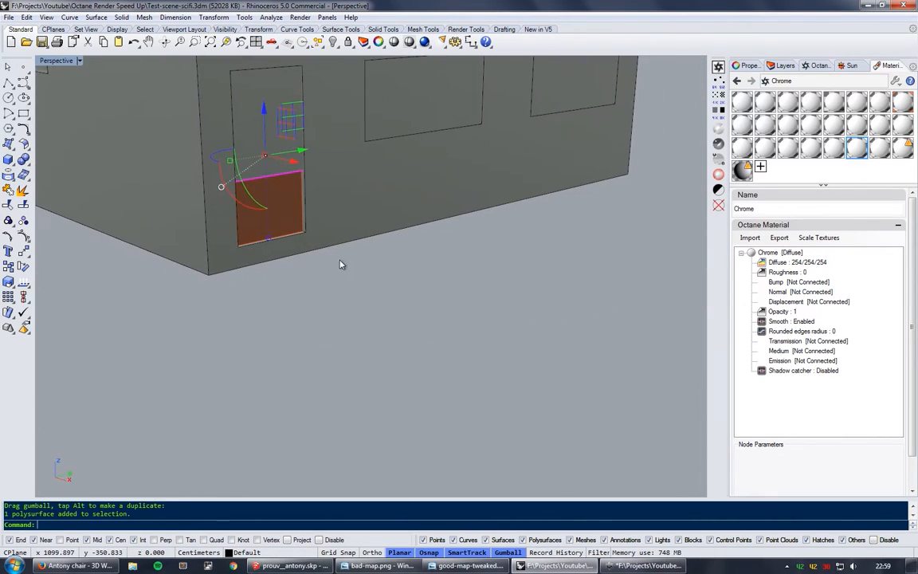
scroll(307, 183, "down", 2)
left_click_drag(305, 170, 426, 212)
right_click_drag(373, 263, 404, 259)
key("ctrl+z")
- Reselect the portal polysurface and undo its upward move
left_click(366, 139)
right_click_drag(372, 138, 379, 238, "shift")
scroll(435, 329, "down", 5)
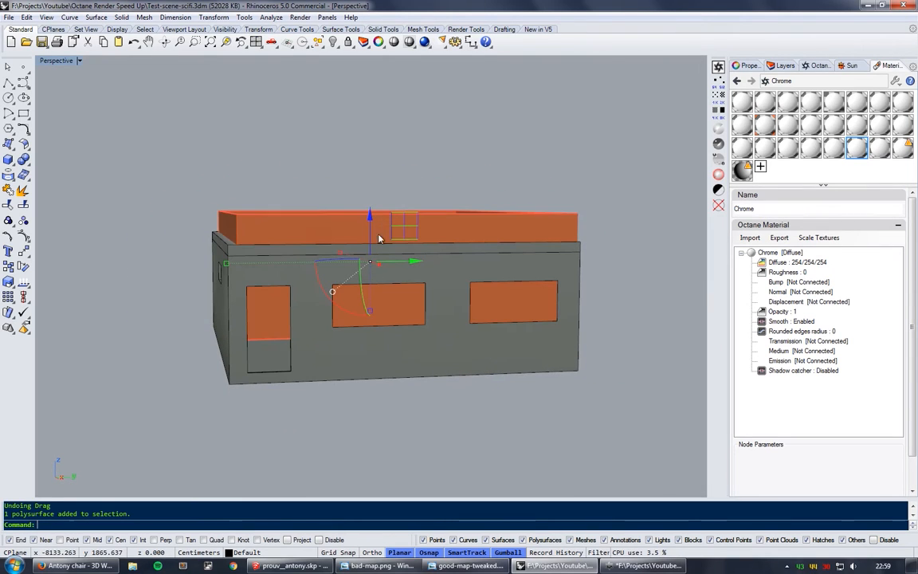
key("ctrl+z")
right_click_drag(418, 282, 274, 225)
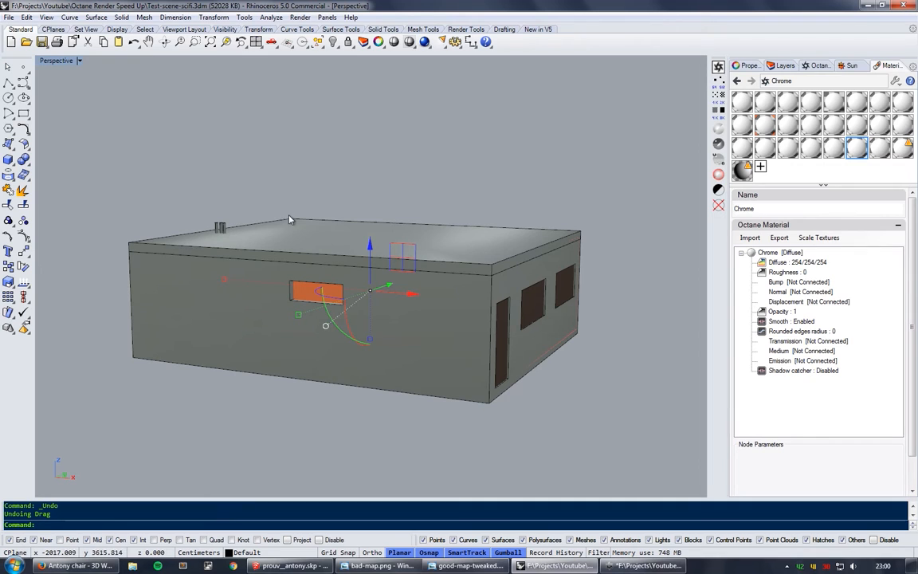
- Examine the building's exterior around its door and window openings and select the roof polysurface
right_click_drag(568, 351, 471, 355)
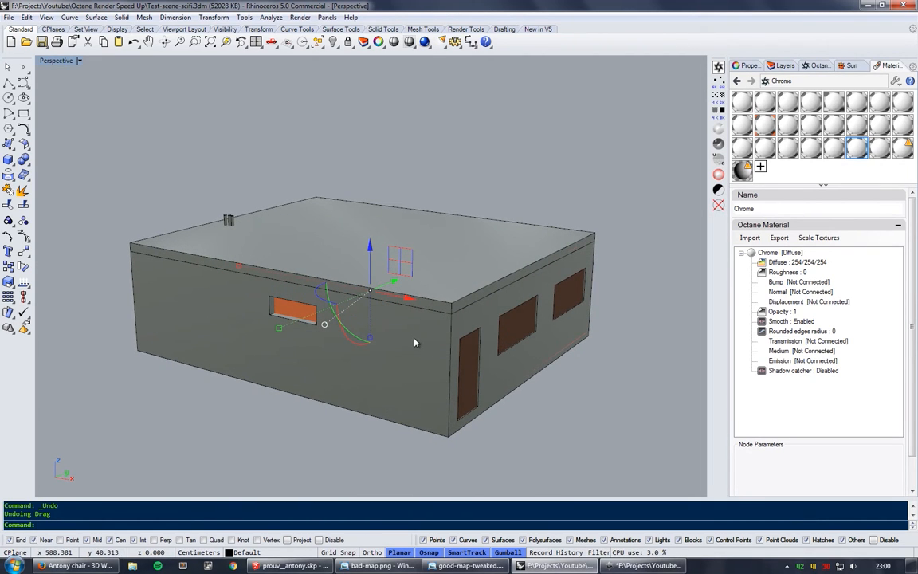
right_click_drag(359, 365, 484, 301)
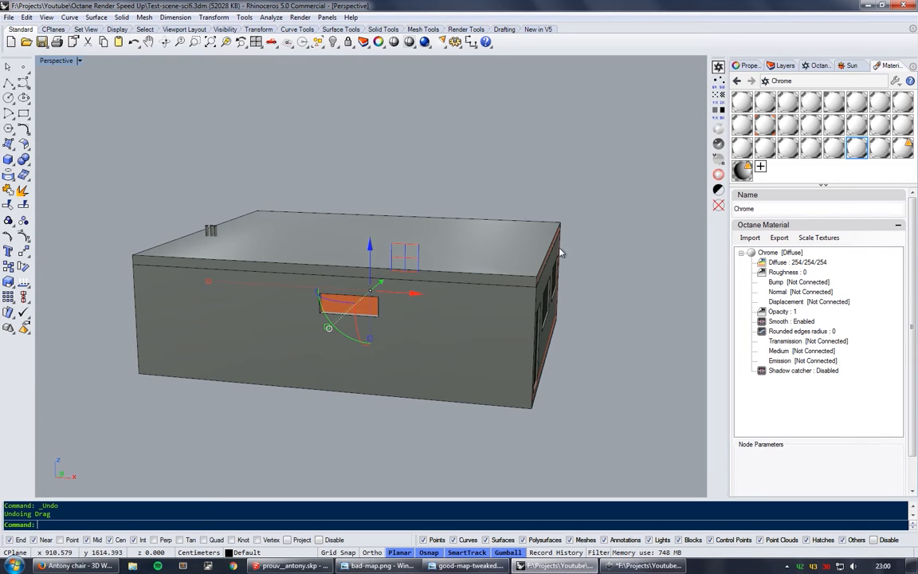
right_click_drag(302, 301, 348, 332)
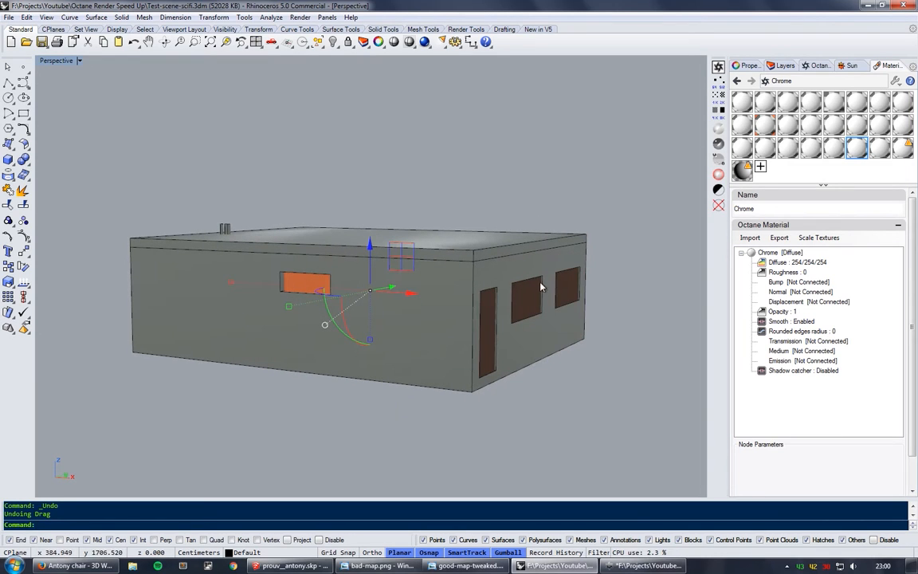
right_click_drag(542, 302, 401, 356)
right_click_drag(522, 305, 375, 281)
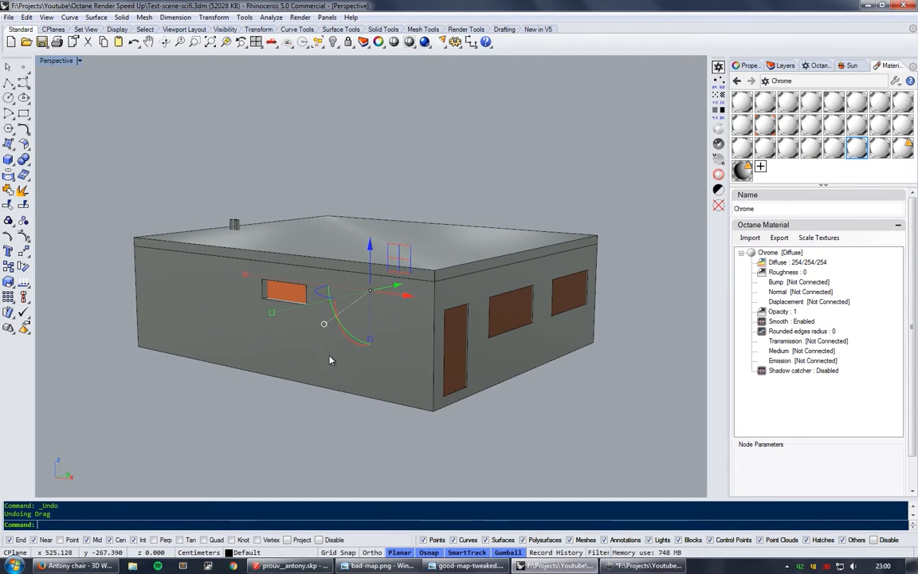
right_click_drag(272, 248, 320, 226)
left_click(334, 241)
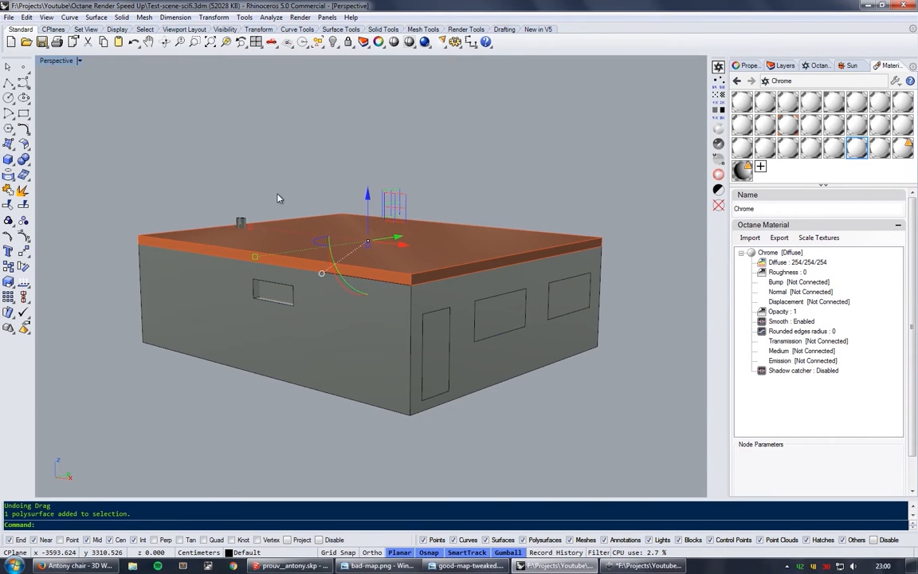
right_click_drag(278, 197, 294, 282)
right_click_drag(298, 325, 269, 287)
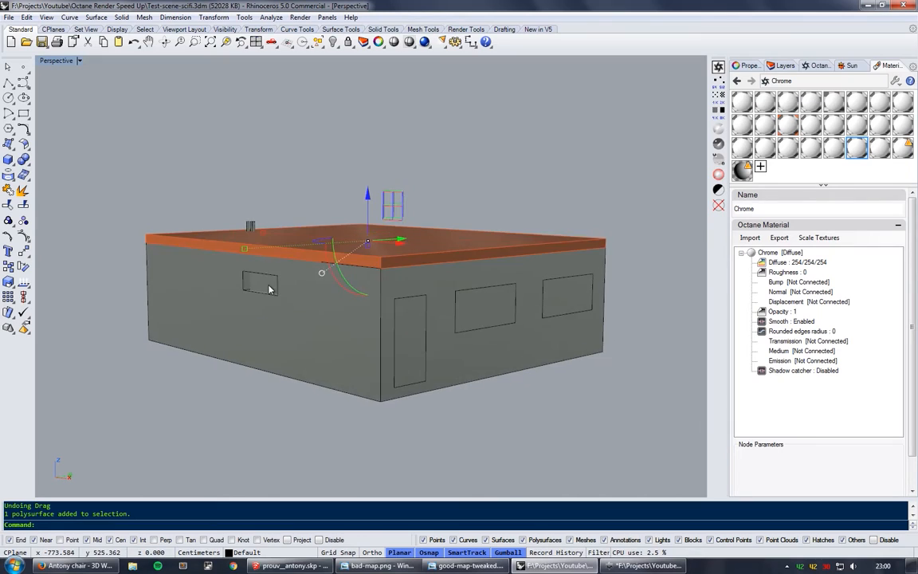
scroll(257, 293, "up", 3)
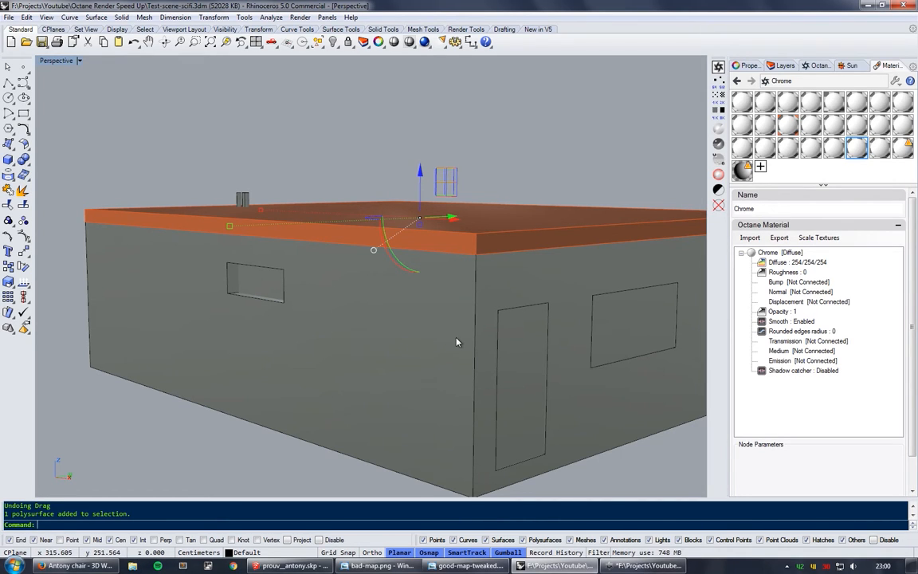
- Select the portal polysurface and inspect its panels in the door and window openings from outside
left_click(523, 330)
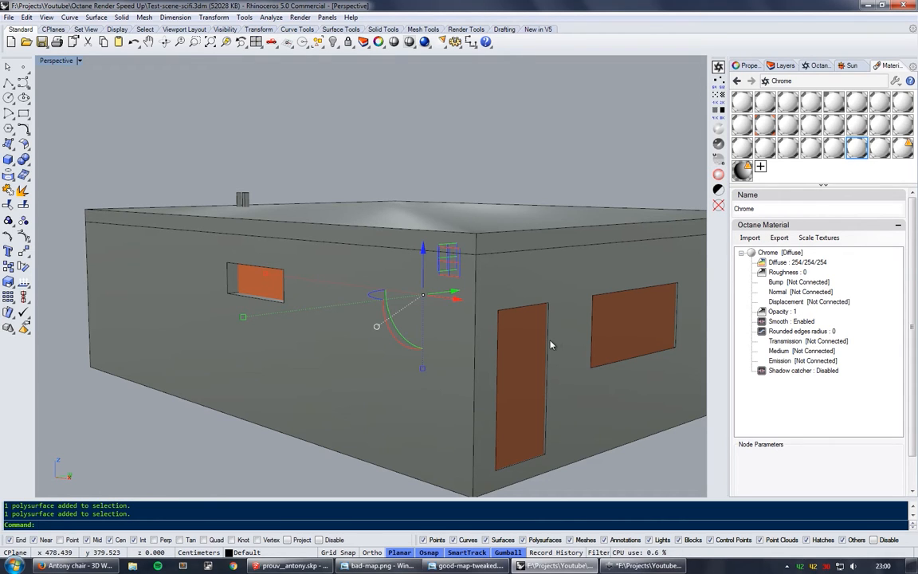
right_click_drag(516, 344, 434, 307)
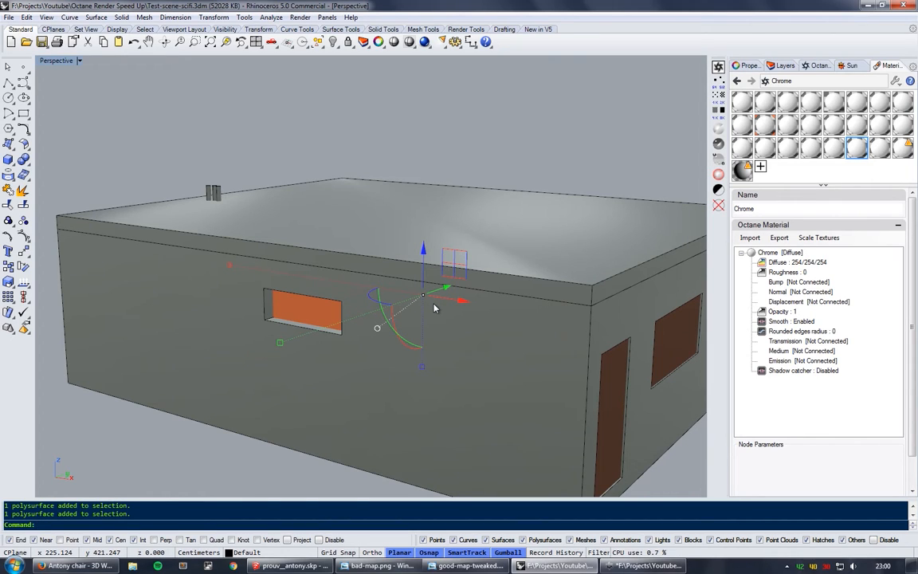
right_click_drag(449, 308, 436, 311)
scroll(440, 311, "down", 2)
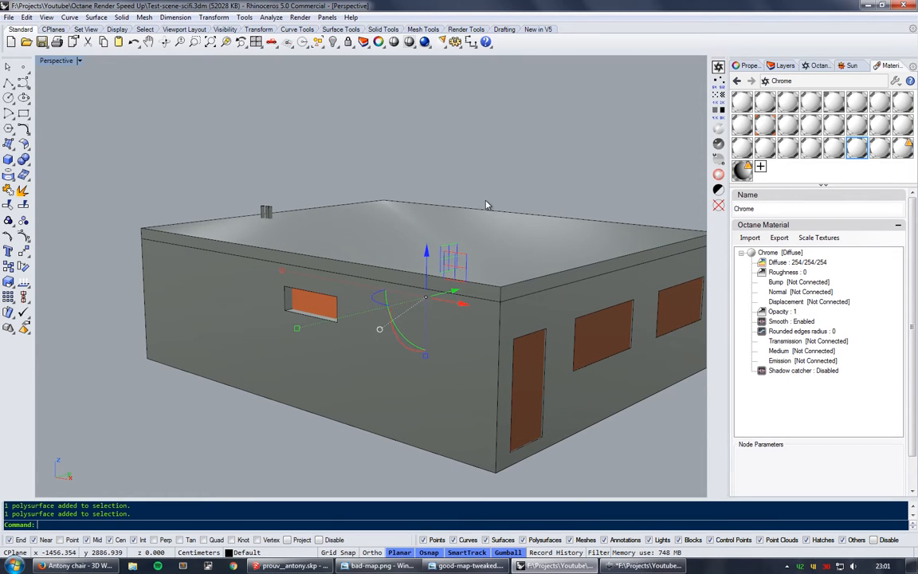
right_click_drag(485, 236, 239, 311)
scroll(207, 327, "up", 6)
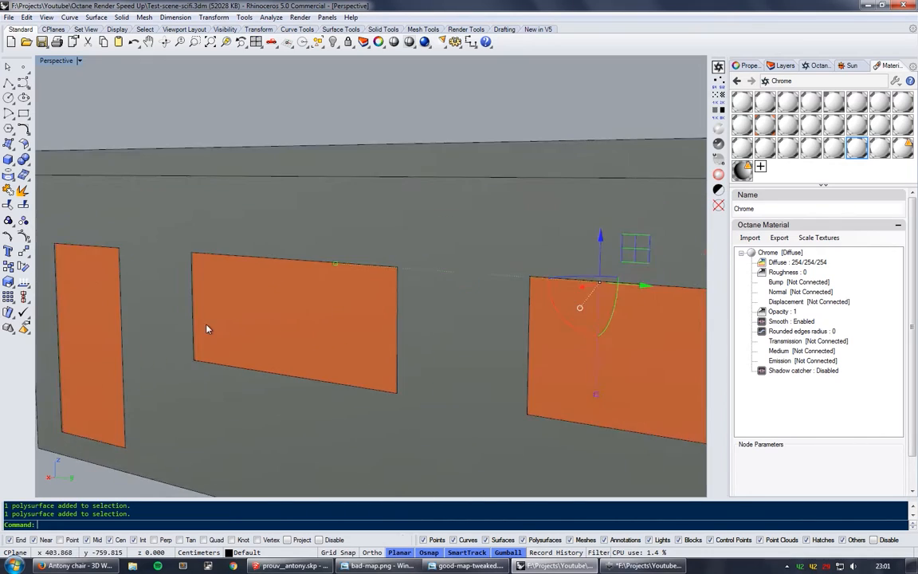
- Move the portal polysurface upward out of the building, then undo that move
scroll(180, 351, "down", 7)
right_click_drag(192, 350, 446, 345)
left_click_drag(453, 266, 451, 156)
scroll(436, 188, "down", 2)
scroll(436, 188, "down", 4)
right_click_drag(438, 189, 449, 242)
mouse_move(474, 182)
right_mouse_down()
mouse_move(487, 178)
mouse_move(479, 192)
right_mouse_up()
right_click_drag(467, 283, 552, 276)
key("ctrl+z")
- Examine how the portal sits in the round window and the neighbouring rectangular window openings
scroll(401, 282, "up", 6)
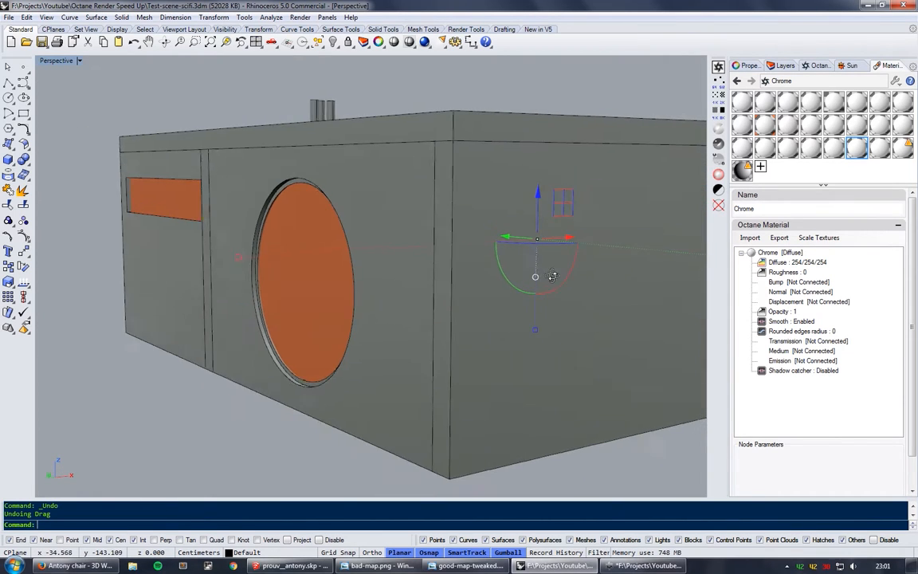
scroll(239, 179, "up", 5)
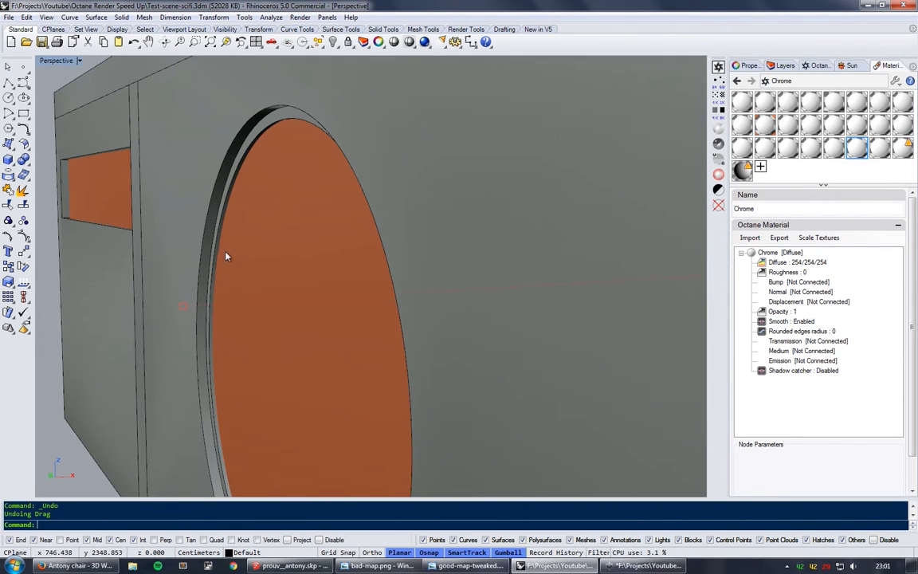
scroll(225, 255, "down", 6)
right_click_drag(342, 261, 285, 262)
right_click_drag(191, 261, 260, 263)
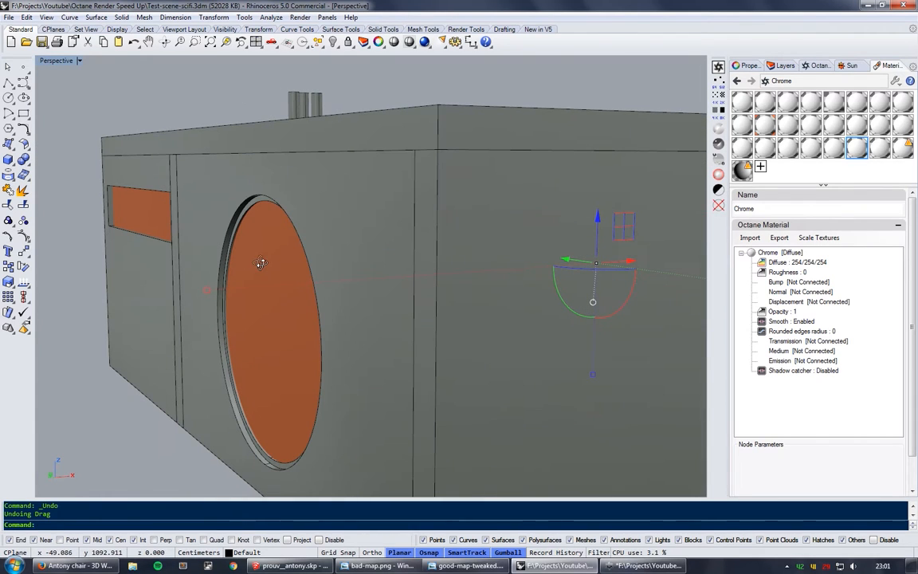
mouse_move(396, 236)
right_mouse_down()
mouse_move(384, 235)
mouse_move(385, 245)
mouse_move(409, 243)
right_mouse_up()
scroll(391, 237, "down", 5)
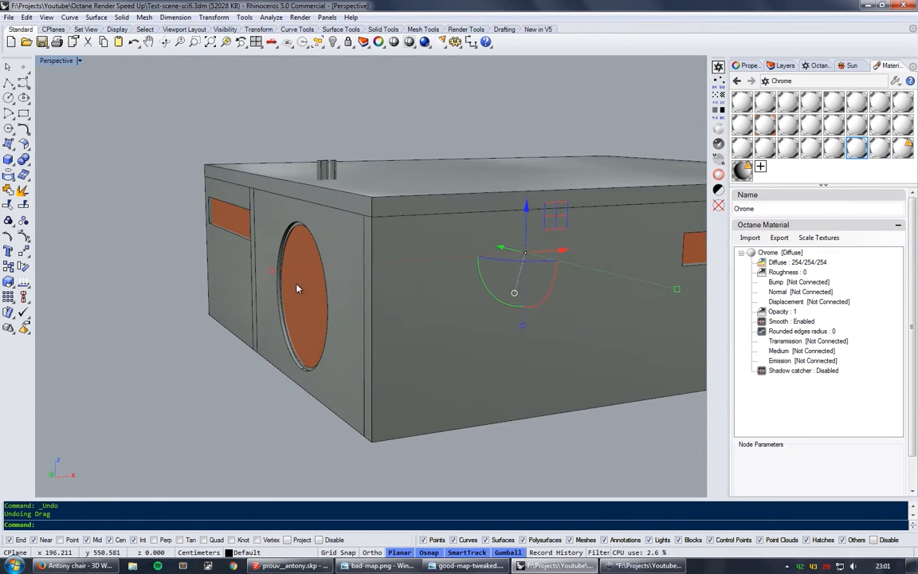
right_click_drag(467, 259, 323, 250)
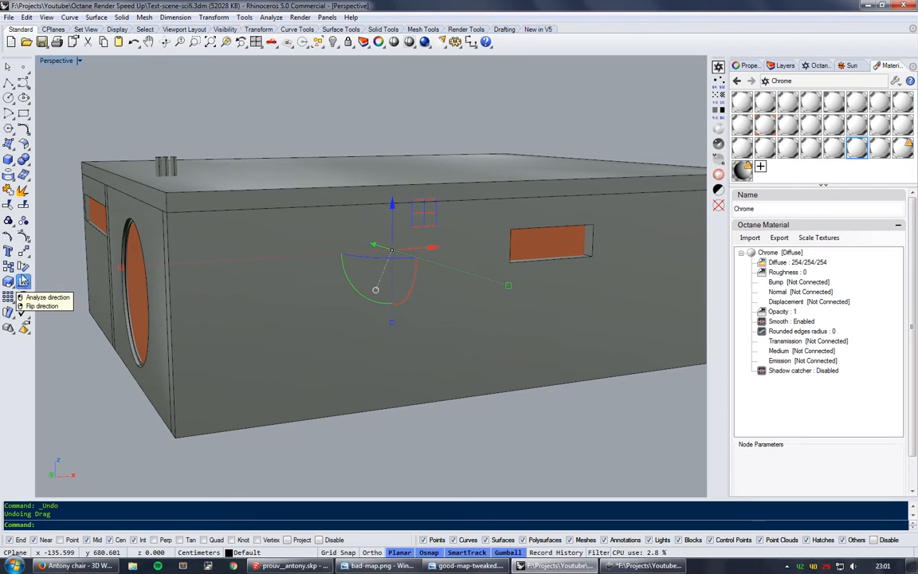
- Analyze the portal polysurface's normal directions around the building without flipping them, and clear the selection
left_click(24, 282)
right_click_drag(304, 282, 412, 271)
scroll(408, 297, "down", 5)
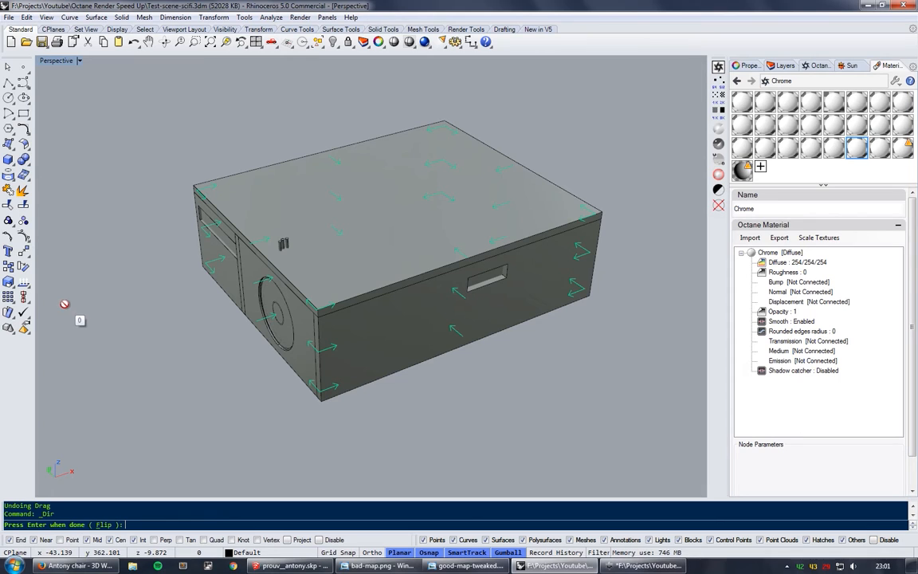
key("Escape")
key("Escape")
- Switch the Perspective viewport to Wireframe display and bring the interior pendant lamps into view
right_click_drag(430, 391, 410, 374)
middle_click(411, 373)
left_click(411, 305)
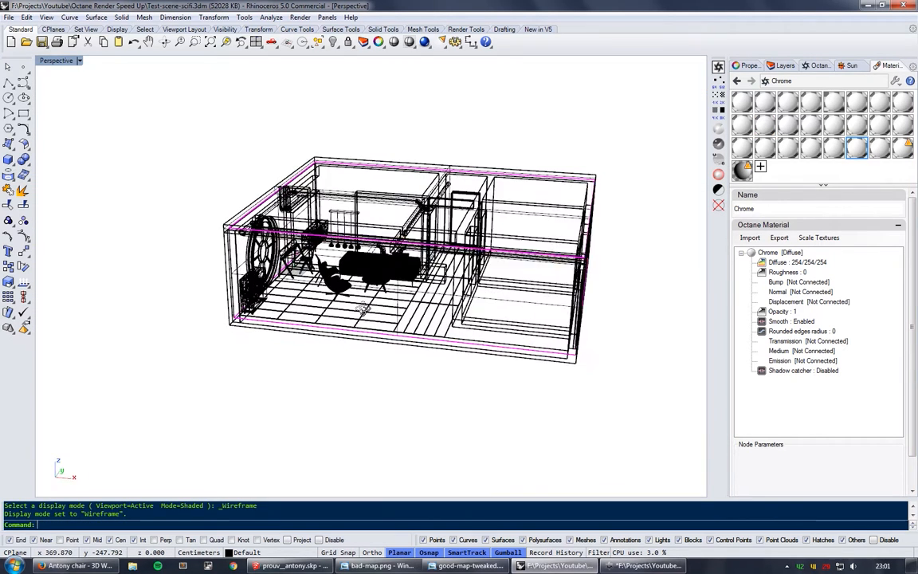
right_click_drag(366, 322, 306, 262)
scroll(370, 275, "up", 10)
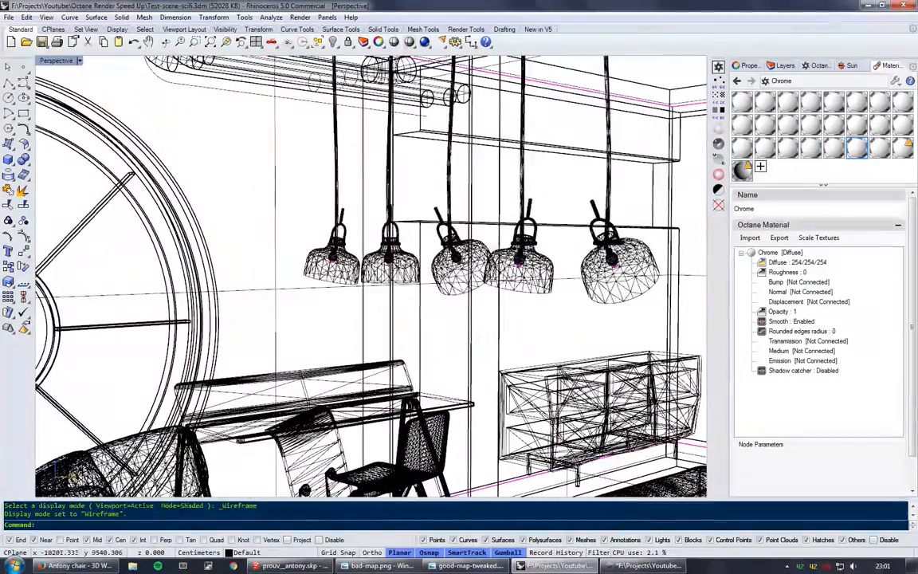
- Select the pendant lamp group and zoom to the selection
left_click(414, 279)
type("zs")
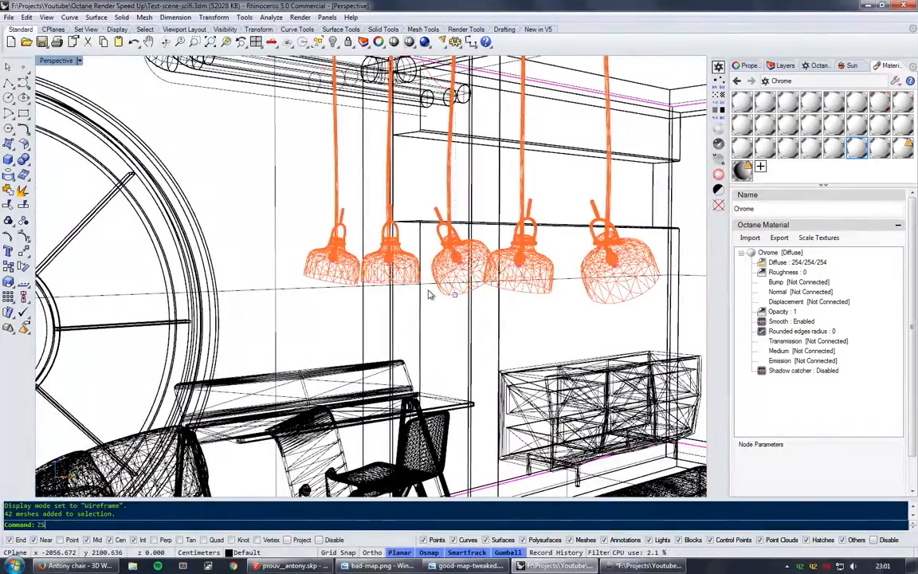
key("Return")
right_click_drag(430, 293, 388, 323)
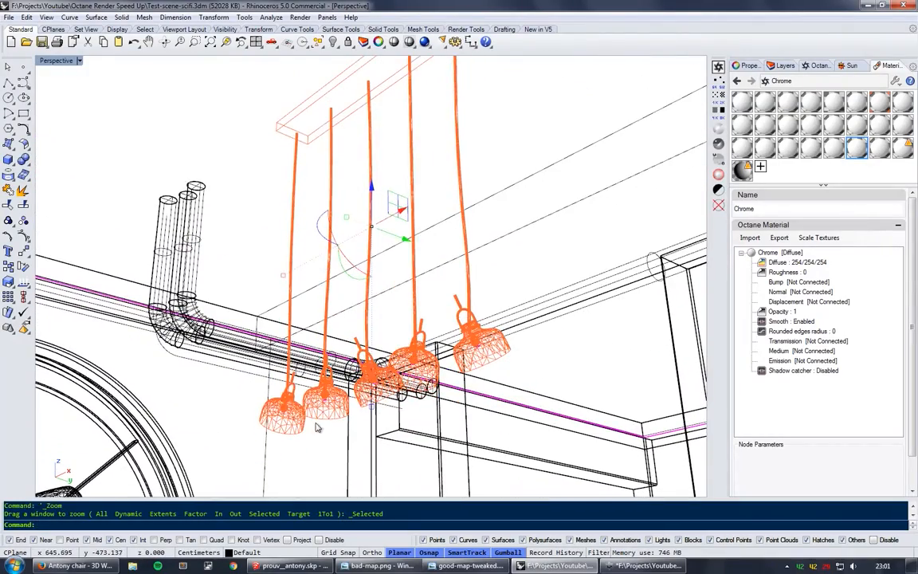
- Clear the lamp selection and select Group10, the small light planes beneath the bulbs
left_click(312, 427)
scroll(293, 425, "up", 7)
scroll(287, 414, "up", 3)
left_click(281, 402)
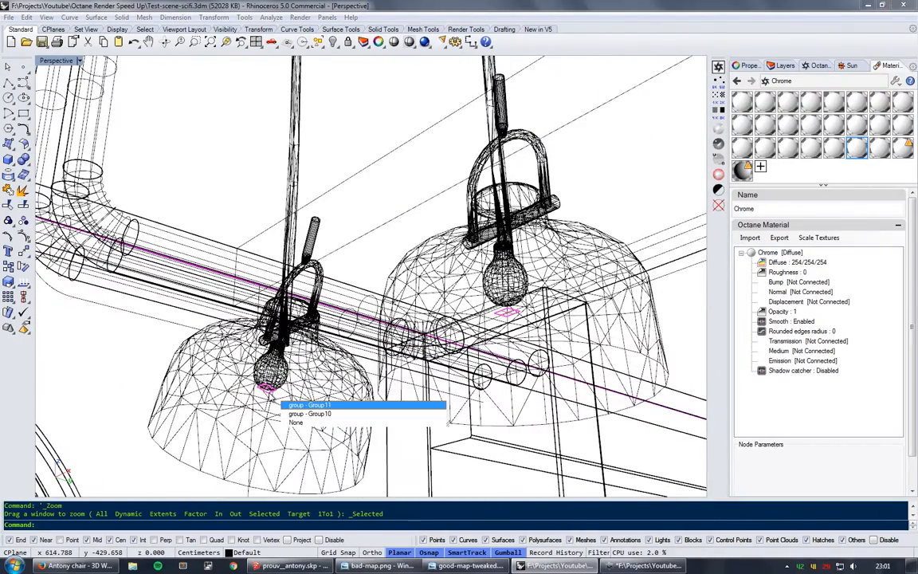
left_click(308, 413)
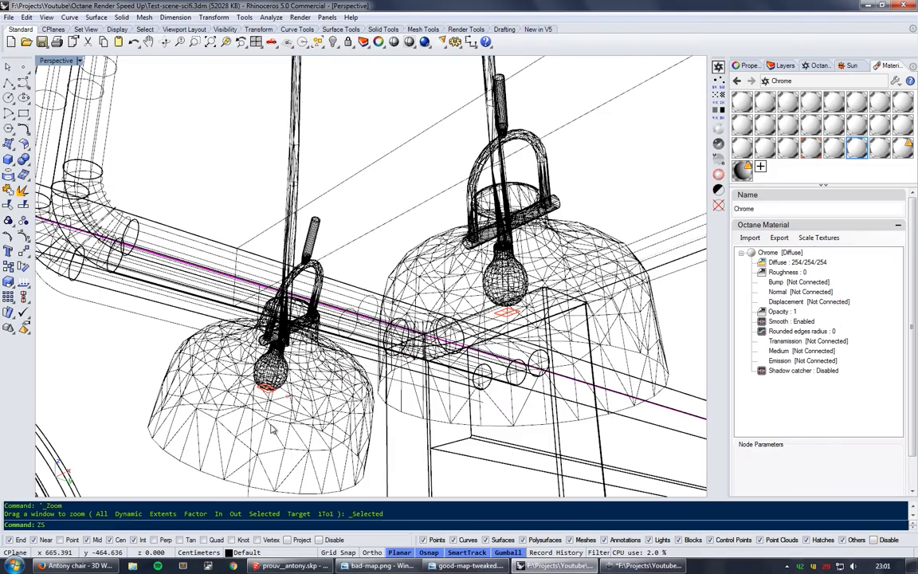
- Switch the Perspective viewport to Shaded display with all the pendant lamps and their selected light planes in view
scroll(271, 429, "down", 3)
scroll(250, 423, "down", 4)
right_click_drag(247, 422, 255, 355)
middle_click(255, 355)
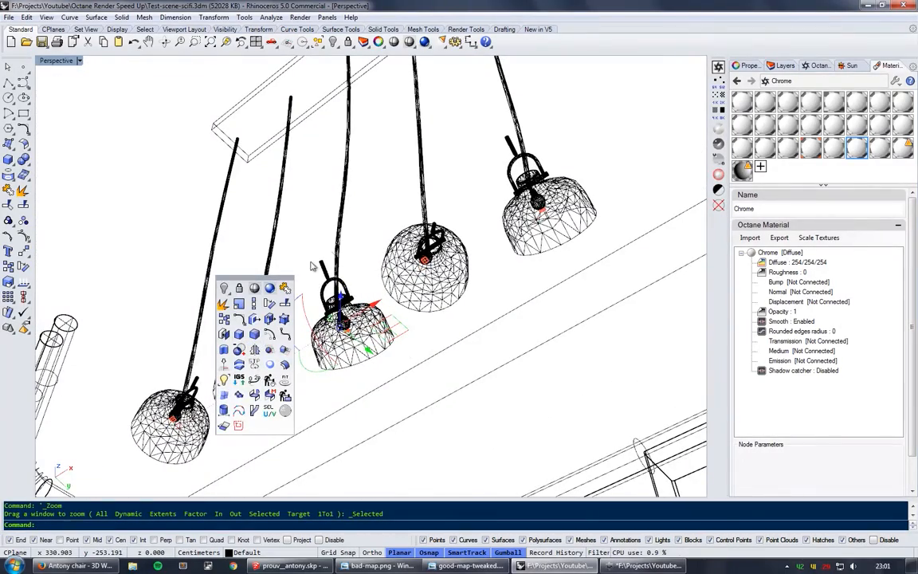
left_click(255, 288)
mouse_move(283, 297)
right_mouse_down()
mouse_move(314, 306)
mouse_move(297, 318)
mouse_move(366, 317)
right_mouse_up()
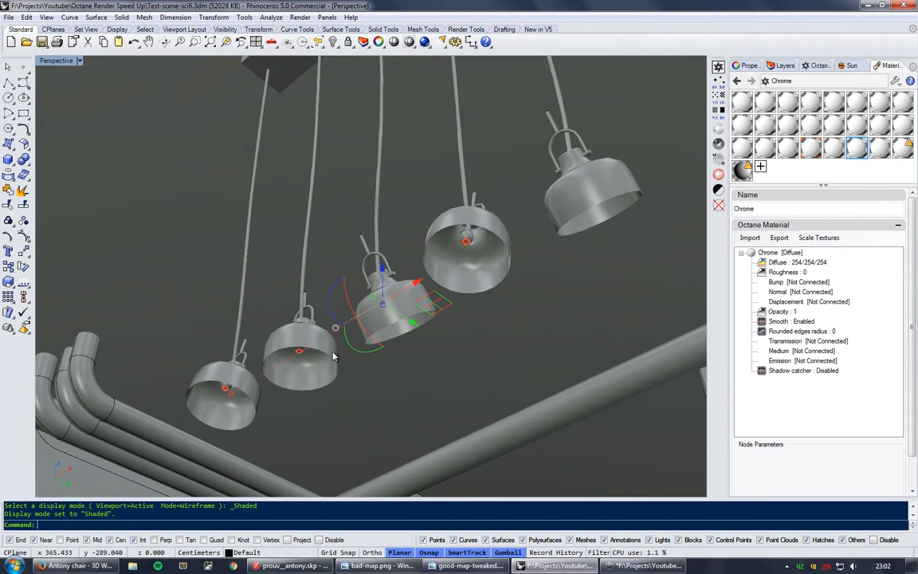
- Examine the selected light planes beneath the bulbs inside the lamp shades from below
right_click_drag(338, 359, 327, 353)
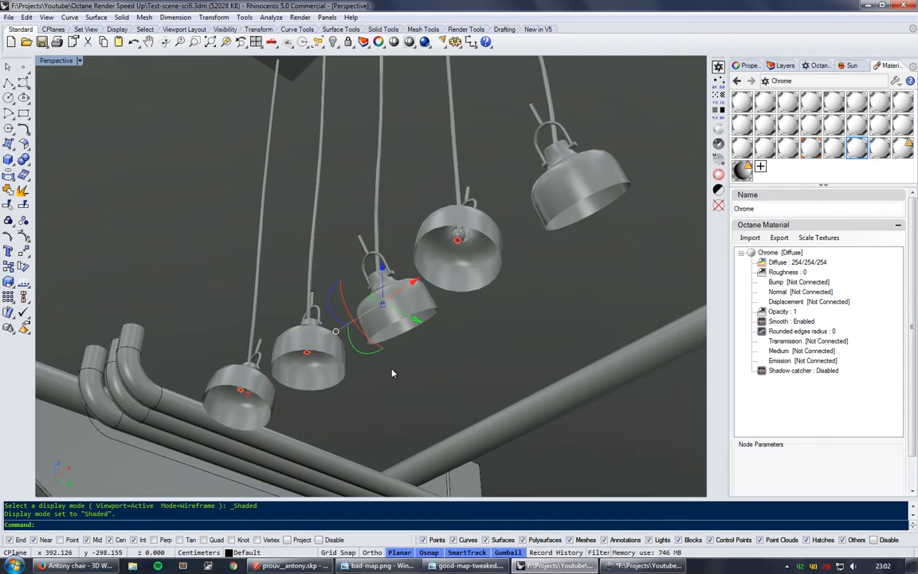
right_click_drag(205, 364, 214, 378)
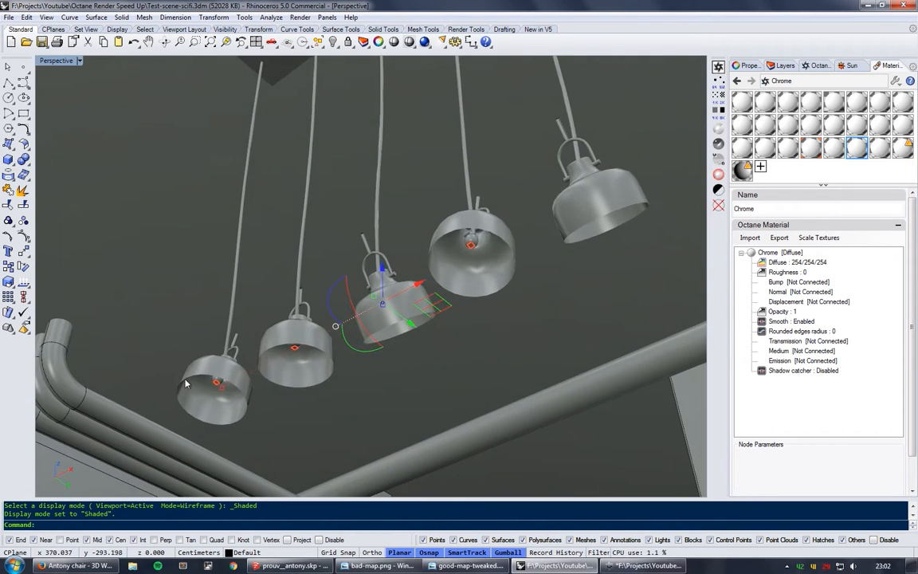
scroll(213, 378, "up", 5)
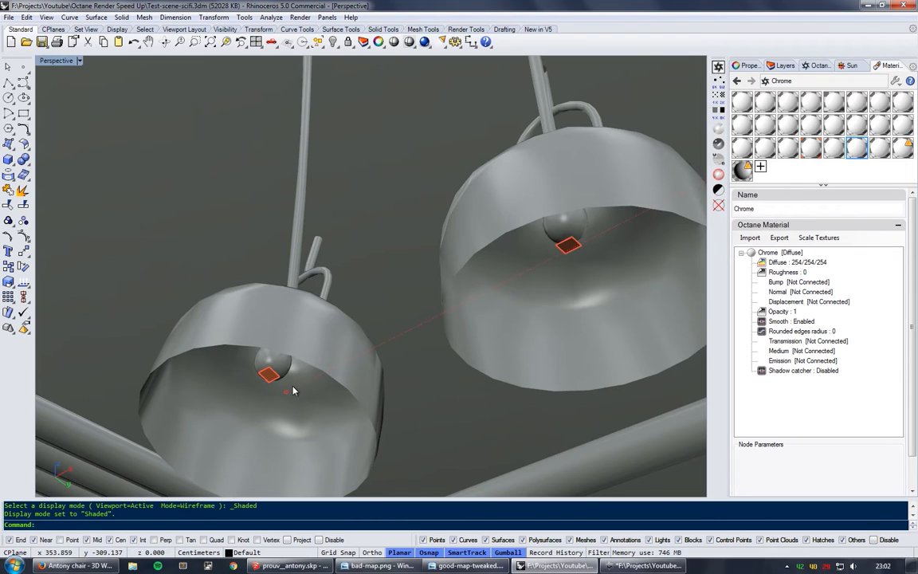
mouse_move(280, 384)
right_mouse_down()
mouse_move(302, 372)
mouse_move(265, 378)
right_mouse_up()
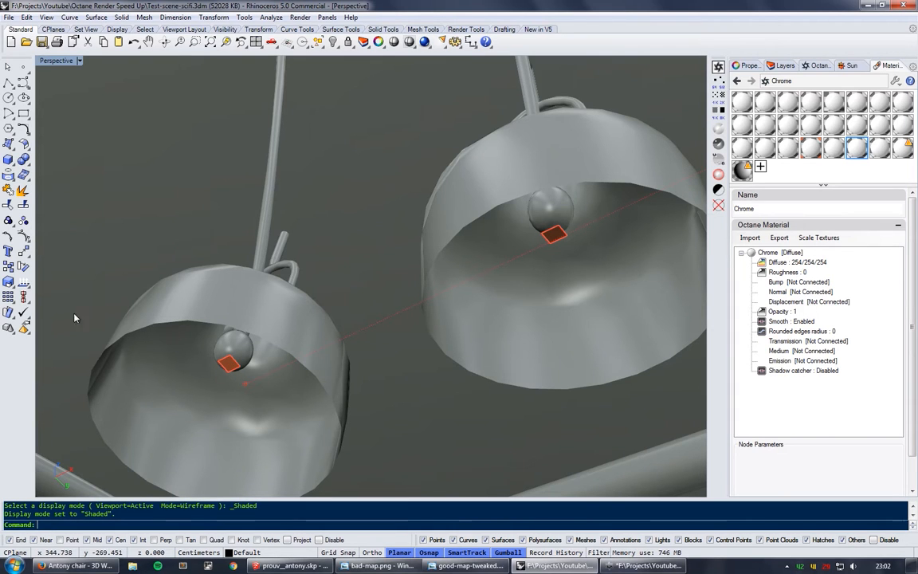
- Analyze the light planes' normal directions with Dir without flipping any of them
left_click(24, 283)
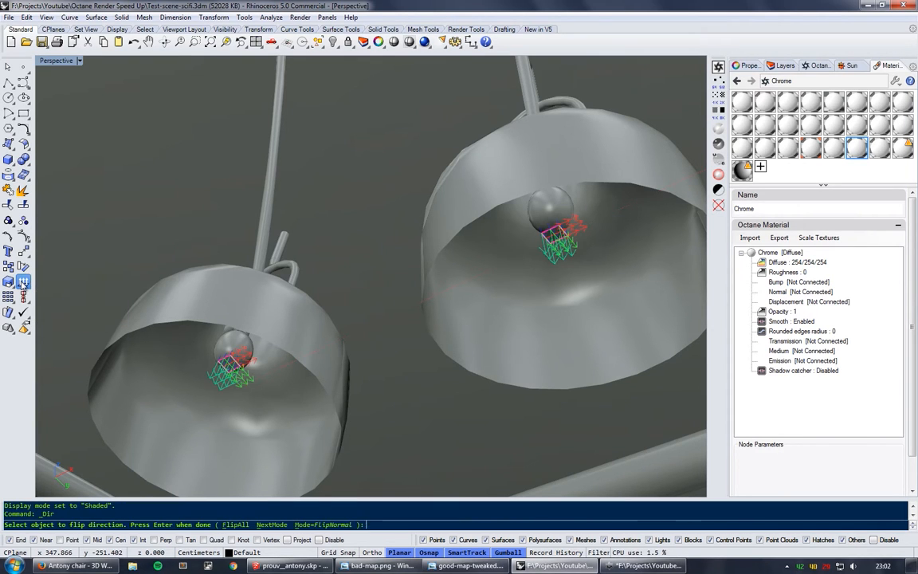
right_click_drag(250, 295, 375, 252)
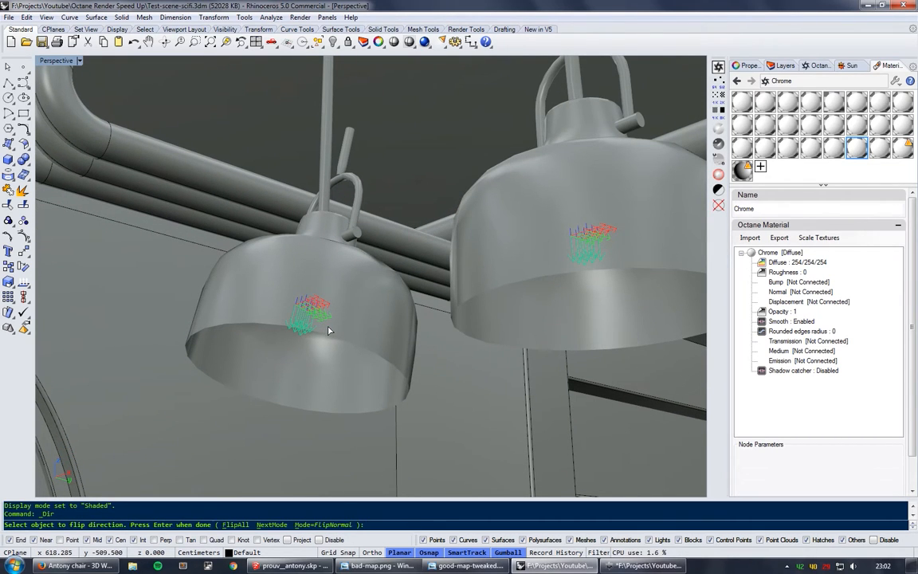
right_click(261, 287)
- Inspect the pendant lamps and their light planes from several angles inside the room
right_click_drag(365, 290, 325, 209)
right_click_drag(556, 157, 285, 241)
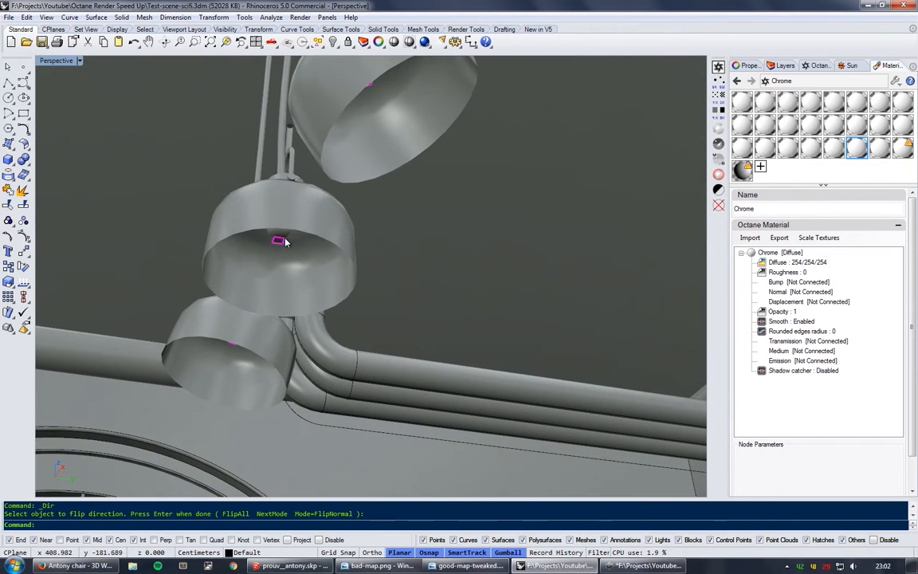
scroll(291, 253, "down", 8)
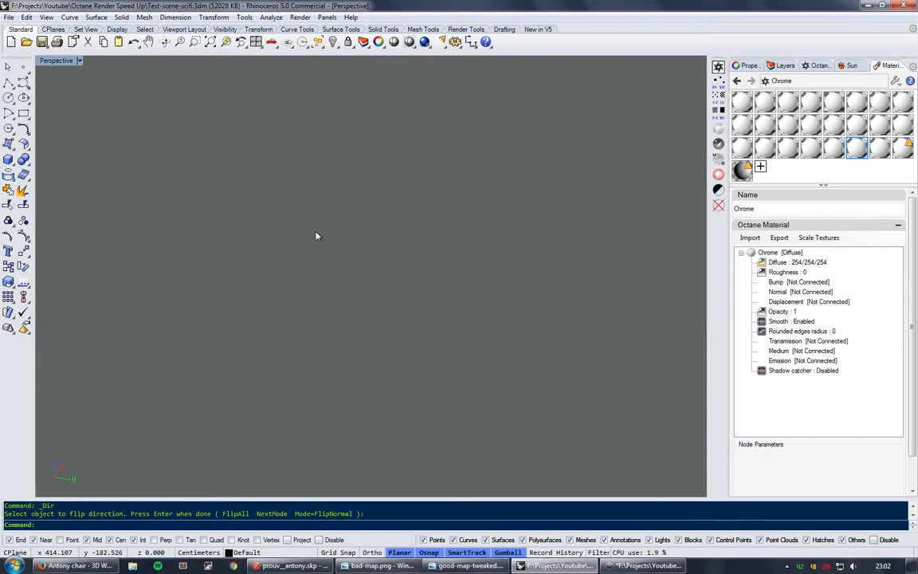
right_click_drag(317, 236, 344, 262)
scroll(385, 204, "up", 6)
right_click_drag(386, 204, 348, 178)
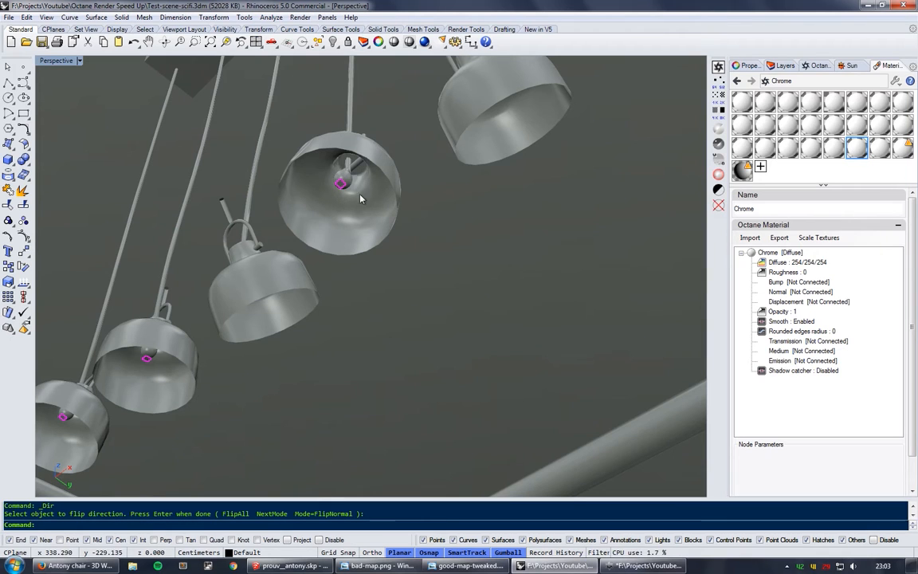
right_click_drag(345, 173, 341, 321)
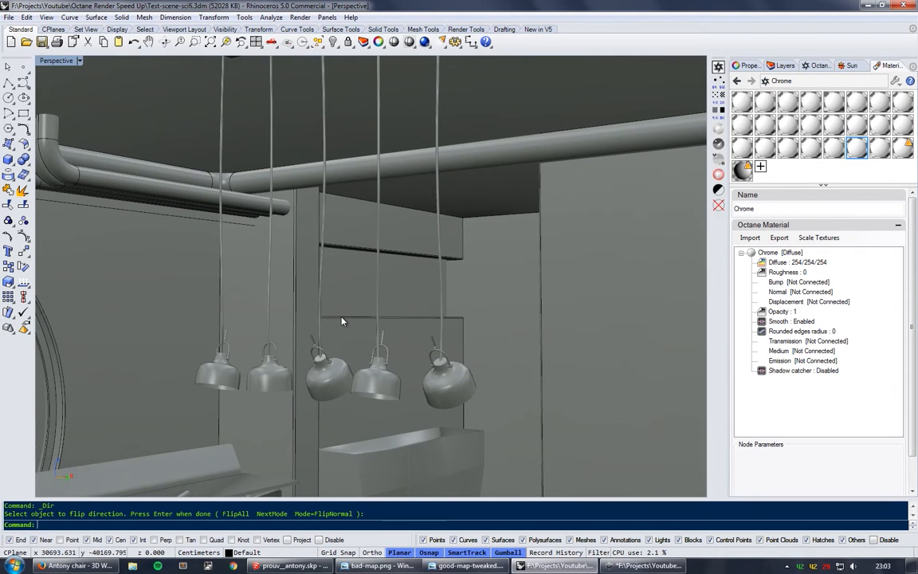
- Inspect the whole building from outside, including its roof and its walls with the window and door openings
scroll(356, 311, "down", 10)
right_click_drag(356, 311, 382, 326)
scroll(381, 326, "down", 6)
right_click_drag(348, 242, 319, 255)
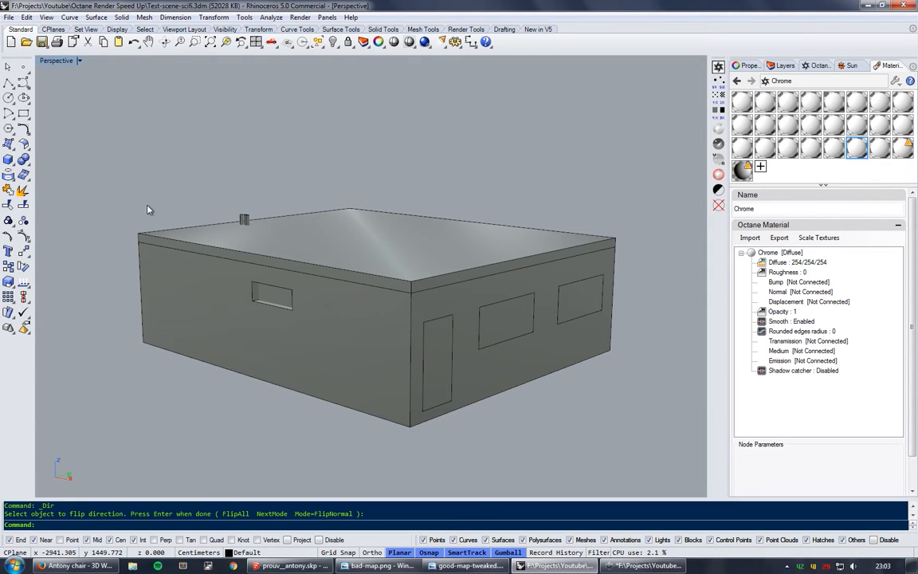
mouse_move(274, 264)
right_mouse_down()
mouse_move(289, 270)
mouse_move(276, 264)
right_mouse_up()
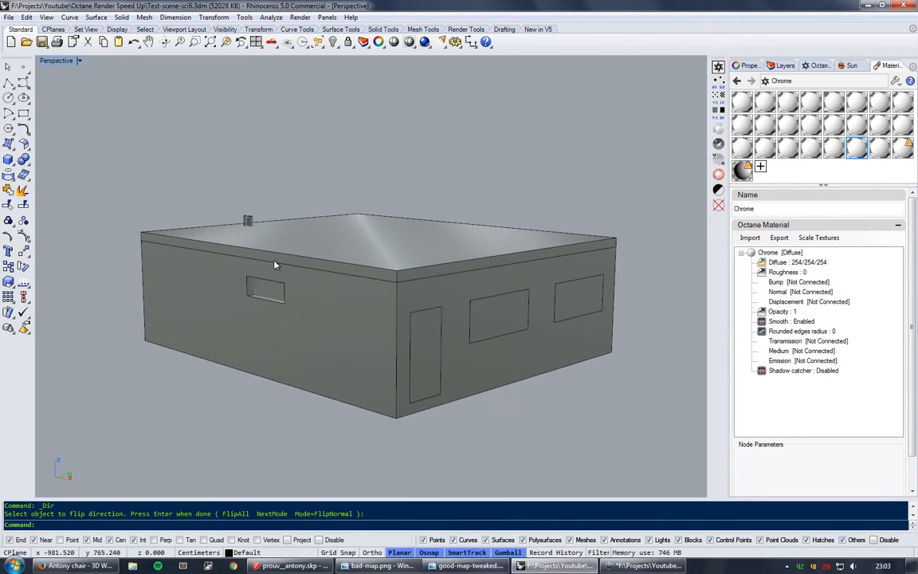
right_click_drag(352, 275, 353, 256)
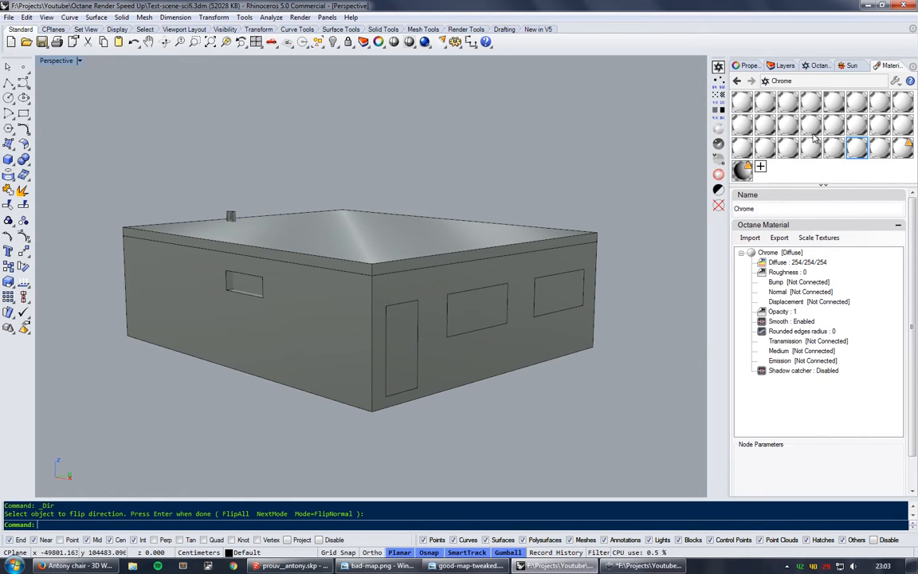
mouse_move(565, 219)
right_mouse_down()
mouse_move(560, 203)
mouse_move(562, 215)
right_mouse_up()
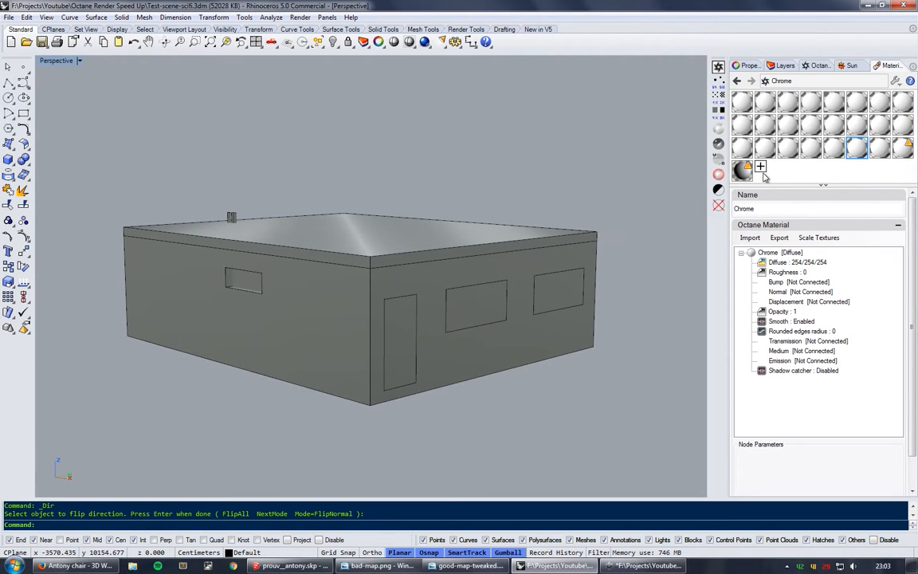
- Display the Walls material's Octane settings and view the building's exterior from a higher and a lower angle
left_click(742, 102)
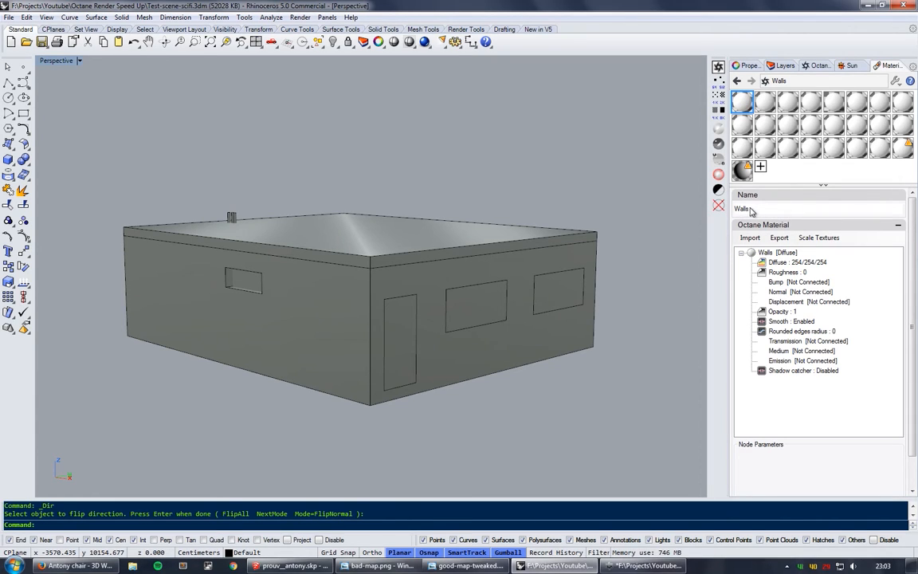
mouse_move(563, 146)
right_mouse_down()
mouse_move(570, 172)
mouse_move(565, 164)
right_mouse_up()
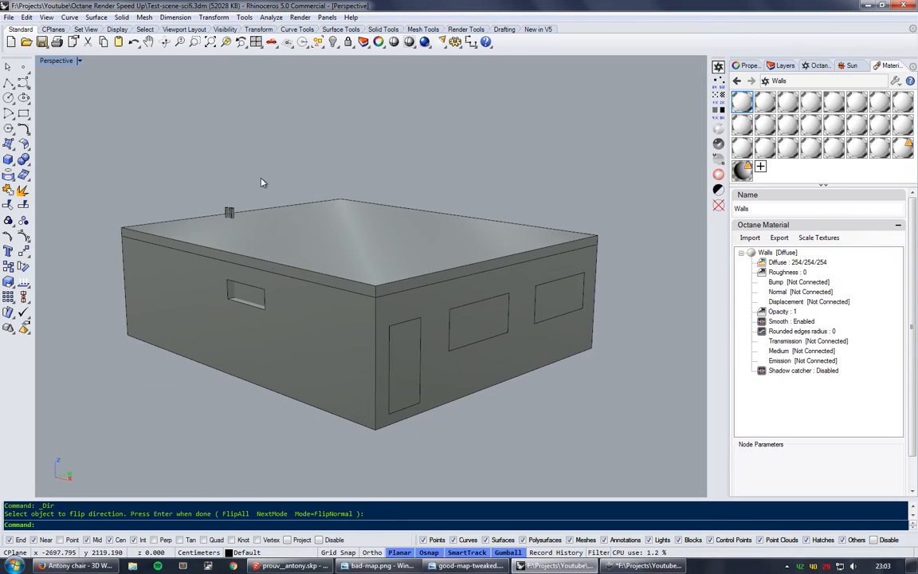
right_click_drag(262, 183, 231, 170)
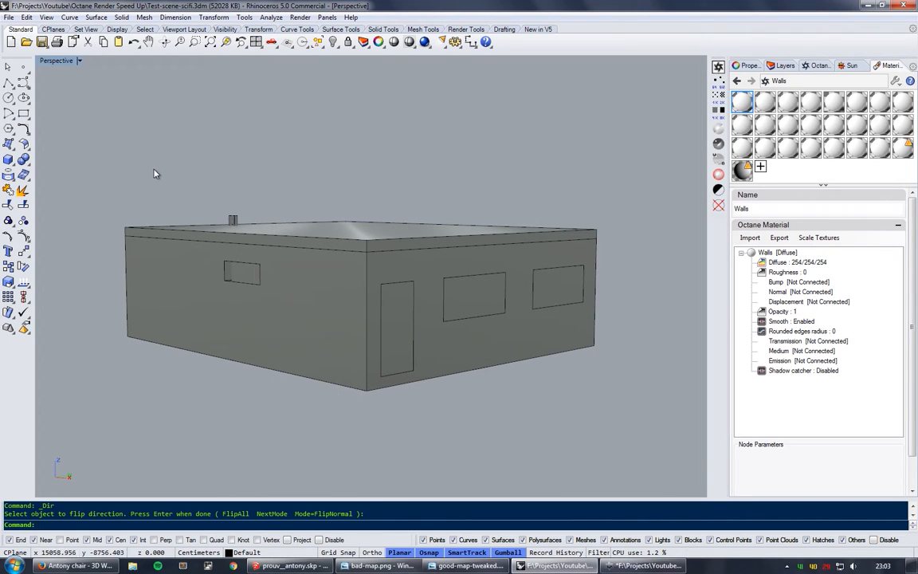
- Select the entire building and set up an export of the selection in OBJ format as test-scene.obj
left_click_drag(113, 175, 631, 402)
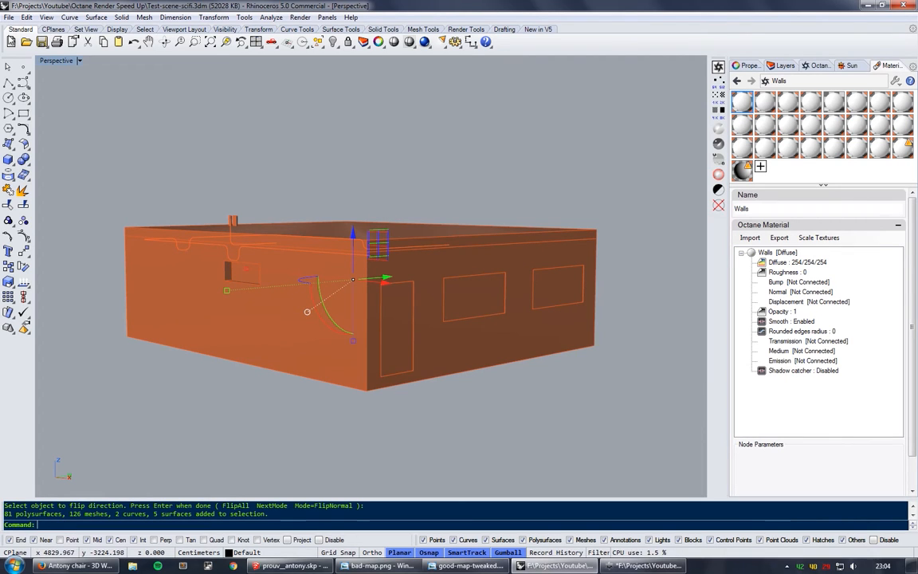
right_click(41, 41)
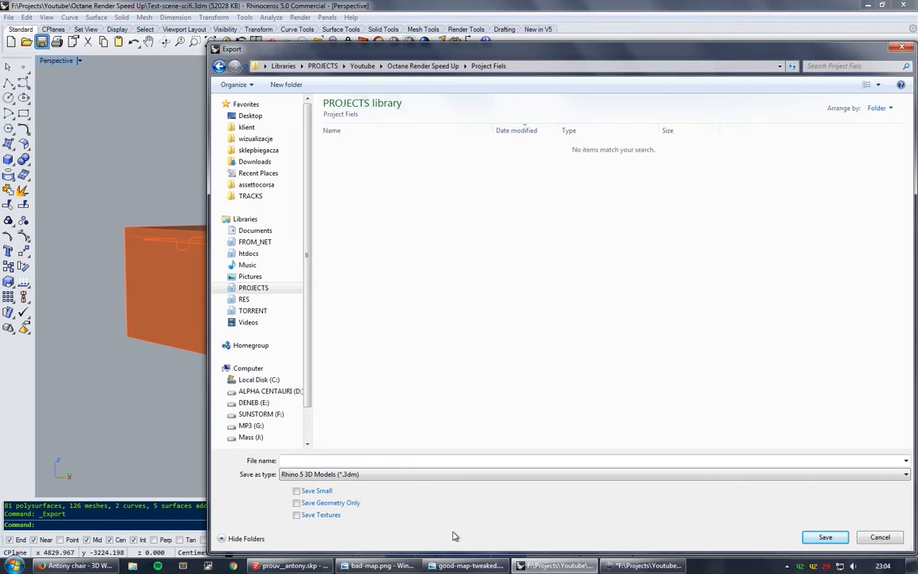
left_click(395, 475)
left_click(316, 401)
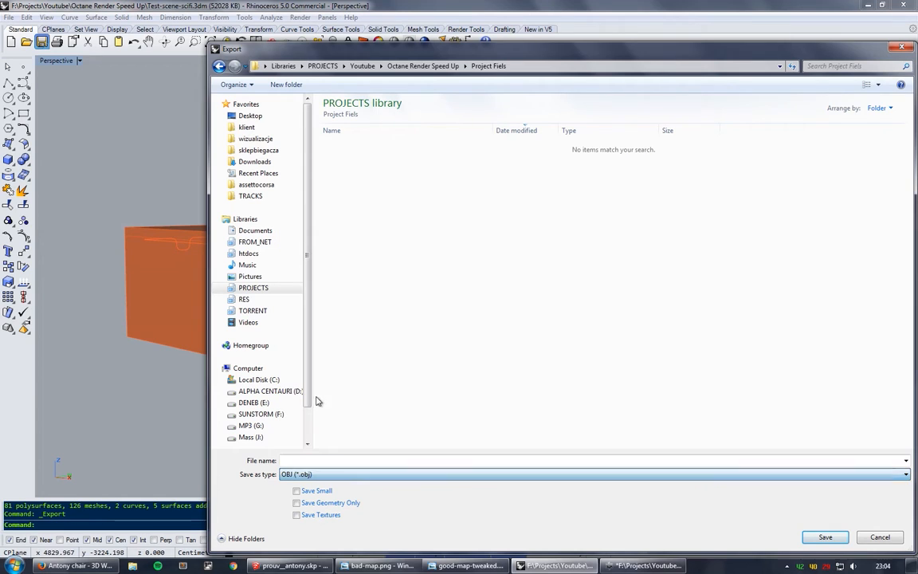
left_click(360, 148)
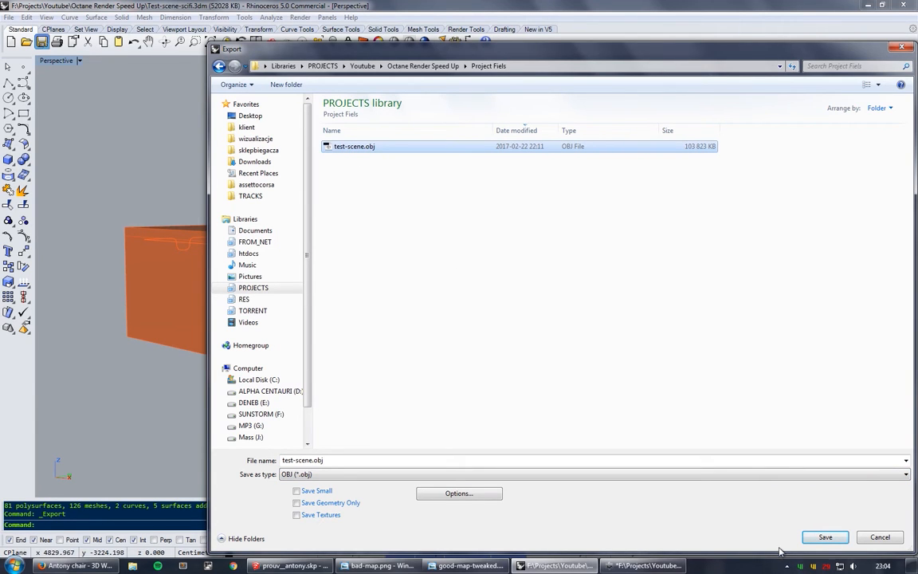
- Accept the OBJ export options with objects saved as polygon mesh, and replace the existing test-scene.obj
left_click(472, 493)
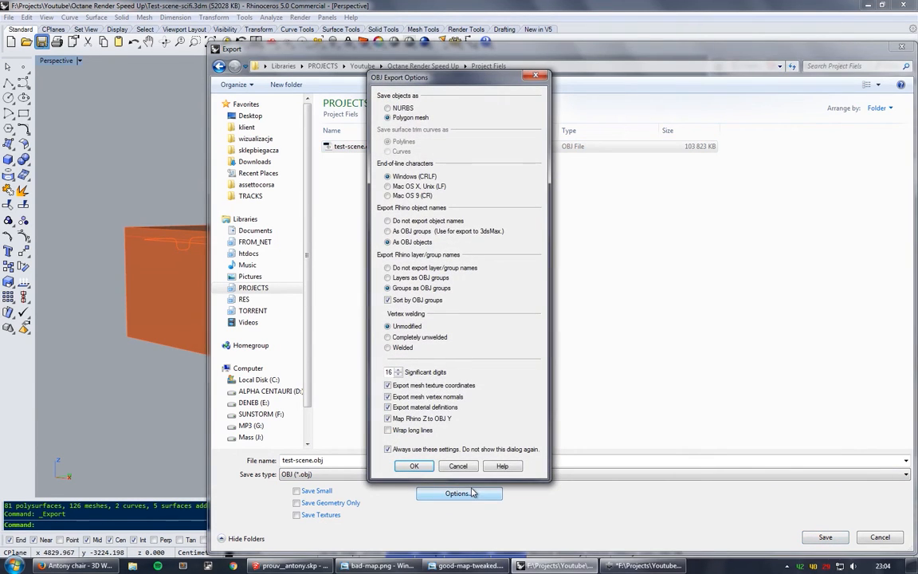
left_click_drag(402, 79, 531, 101)
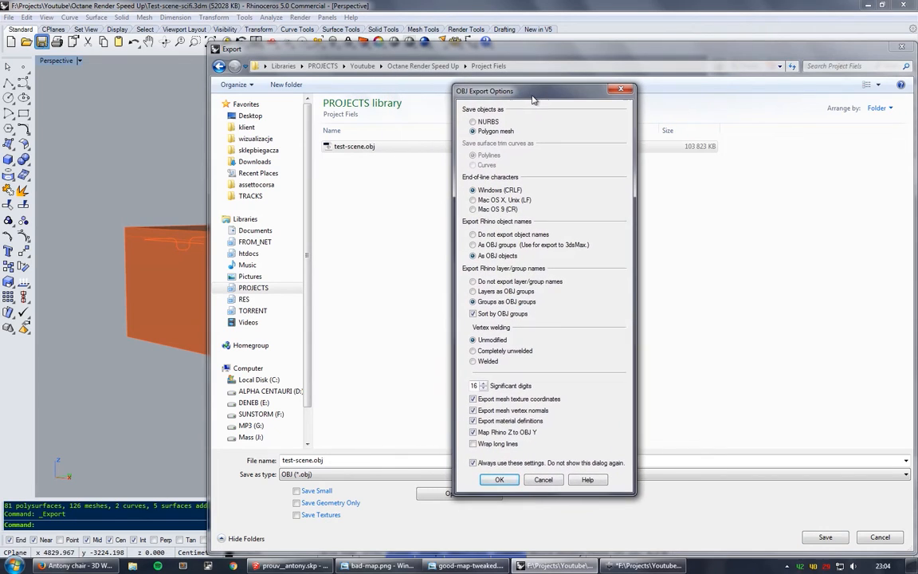
left_click(502, 480)
left_click(824, 537)
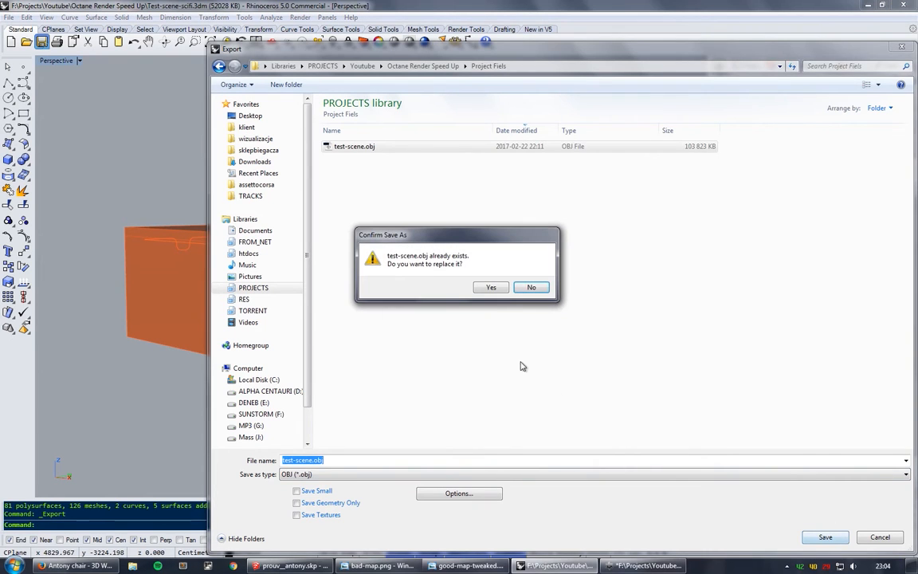
left_click(490, 287)
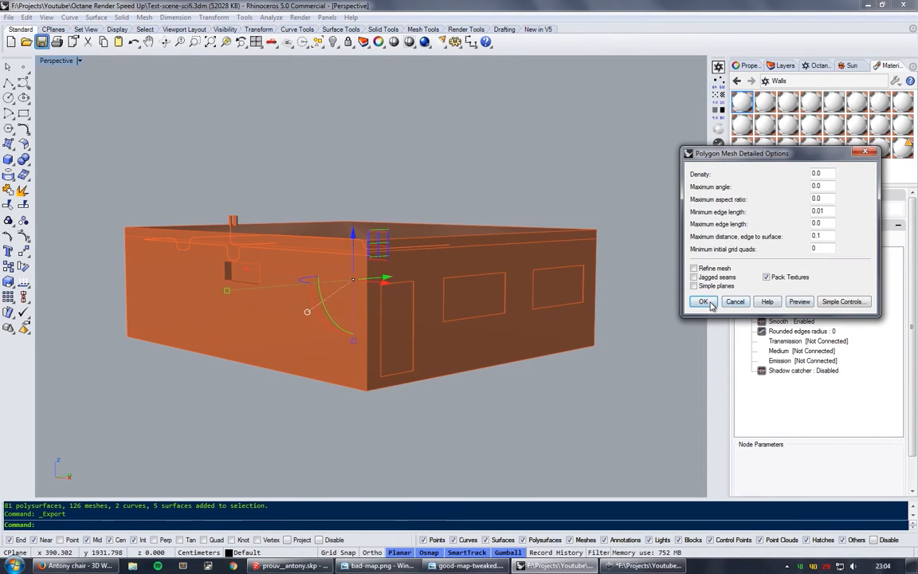
- Run the export with the detailed mesh options: minimum edge length 0.01, maximum edge-to-surface distance 0.1 and Pack Textures on
left_click_drag(699, 148, 682, 199)
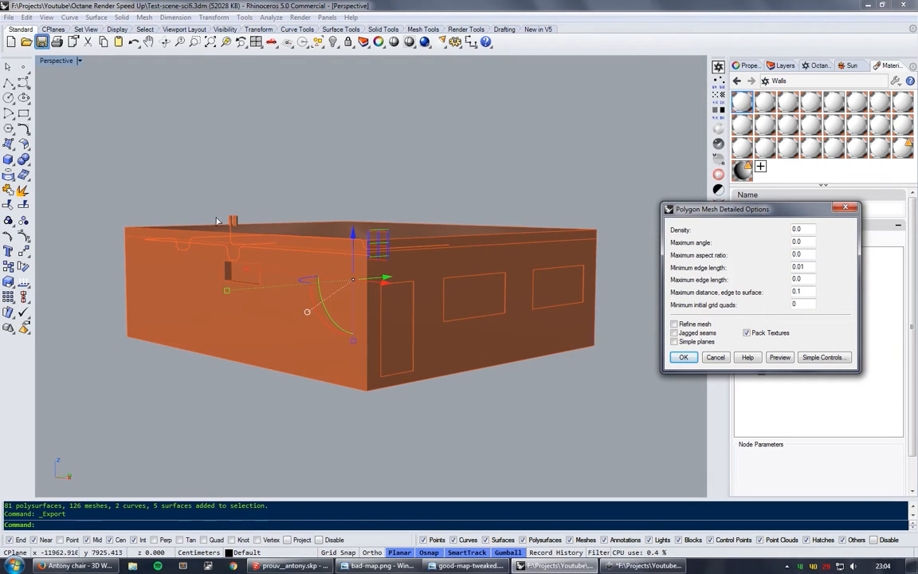
left_click_drag(691, 209, 633, 198)
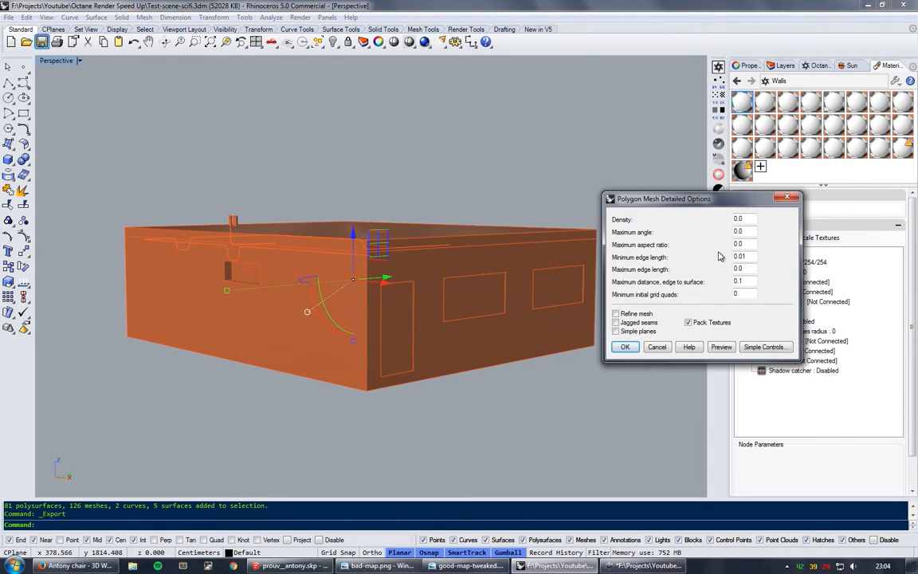
left_click(625, 348)
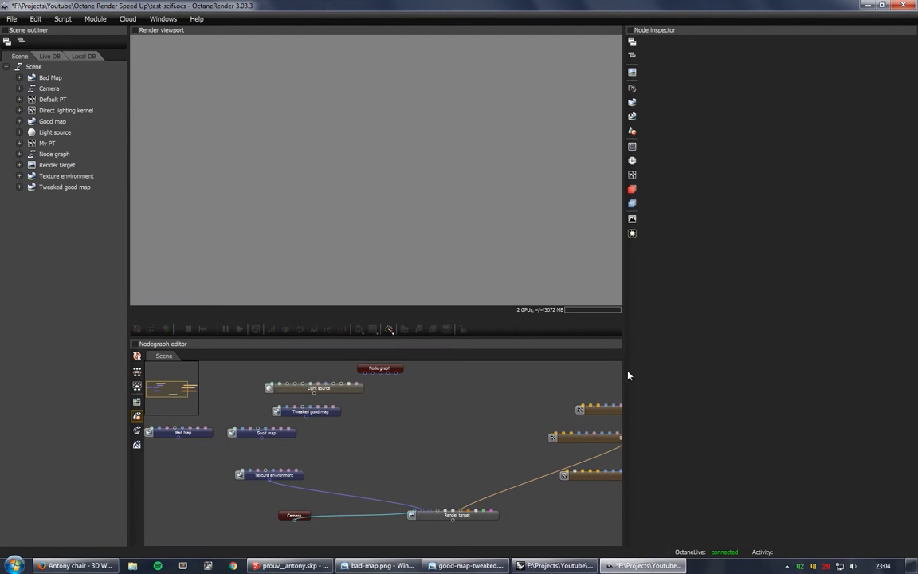
- Switch to OctaneRender and widen the node graph area so that all nodes, including the three kernels, are in view
left_click_drag(624, 369, 747, 369)
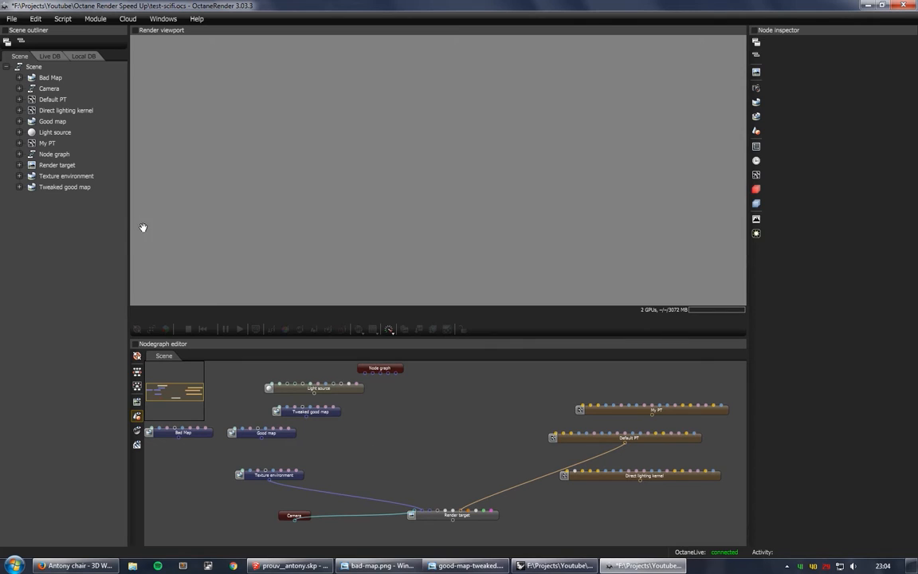
left_click_drag(127, 229, 107, 230)
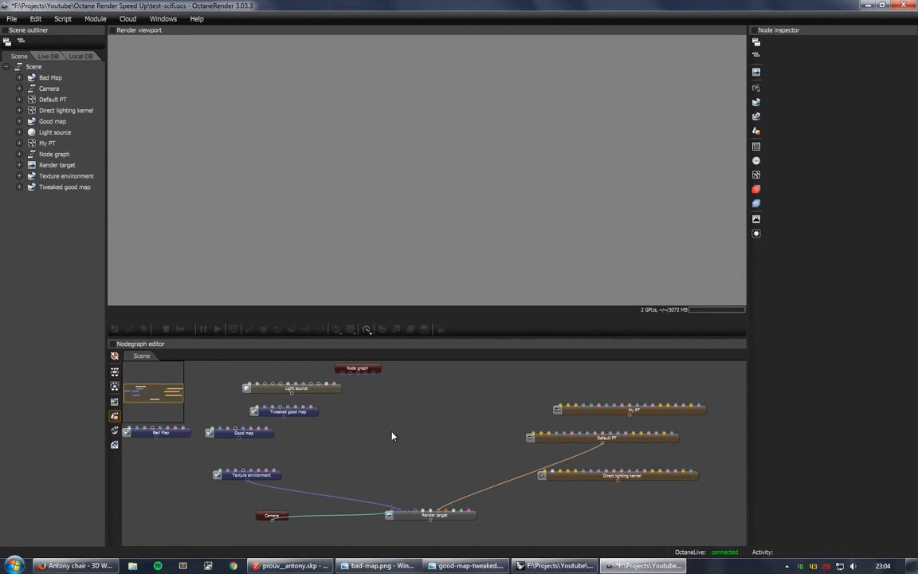
left_click_drag(415, 437, 439, 447)
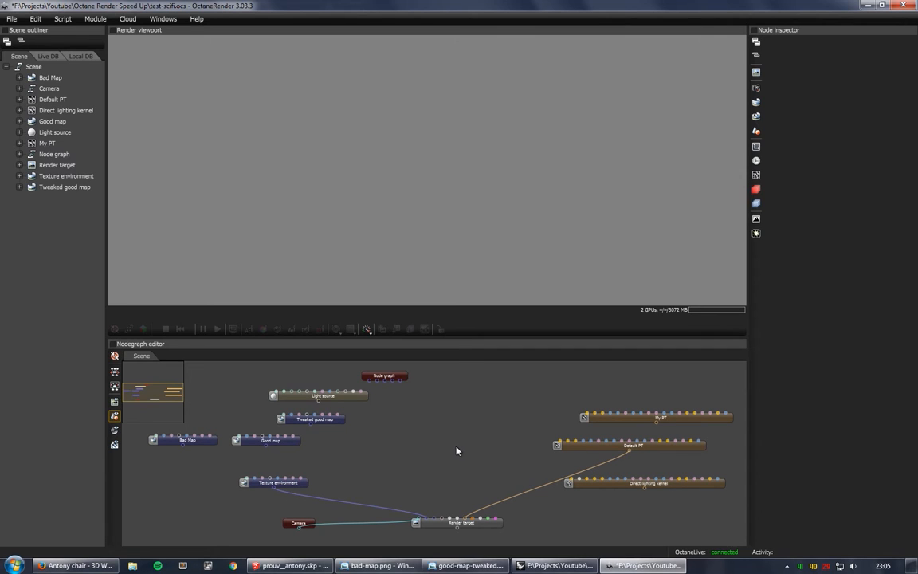
right_click(409, 436)
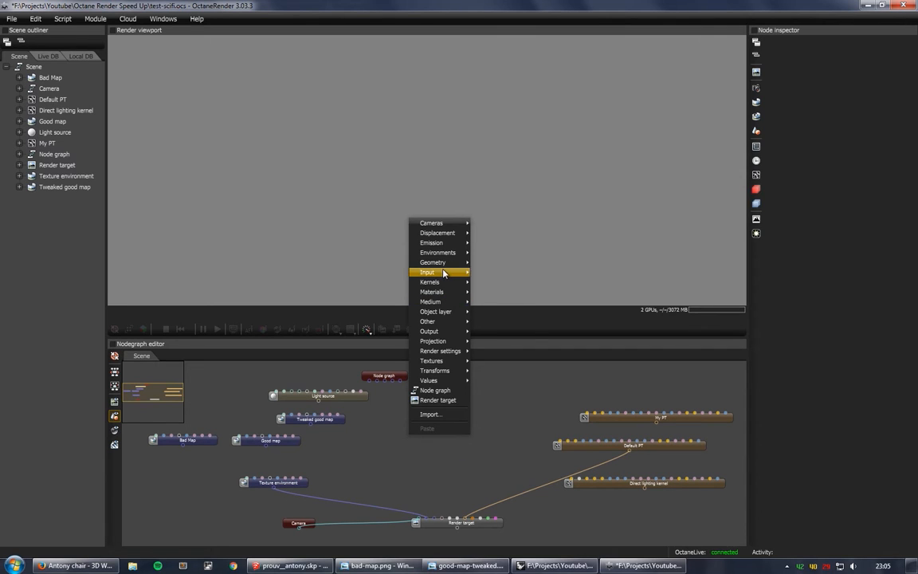
mouse_move(446, 262)
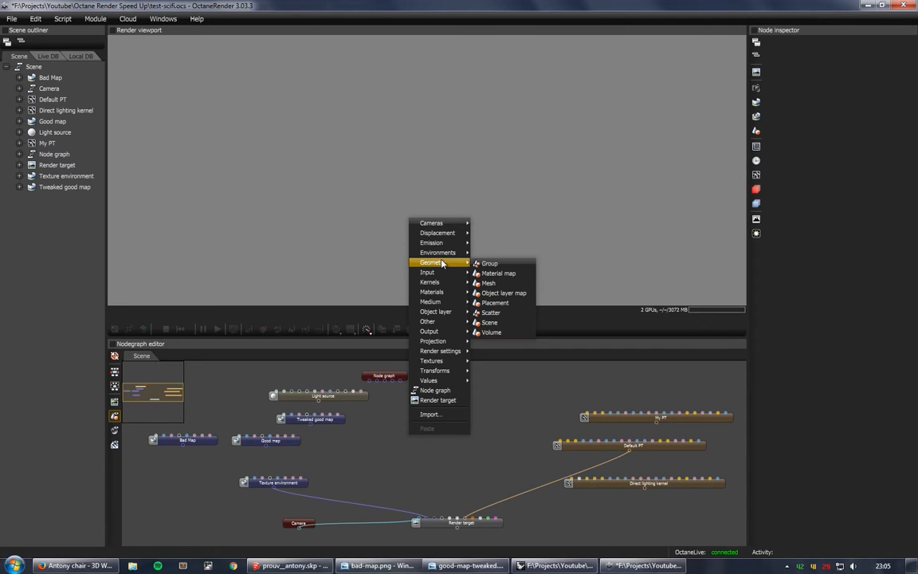
left_click(505, 284)
left_click(558, 402)
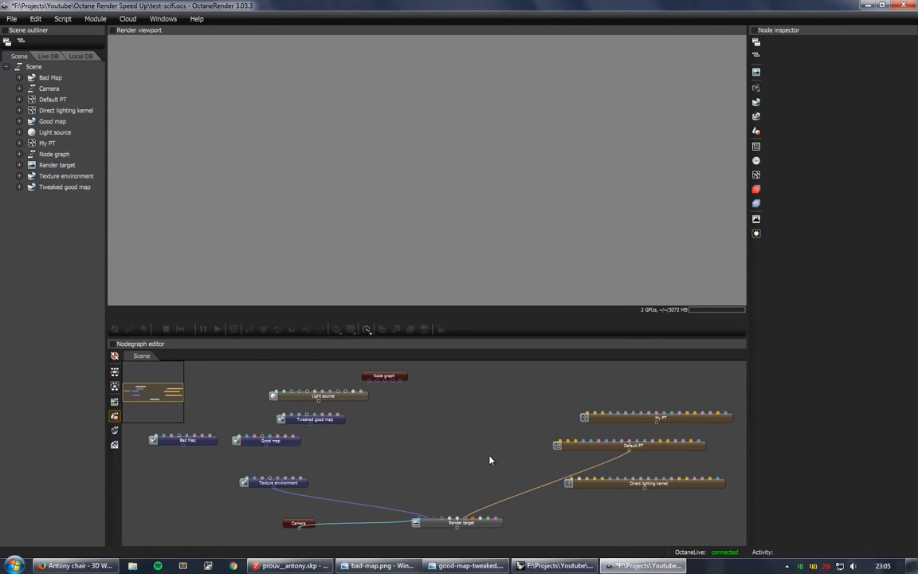
- Open the import preferences and show the OBJ import settings
left_click(11, 18)
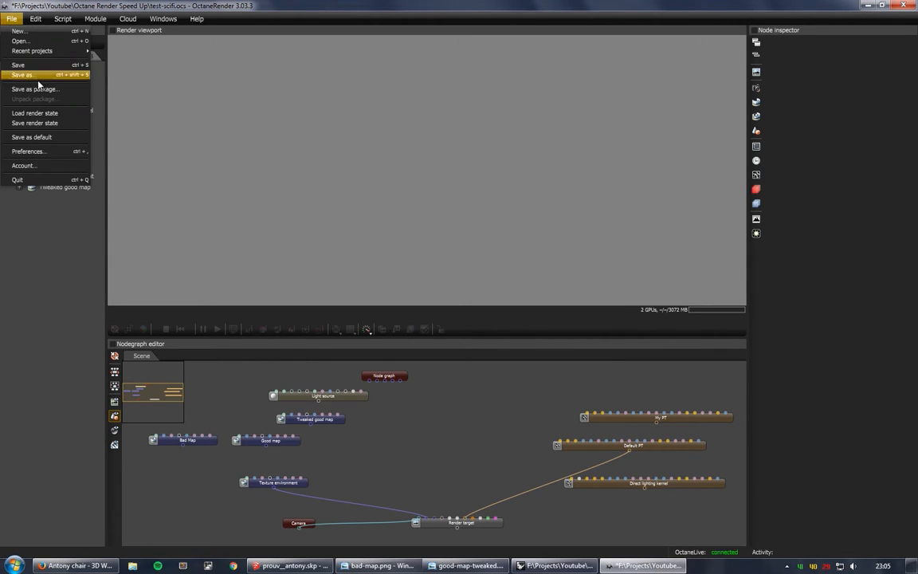
left_click(31, 151)
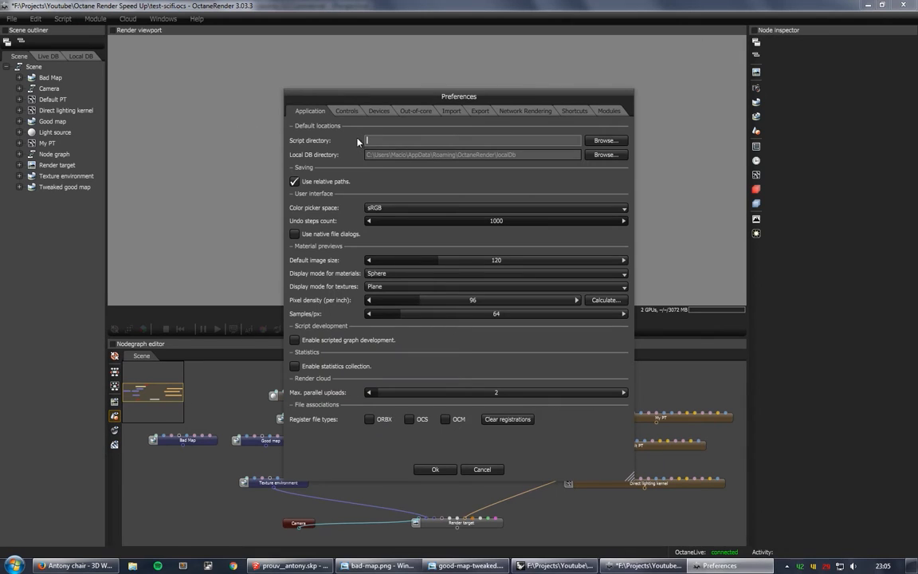
left_click(458, 112)
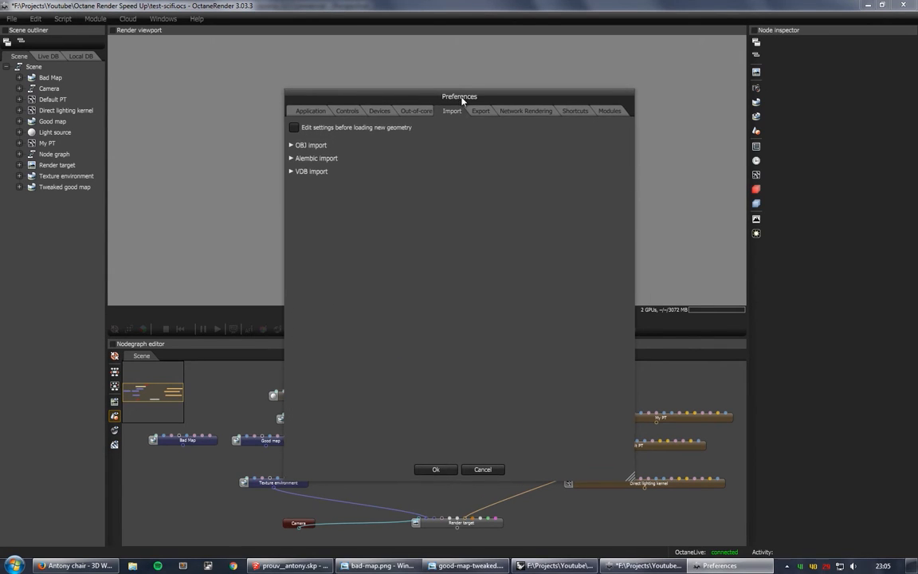
left_click_drag(463, 99, 485, 131)
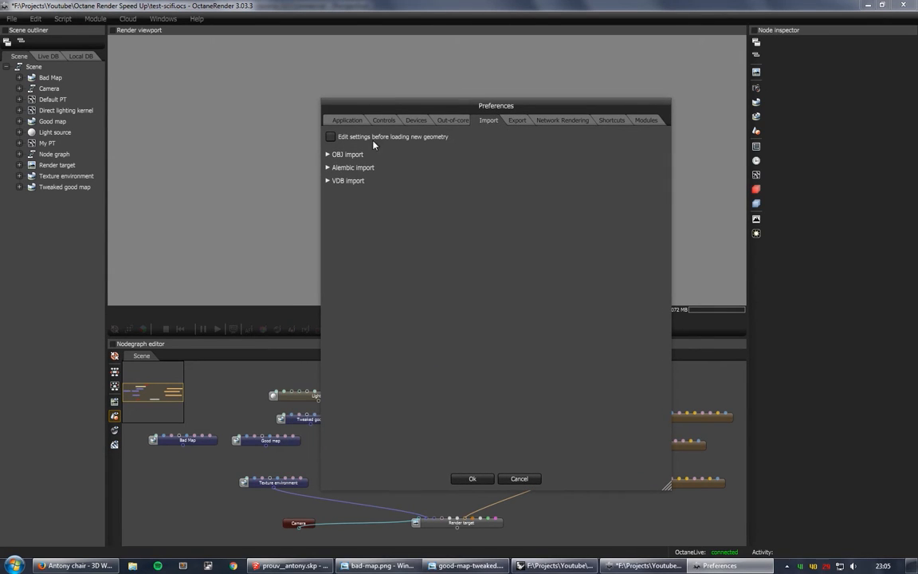
left_click(327, 154)
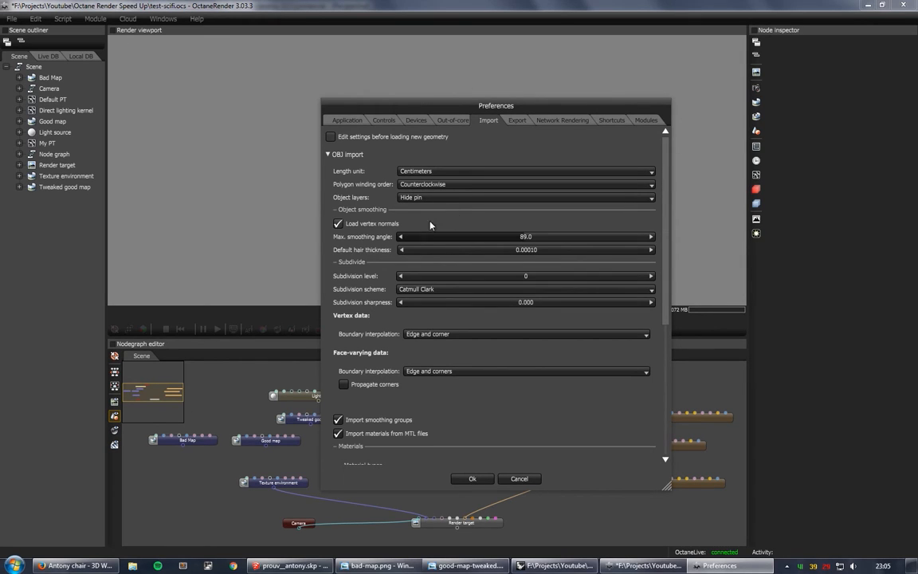
- Keep the OBJ import's Object layers on Hide pin, review the material and texture import options, and accept the preferences
left_click(414, 197)
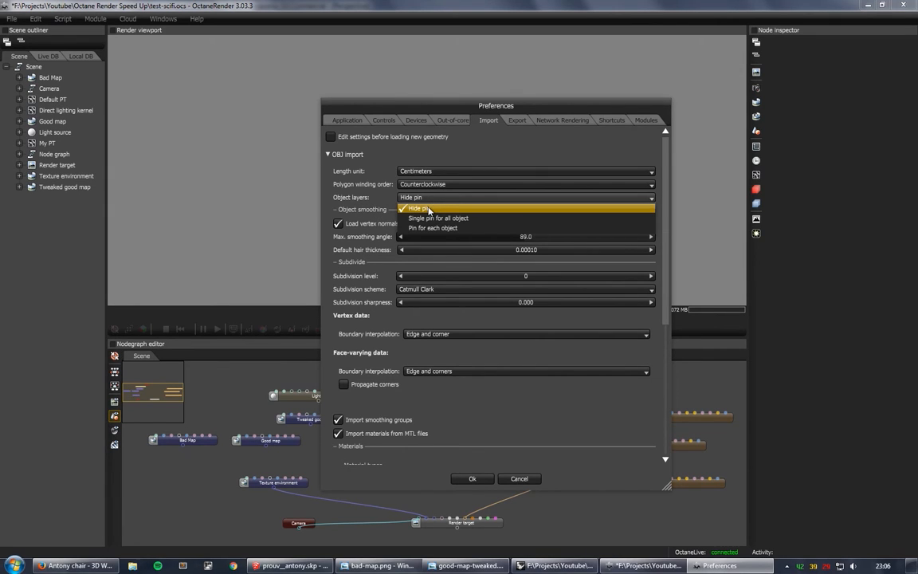
left_click(428, 209)
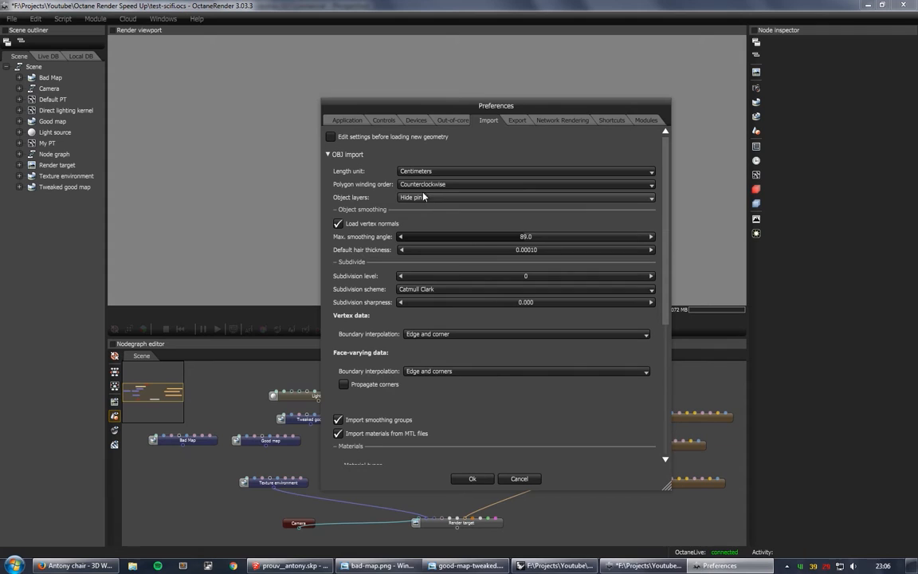
left_click(420, 199)
left_click(445, 157)
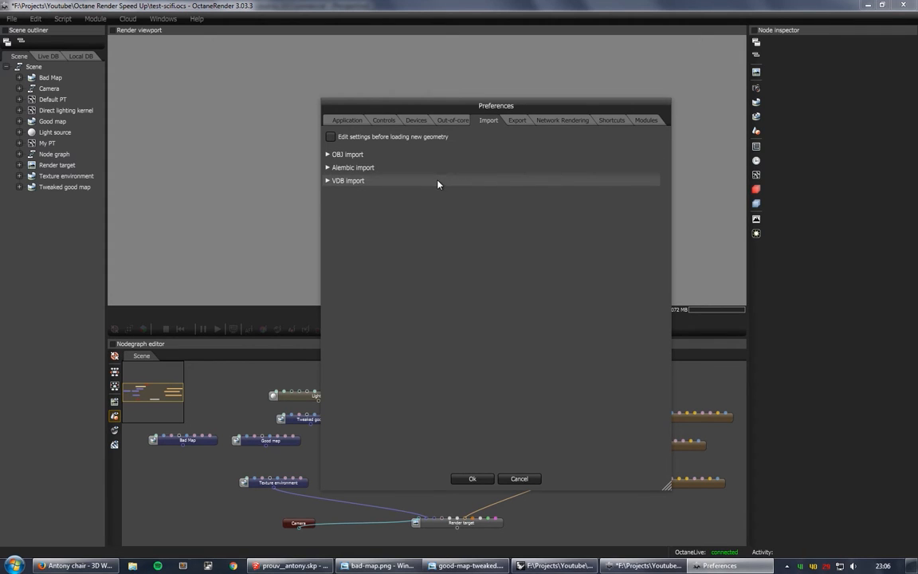
left_click(327, 154)
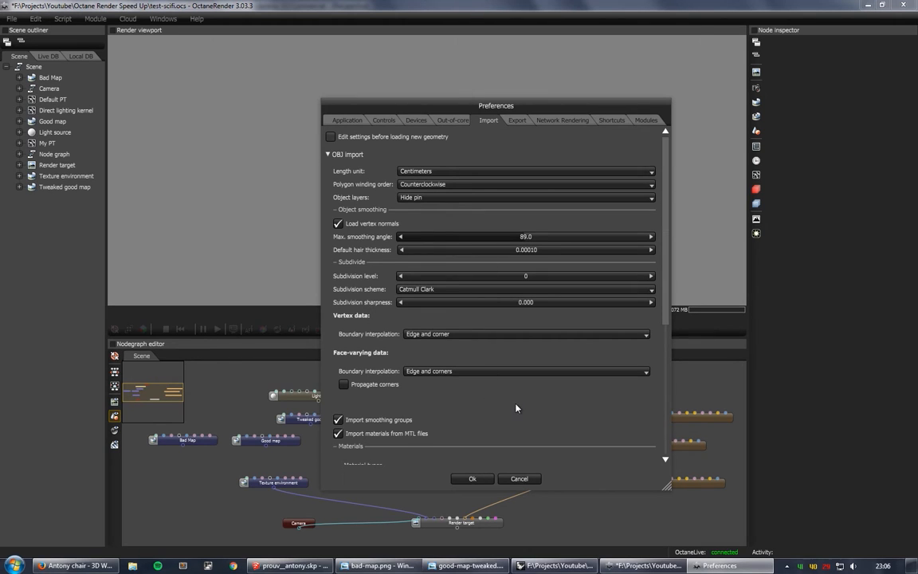
left_click_drag(665, 235, 662, 384)
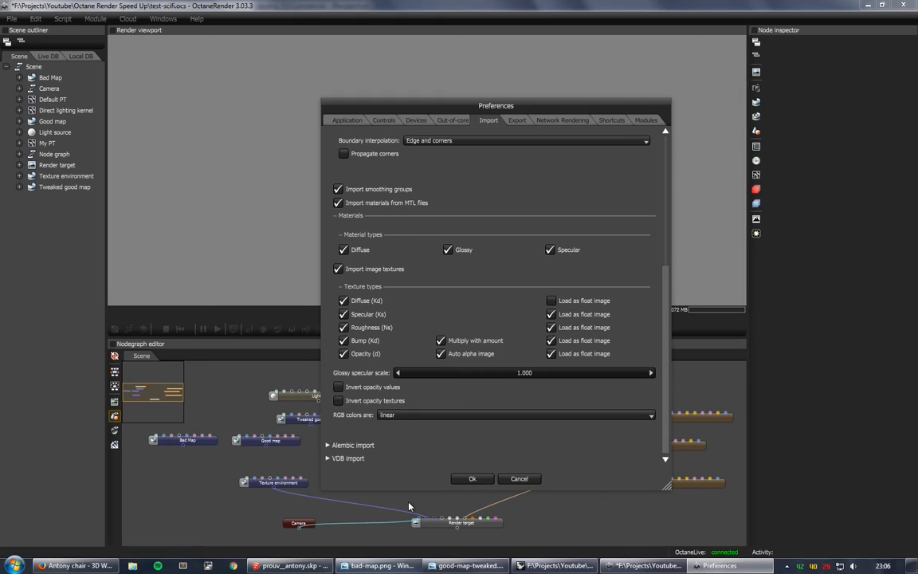
left_click(473, 478)
- Add a geometry Mesh node to the node graph that loads test-scene.obj from the project files folder
right_click(411, 450)
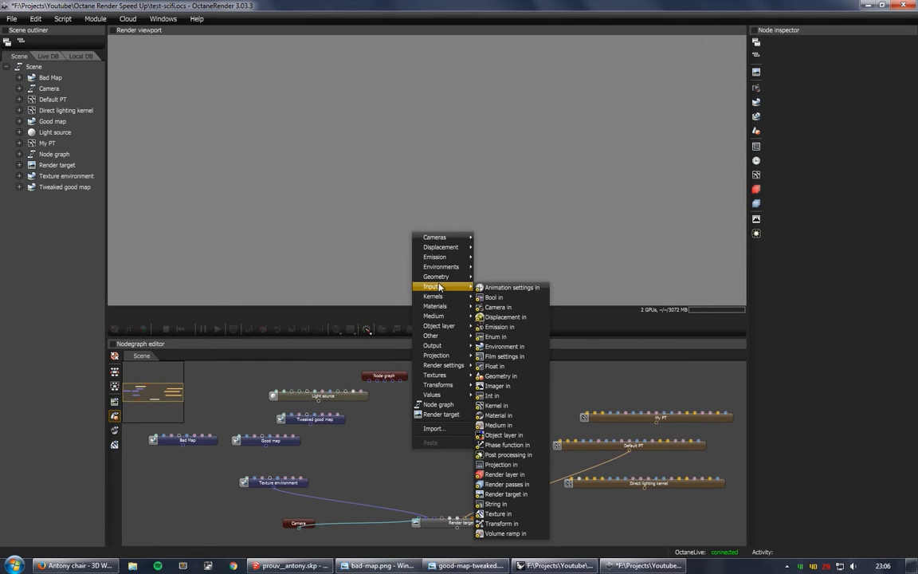
mouse_move(442, 283)
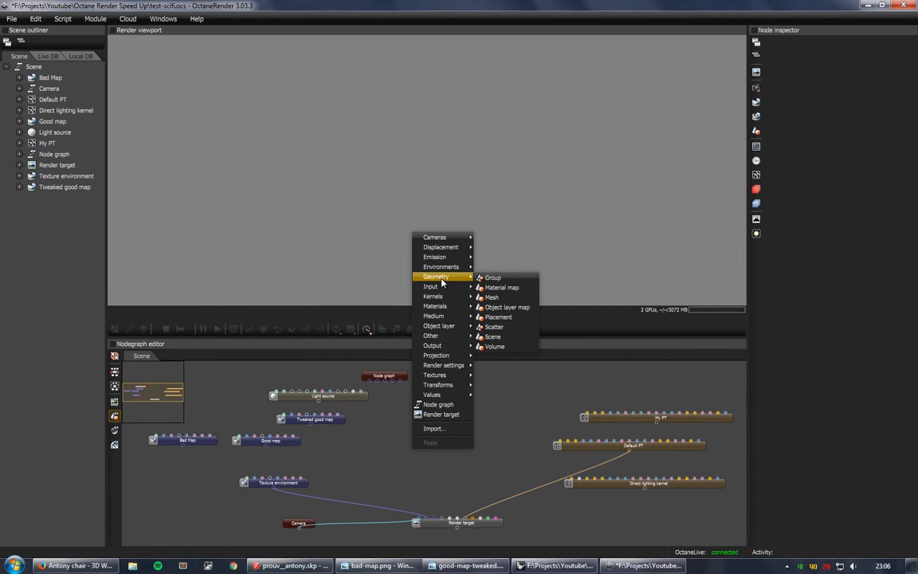
left_click(491, 297)
left_click(357, 182)
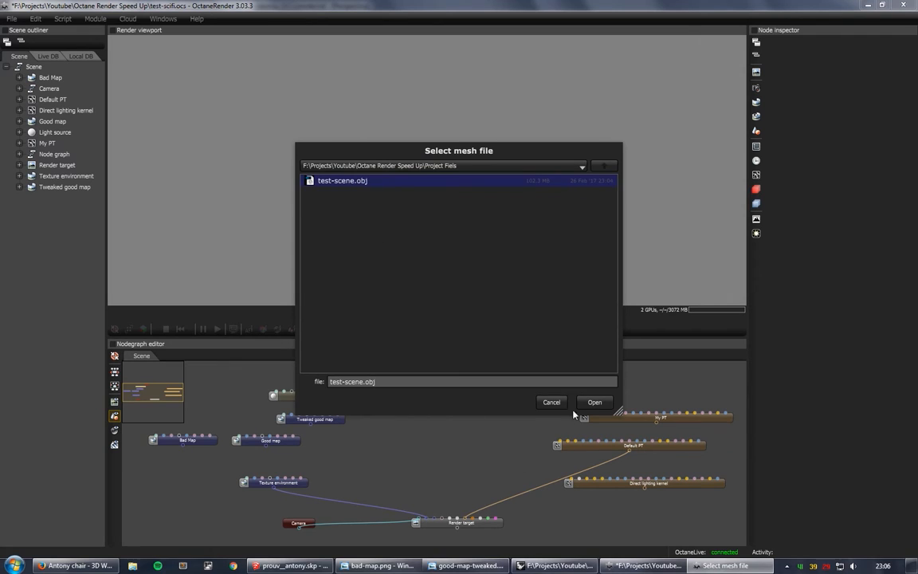
left_click(594, 402)
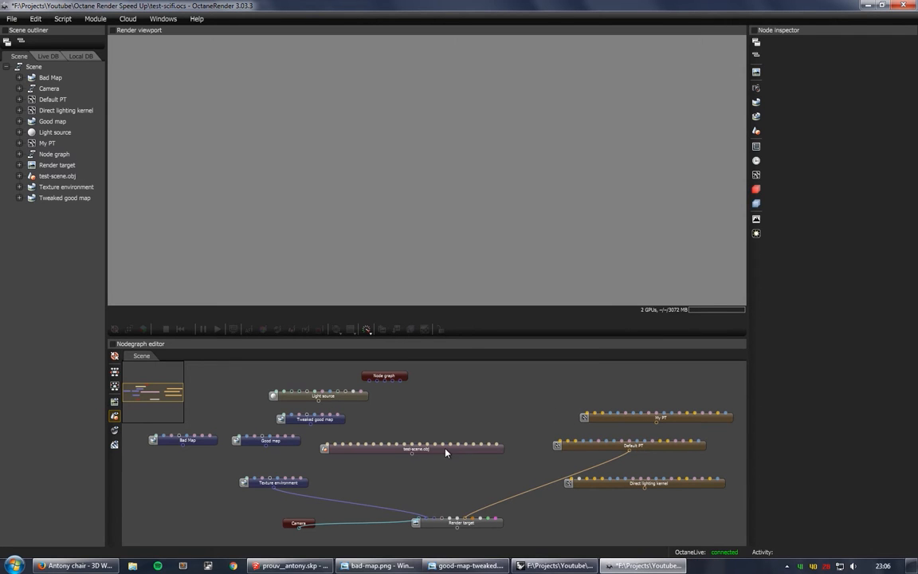
- Preview the test-scene.obj mesh, reload its file, and enlarge the render viewport so that the whole image fits
left_click(445, 449)
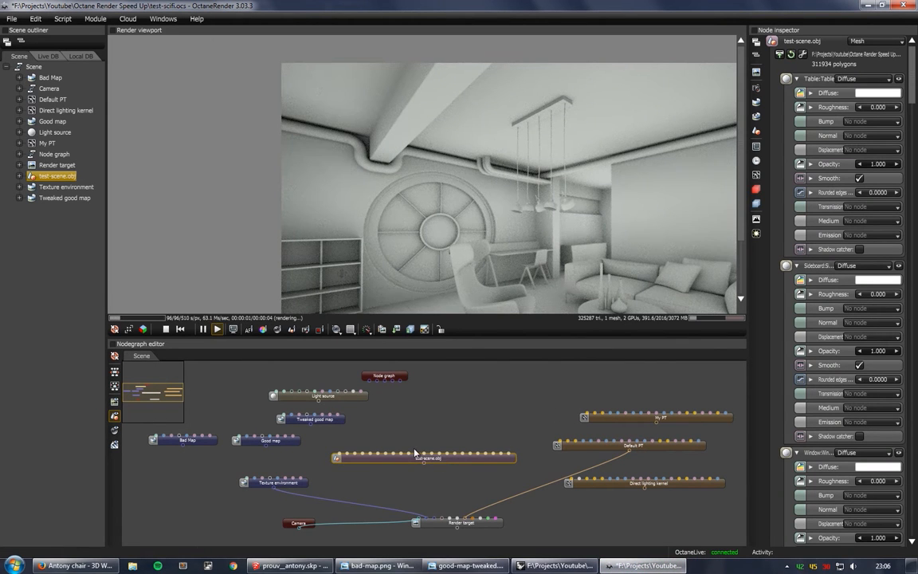
left_click(792, 53)
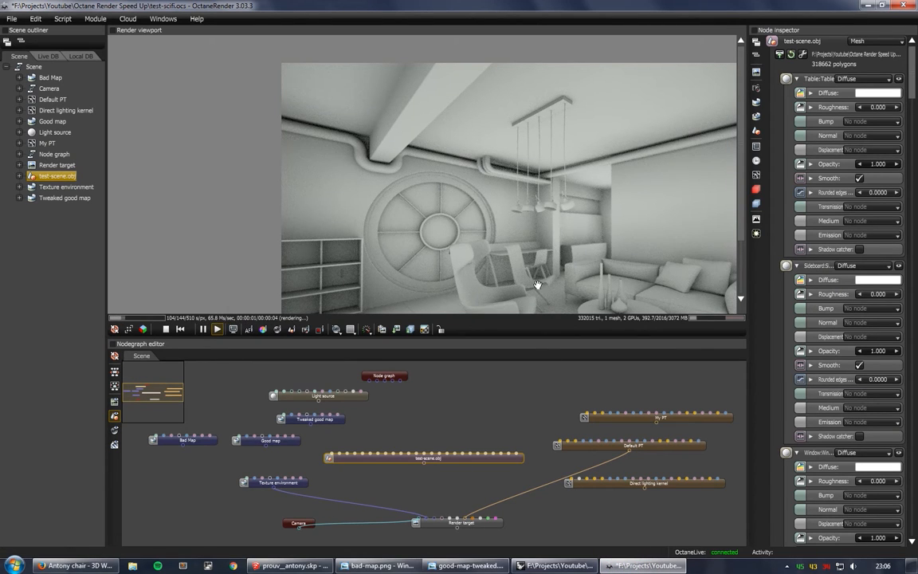
left_click_drag(549, 268, 424, 244, "ctrl")
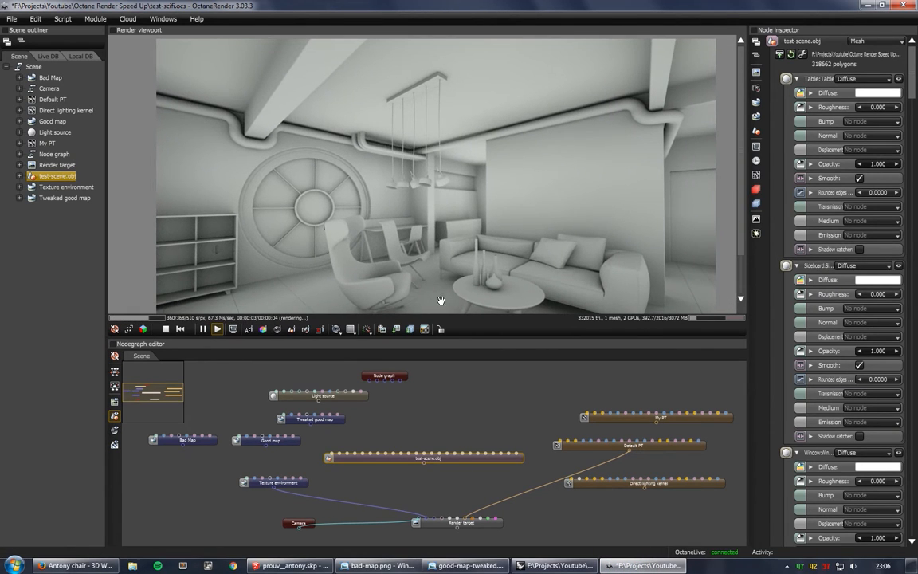
left_click_drag(459, 336, 462, 420)
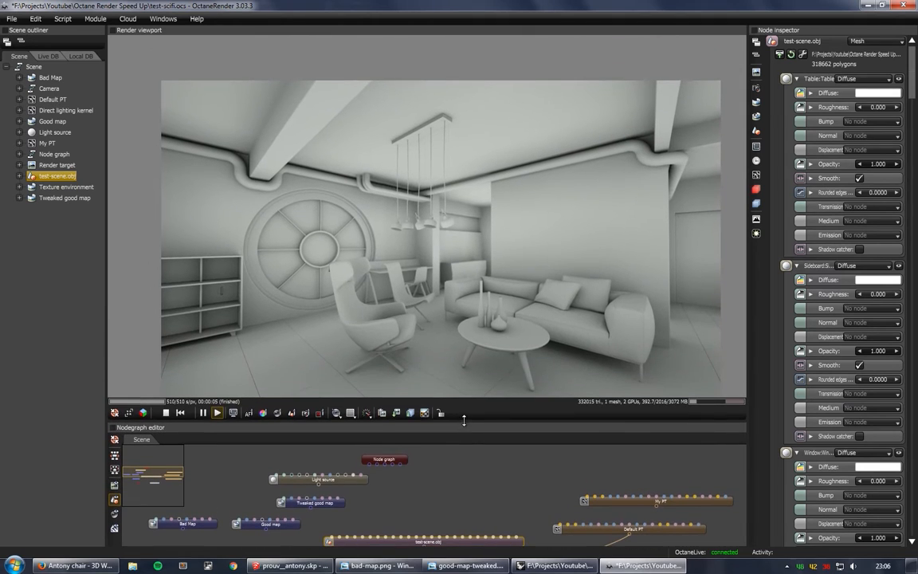
left_click_drag(427, 260, 426, 271, "ctrl")
left_click_drag(451, 514, 460, 475)
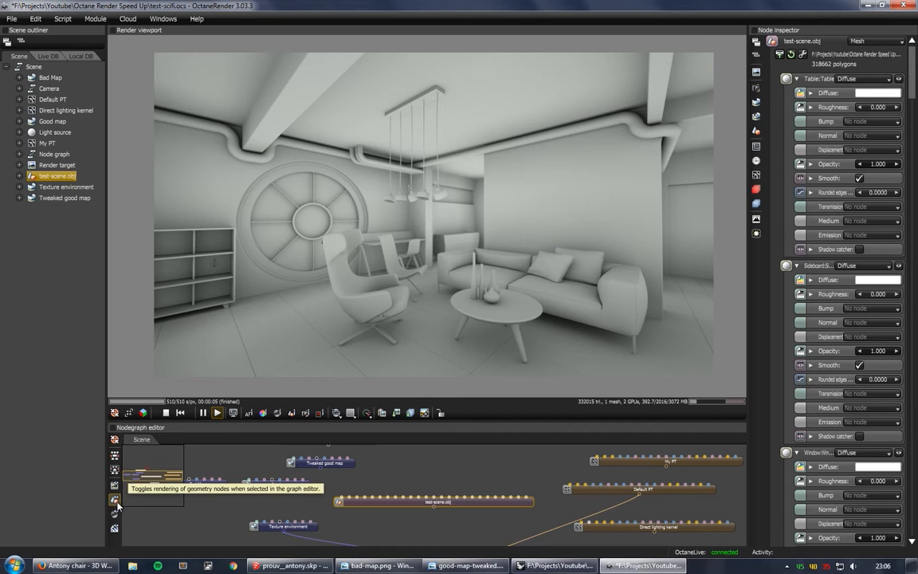
left_click(115, 501)
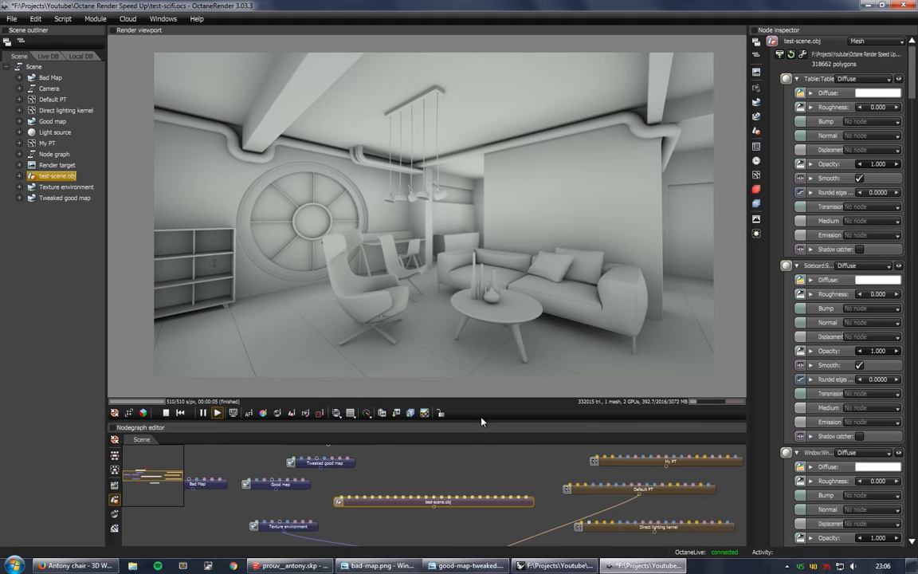
middle_click_drag(466, 520, 467, 490)
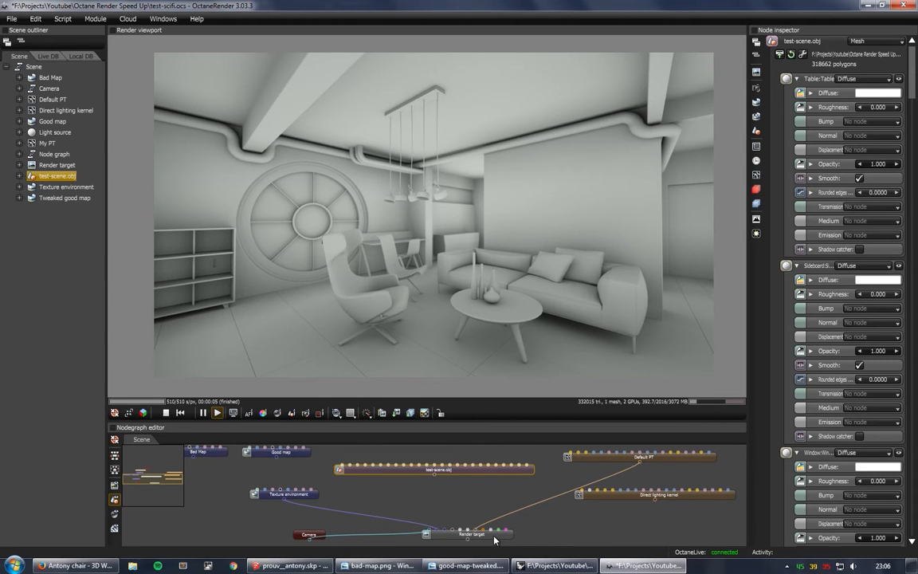
middle_click_drag(445, 494, 425, 519)
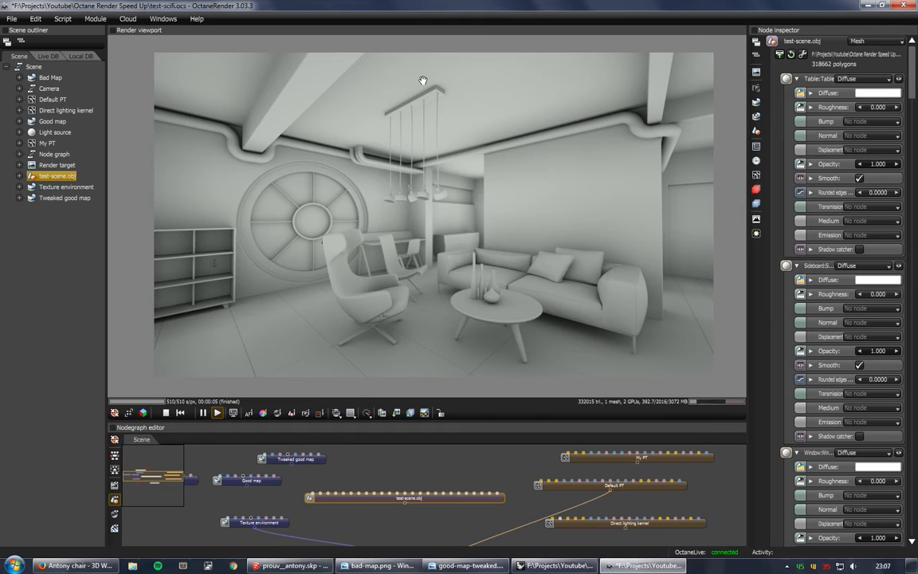
left_click_drag(367, 525, 354, 501)
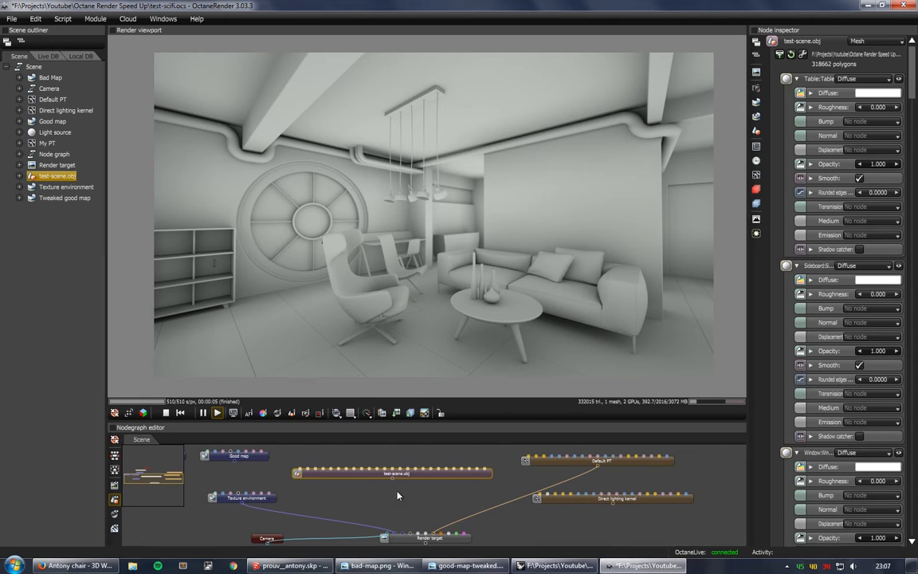
left_click_drag(419, 504, 418, 493)
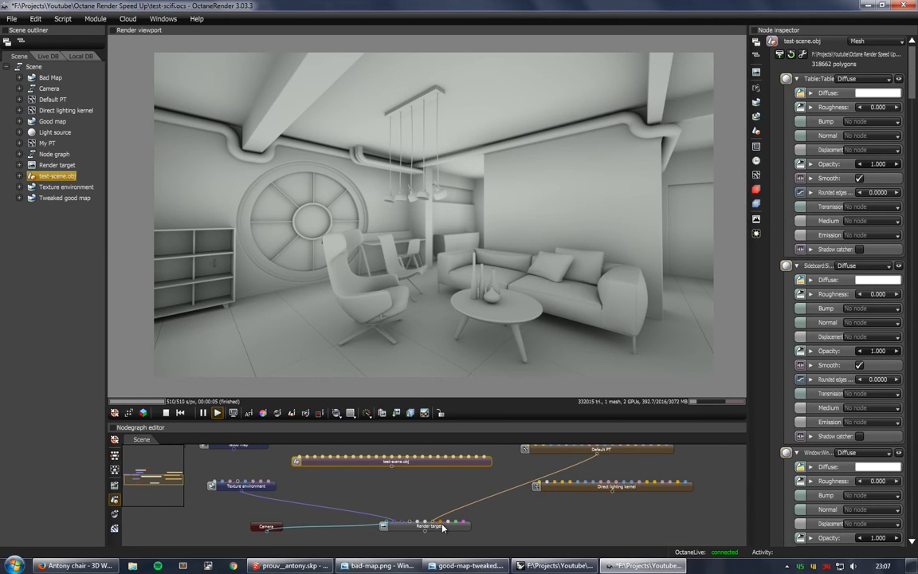
mouse_move(409, 489)
left_mouse_down()
mouse_move(450, 502)
mouse_move(421, 494)
left_mouse_up()
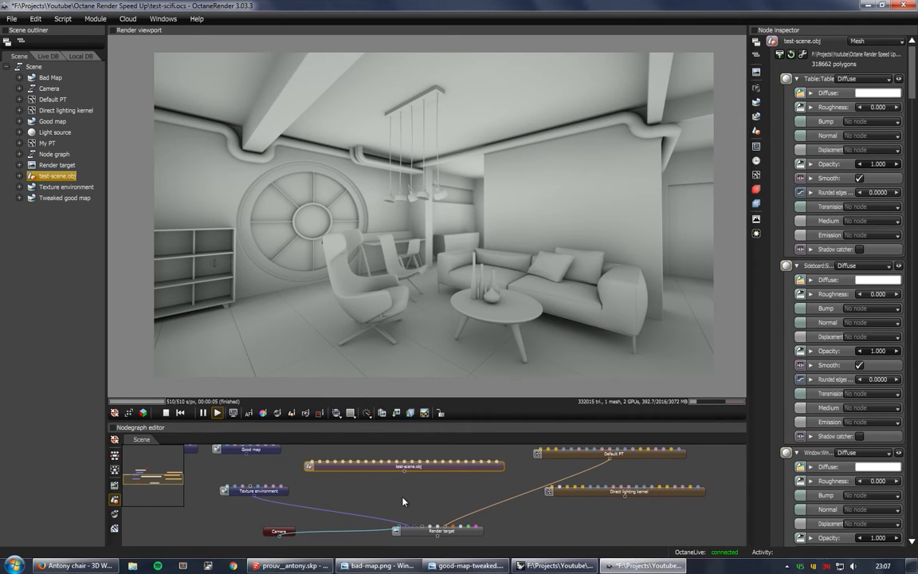
- Rearrange the Render target and Camera nodes, connect test-scene.obj to the target's Geometry input, and render the target
left_click(403, 501)
left_click_drag(465, 539, 452, 539)
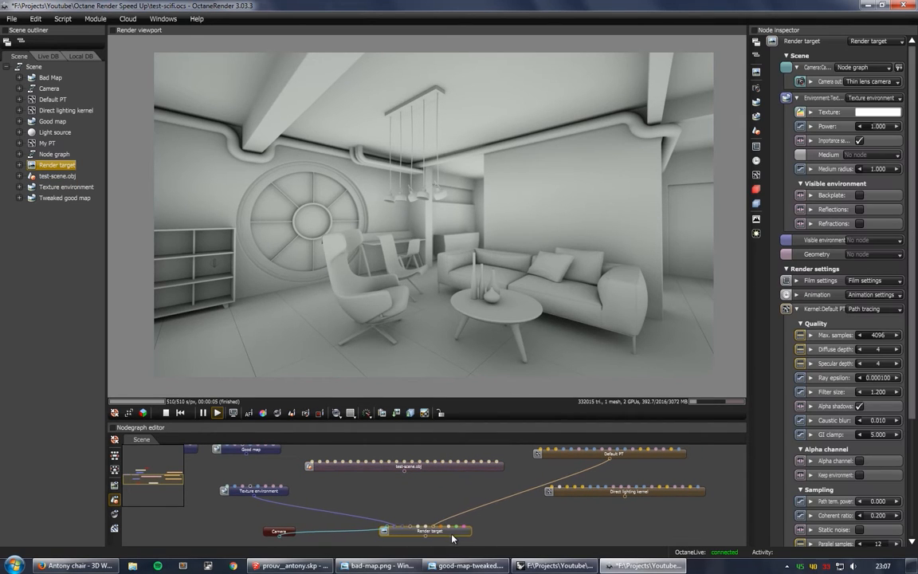
left_click_drag(278, 531, 260, 520)
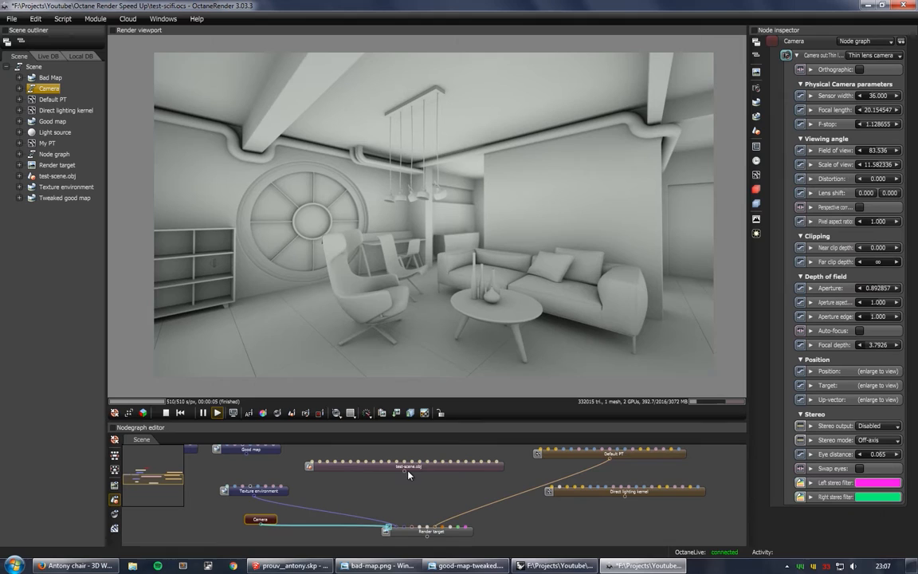
left_click_drag(401, 488, 410, 539)
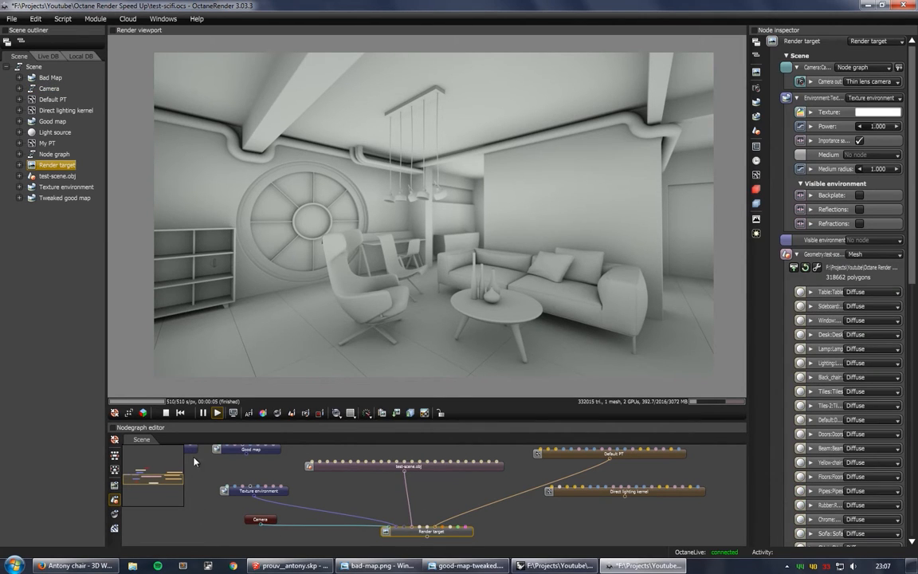
right_click(412, 536)
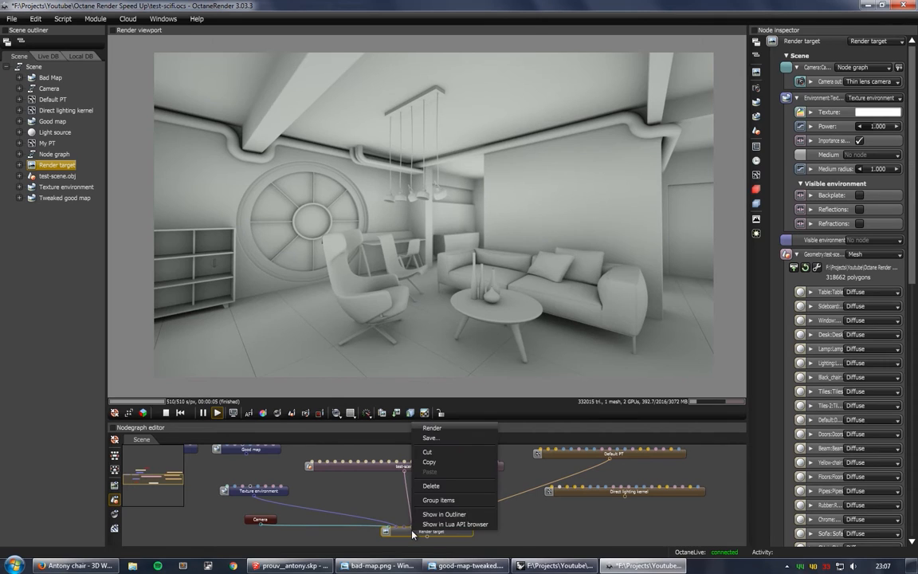
left_click(441, 431)
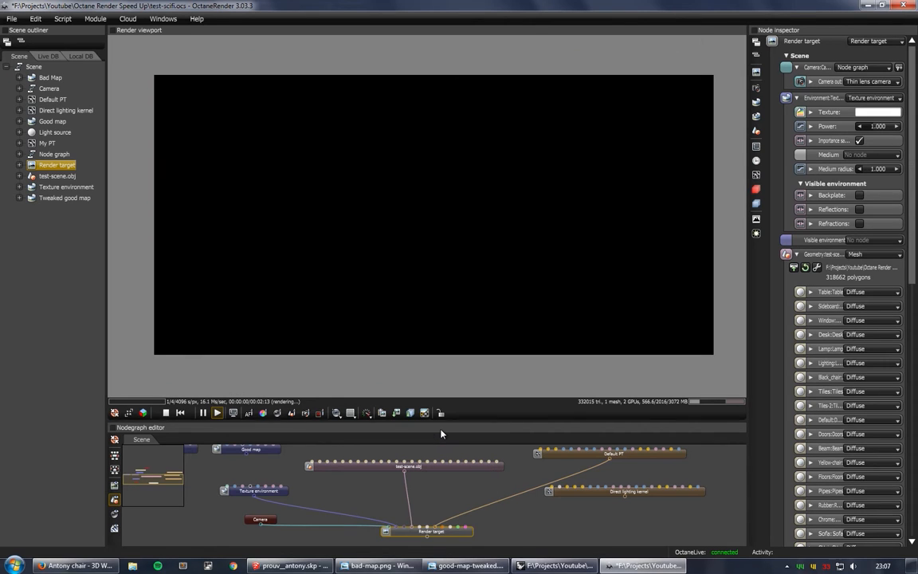
- Turn off automatic rendering of selected geometry nodes and render the Render target again
left_click(342, 494)
left_click_drag(351, 466, 346, 475)
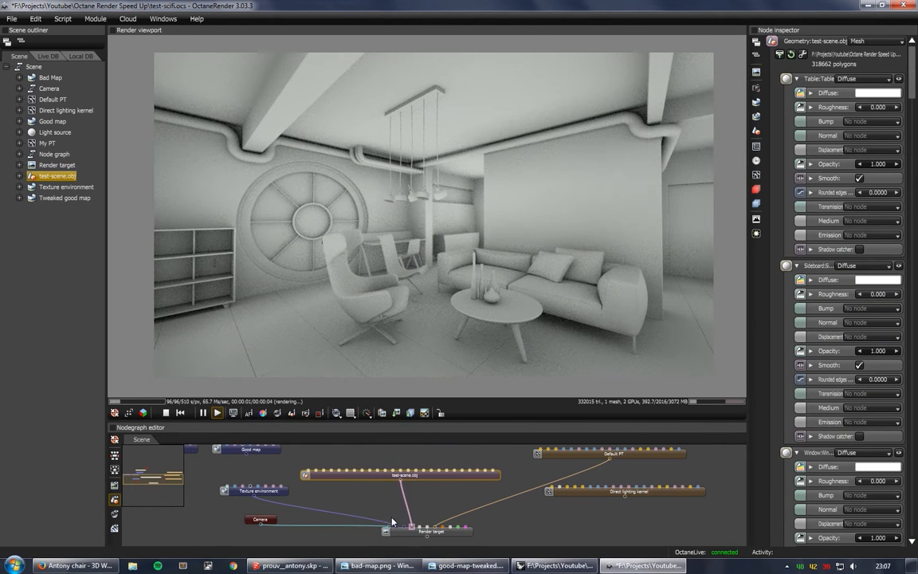
left_click(396, 529)
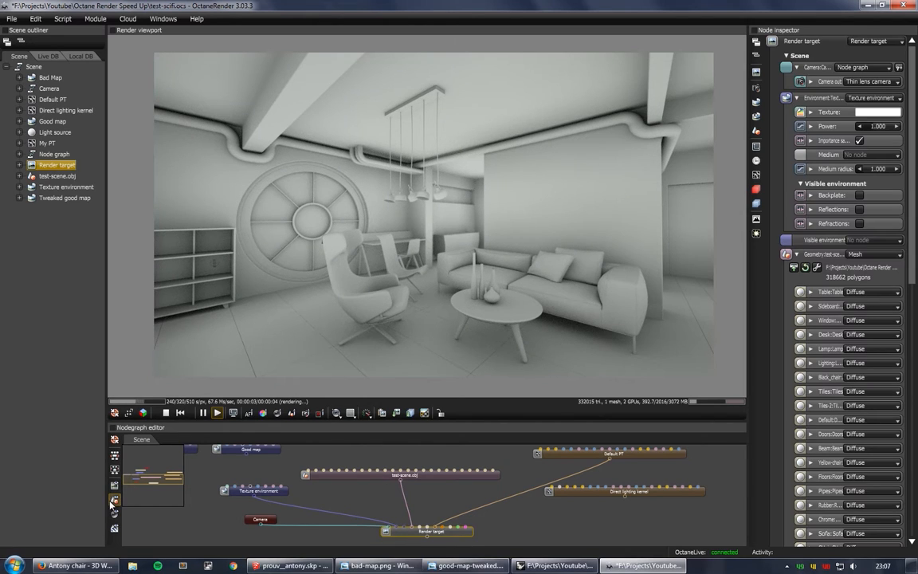
right_click(422, 532)
left_click(440, 438)
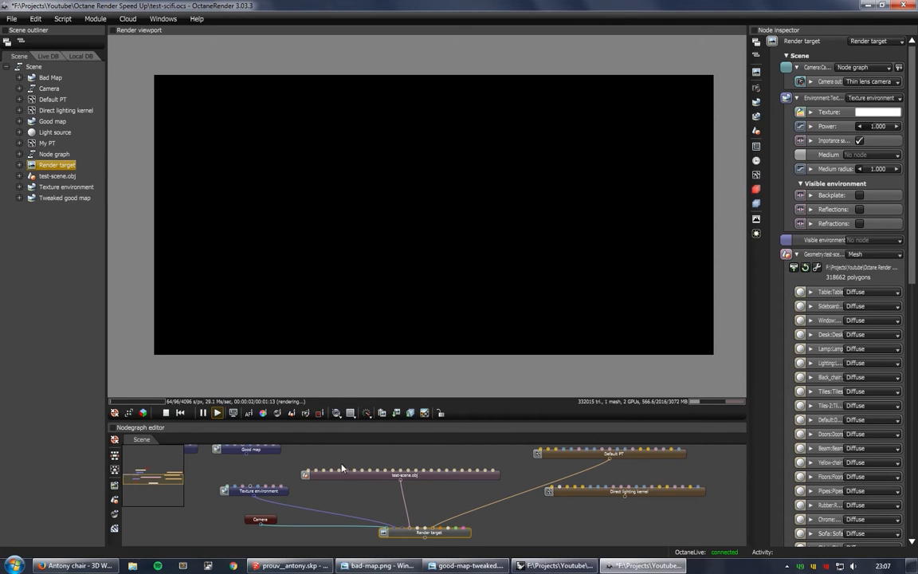
- Change the POrtal material of test-scene.obj from Diffuse to the Portal type and turn off its Enabled option
left_click(19, 132)
left_click(19, 132)
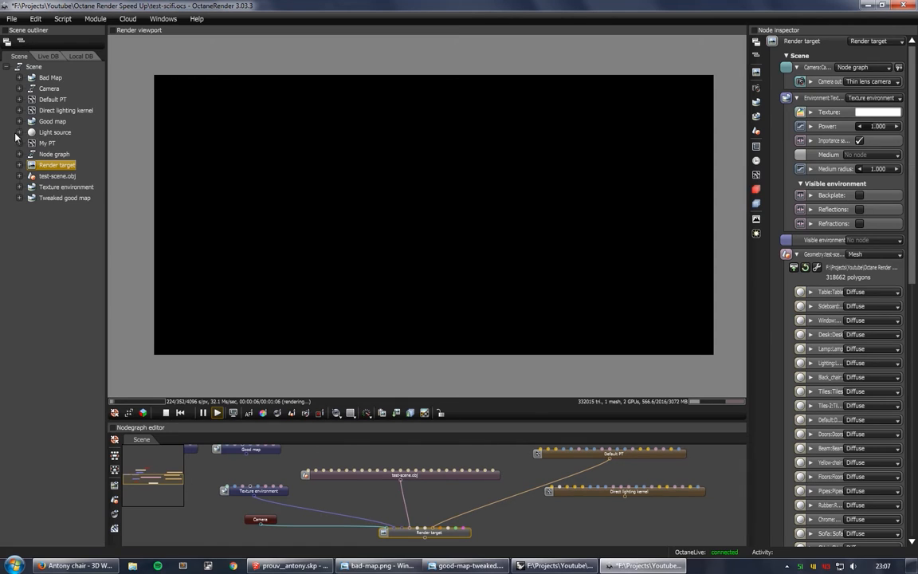
left_click(19, 175)
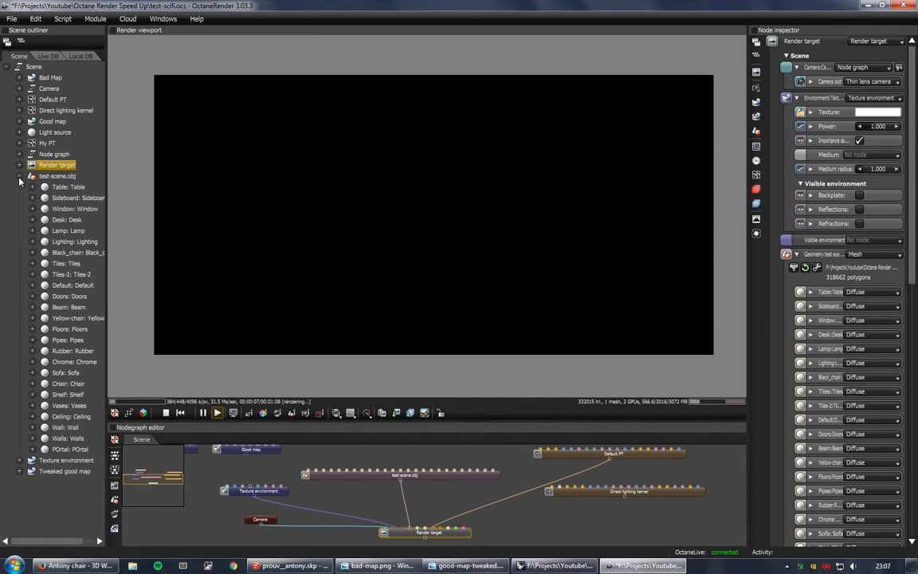
left_click(64, 450)
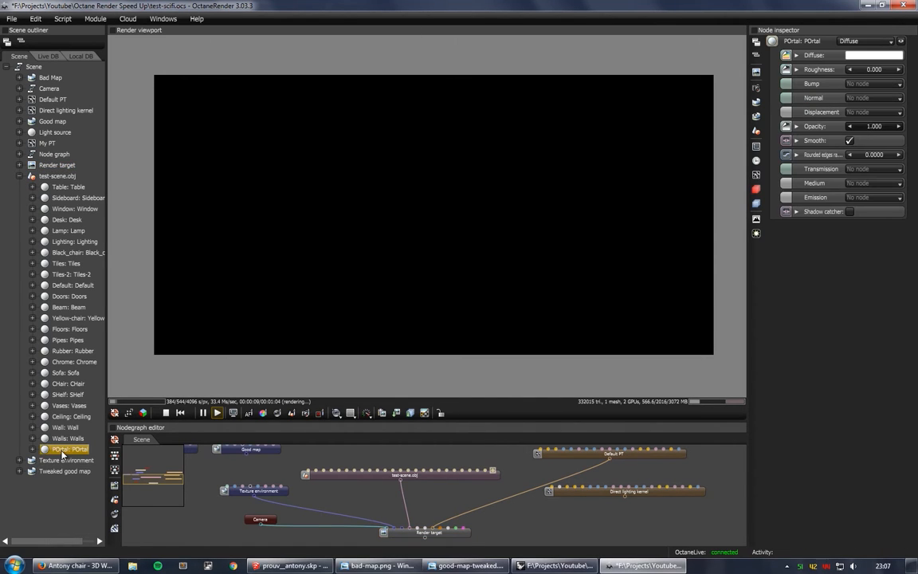
left_click(886, 42)
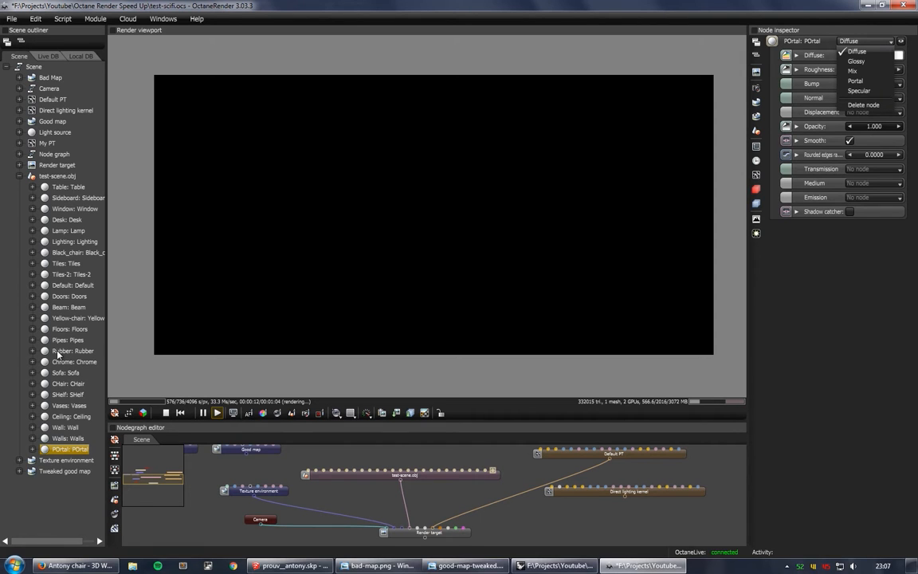
left_click(856, 80)
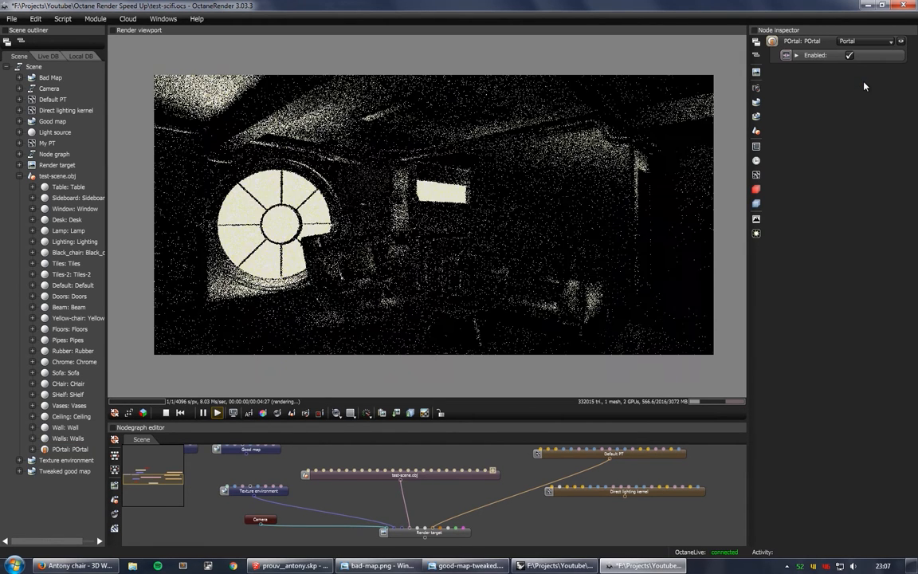
left_click(849, 55)
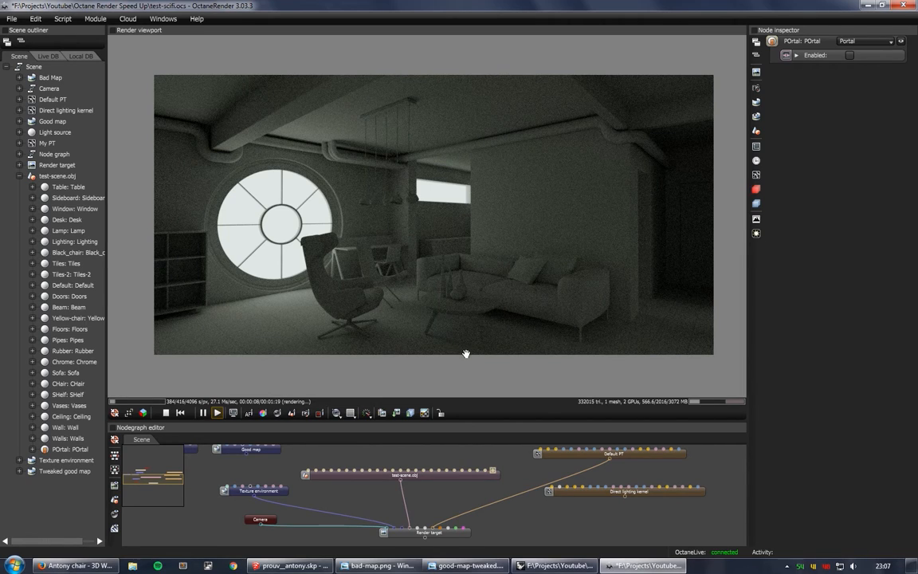
- Compare the reference renders bad-map.png and good-map-tweaked.png in the photo viewer, and return to OctaneRender
left_click(374, 566)
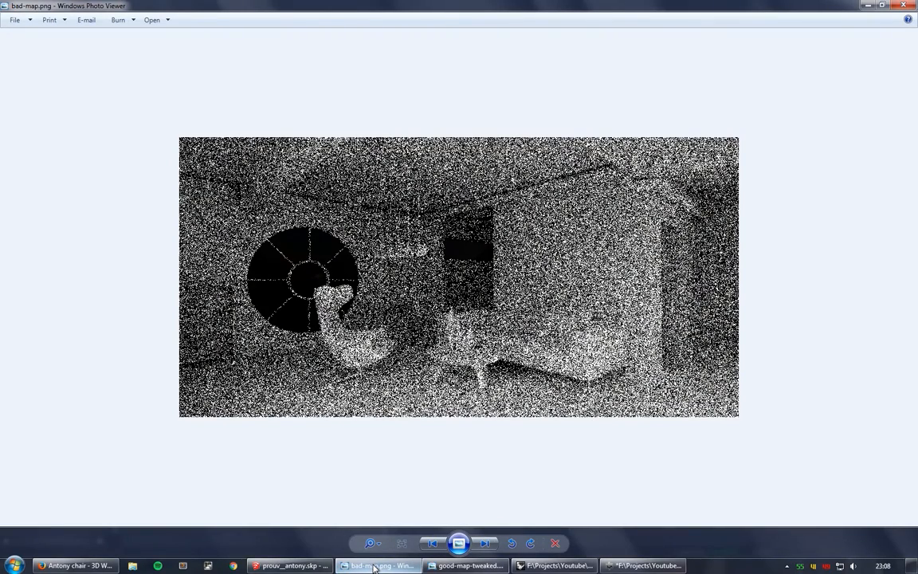
left_click(374, 566)
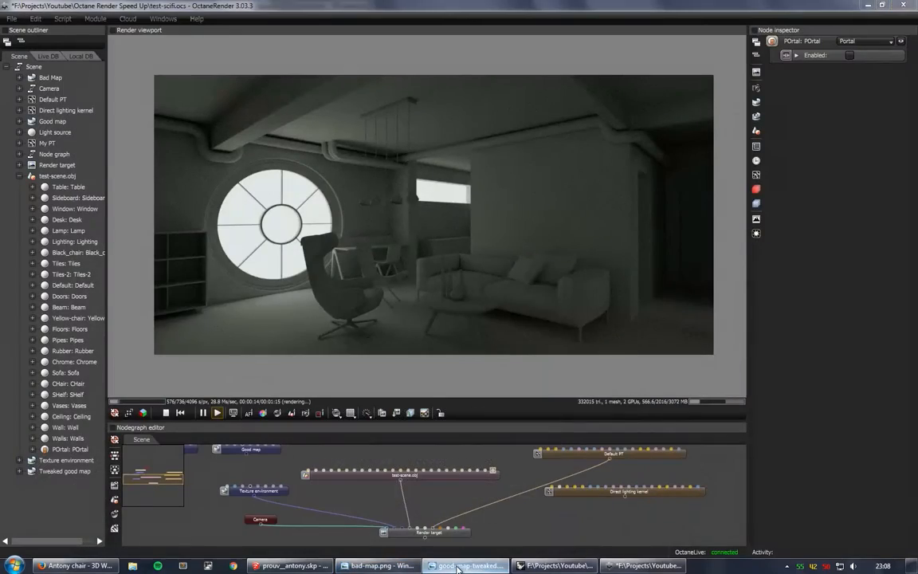
left_click(466, 565)
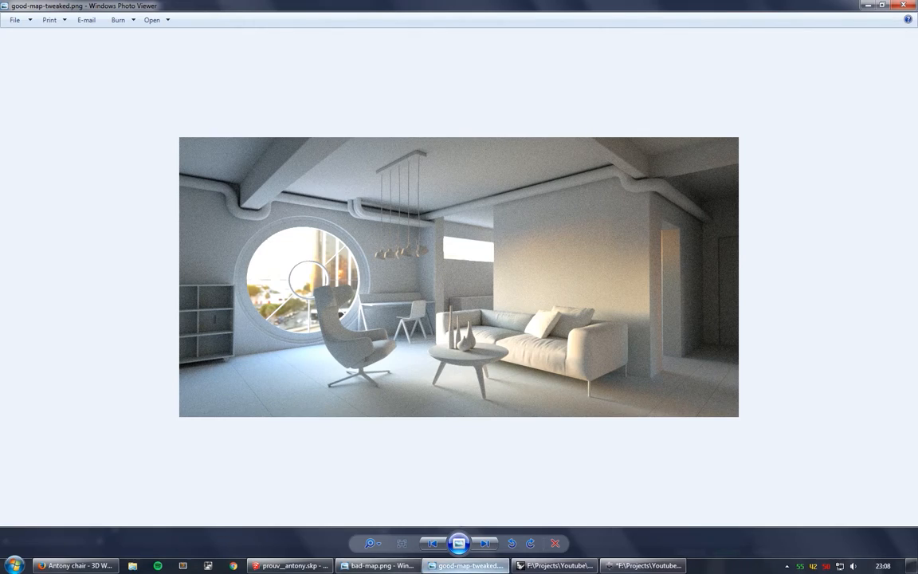
left_click(466, 566)
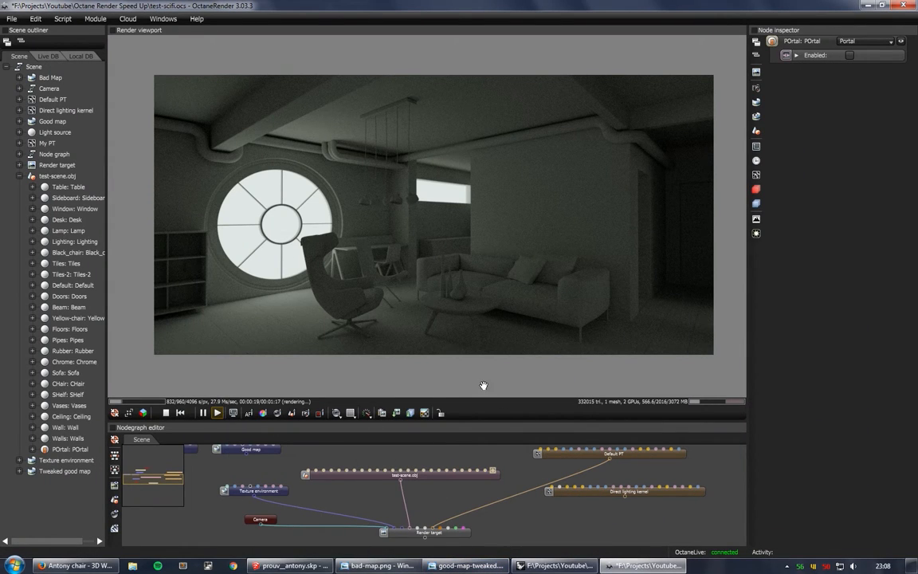
- Review the Texture environment node's settings and its available environment types, and pause the rendering
left_click(451, 533)
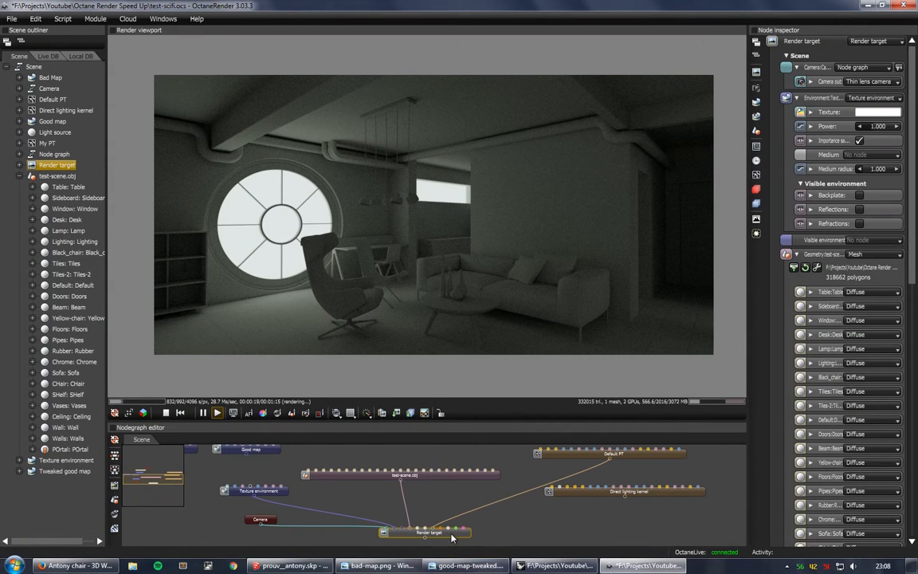
left_click(278, 491)
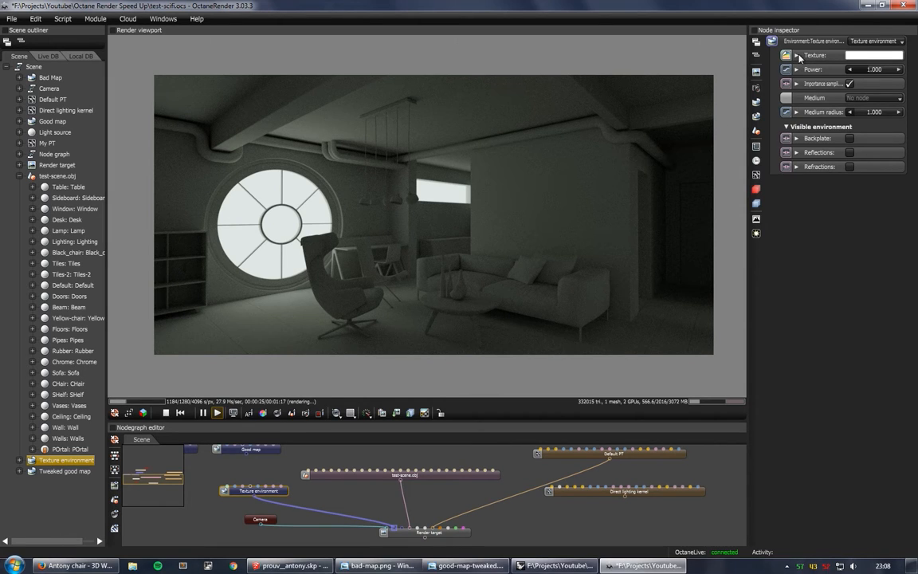
left_click(873, 42)
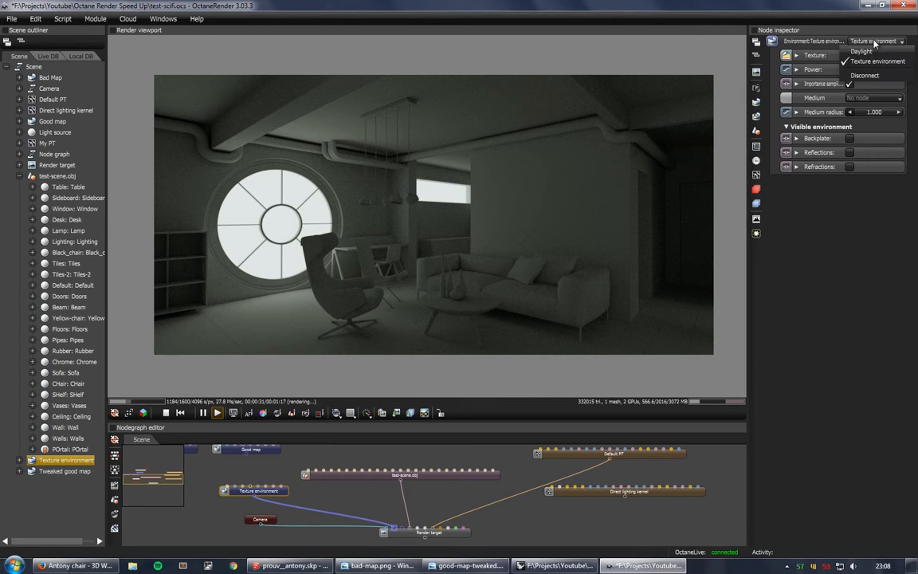
left_click(864, 32)
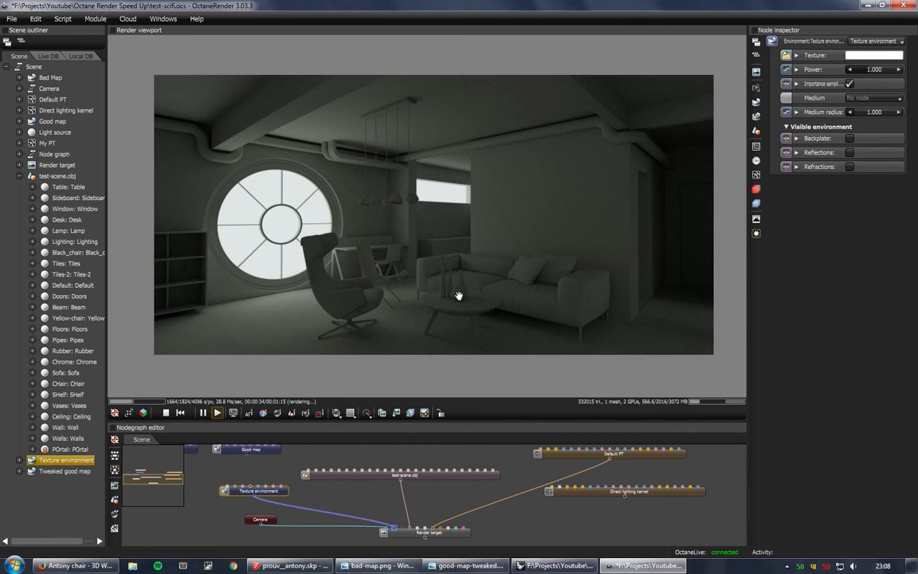
left_click(202, 412)
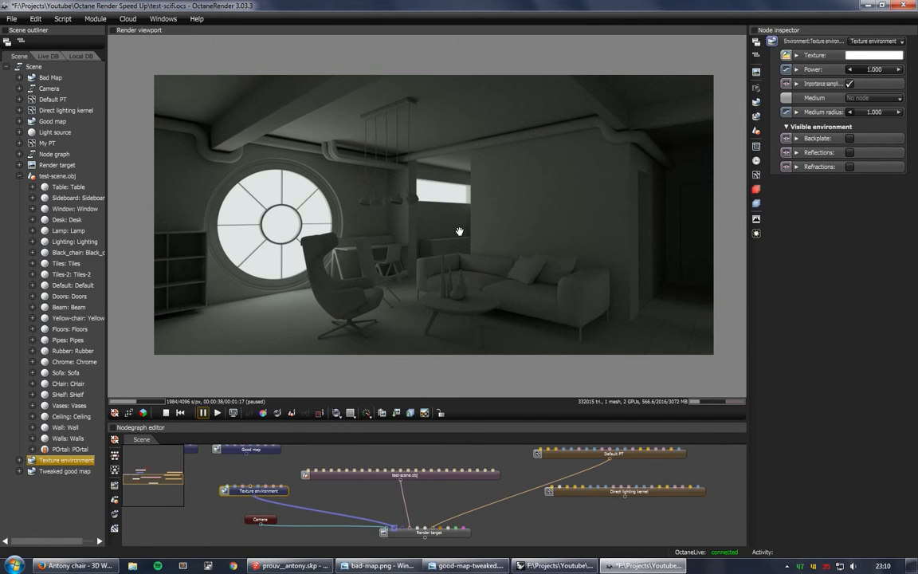
left_click_drag(298, 508, 324, 492)
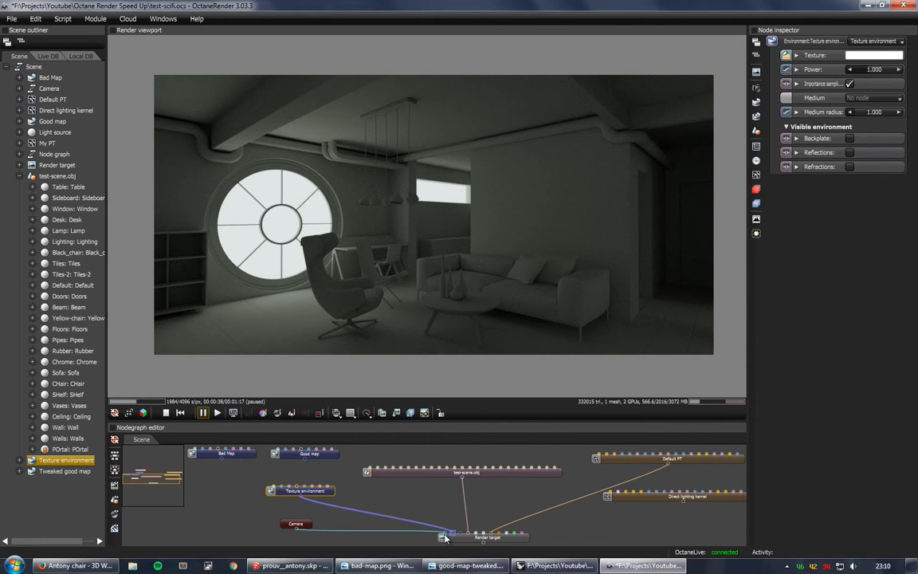
- Switch to the browser and open the sIBL Archive in the Smart IBL section of the HDRLabs site
left_click(76, 564)
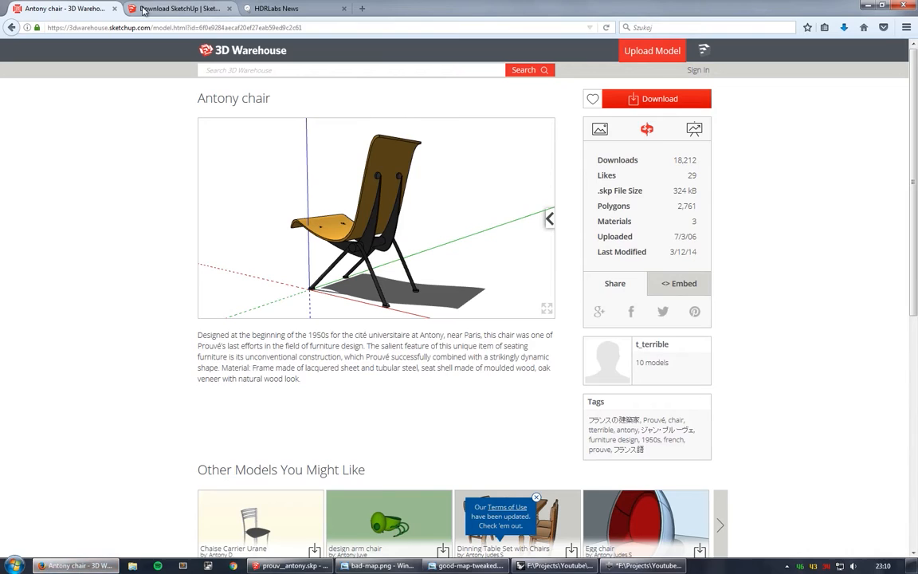
left_click(276, 8)
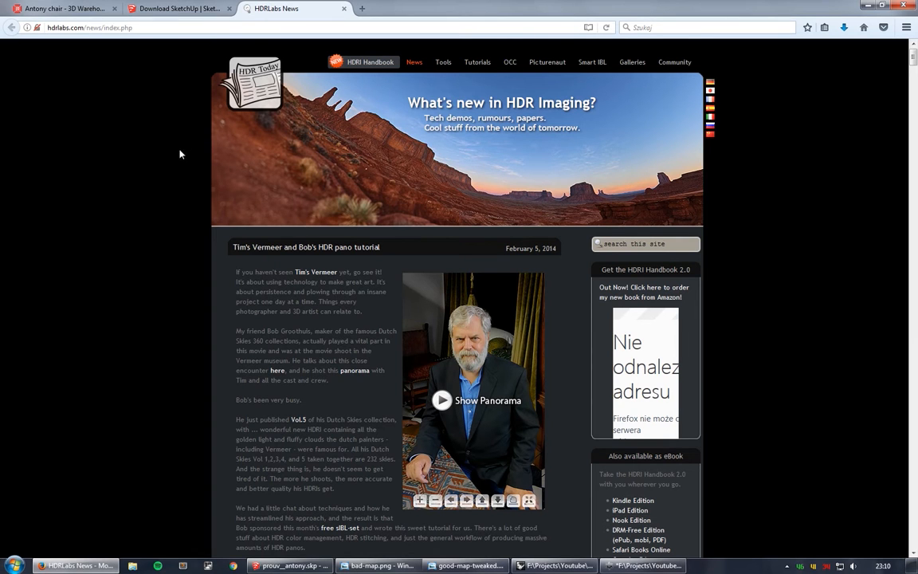
left_click(597, 63)
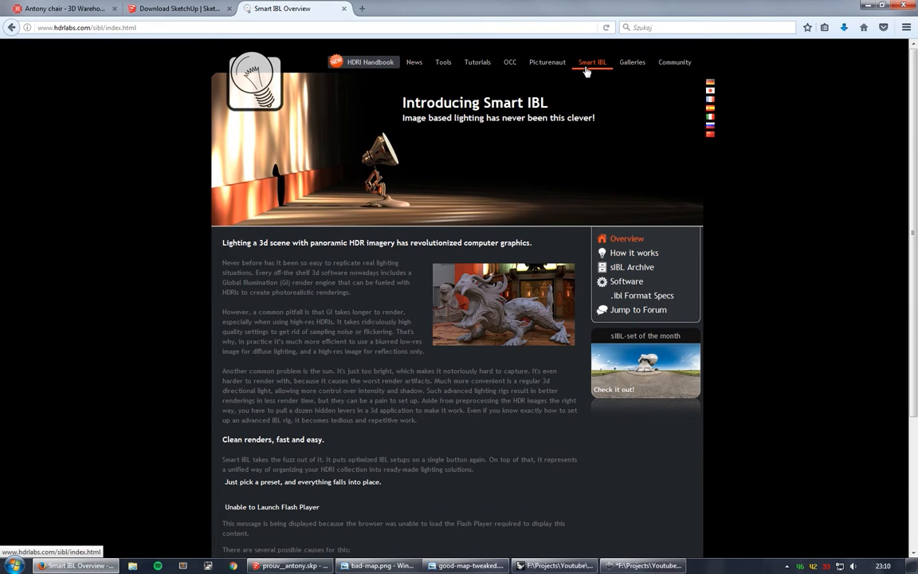
left_click(636, 267)
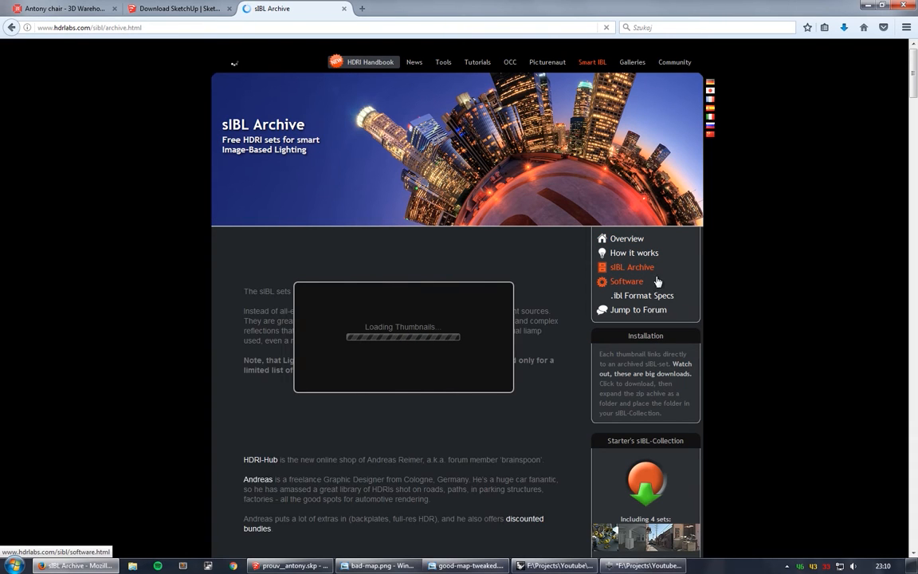
- Browse the sIBL Archive's free HDRI sets from Alexs Apartment down to Winter Forest and examine the set details
scroll(478, 271, "down", 2)
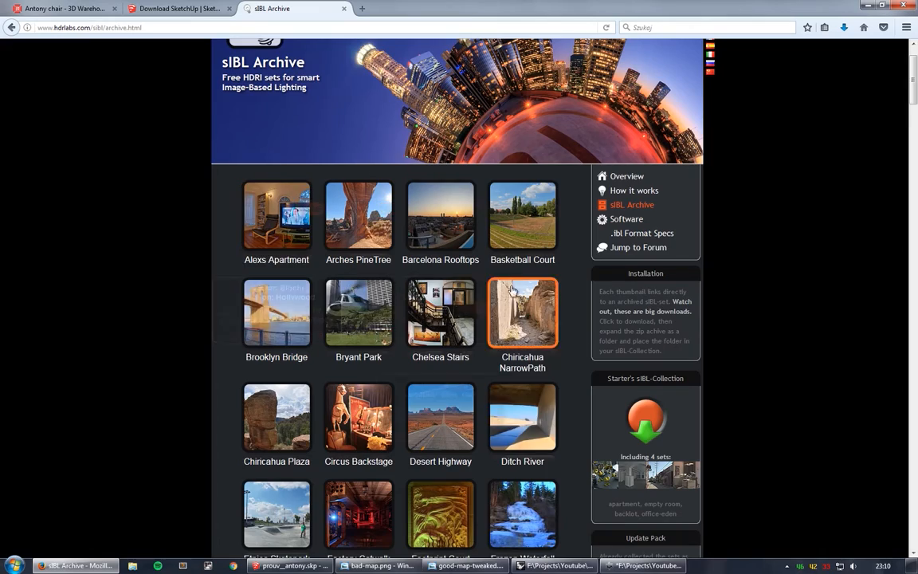
scroll(438, 263, "down", 3)
scroll(263, 286, "down", 5)
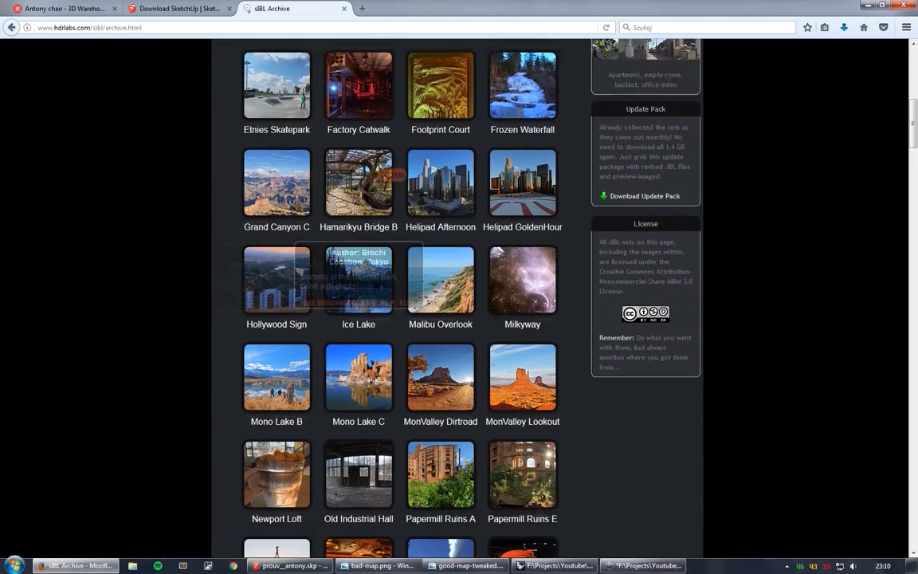
scroll(358, 263, "down", 5)
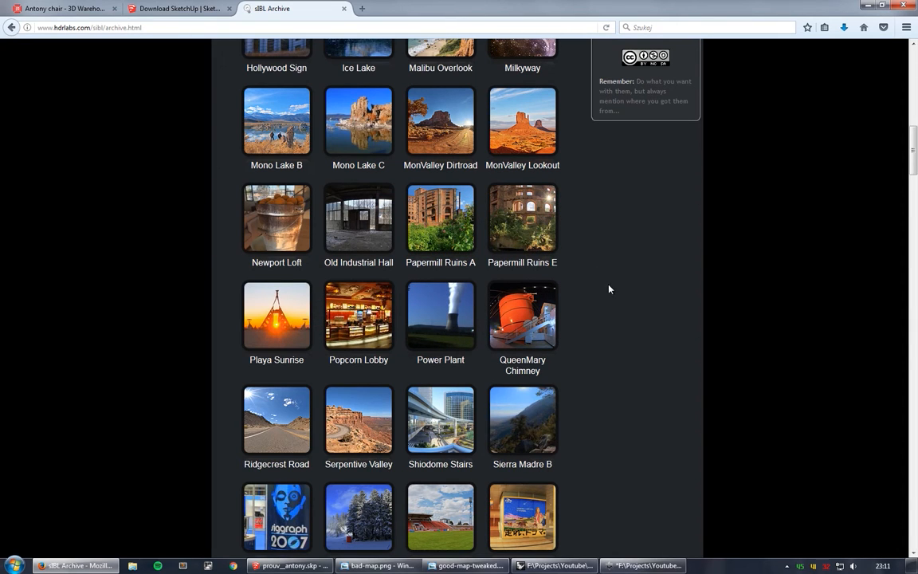
mouse_move(357, 216)
scroll(440, 219, "down", 4)
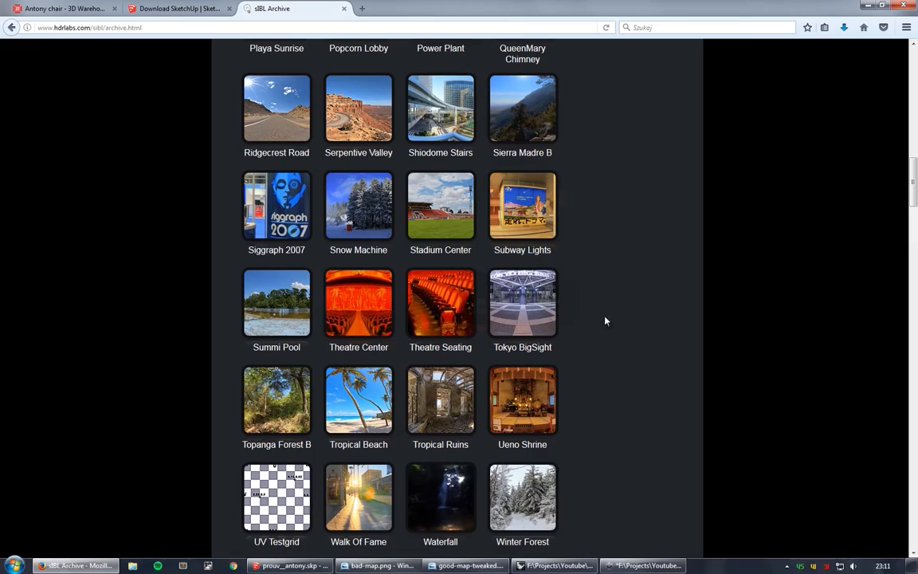
scroll(668, 324, "up", 10)
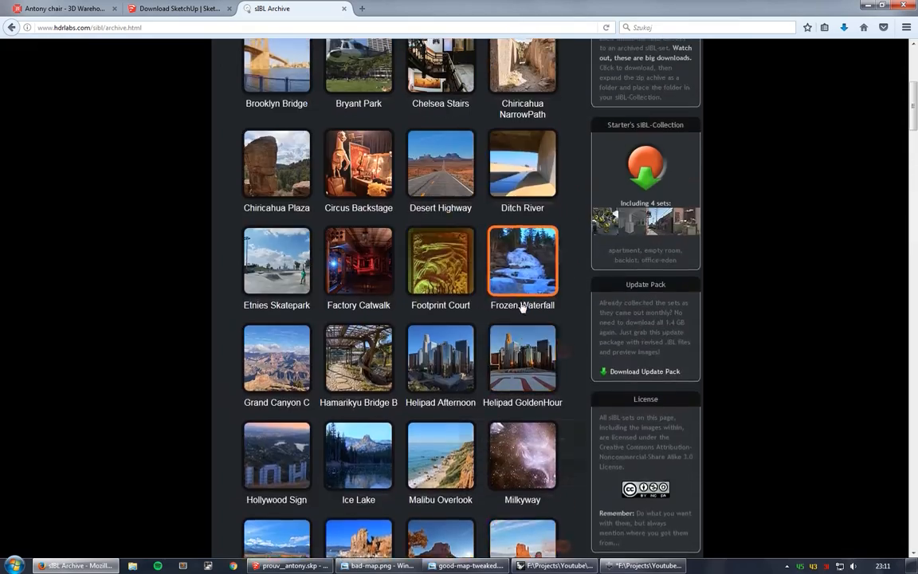
scroll(470, 335, "up", 3)
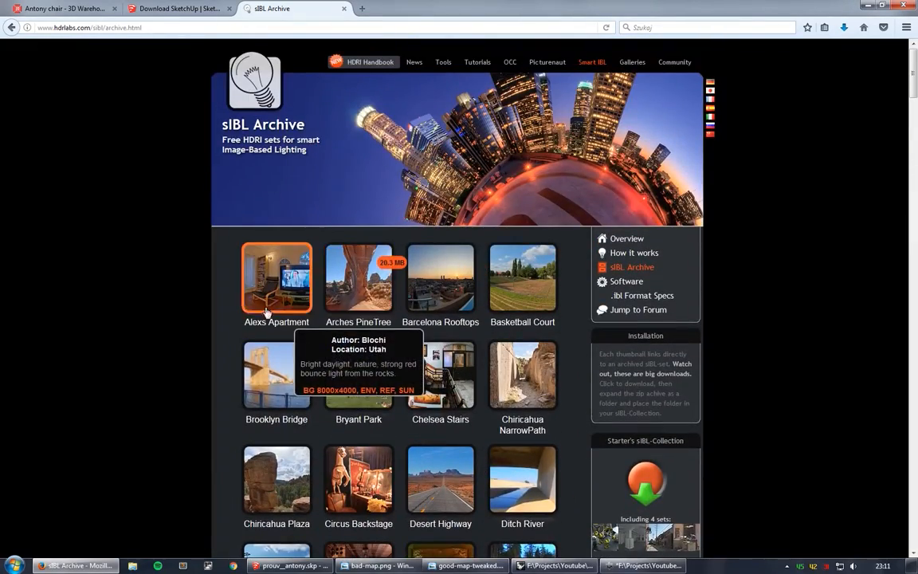
scroll(239, 319, "down", 3)
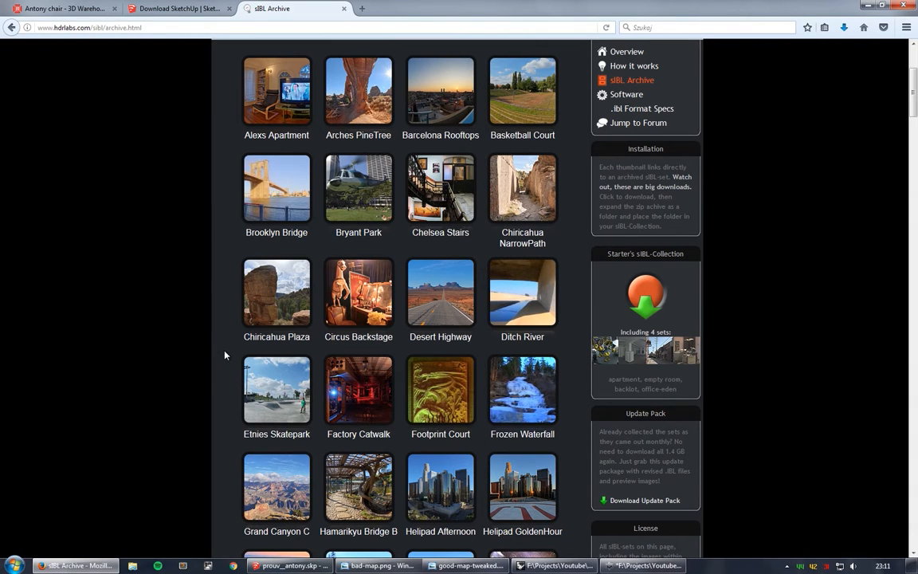
- Compare bad-map.png with good-map-tweaked.png in the photo viewer again, and switch back to OctaneRender
left_click(637, 565)
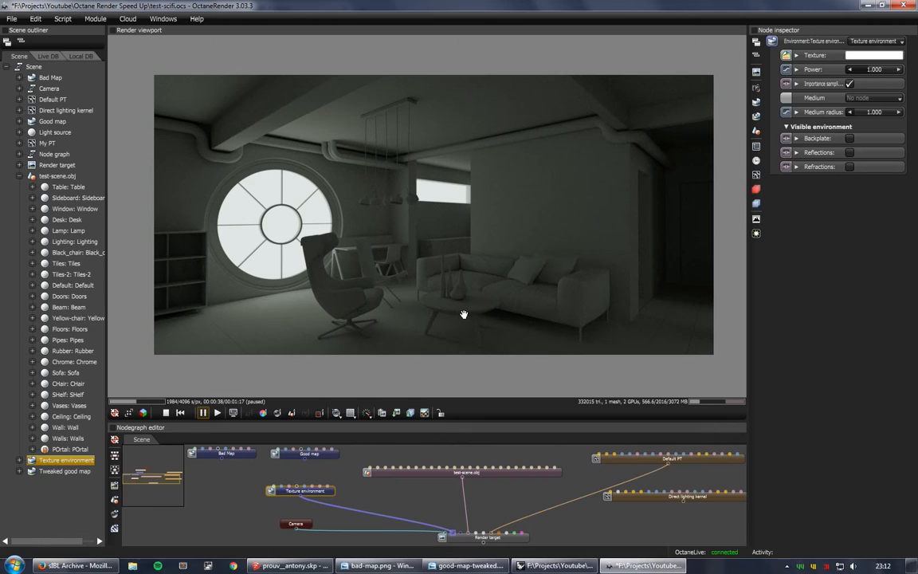
left_click(381, 565)
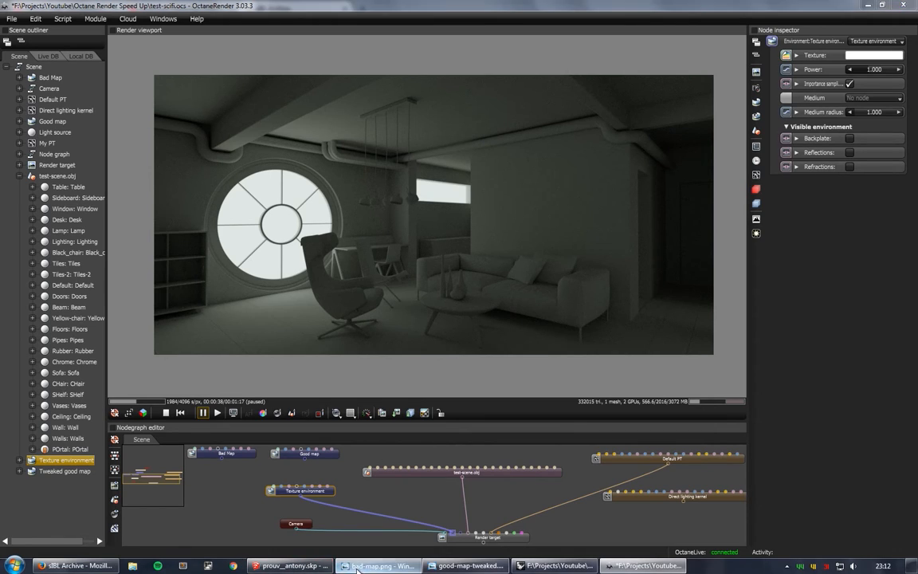
left_click(466, 565)
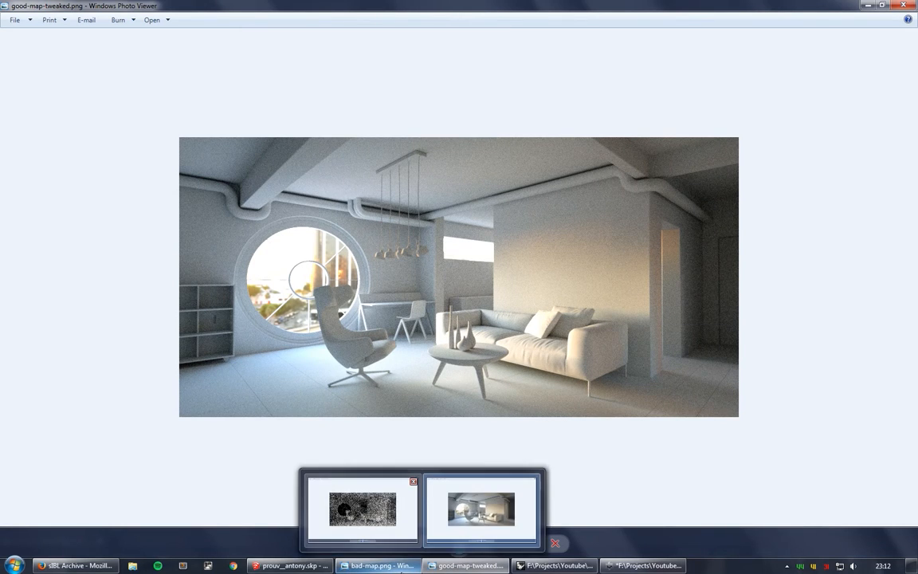
left_click(398, 566)
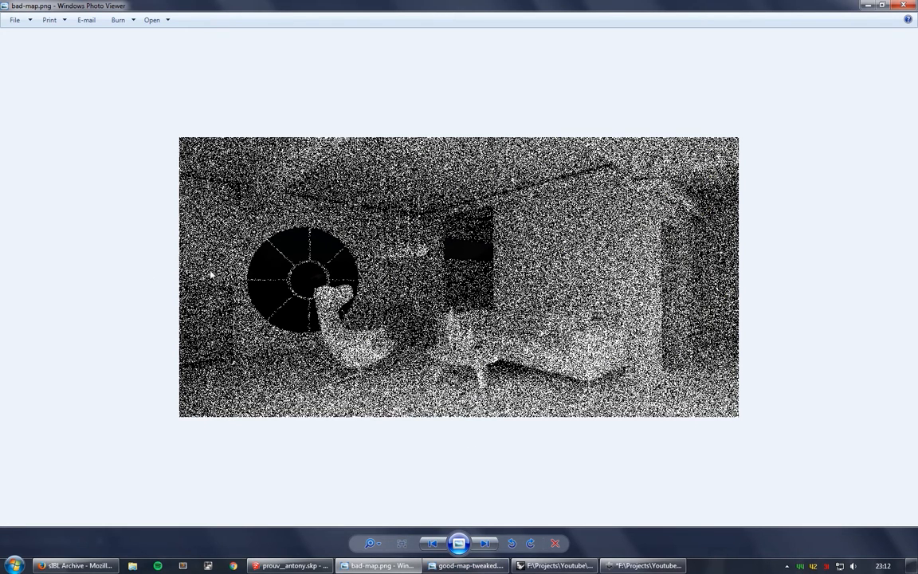
left_click(467, 565)
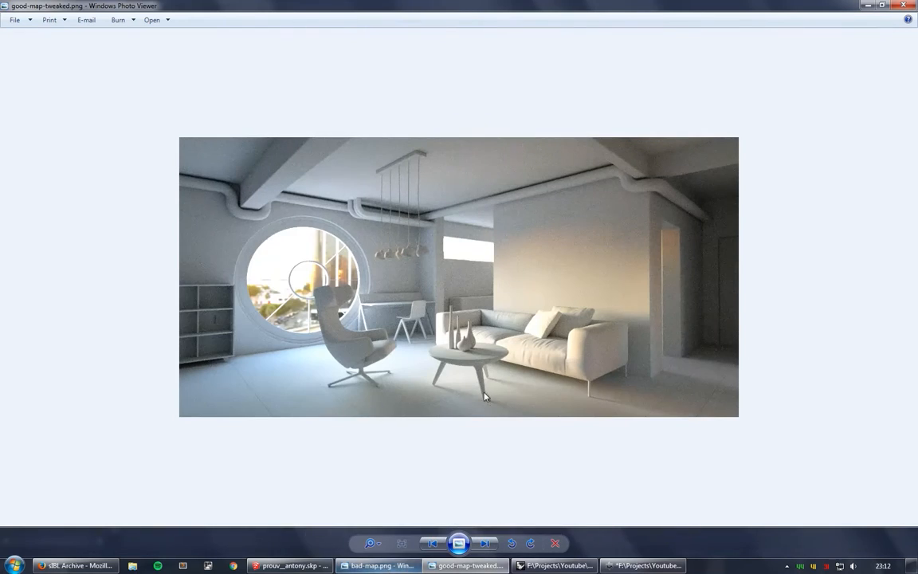
left_click(434, 563)
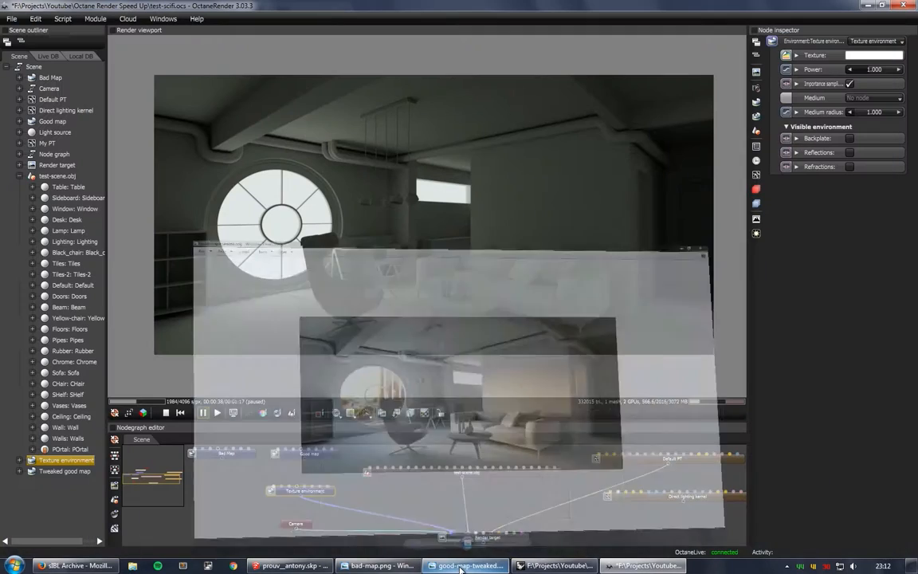
- Rearrange the Path tracing kernel, Direct lighting kernel, Texture environment and Bad Map nodes in the node graph
left_click(213, 492)
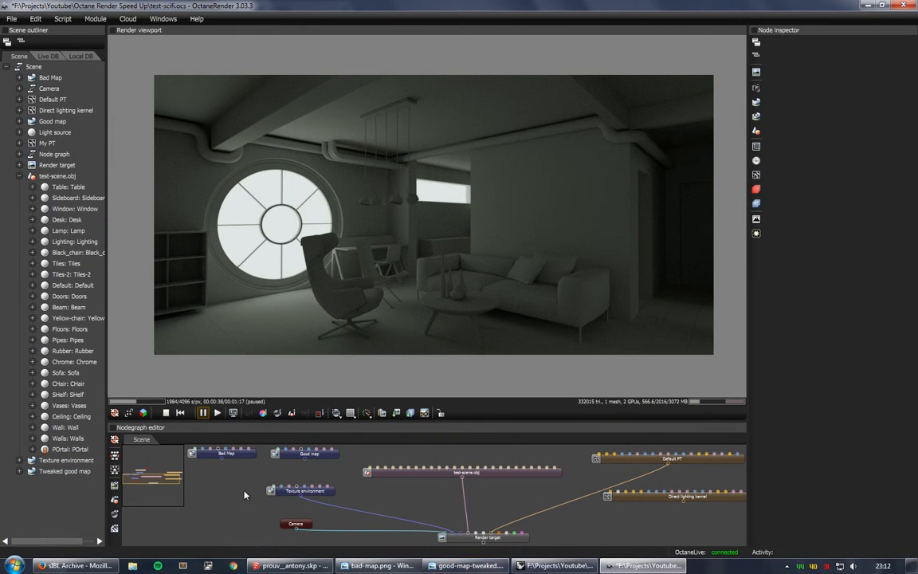
left_click(299, 489)
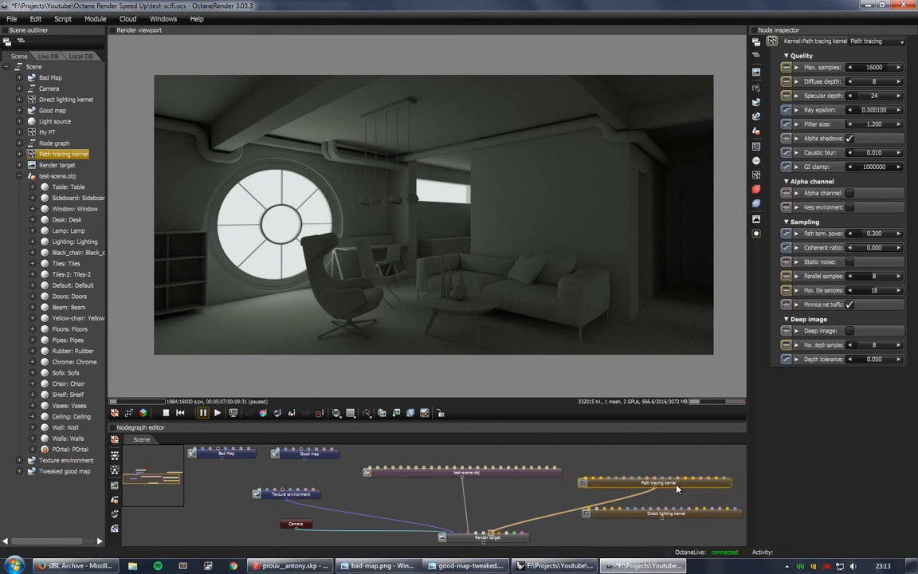
left_click_drag(676, 487, 676, 483)
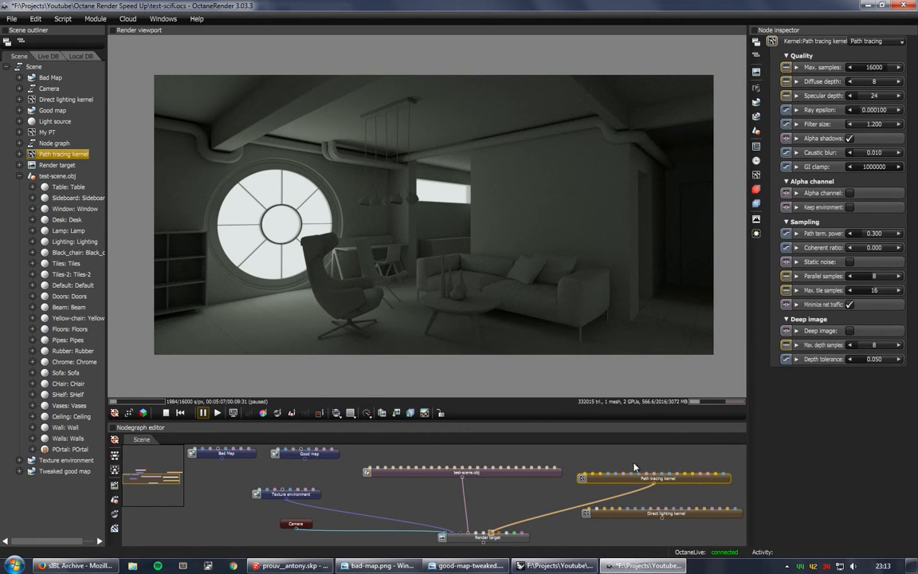
mouse_move(679, 483)
left_mouse_down()
mouse_move(669, 488)
mouse_move(668, 519)
left_mouse_up()
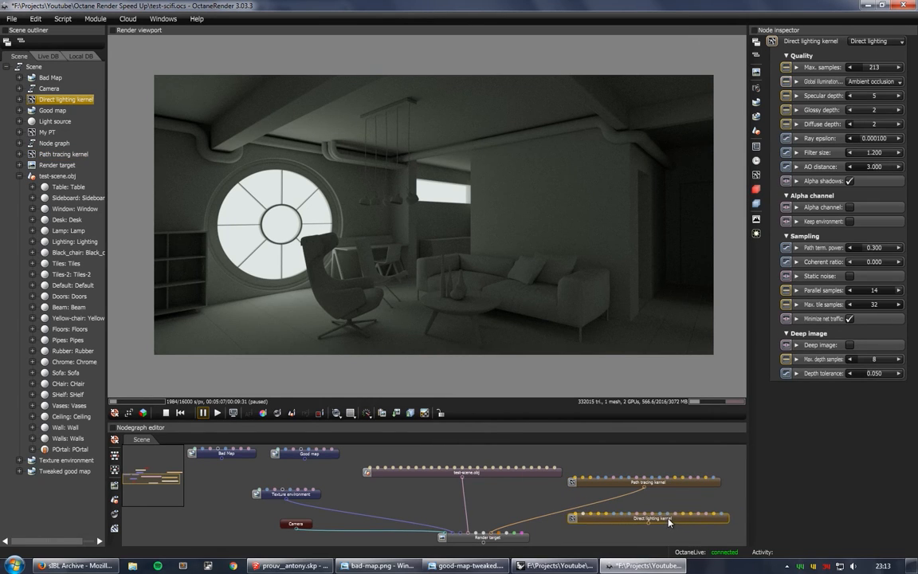
left_click(423, 507)
left_click_drag(296, 494, 282, 496)
left_click_drag(239, 452, 244, 466)
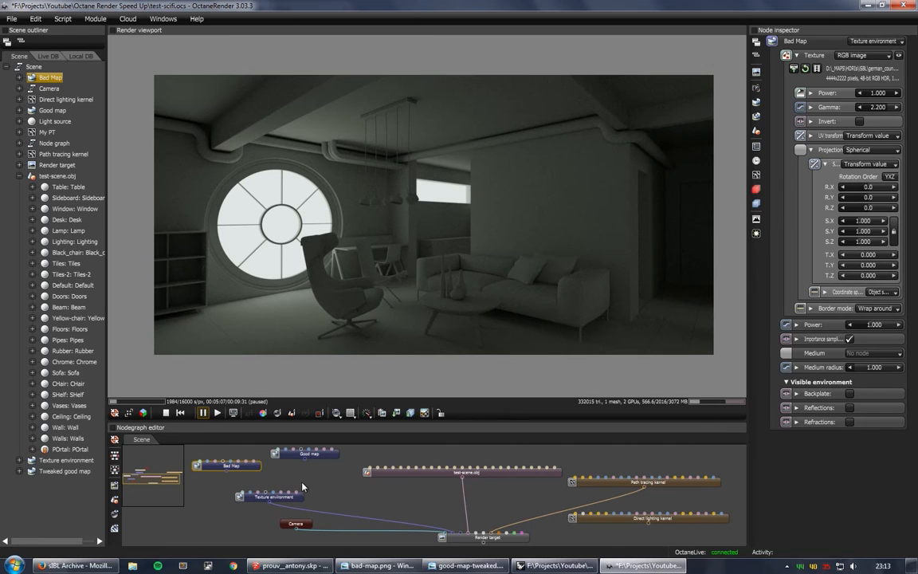
- Render with Bad Map connected to the Render target's Environment input, and compare the result with bad-map.png
left_click(811, 150)
left_click(796, 55)
left_click_drag(232, 470, 451, 532)
left_click(218, 412)
left_click(509, 535)
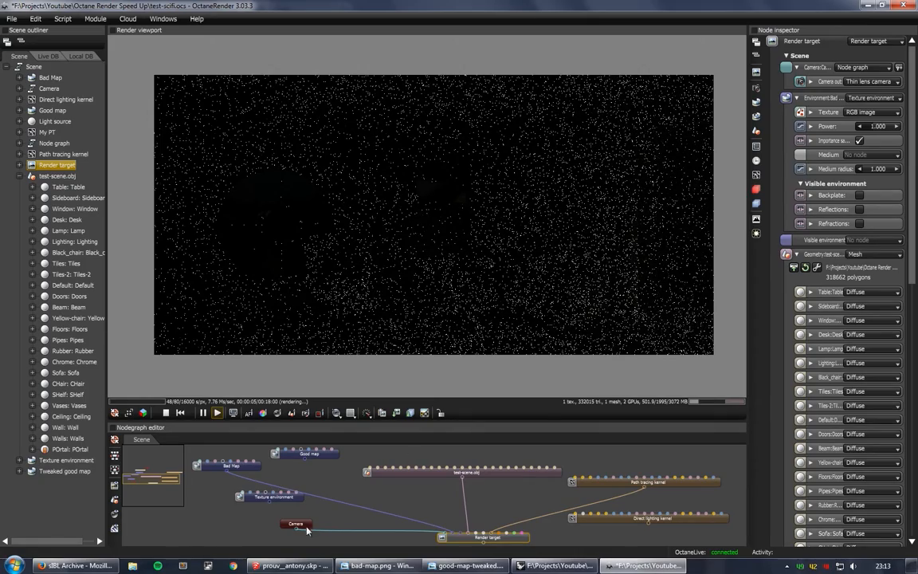
left_click(397, 566)
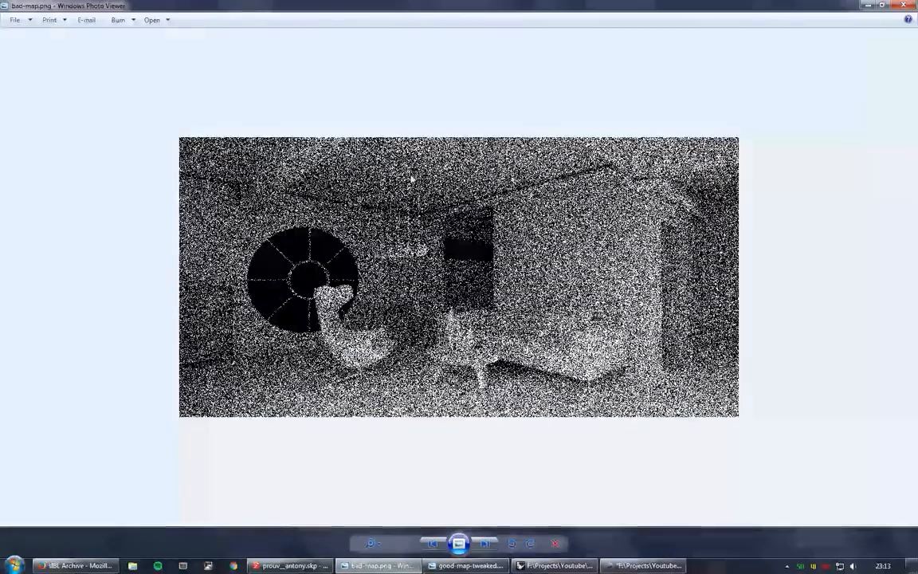
left_click(402, 567)
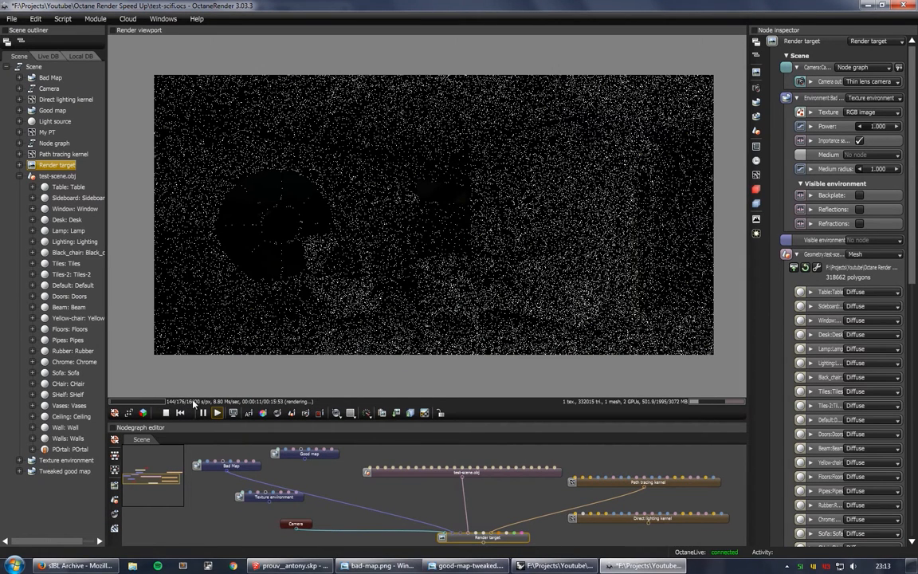
- Set the Path tracing kernel's Max. samples to 1024
left_click(626, 488)
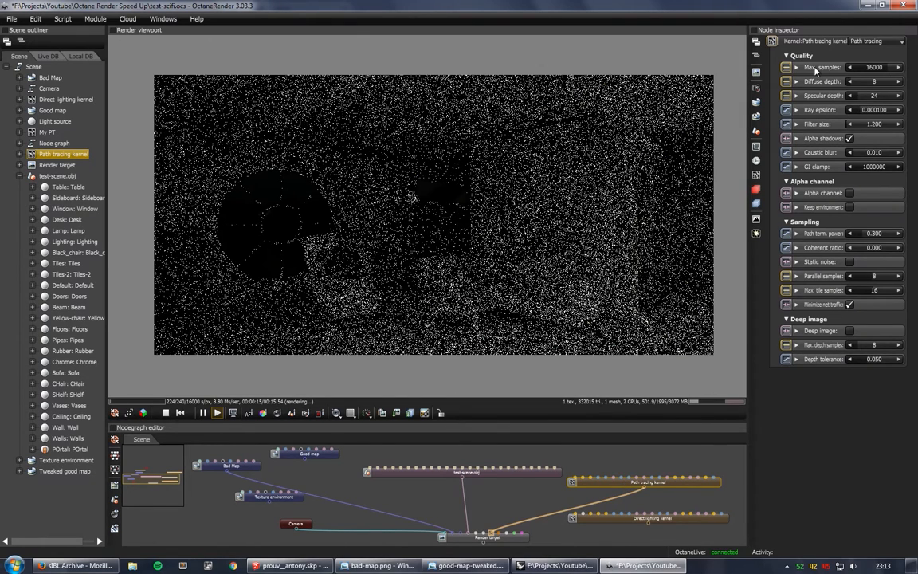
double_click(898, 67)
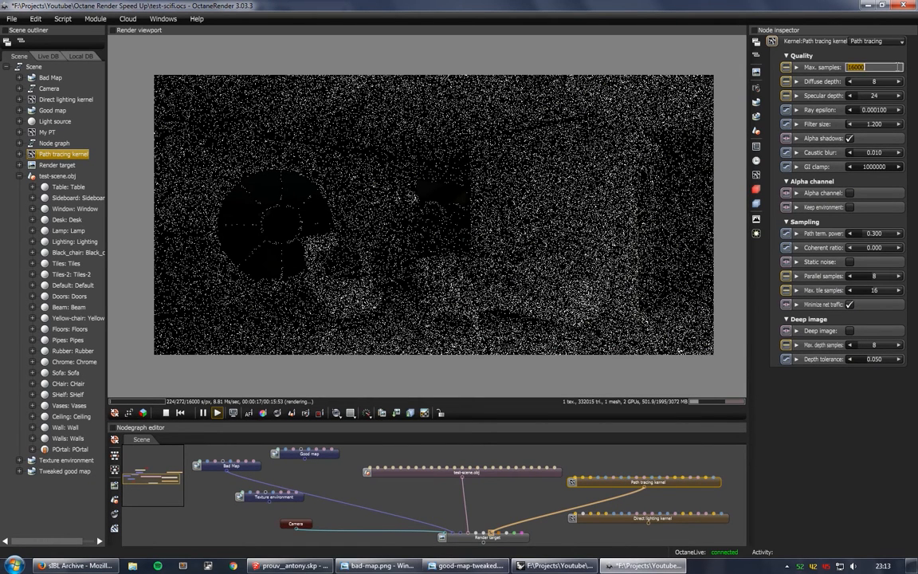
type("102424")
key("Return")
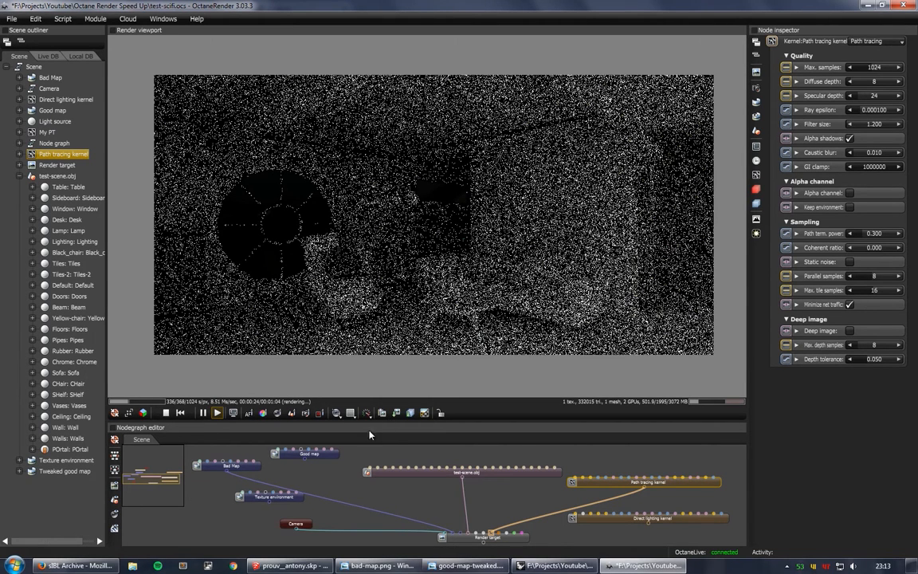
- Inspect the Thin lens camera node inside the Camera node graph, and return to the Scene graph
left_click(295, 523)
double_click(295, 524)
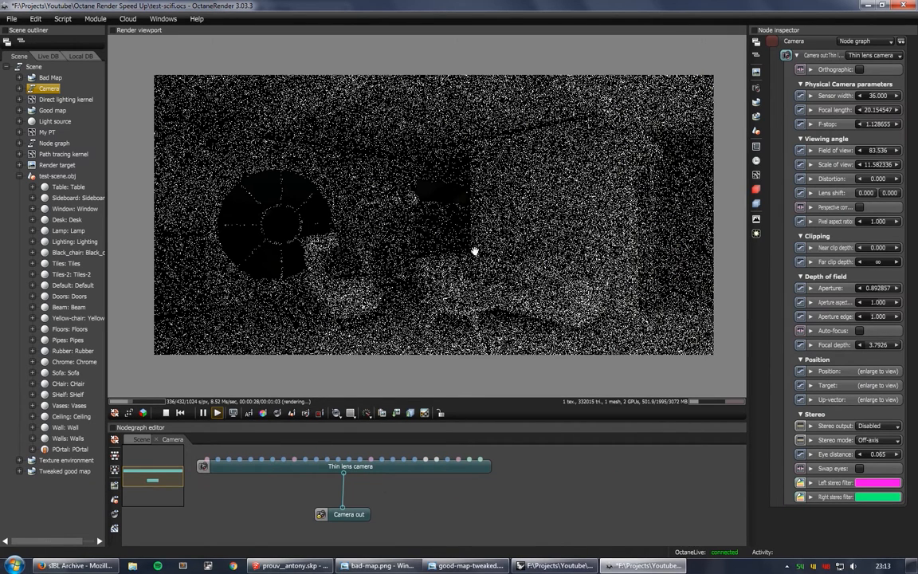
left_click(140, 440)
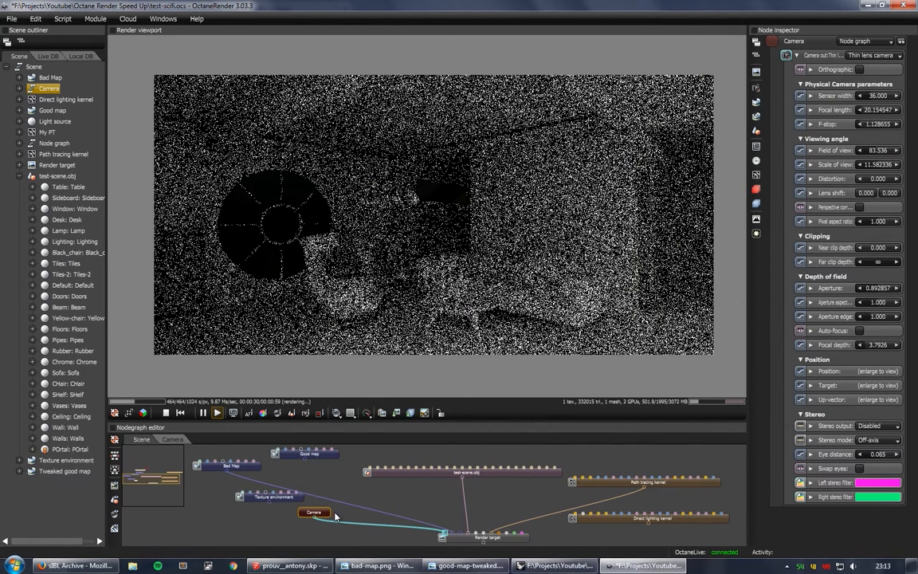
double_click(295, 523)
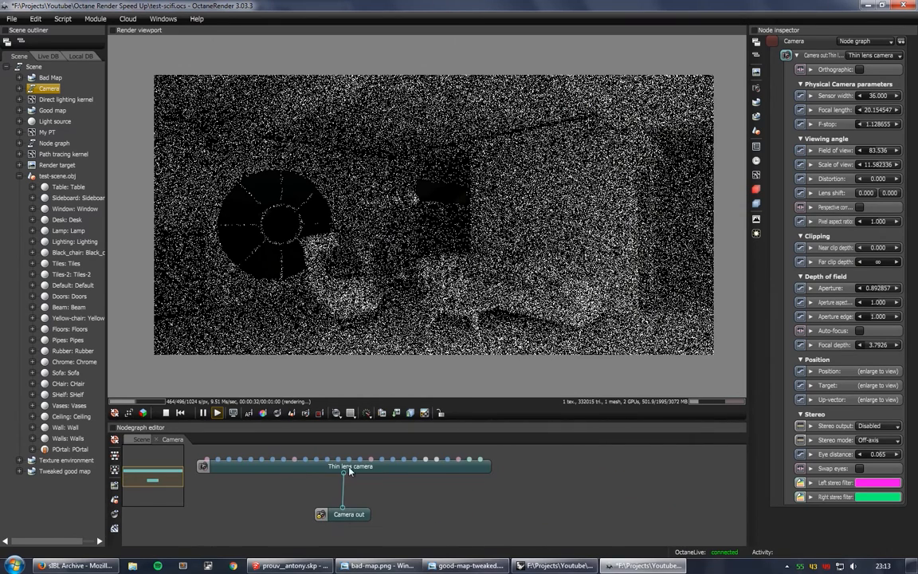
left_click(140, 439)
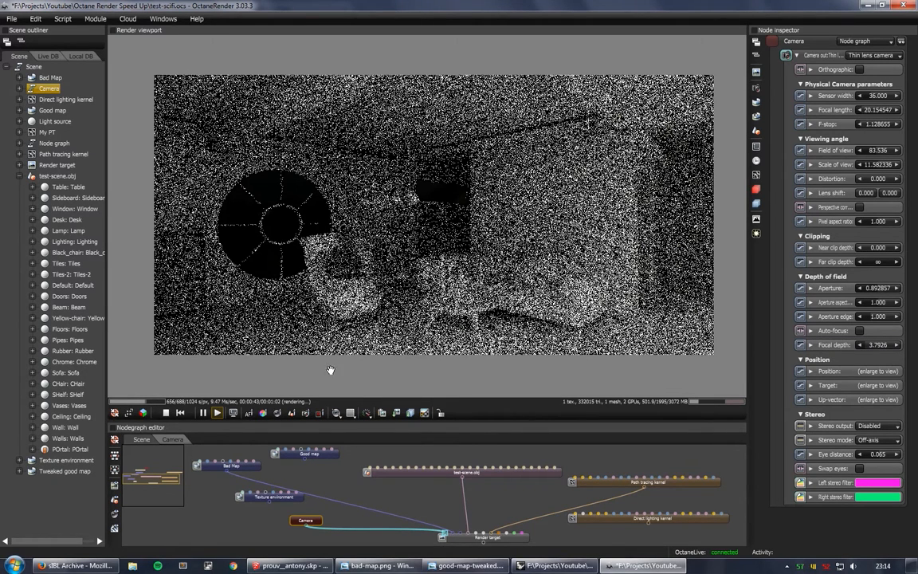
- Connect the Good map node to the Render target's Environment input, and pause the resulting render
left_click_drag(311, 452, 317, 463)
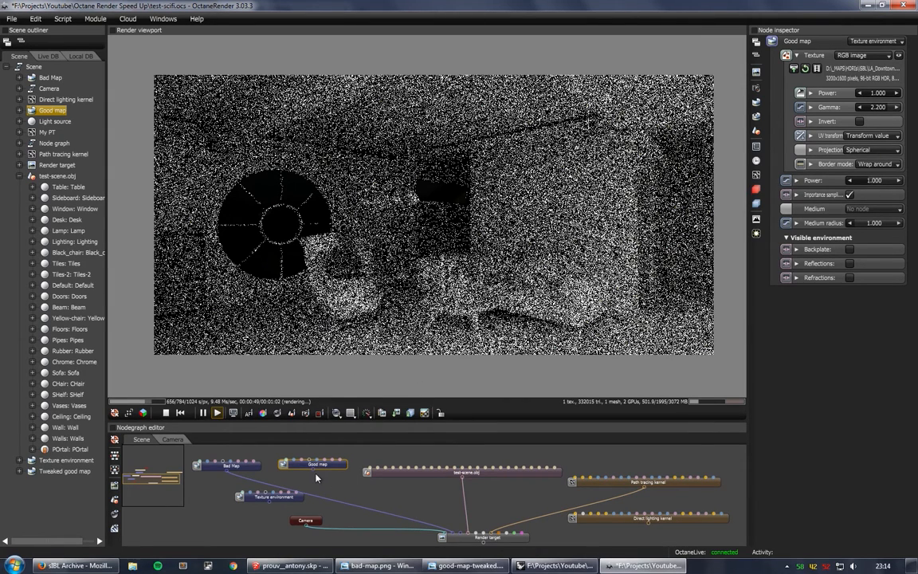
left_click_drag(380, 496, 448, 531)
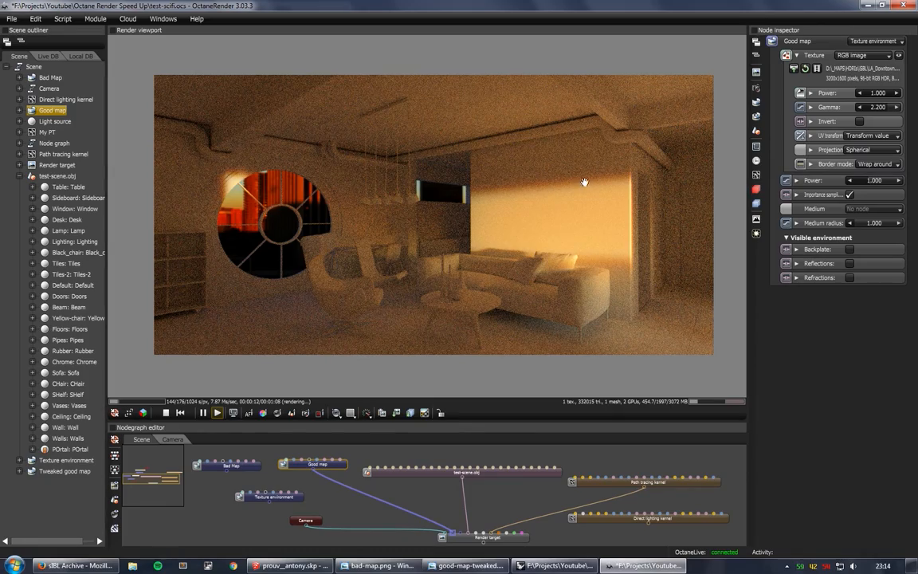
left_click(363, 566)
left_click(362, 566)
left_click(203, 413)
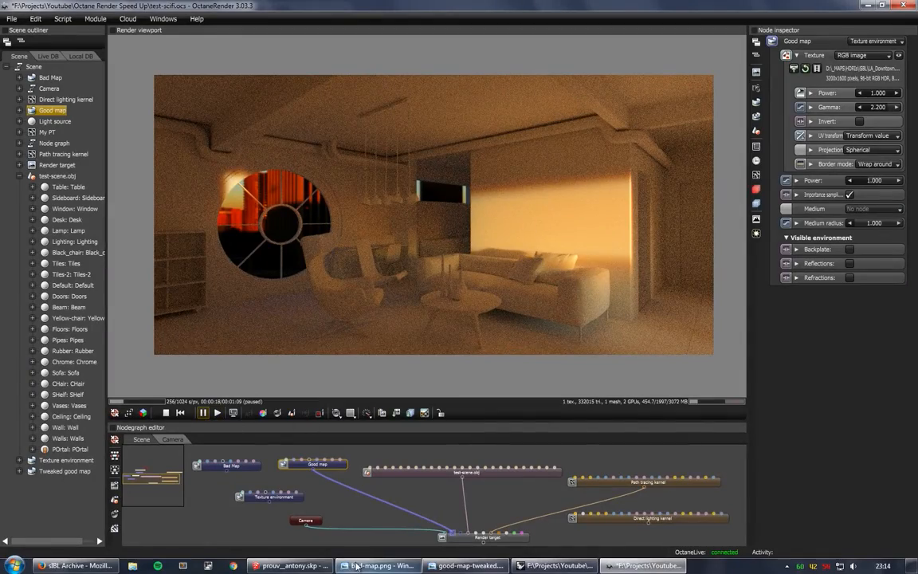
- Compare the paused Good map render with bad-map.png in the photo viewer, and return to OctaneRender
left_click(359, 564)
left_click(371, 566)
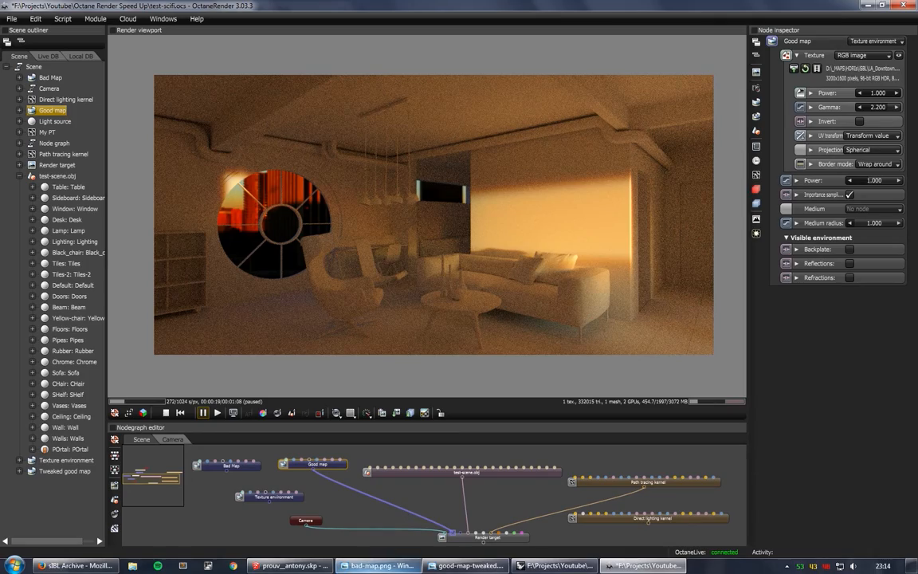
left_click(369, 566)
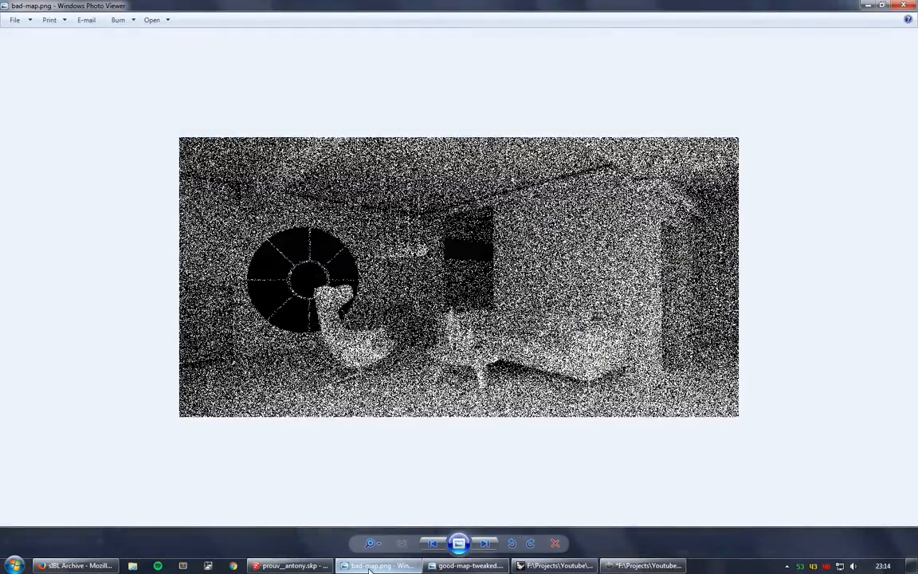
left_click(369, 567)
- Show the Good map node's settings in a wider node inspector, and resume the render
left_click(323, 519)
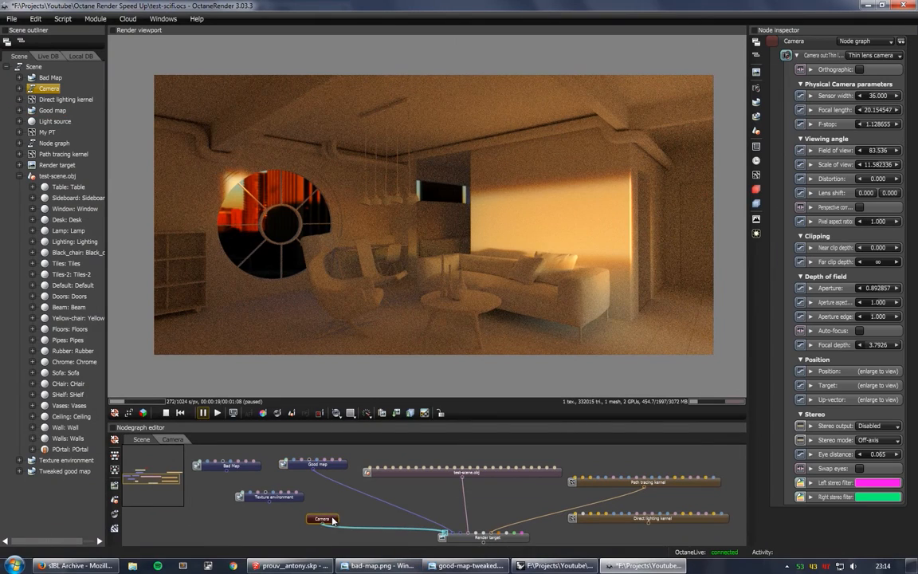
left_click(344, 517)
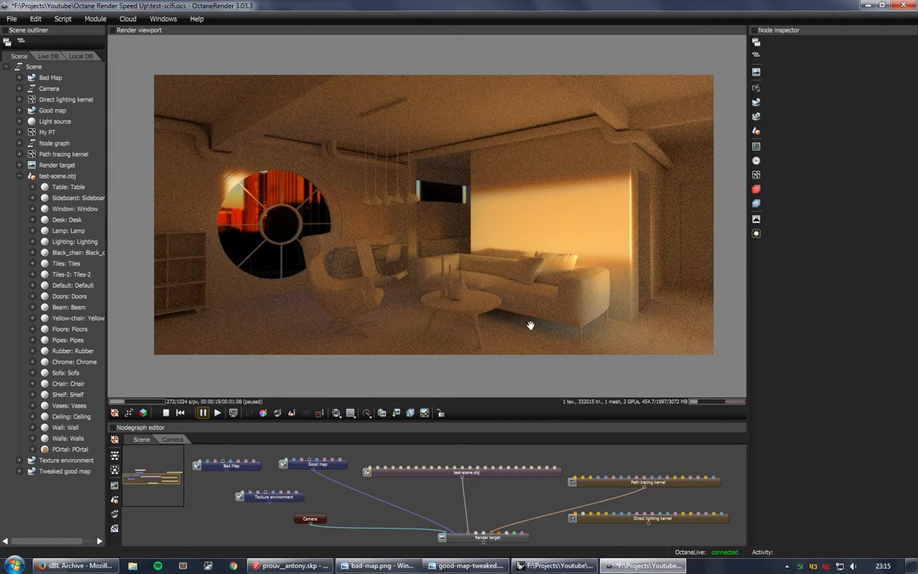
left_click(342, 466)
mouse_move(336, 465)
left_mouse_down()
mouse_move(314, 467)
mouse_move(336, 471)
left_mouse_up()
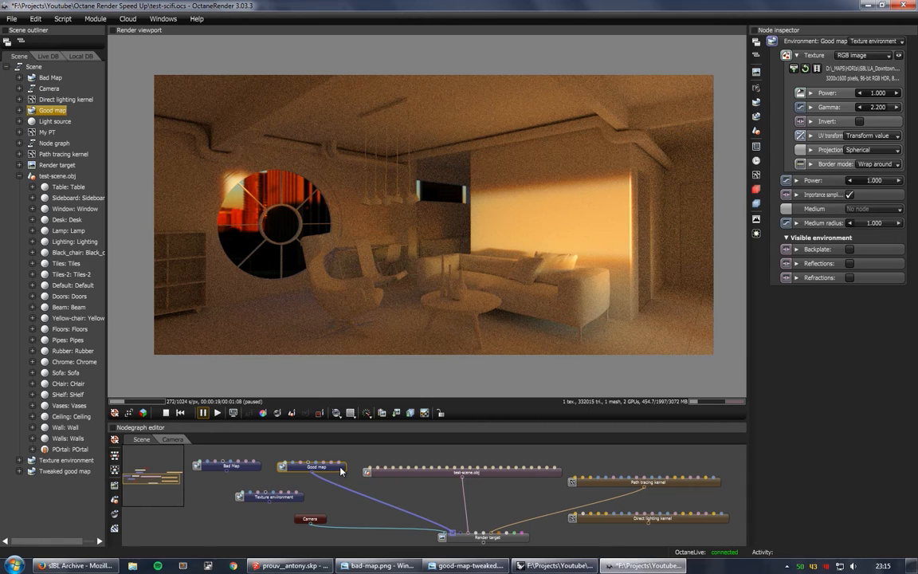
left_click_drag(745, 226, 719, 224)
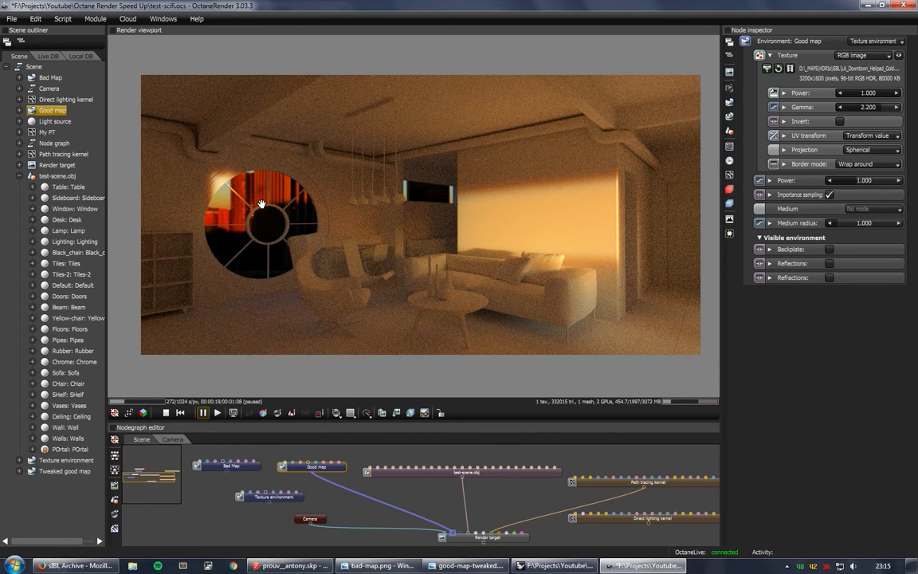
left_click(216, 412)
- Try a Gamma of 0.878 on the Good map's texture, and set it back to 2.2
left_click_drag(880, 109, 868, 108)
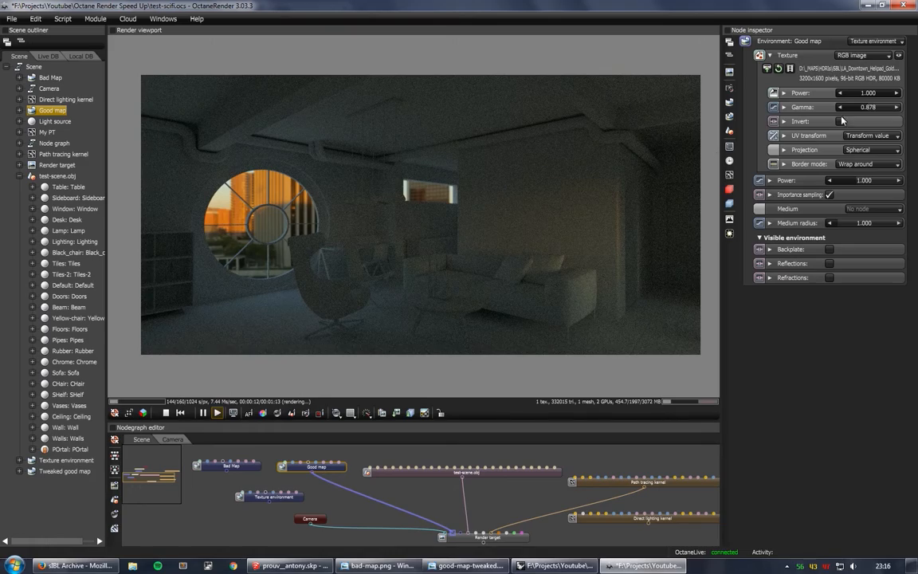
double_click(870, 106)
type("2.")
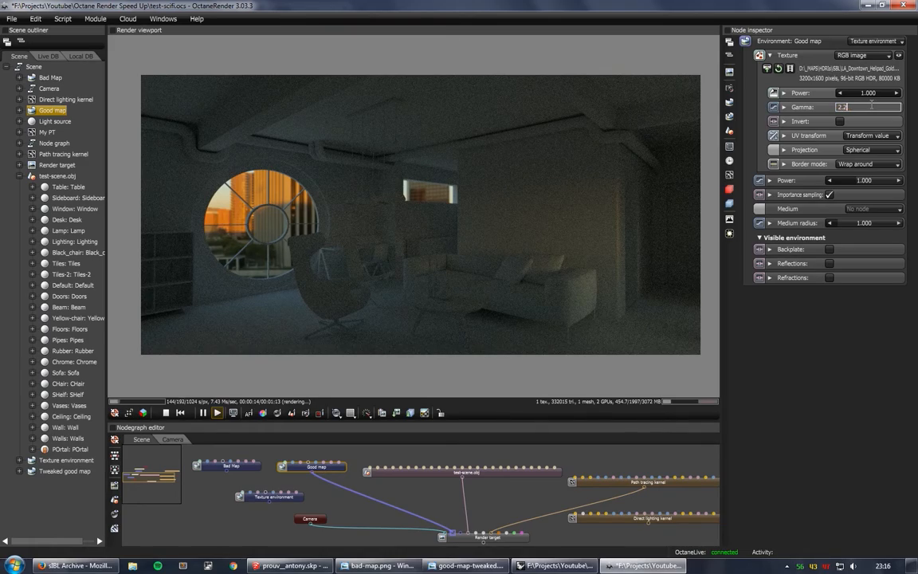
type("2")
key("Return")
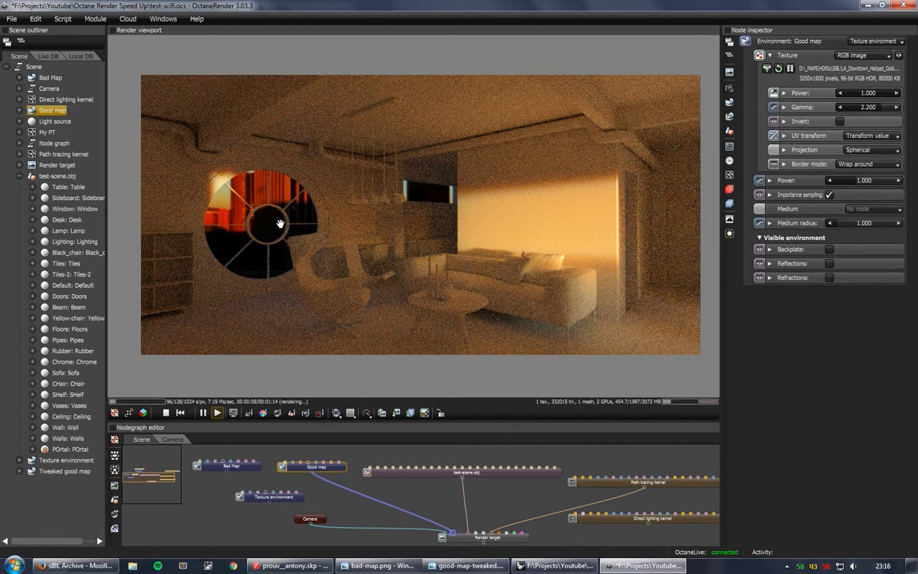
- Set the Gamma of the Good map's texture to 1
left_click(871, 107)
type("1")
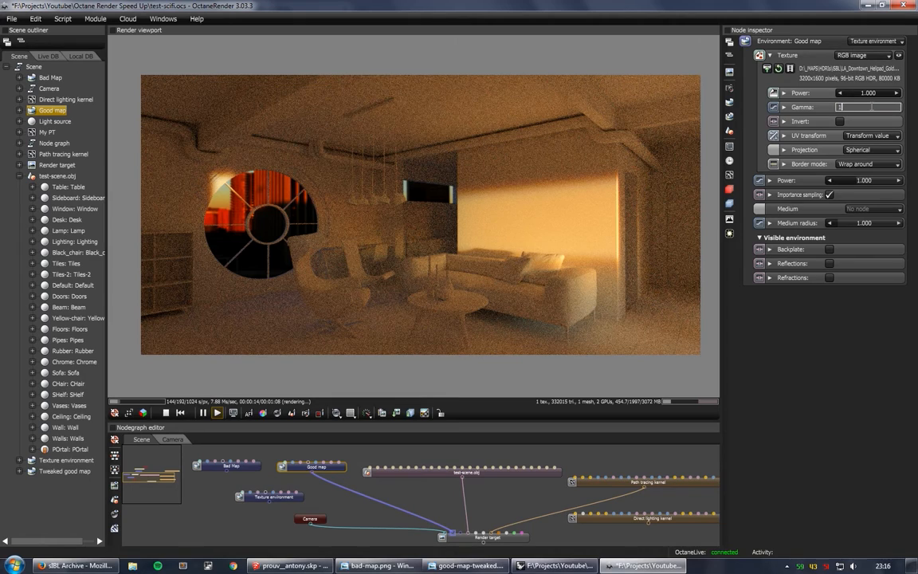
key("Return")
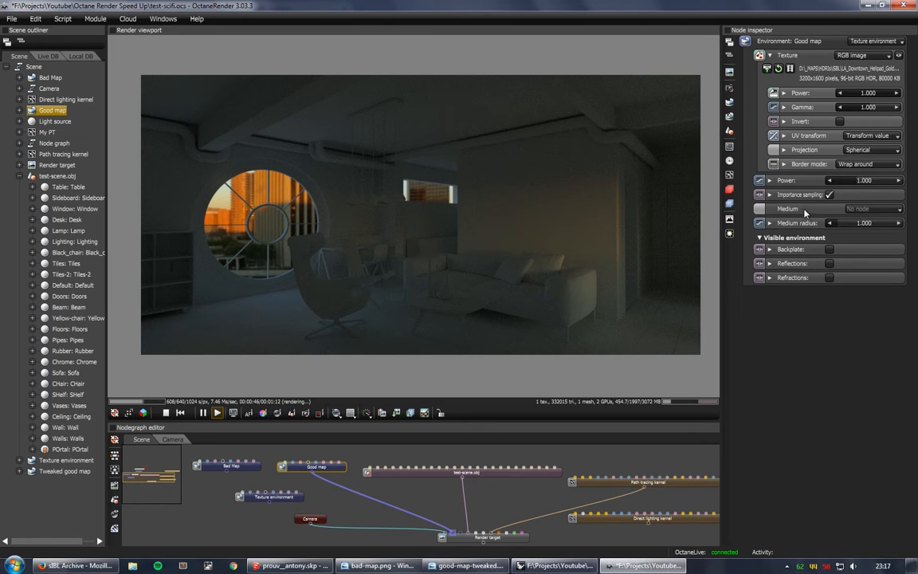
- Set the Good map environment's Power to 5, leaving the texture's own Power unchanged
double_click(860, 181)
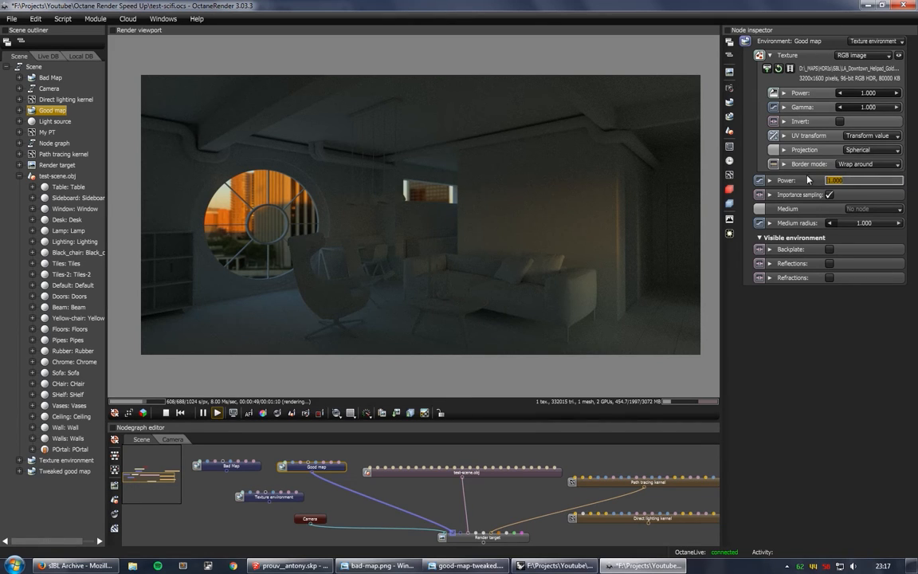
left_click(769, 55)
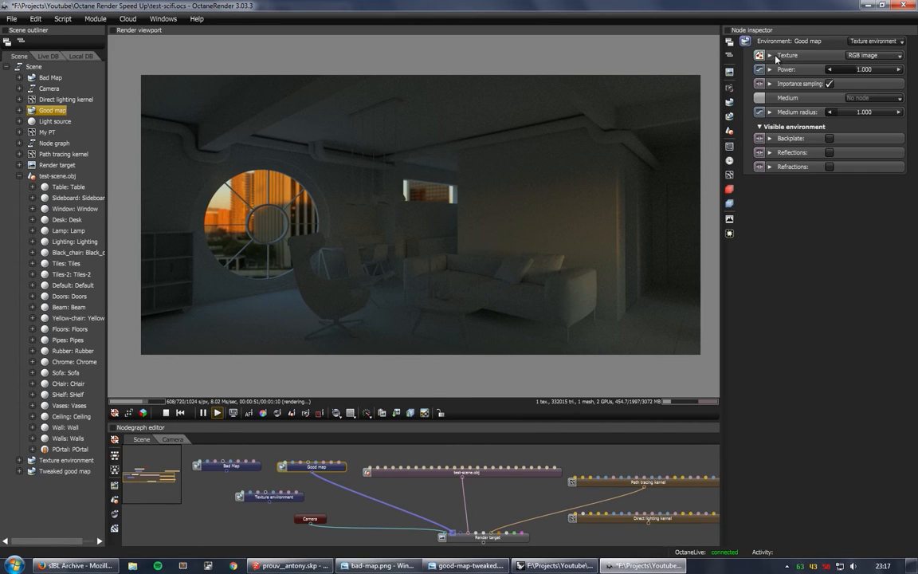
left_click(785, 56)
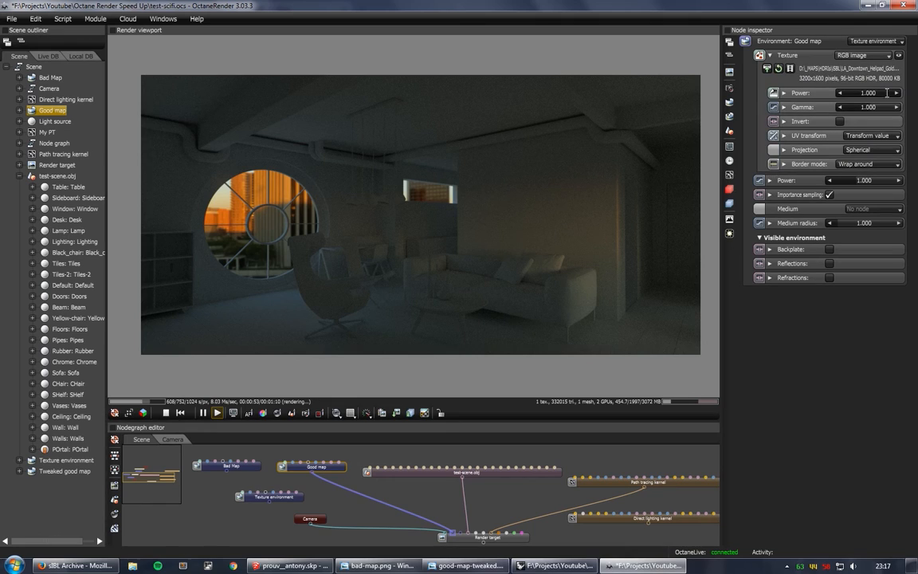
double_click(860, 180)
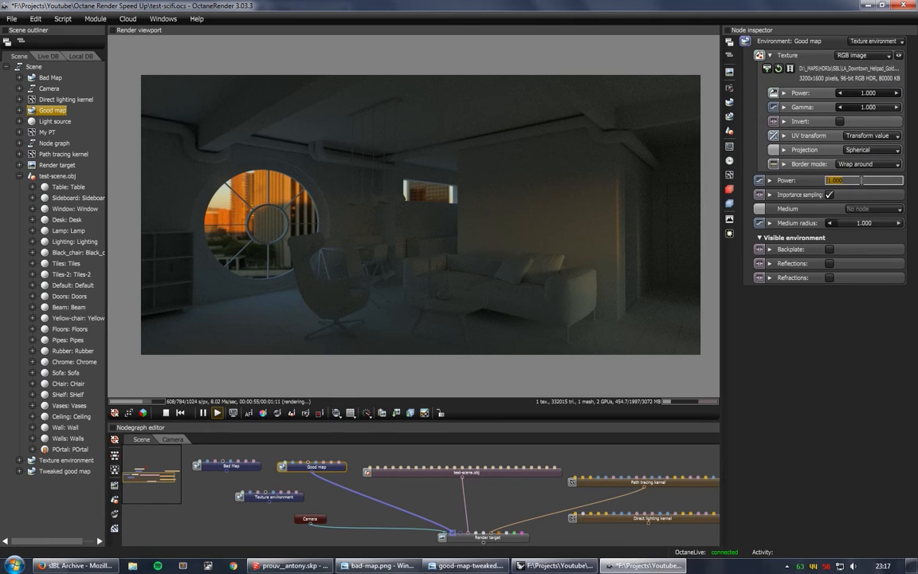
type("5")
key("Return")
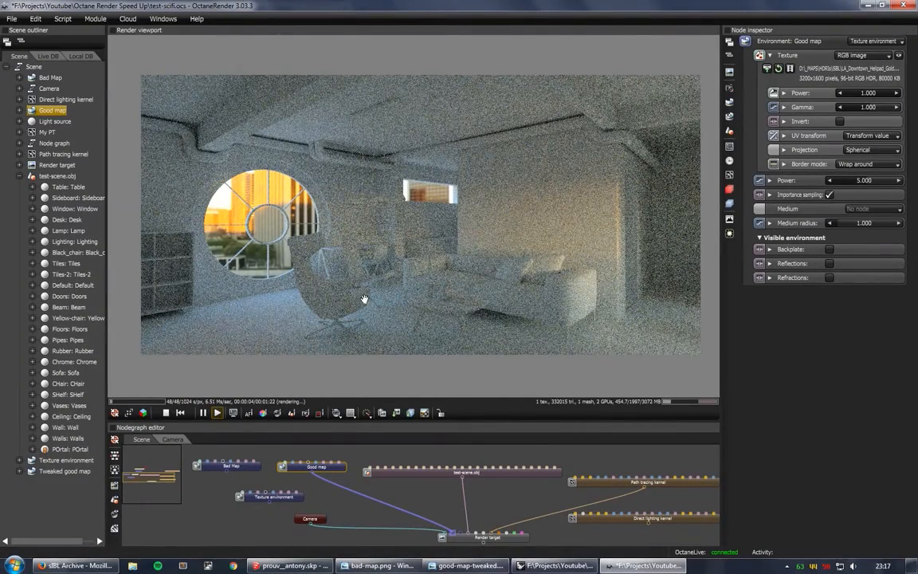
- Refine render regions over the coffee table, back wall and sofa in turn, and clear the region
left_click(319, 412)
left_click_drag(395, 260, 528, 338)
left_click_drag(431, 163, 572, 269)
left_click_drag(500, 242, 575, 312)
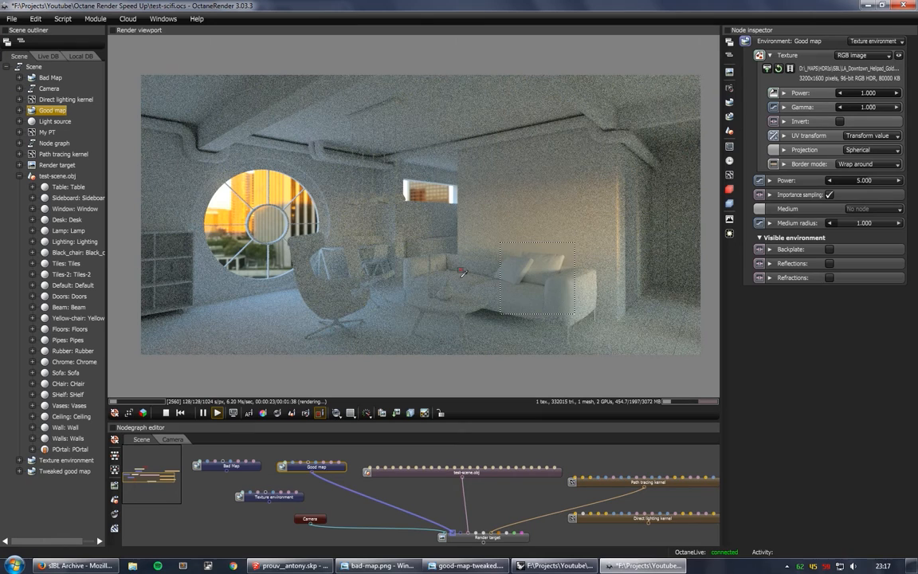
left_click_drag(454, 275, 534, 332)
left_click(527, 255)
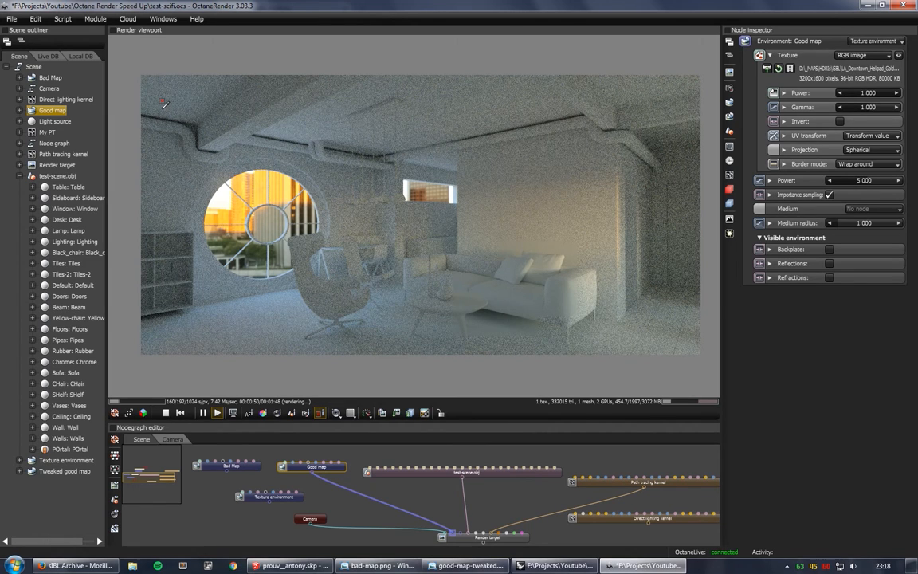
- Refine render regions over the dark corner, bookshelf, rear chairs, pendant lamps and ceiling pipes, and clear the region
left_click_drag(638, 142, 682, 187)
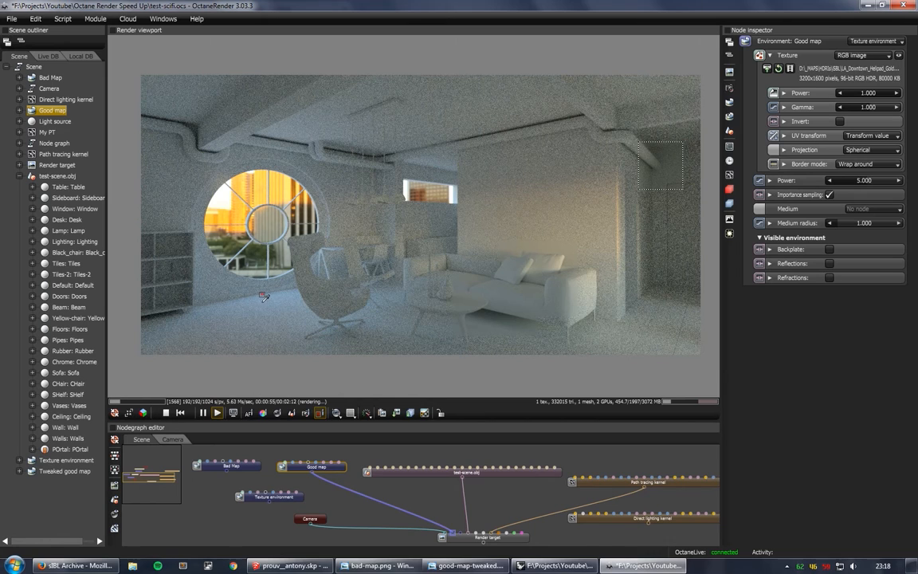
left_click_drag(638, 122, 701, 213)
left_click_drag(184, 216, 155, 335)
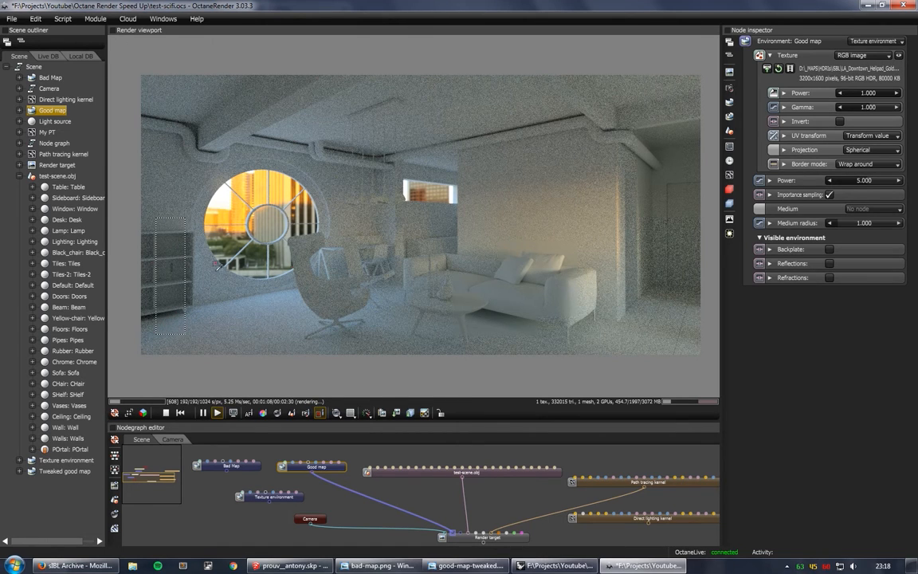
left_click_drag(360, 227, 411, 300)
left_click_drag(353, 137, 425, 215)
left_click_drag(175, 120, 223, 159)
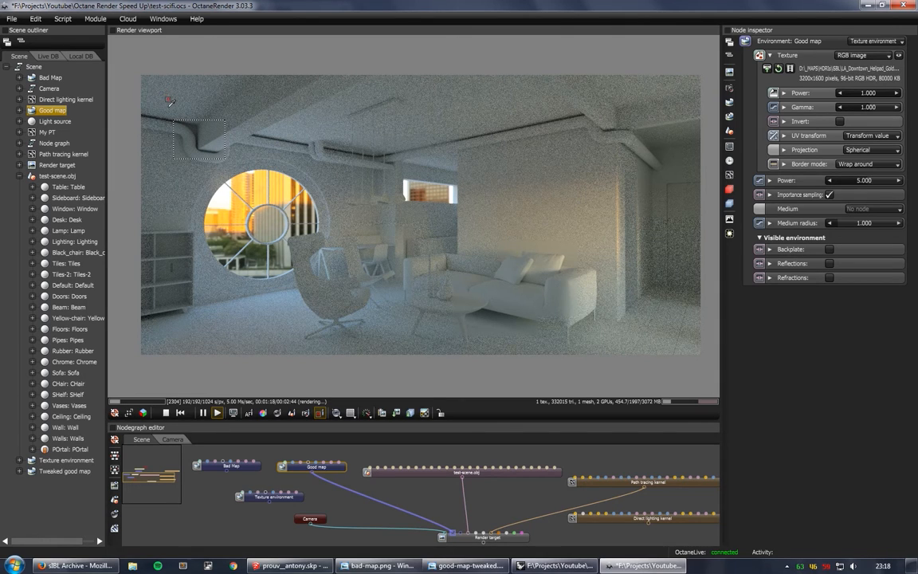
left_click_drag(153, 88, 215, 123)
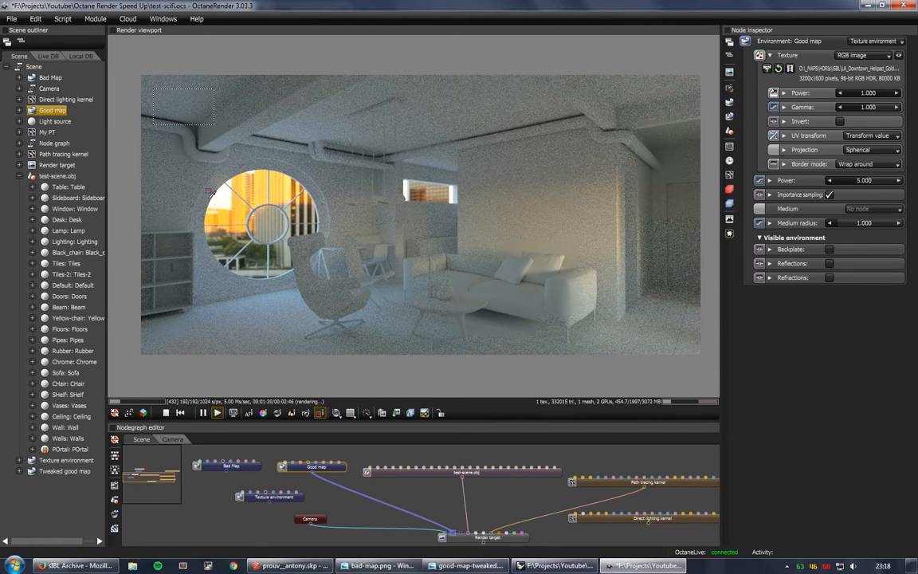
left_click(359, 151)
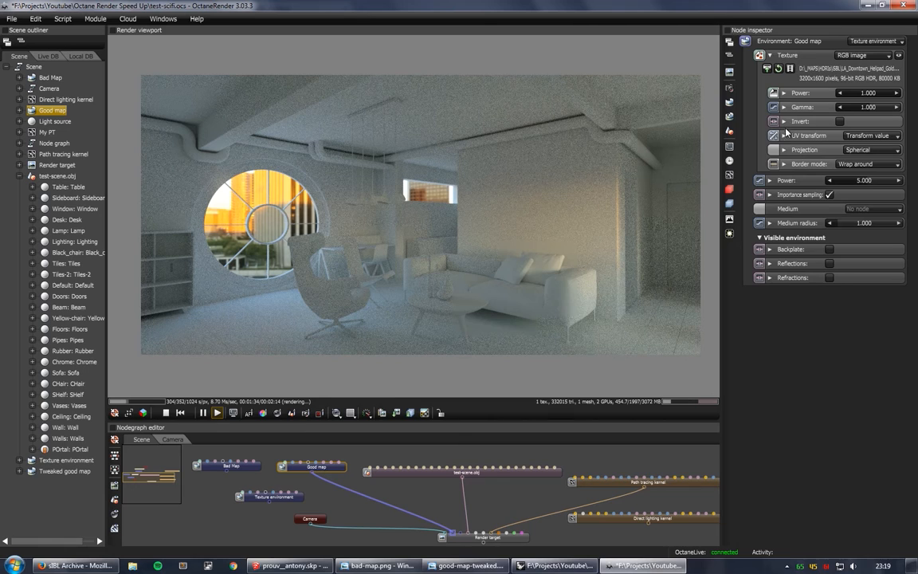
- Rotate the Good map's spherical projection to R.Y -191.4, and check the armchair with a temporary render region
left_click(823, 151)
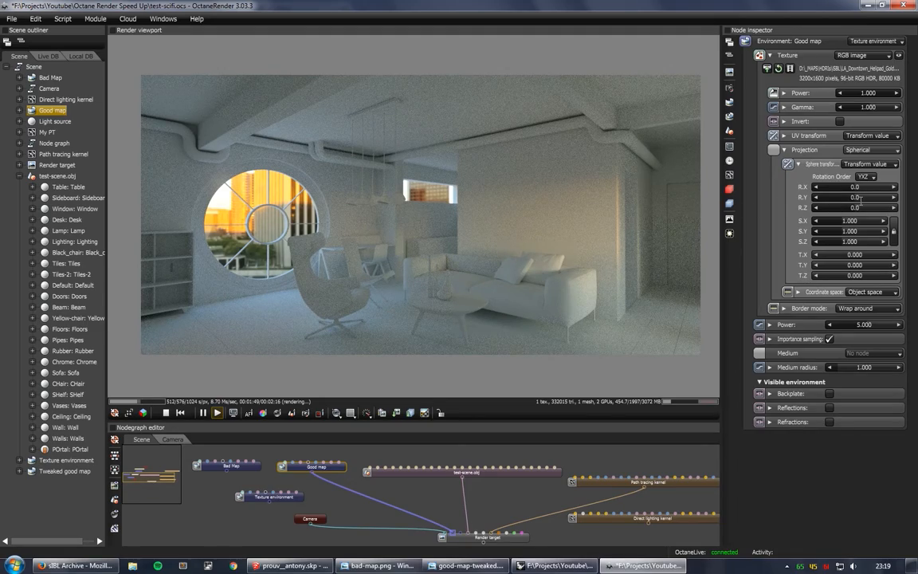
left_click_drag(852, 197, 834, 197)
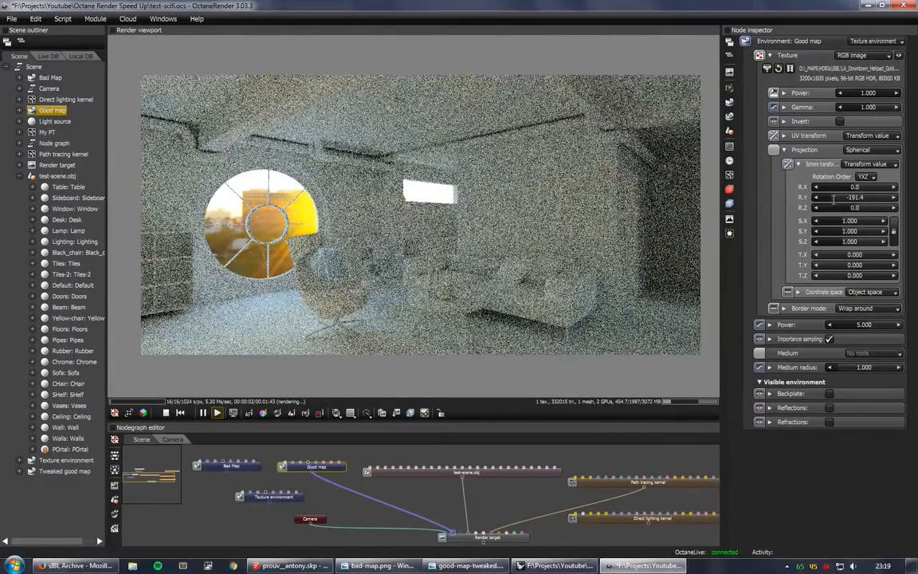
left_click(321, 413)
left_click_drag(275, 271, 374, 346)
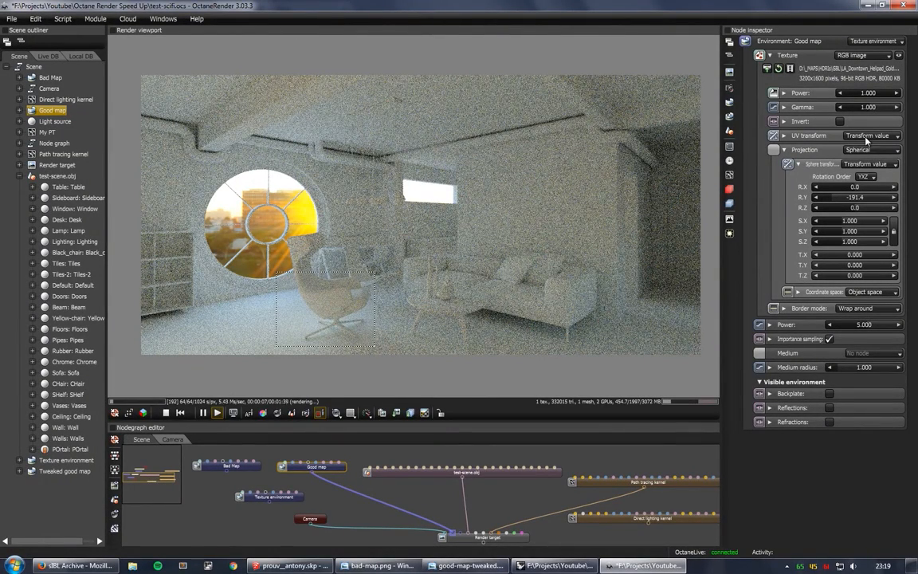
left_click(401, 305)
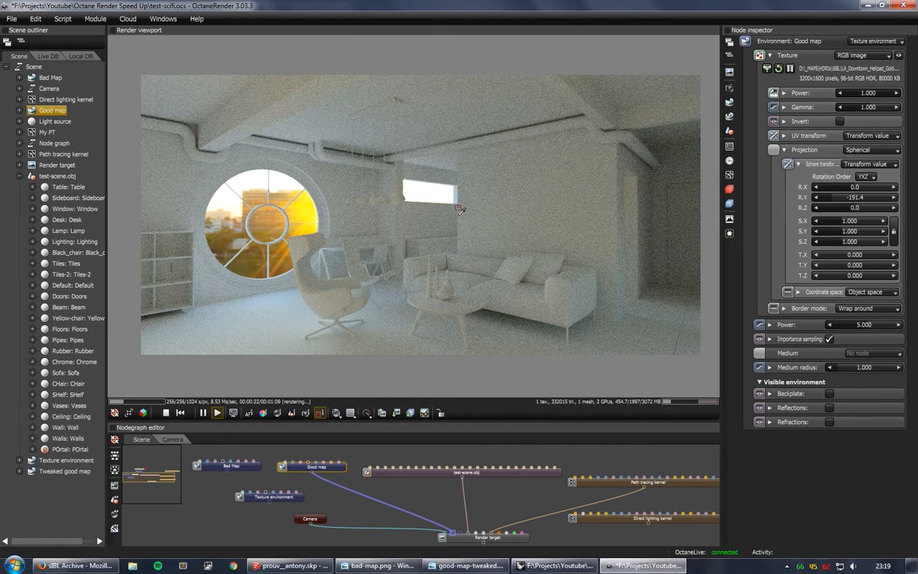
- Try the Path tracing kernel's Alpha channel option, turn it off again, and check a render region beside the round window
left_click(681, 488)
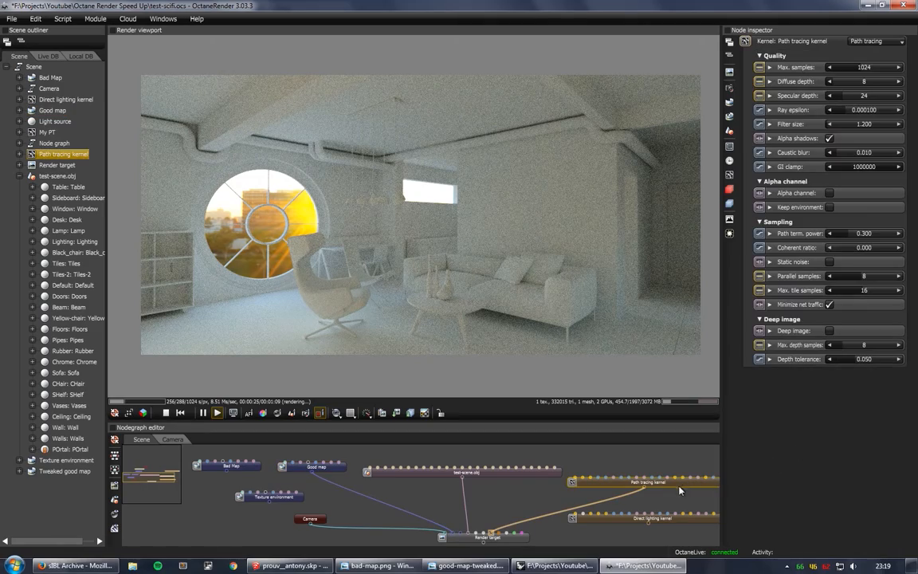
left_click(829, 193)
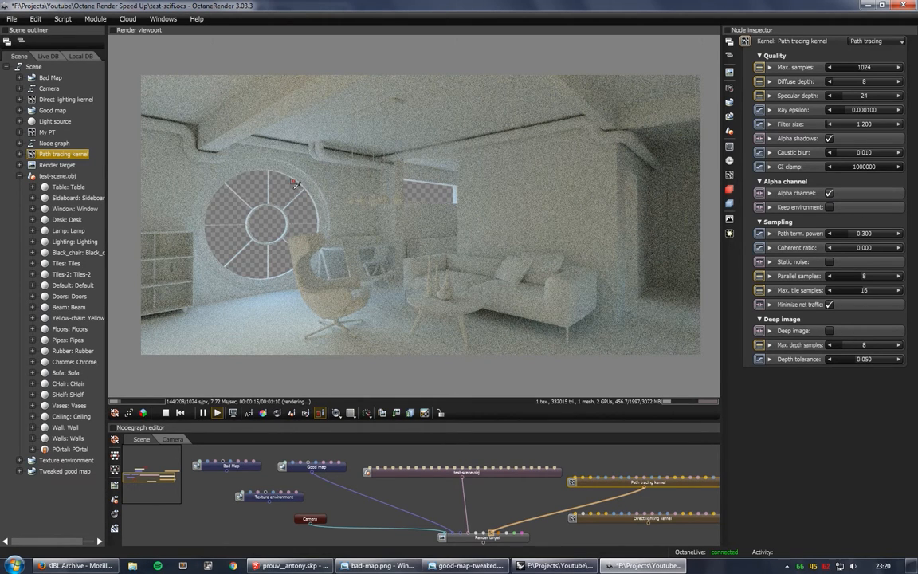
left_click(828, 195)
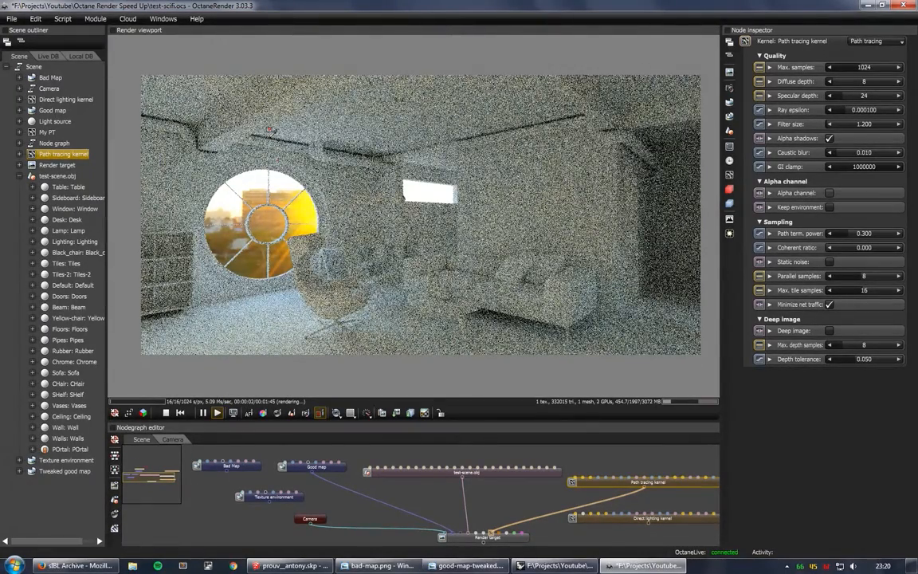
left_click_drag(268, 127, 384, 214)
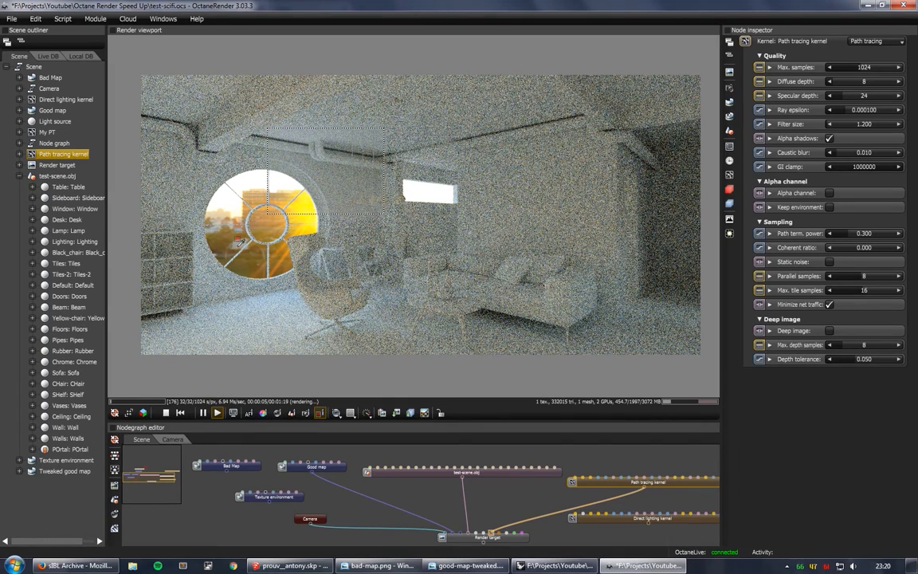
left_click(416, 304)
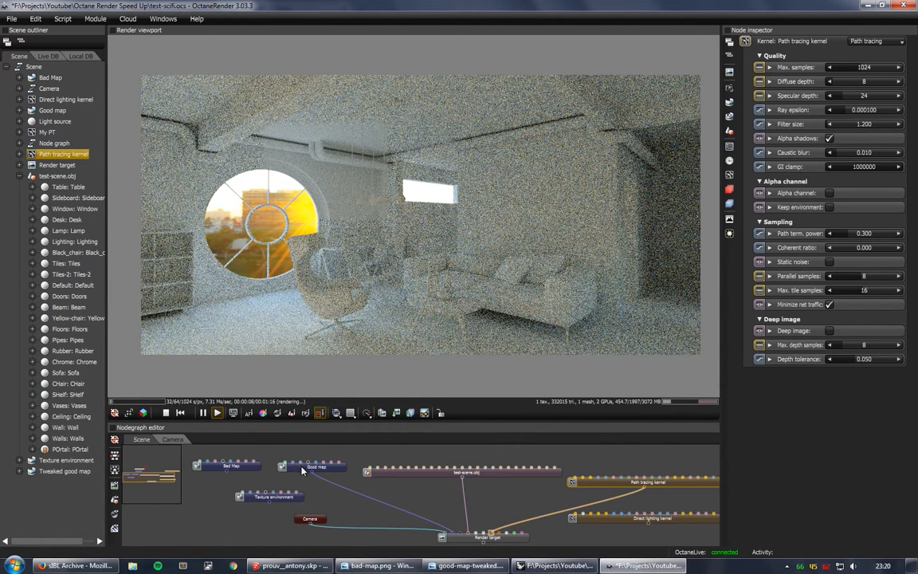
- Rotate the Good map's spherical projection to an R.Y of about -250.6
left_click(338, 469)
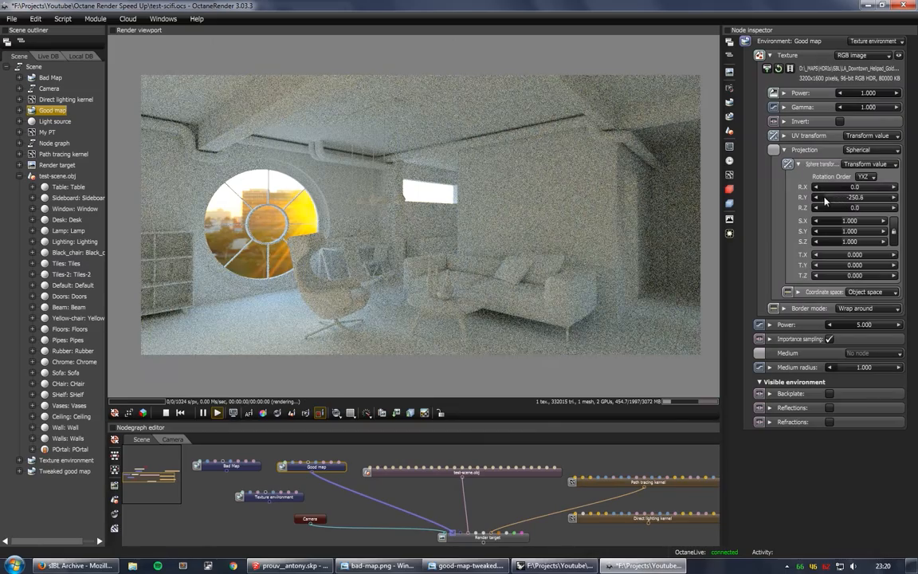
- Rotate the Good map environment by setting the texture projection's sphere transform Y rotation to about -127.6
left_click(824, 198)
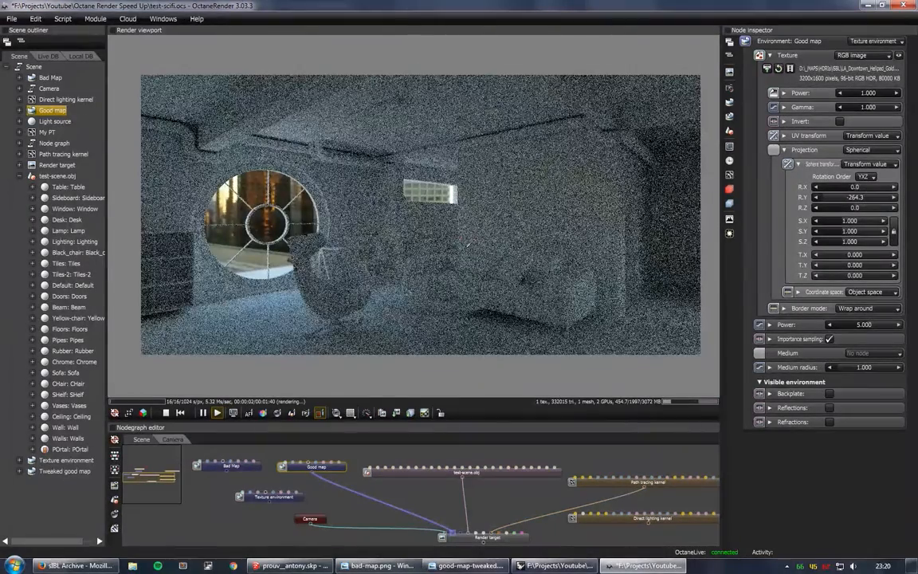
left_click(879, 198)
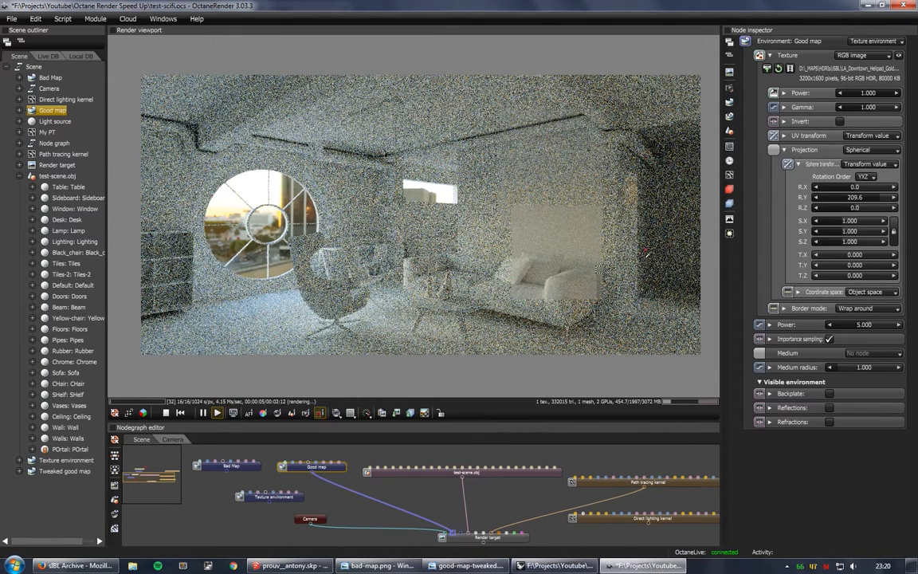
double_click(859, 197)
type("0")
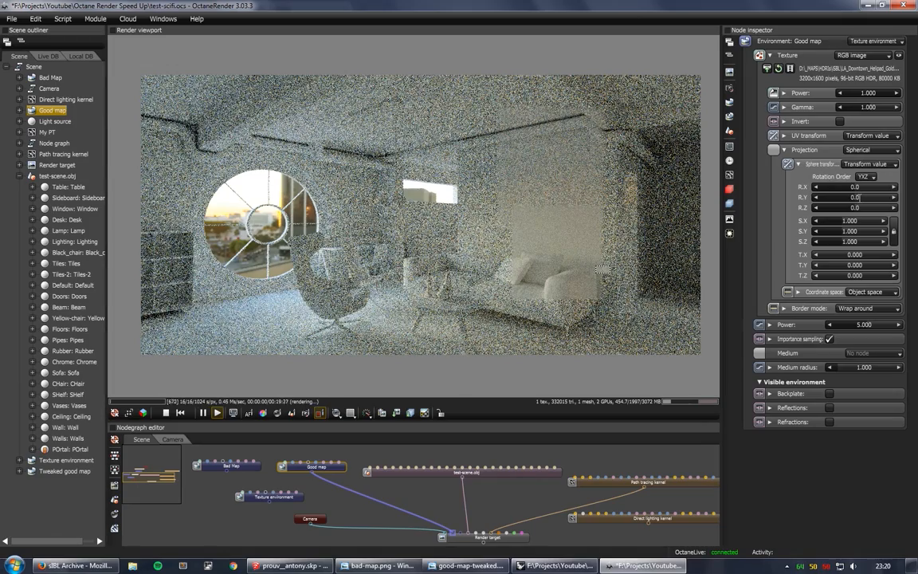
key("Return")
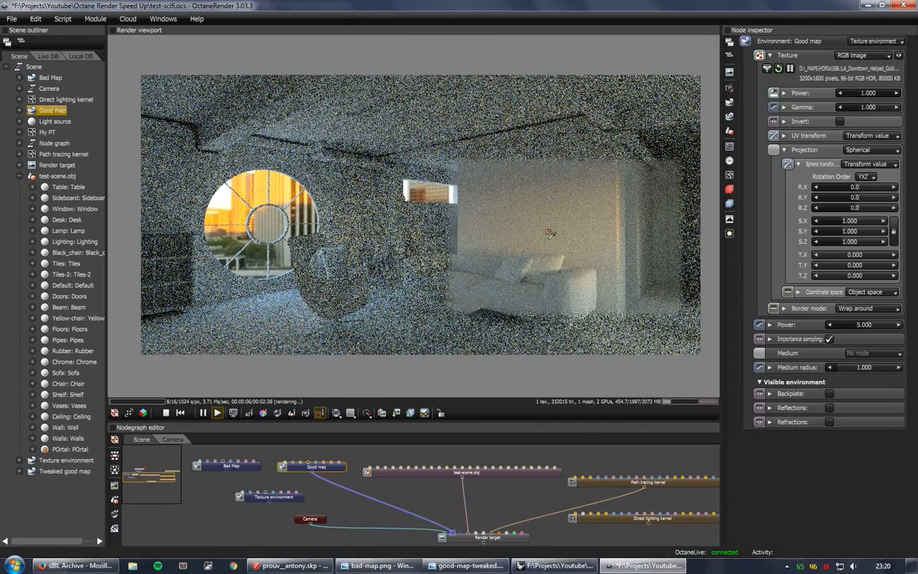
left_click_drag(852, 197, 839, 203)
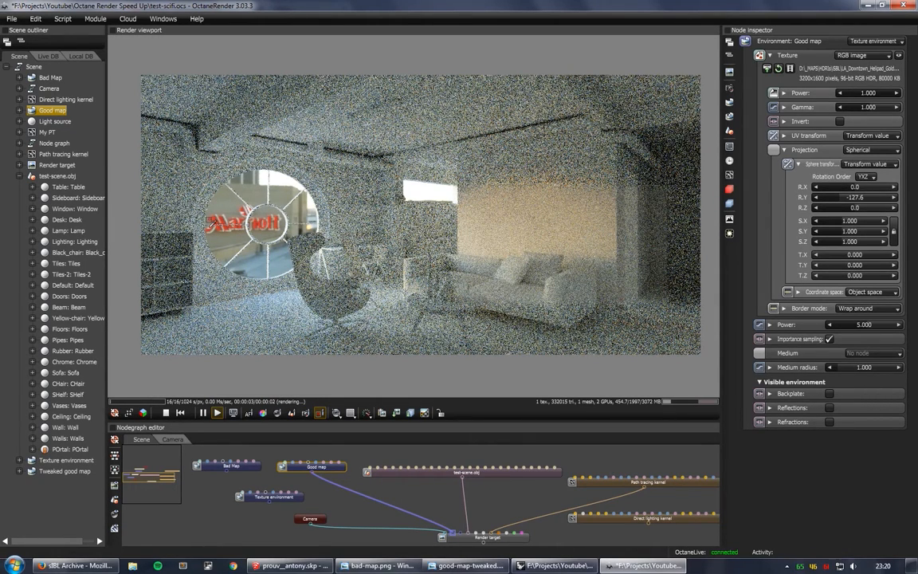
- Mark a render priority region around the sofa and coffee table, and pause the render
left_click_drag(462, 224, 553, 286)
left_click(610, 273)
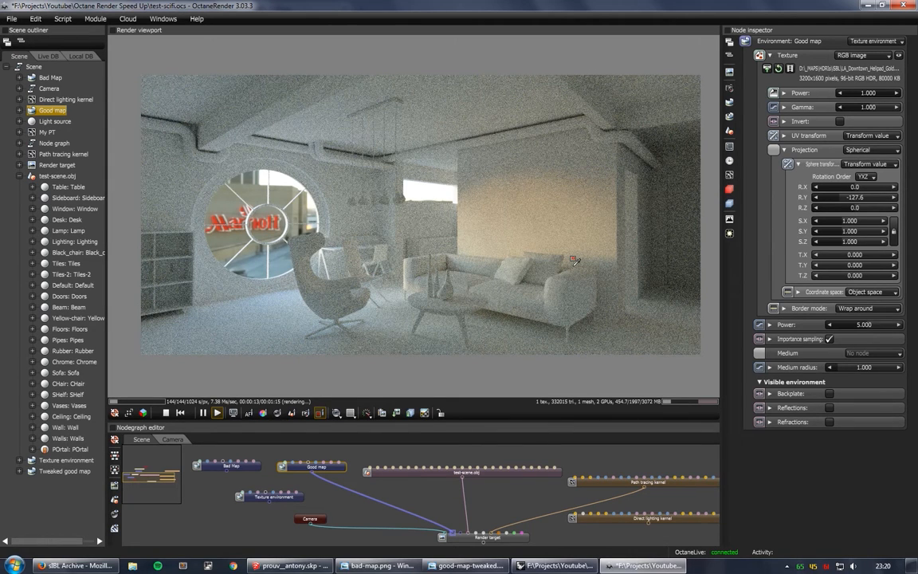
left_click(203, 412)
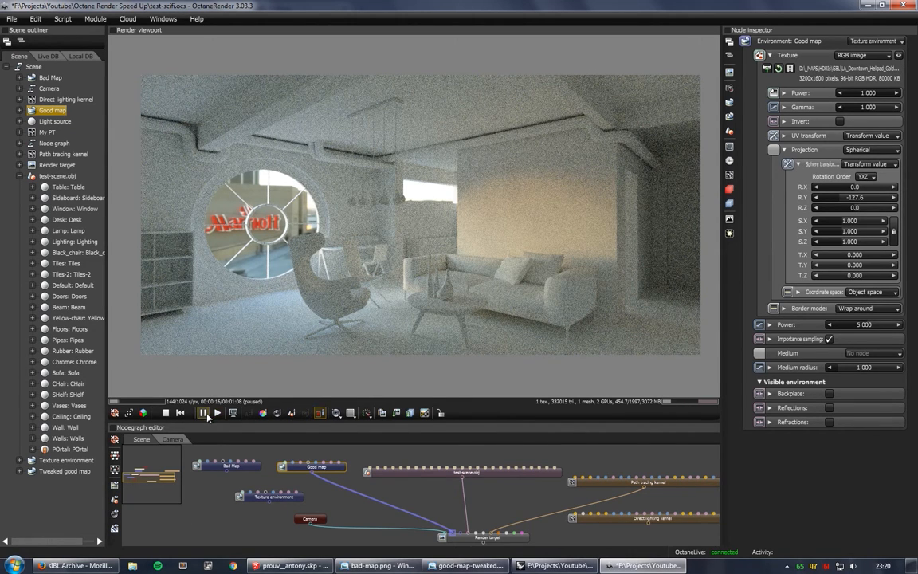
- Reposition the test-scene.obj node higher and the Path tracing kernel node slightly to the left in the node graph
left_click(678, 488)
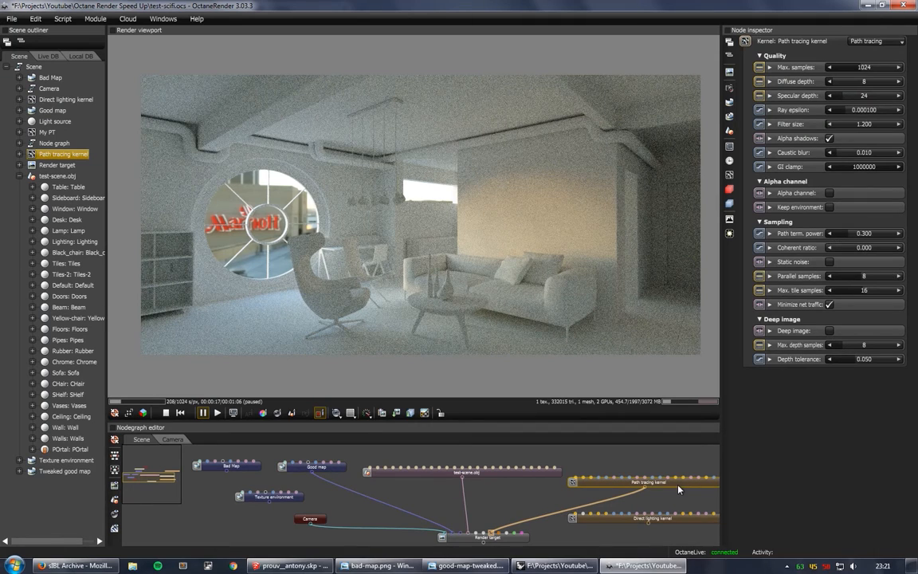
left_click_drag(512, 473, 511, 457)
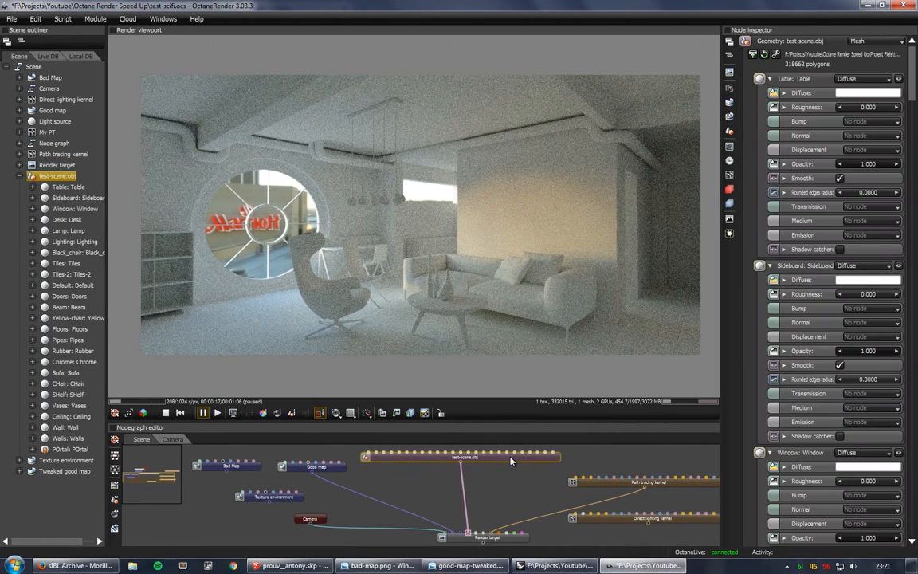
left_click(608, 487)
mouse_move(608, 487)
left_mouse_down()
mouse_move(593, 487)
mouse_move(605, 483)
left_mouse_up()
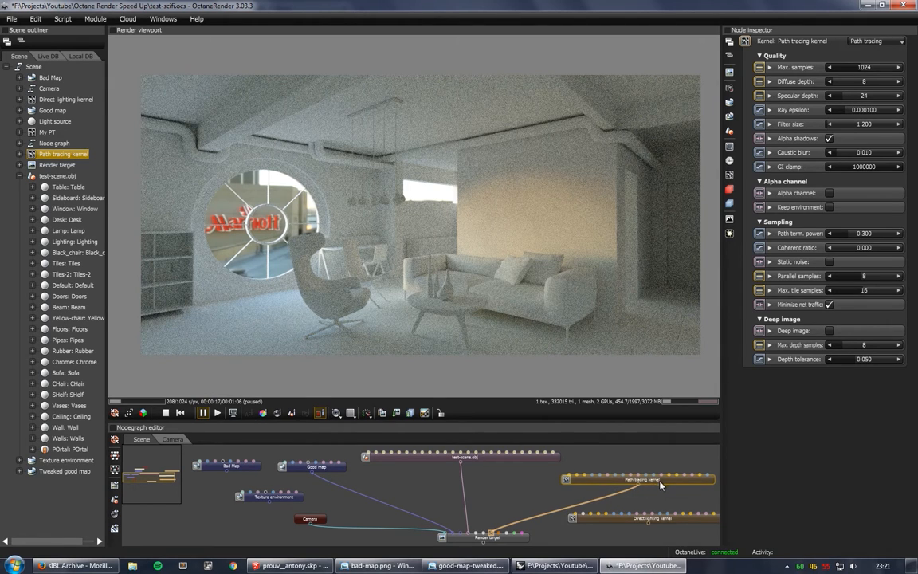
left_click_drag(653, 487, 656, 490)
- Connect the Direct lighting kernel to the Render target, tidy both nodes' positions, and resume rendering
left_click(884, 41)
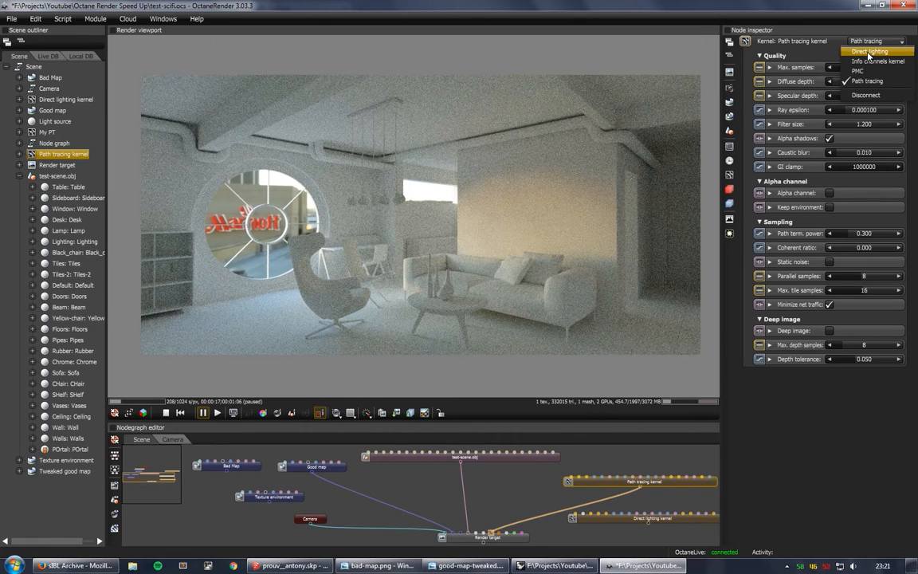
left_click(508, 483)
left_click_drag(514, 492, 507, 470)
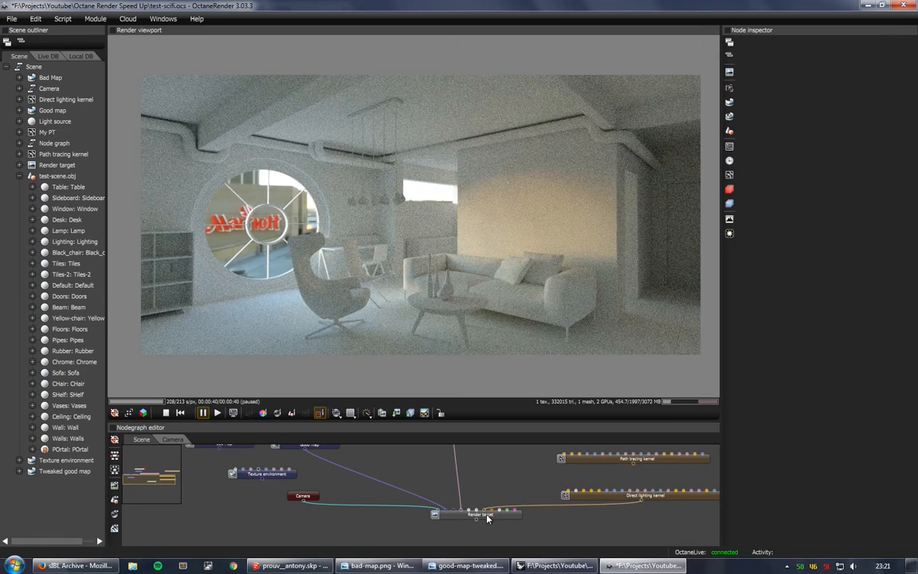
left_click_drag(486, 517, 488, 531)
left_click(216, 413)
left_click_drag(662, 495, 632, 492)
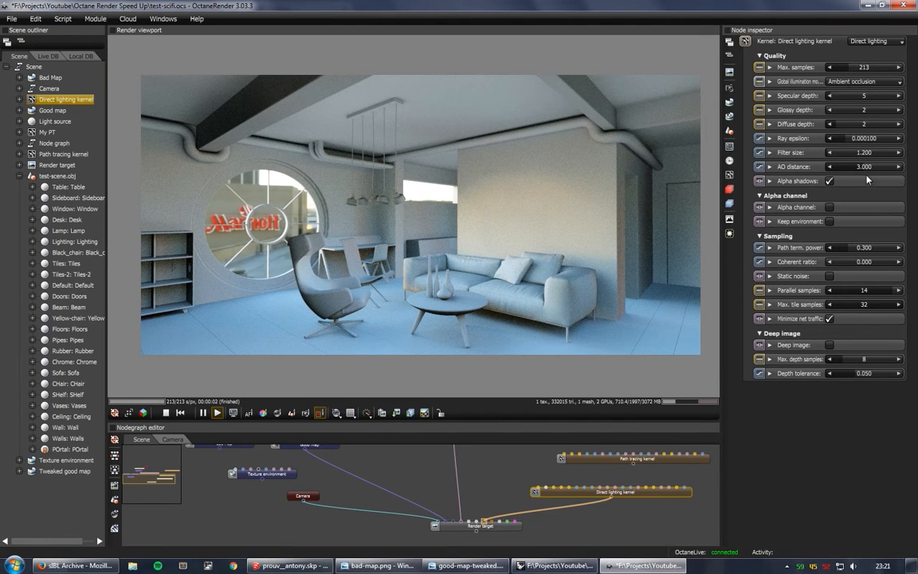
- Prioritise rendering in regions around the coffee table, doorway, armchair and ceiling pipe to inspect the direct lighting result
left_click_drag(465, 293, 575, 339)
left_click_drag(637, 138, 699, 284)
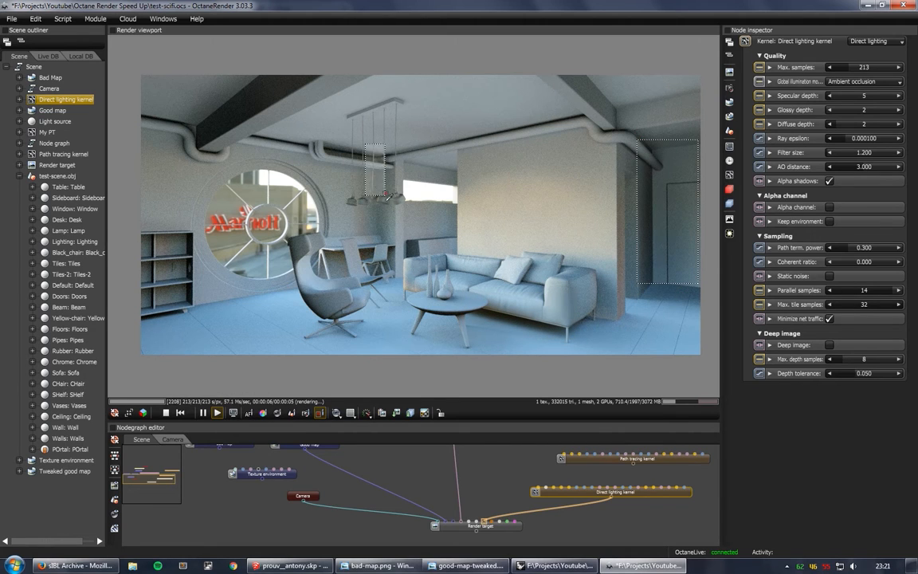
left_click_drag(321, 244, 372, 278)
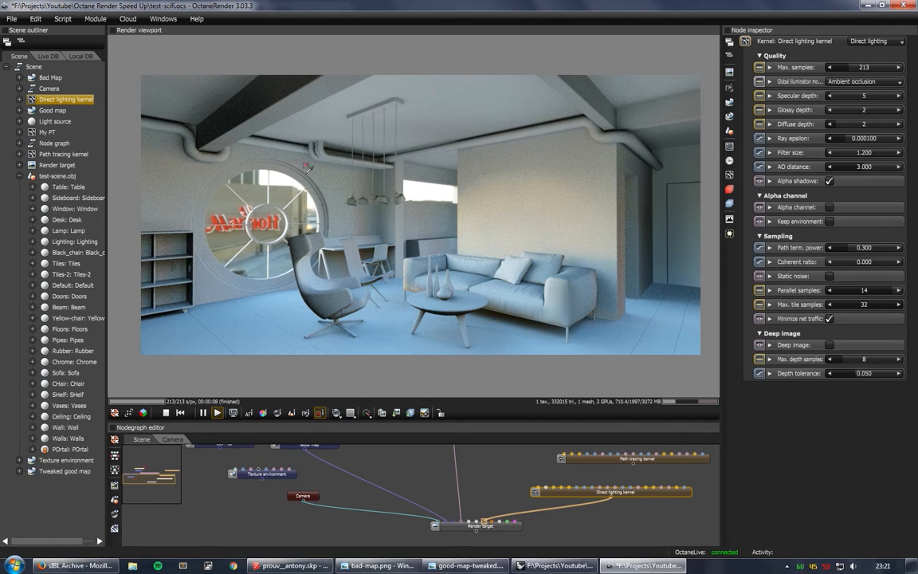
left_click_drag(173, 109, 213, 155)
- Change the Direct lighting kernel to an Info channels kernel and set its type to Shading normal
left_click(876, 41)
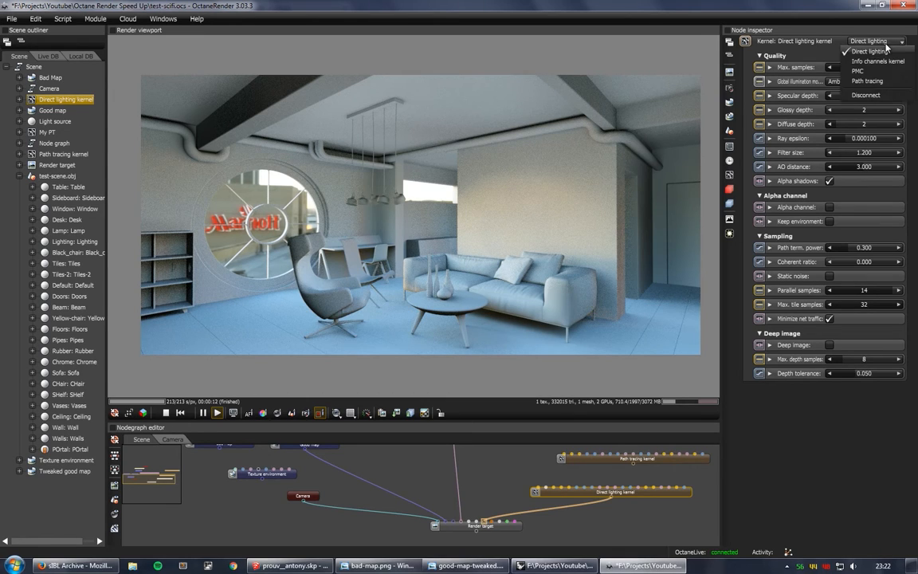
left_click(875, 63)
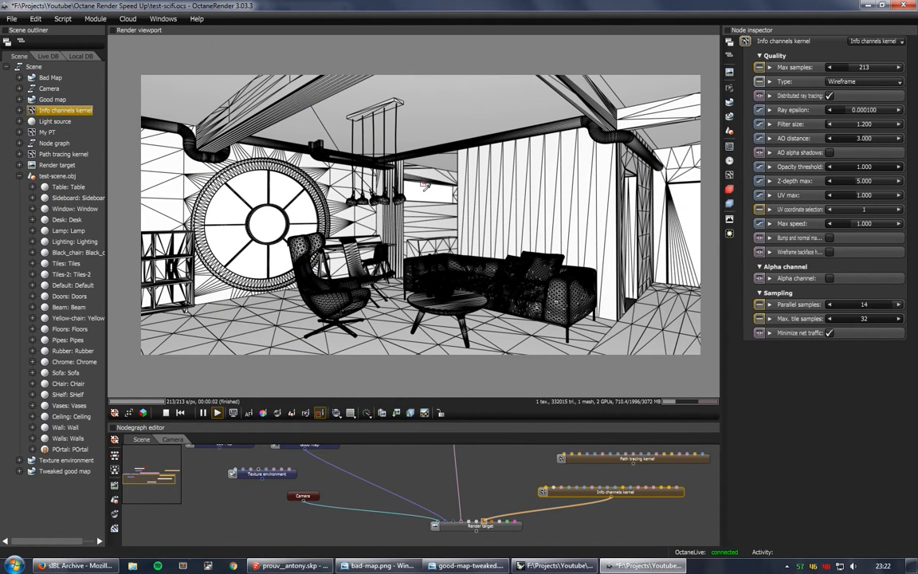
left_click(863, 82)
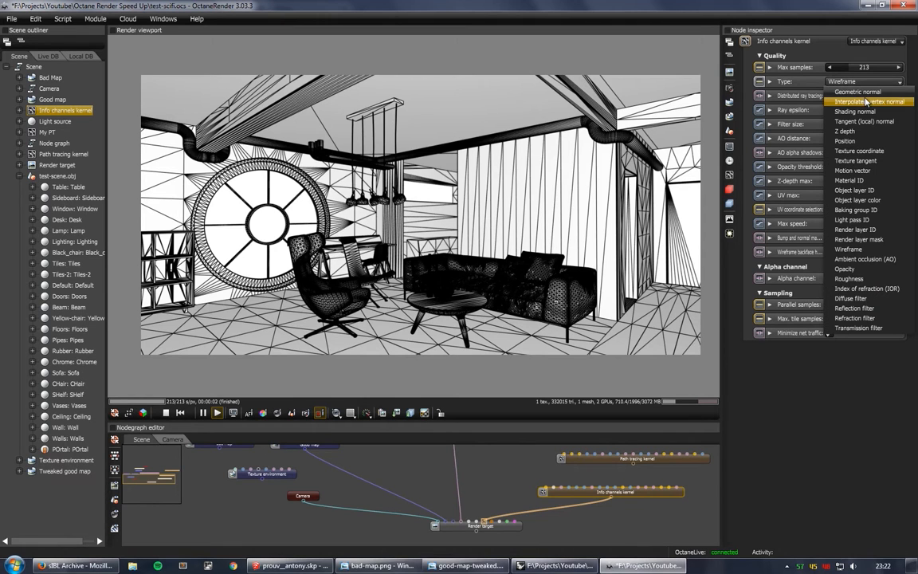
left_click(867, 90)
left_click(867, 82)
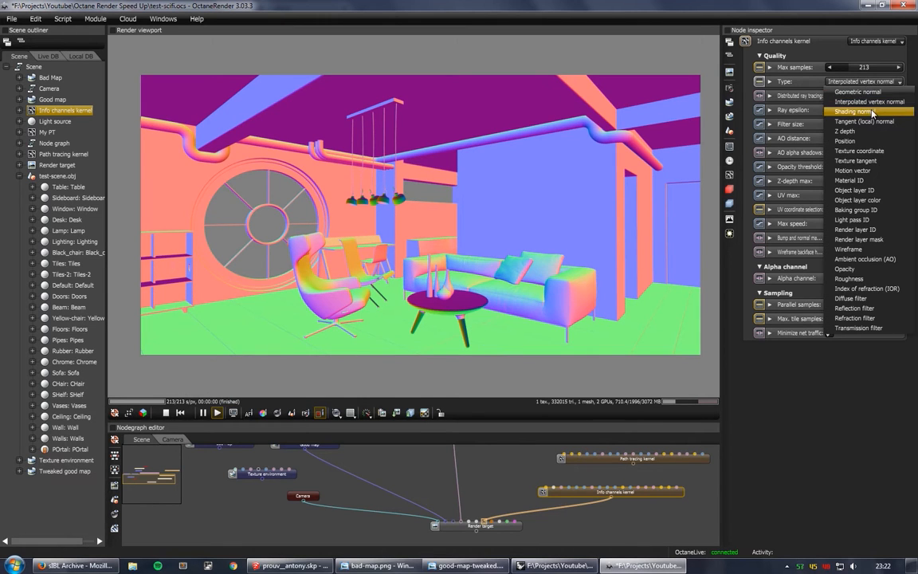
left_click(864, 99)
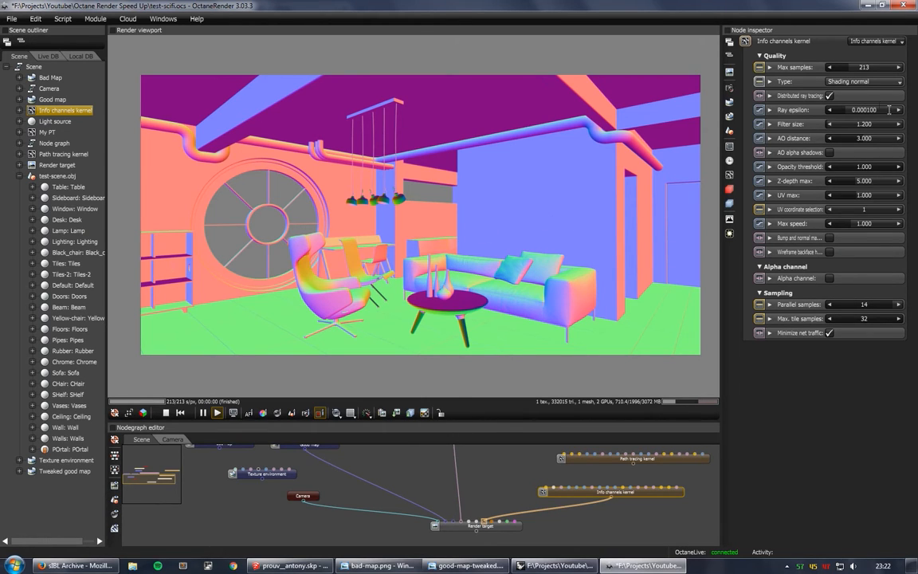
- Move the Path tracing kernel closer to the Render target, connect it, and pause the render
left_click(642, 464)
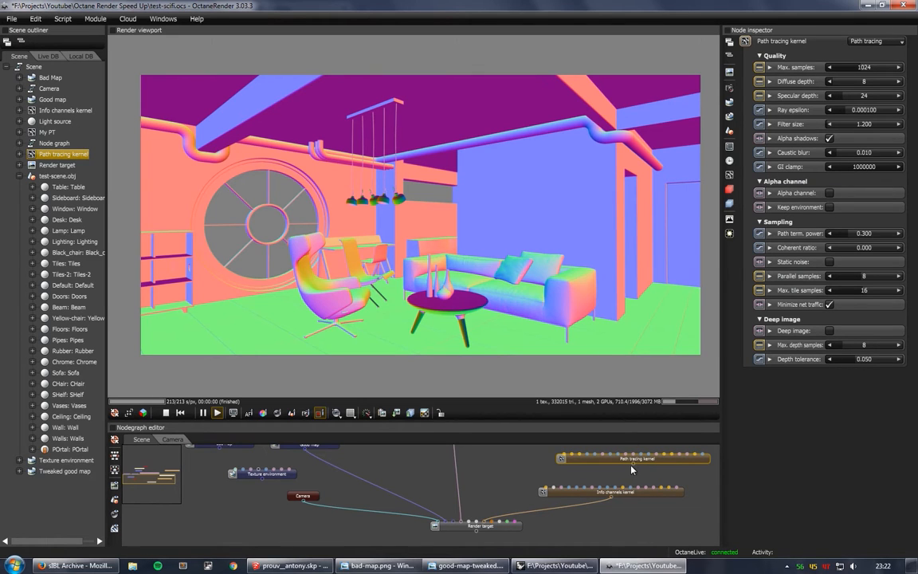
left_click_drag(631, 465, 495, 507)
mouse_move(555, 472)
left_mouse_down()
mouse_move(498, 478)
mouse_move(469, 510)
mouse_move(484, 522)
left_mouse_up()
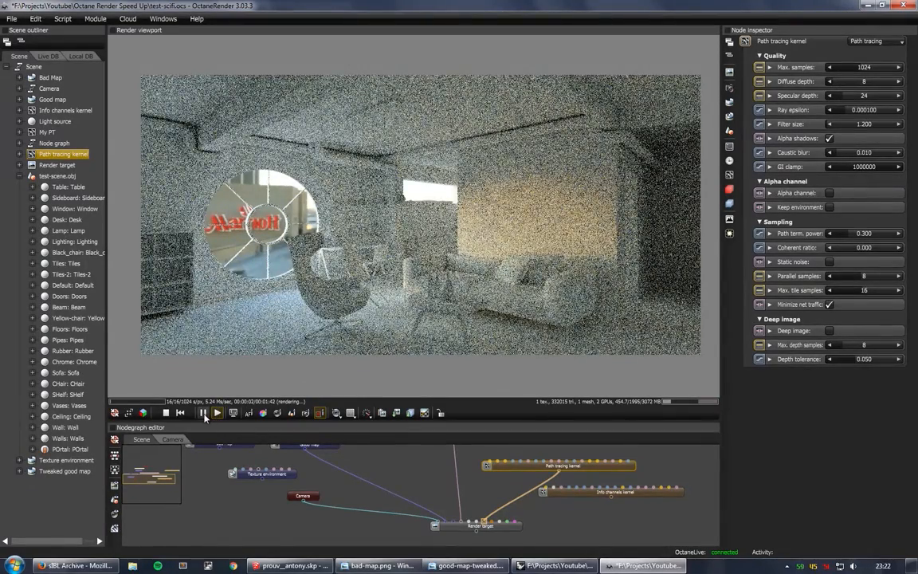
left_click(203, 413)
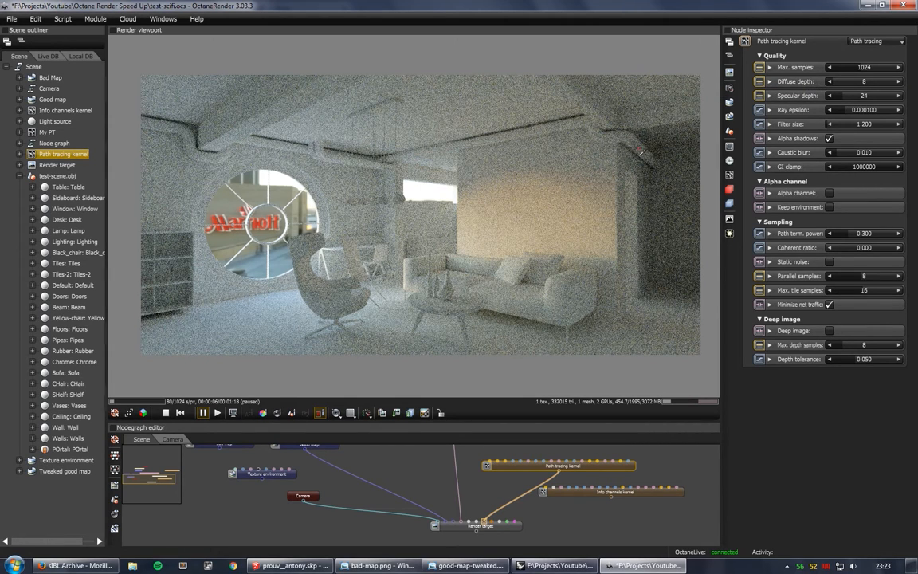
- Set the path tracing kernel's diffuse depth and specular depth both to 4
double_click(868, 82)
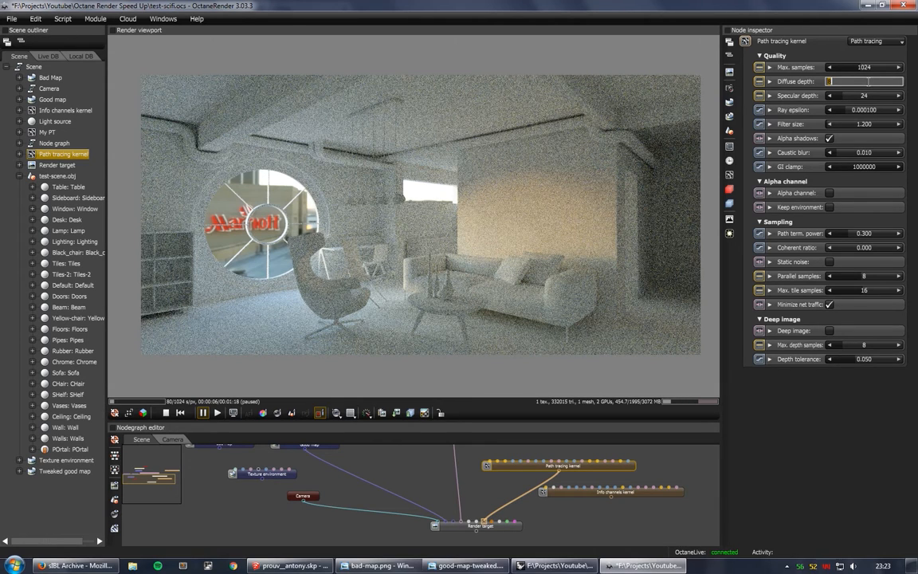
key("Return")
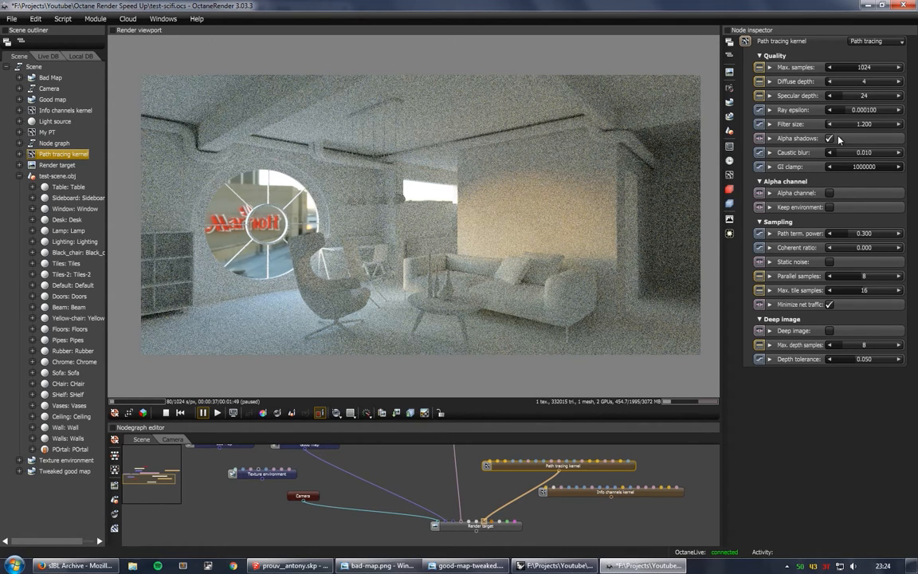
double_click(865, 96)
key("Return")
- Lower the path tracing kernel's ray epsilon to 0.000025 and set its filter size to 1.2
left_click_drag(843, 110, 838, 114)
left_click_drag(836, 113, 836, 112)
double_click(864, 124)
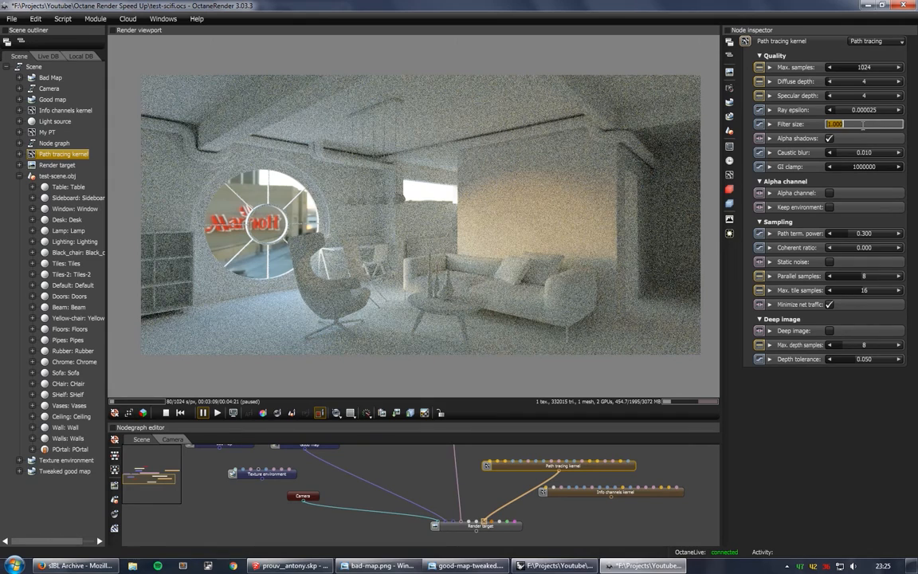
type("1.2")
key("Return")
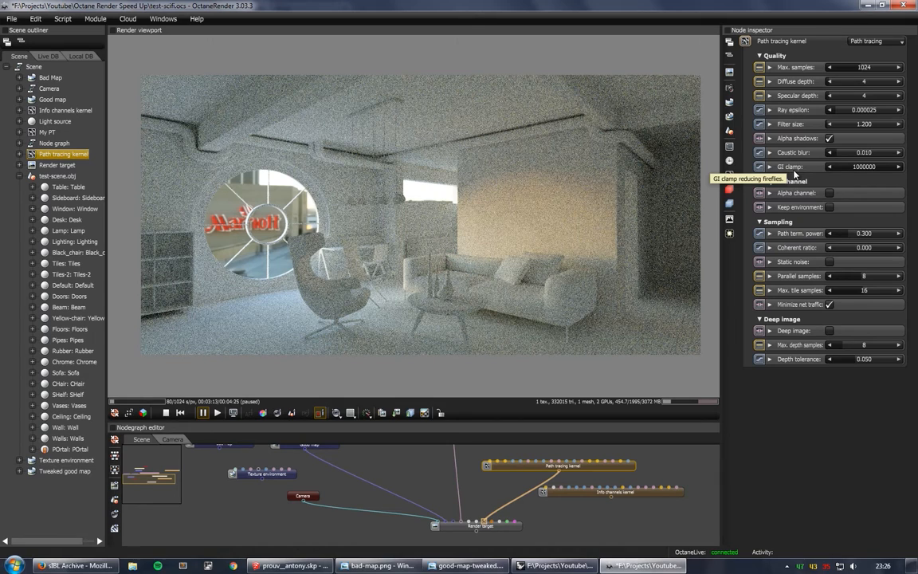
- Set the path tracing kernel's GI clamp to 20
left_click(863, 166)
type("20")
key("Return")
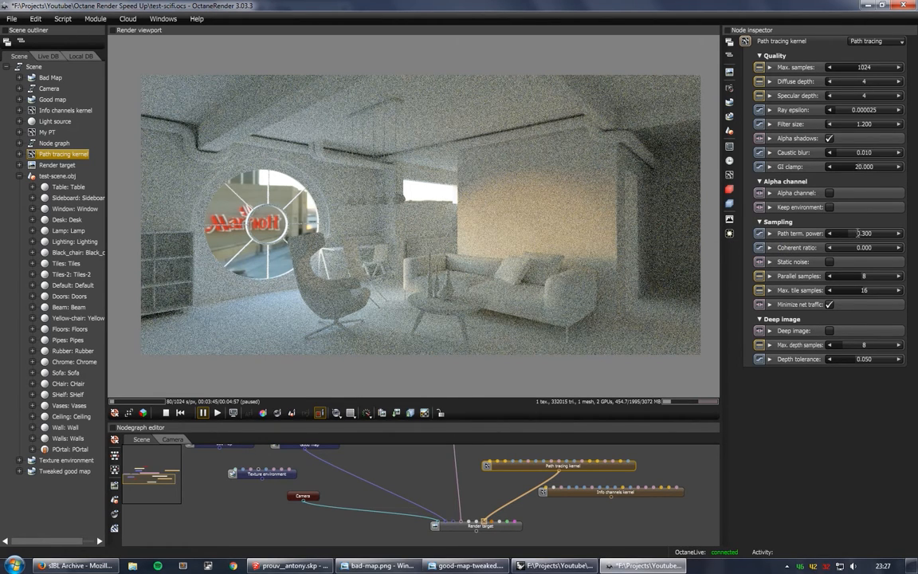
- Set the kernel's path termination power to 0 and its coherent ratio to 0.3
left_click_drag(858, 232, 794, 237)
left_click(849, 247)
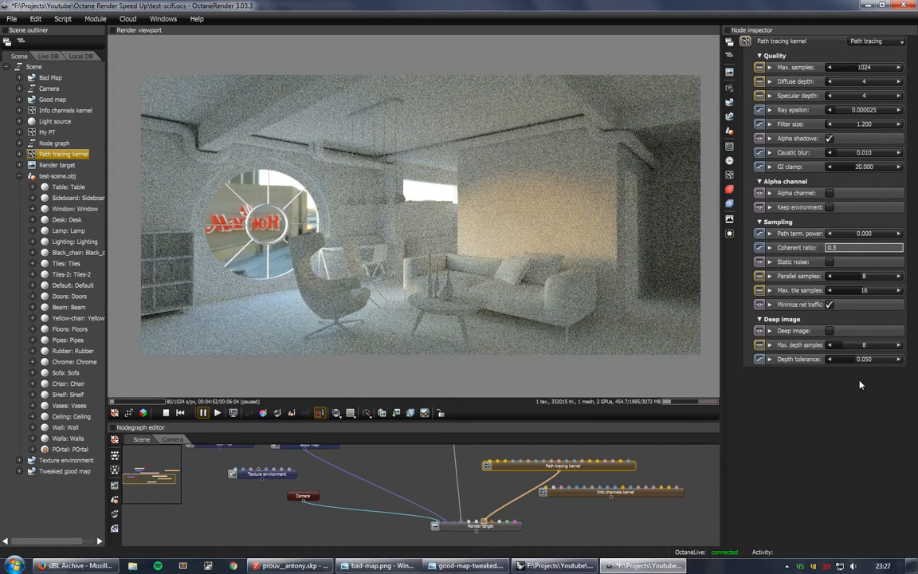
key("Return")
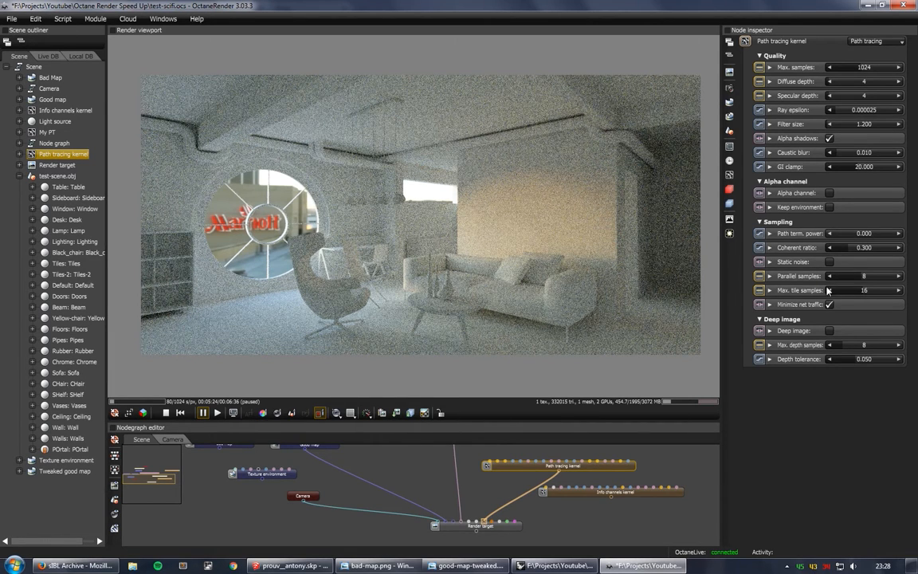
- Increase the path tracing kernel's parallel samples and maximum tile samples
mouse_move(807, 279)
mouse_move(866, 277)
left_mouse_down()
mouse_move(902, 277)
mouse_move(883, 277)
left_mouse_up()
left_click_drag(875, 292, 917, 295)
mouse_move(808, 286)
- Show the camera imager settings and set highlight compression to 1.000
left_click(729, 223)
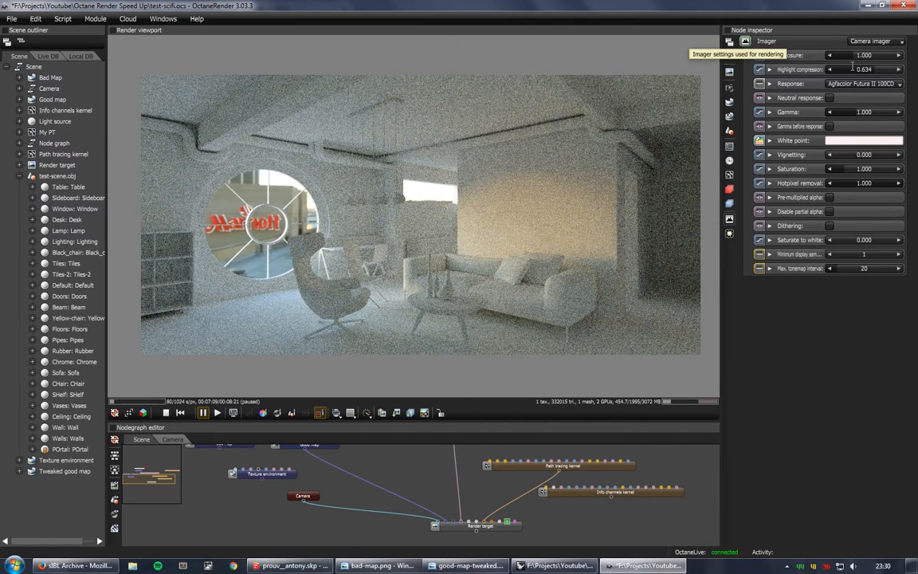
left_click(899, 70)
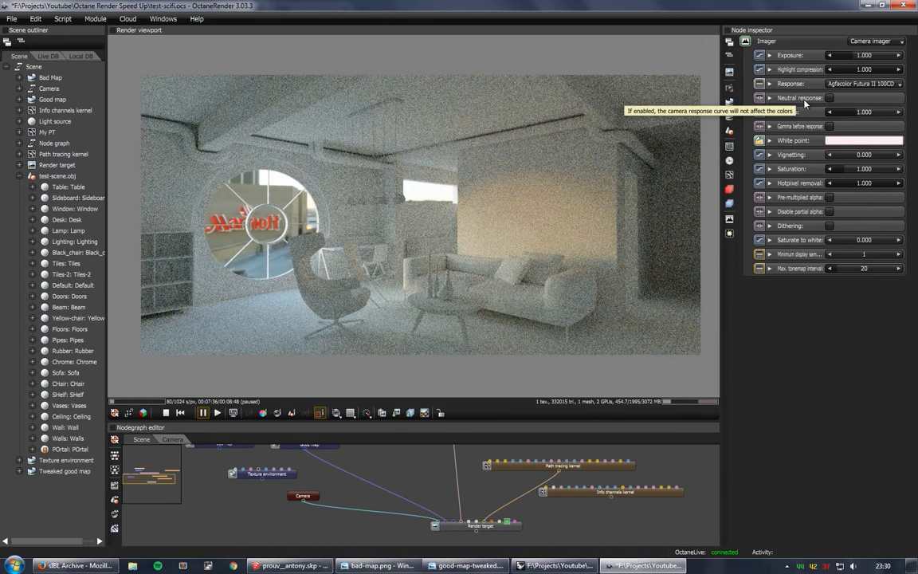
- Try an imager exposure of 3.380 and restore the exposure to 1
mouse_move(855, 58)
left_mouse_down()
mouse_move(844, 57)
mouse_move(862, 57)
left_mouse_up()
left_click(862, 57)
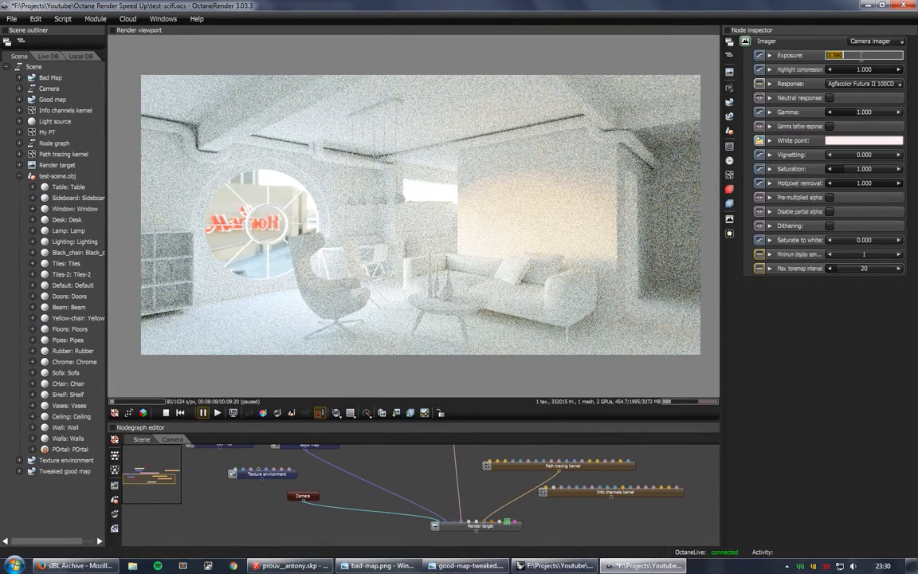
type("1")
key("Return")
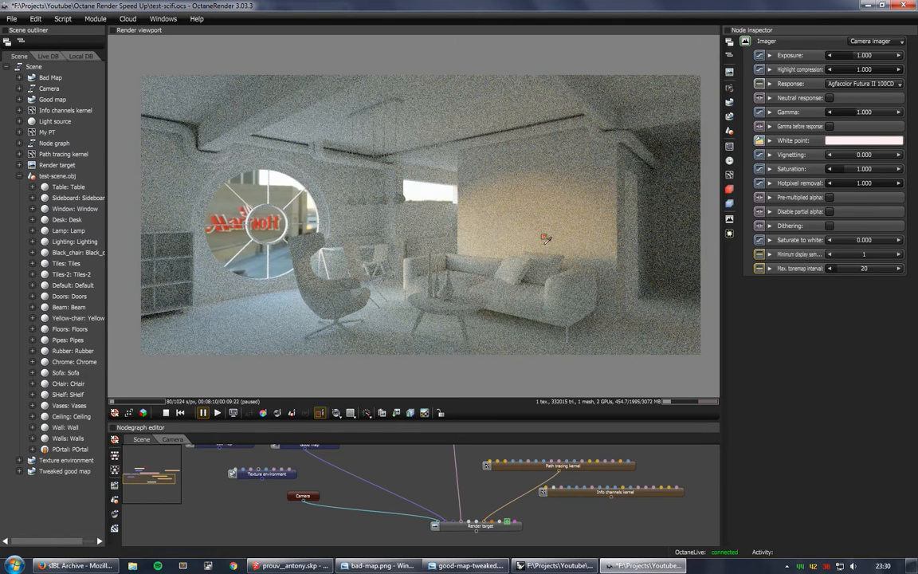
- View the available image export formats for the render
left_click(396, 413)
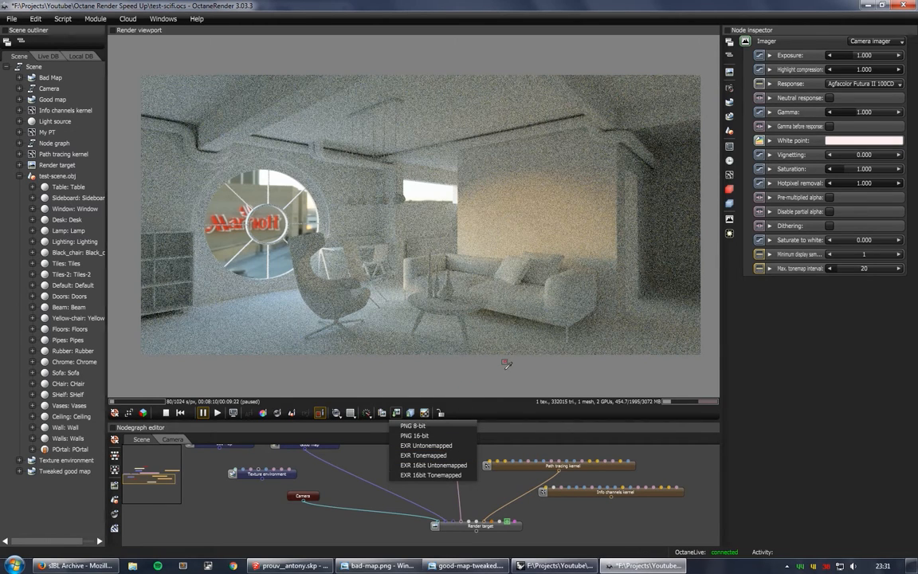
left_click(355, 471)
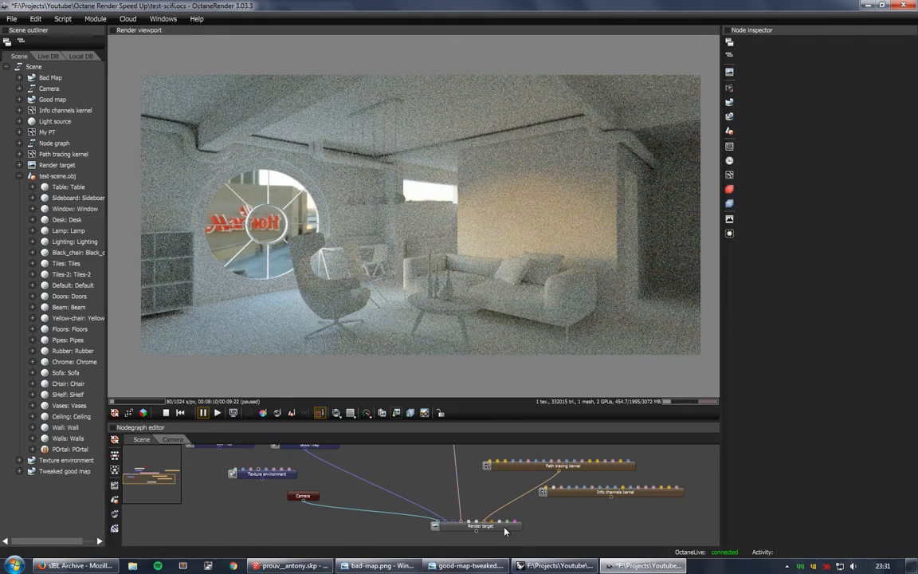
- Show the camera imager settings again and set highlight compression to 0
left_click(599, 467)
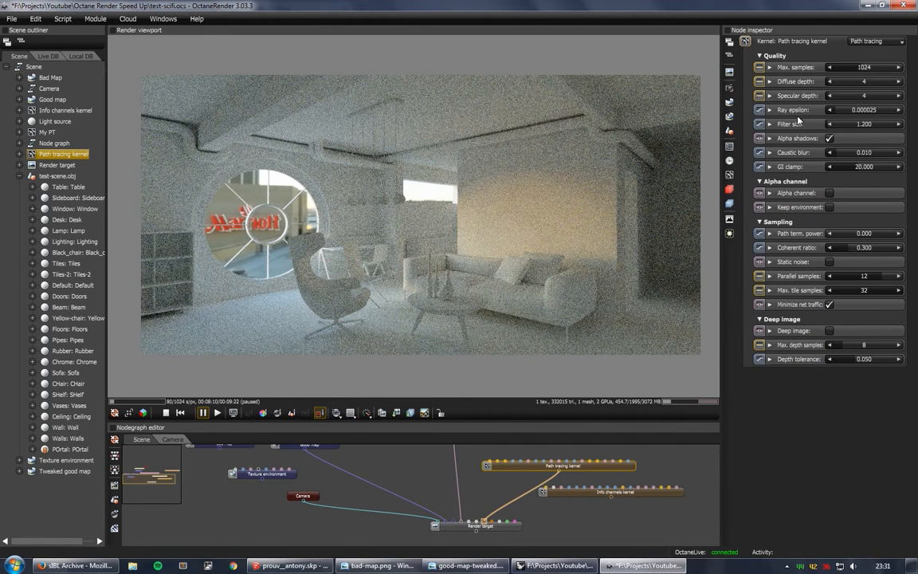
left_click(730, 221)
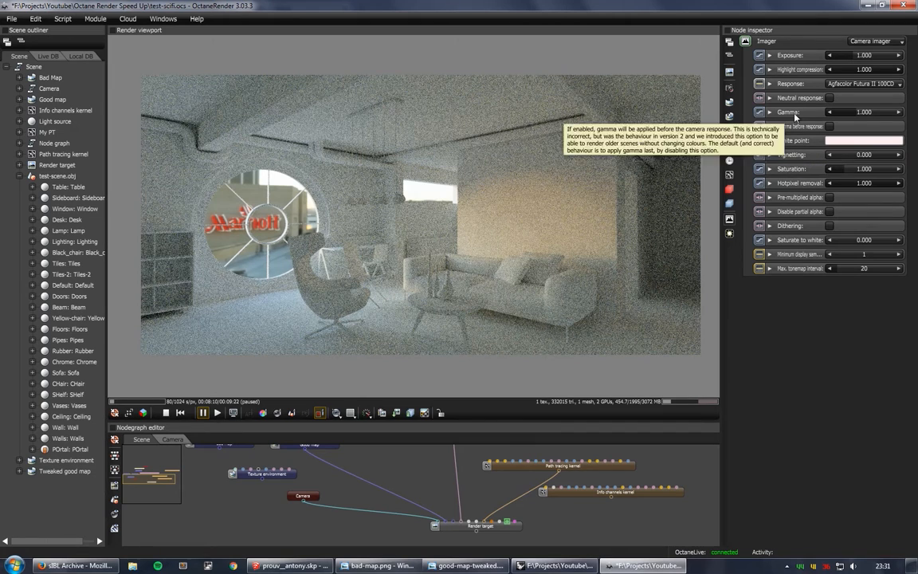
left_click_drag(884, 70, 840, 70)
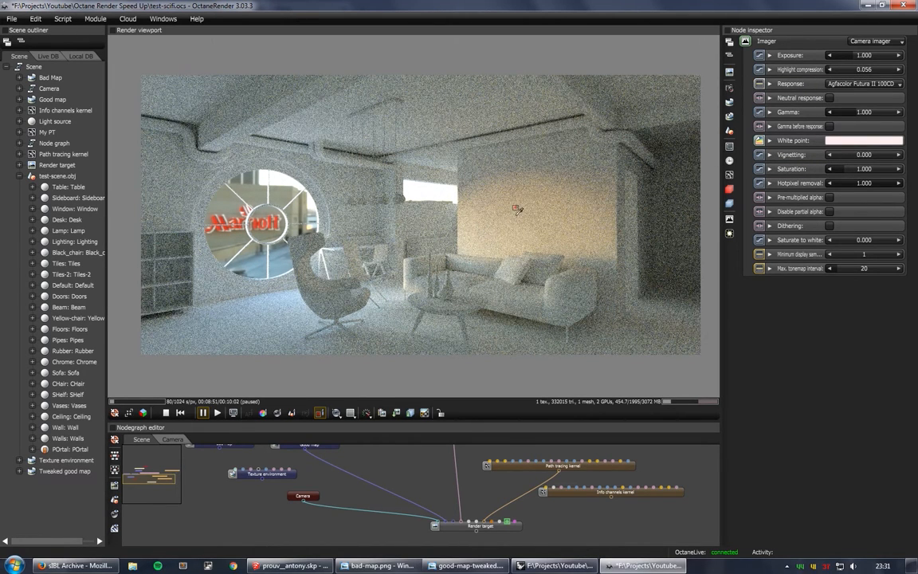
left_click_drag(846, 71, 836, 73)
left_click_drag(835, 71, 814, 71)
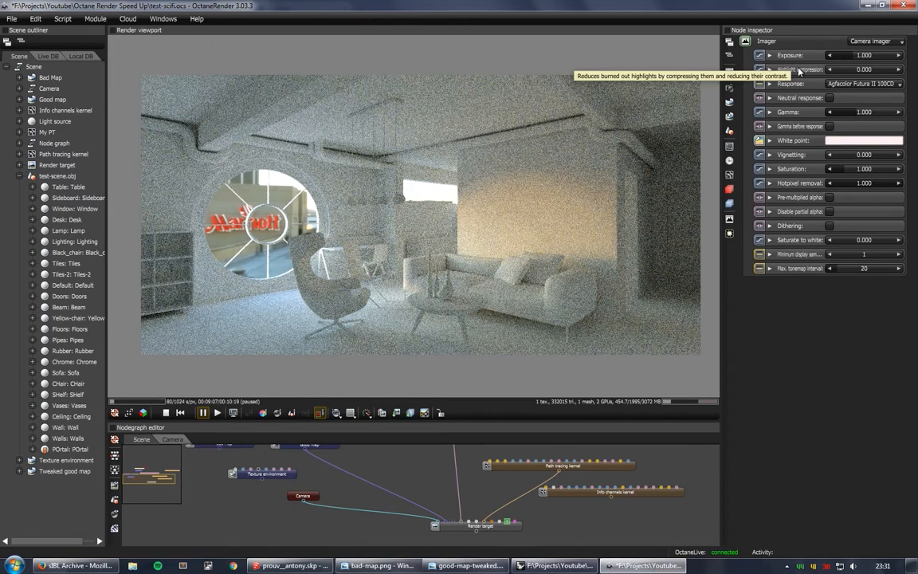
- Try adjusting the imager's vignetting and hotpixel removal, restoring them to 0 and 1
left_click_drag(848, 153, 793, 159)
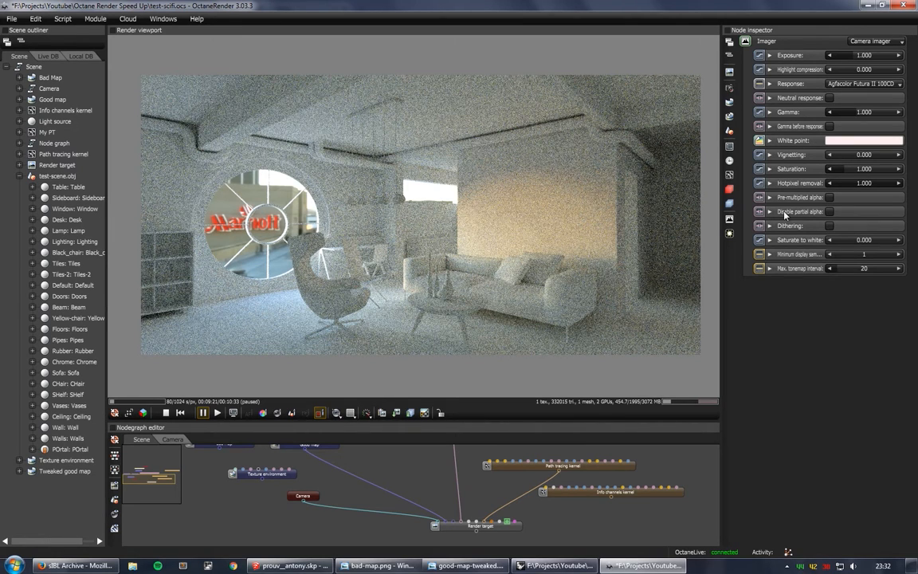
left_click_drag(897, 188, 887, 187)
left_click_drag(888, 187, 863, 189)
left_click_drag(873, 188, 909, 188)
left_click(615, 519)
left_click(503, 528)
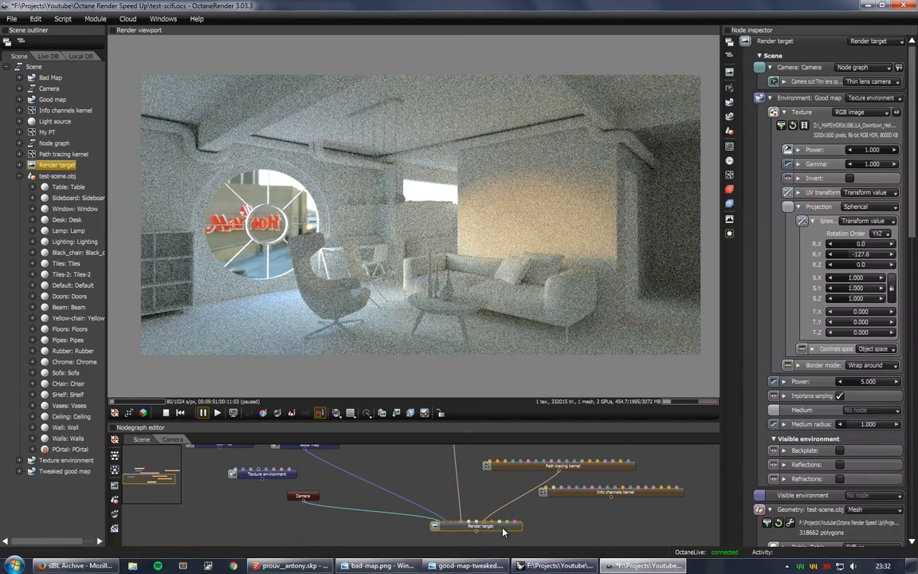
left_click(729, 219)
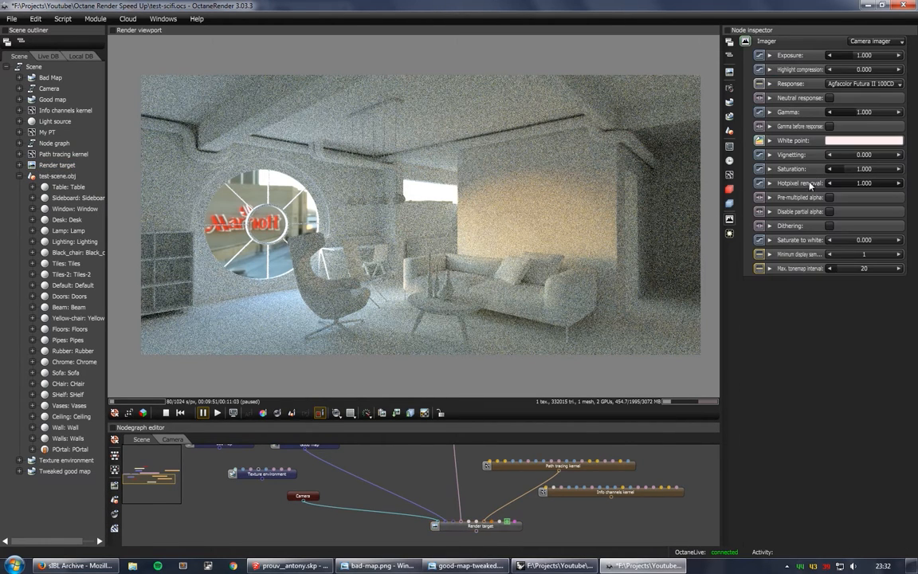
left_click(881, 184)
left_click_drag(879, 190, 913, 191)
- Try 32 minimum display samples in the imager and restore the value to 1
type("32")
key("Return")
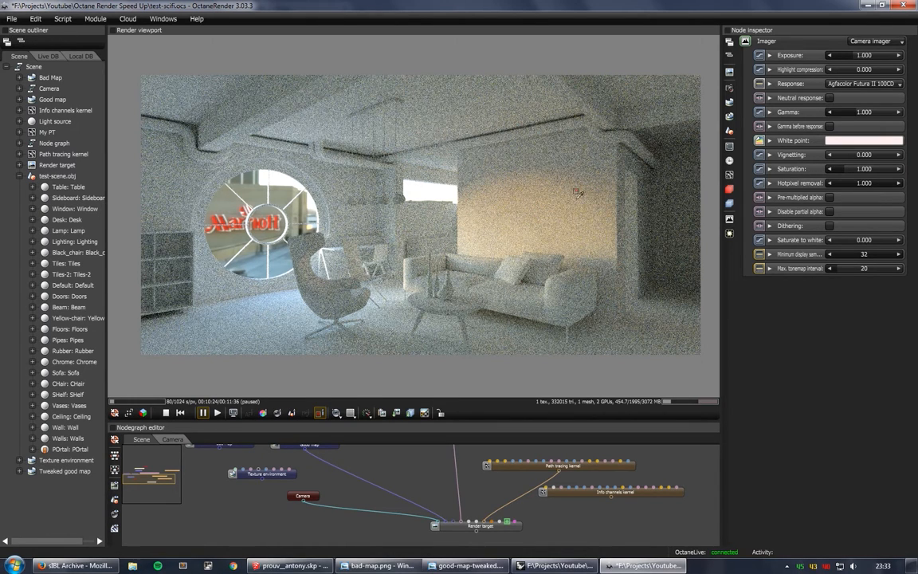
left_click_drag(881, 255, 825, 262)
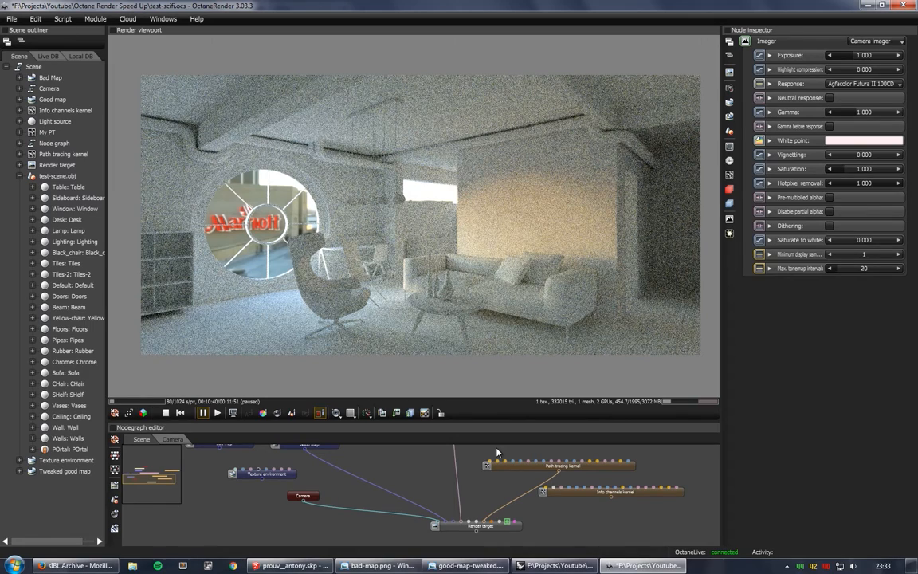
- Resume the paused render
left_click(219, 411)
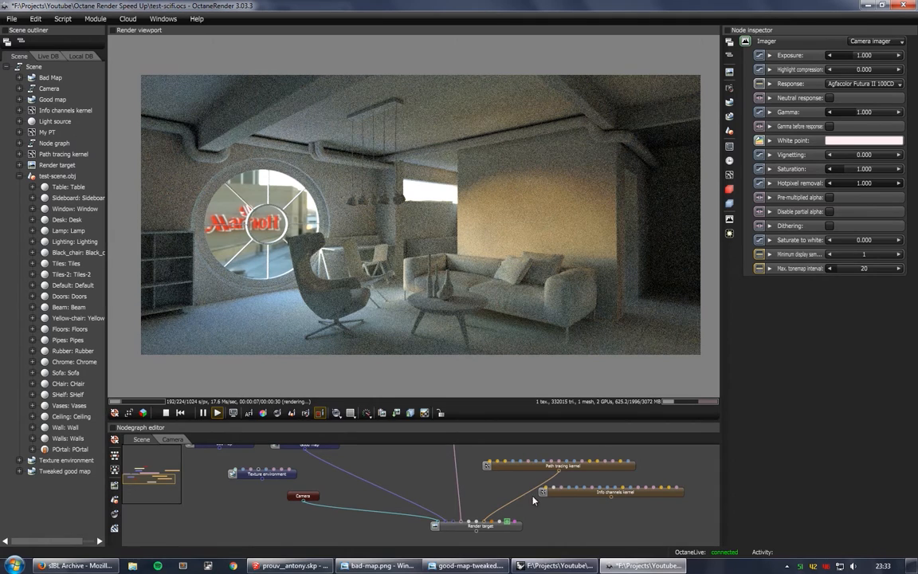
- Try a path tracing diffuse depth of 5 with render priority on the dark corridor, and restore the depth to 4
left_click(589, 472)
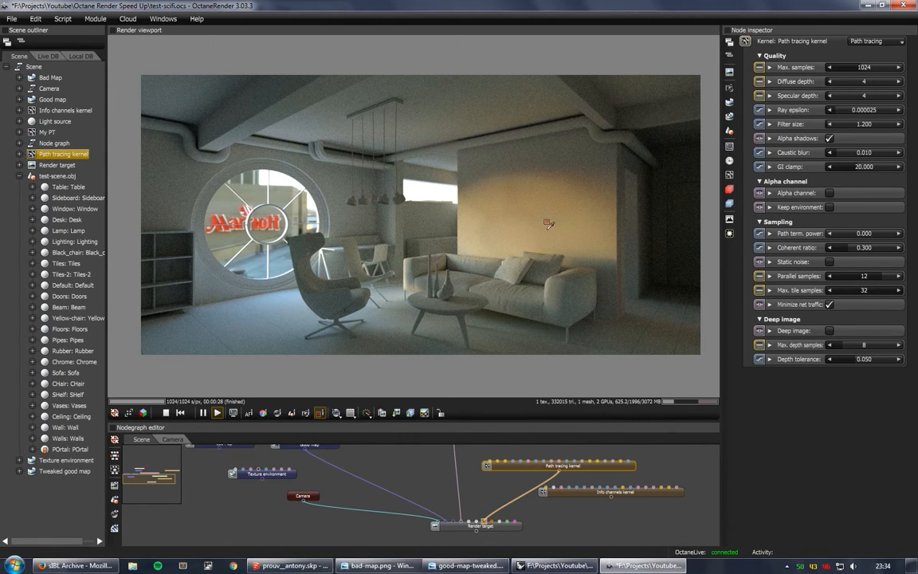
left_click(898, 82)
left_click_drag(641, 190, 719, 306)
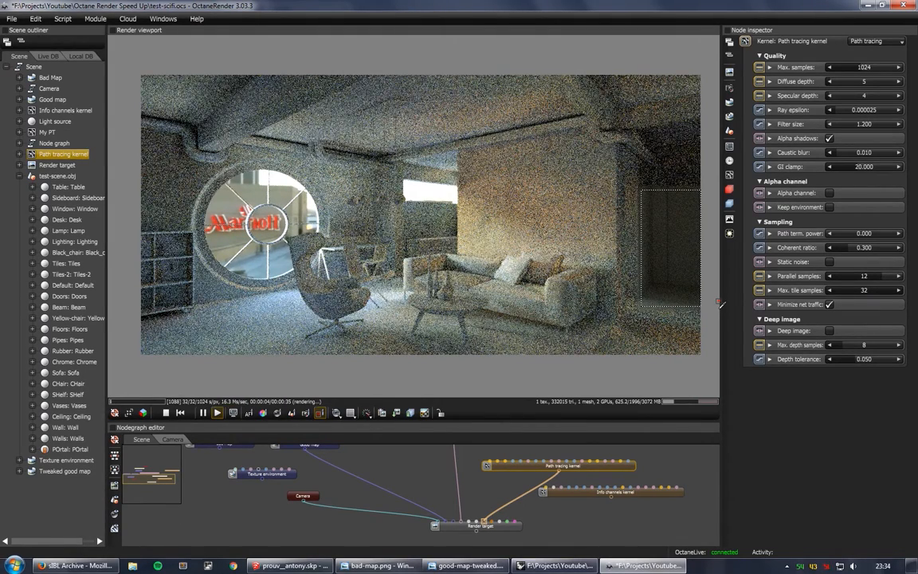
left_click(614, 277)
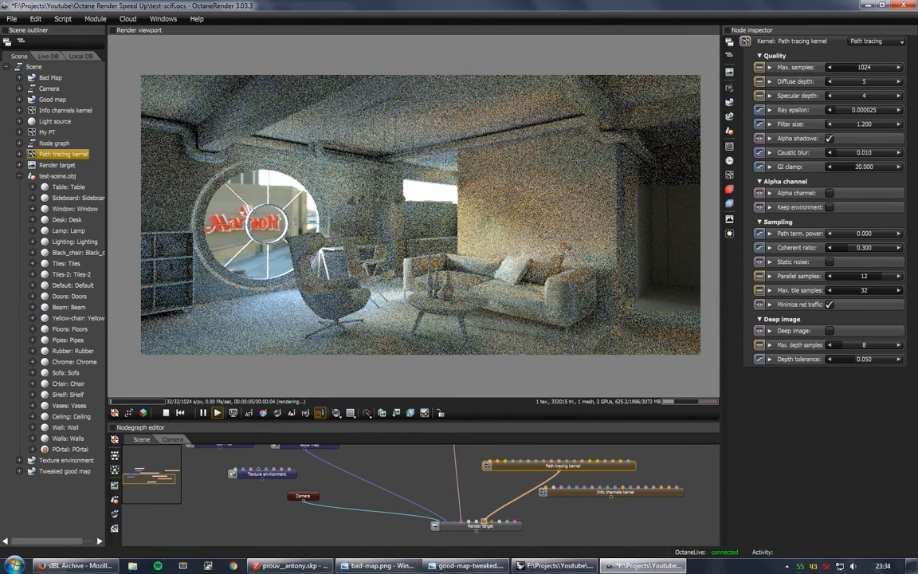
left_click(830, 82)
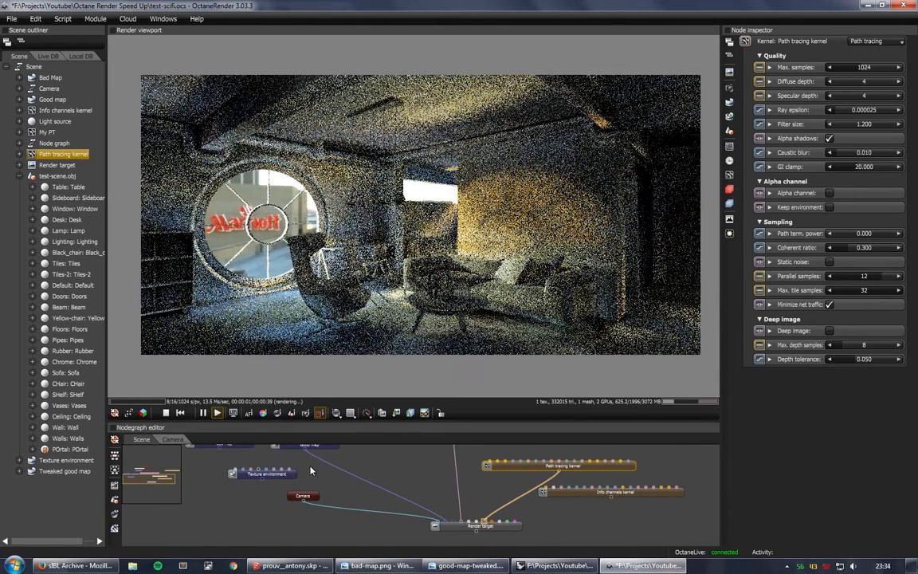
- Set the Good map environment's power to 9
left_click(337, 455)
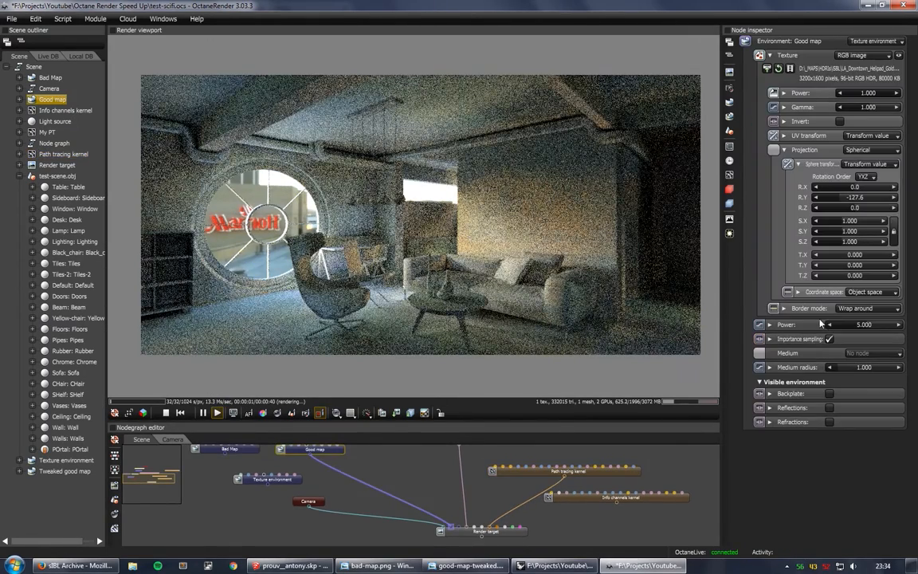
left_click(880, 324)
type("9")
key("Return")
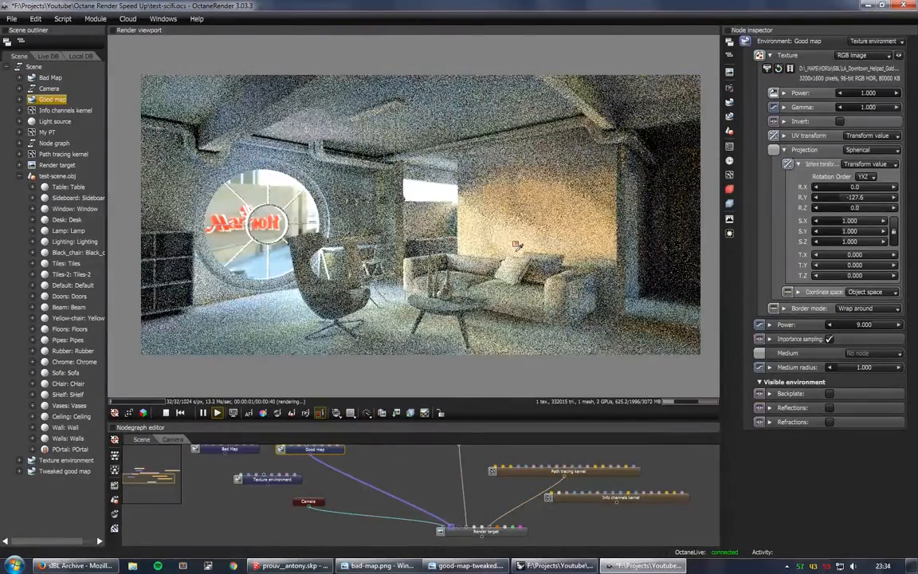
- Prioritise rendering of the dark corridor and a small ceiling patch, clearing each priority region again
left_click_drag(634, 130, 714, 325)
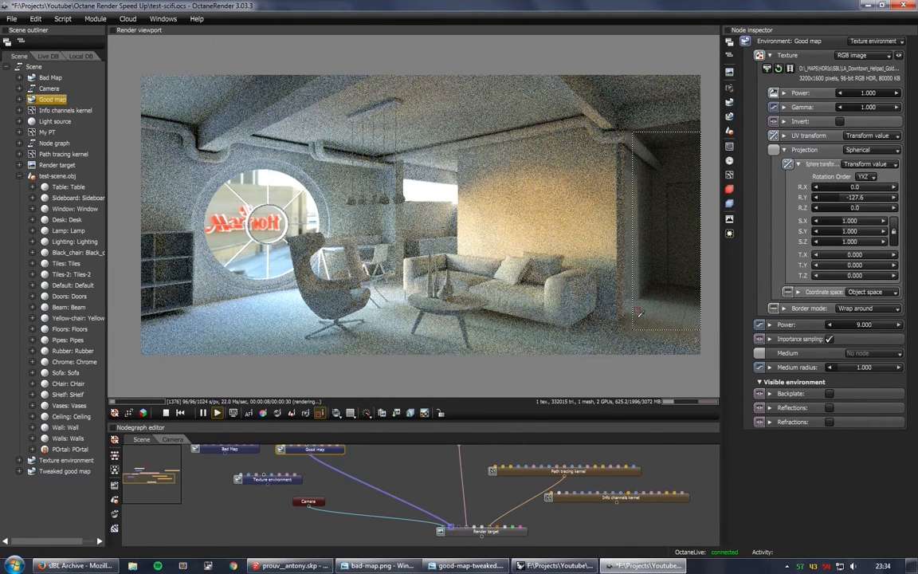
left_click(631, 283)
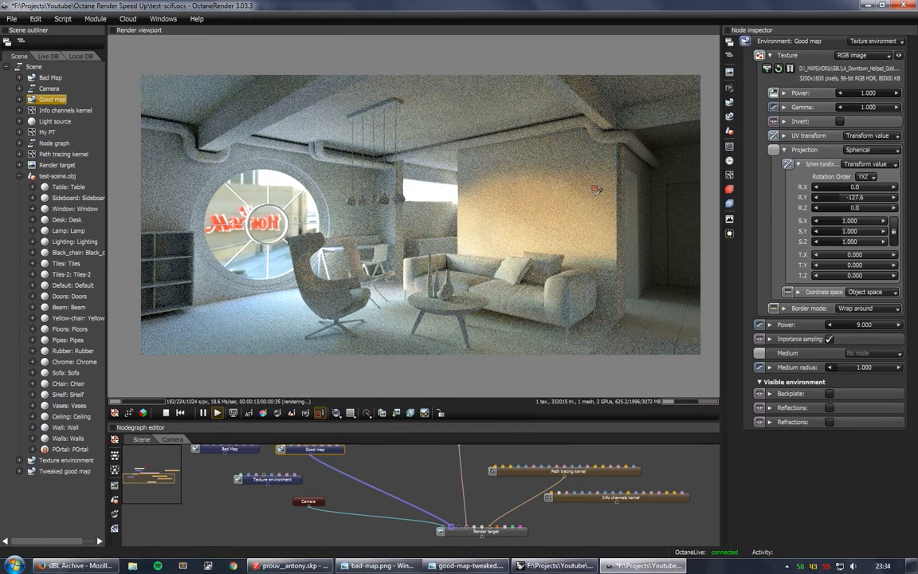
left_click_drag(449, 93, 485, 128)
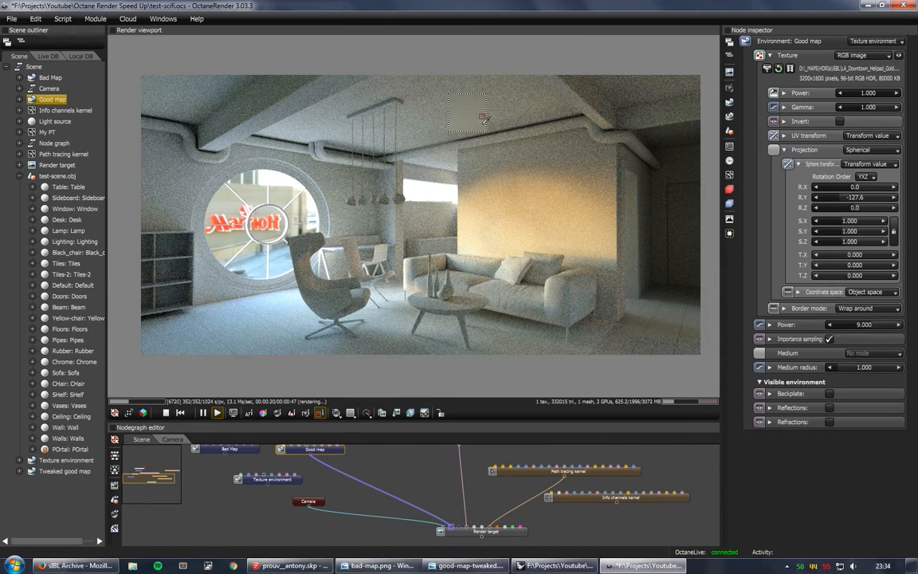
left_click(509, 120)
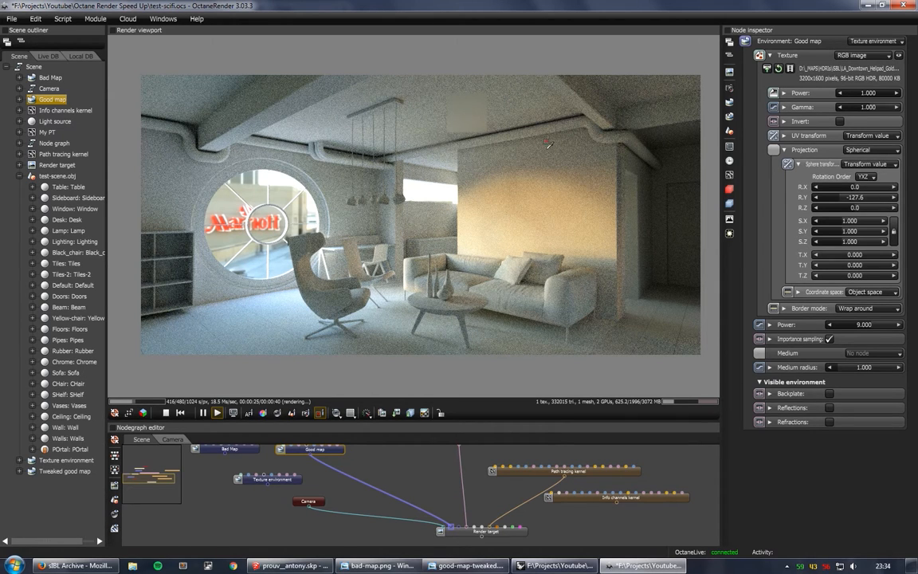
- Show the path tracing kernel settings and prioritise rendering of the pipe corner, shelf, armchair and wall's upper edge in turn, clearing the last region
left_click(578, 476)
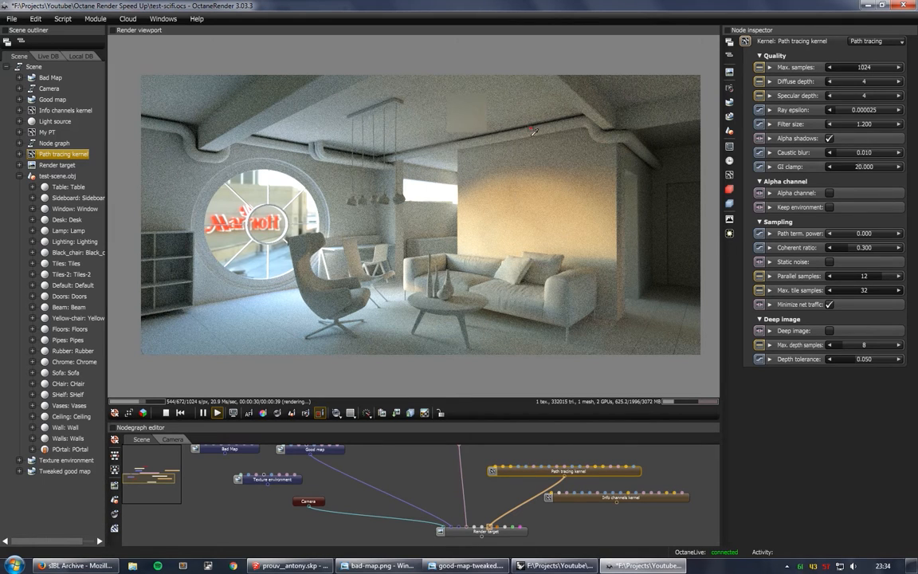
left_click_drag(168, 110, 204, 151)
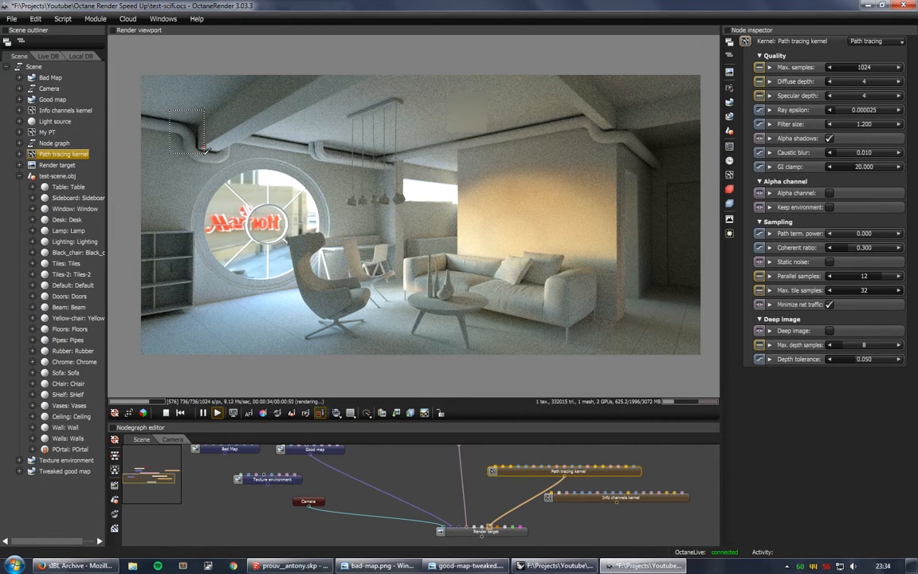
left_click_drag(160, 210, 206, 321)
left_click_drag(312, 291, 368, 332)
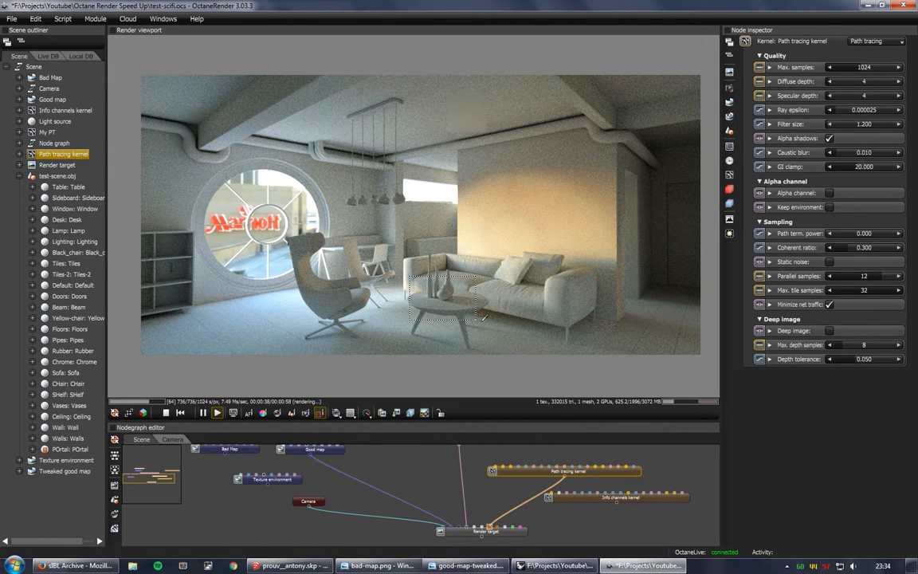
left_click_drag(548, 117, 587, 158)
left_click(604, 178)
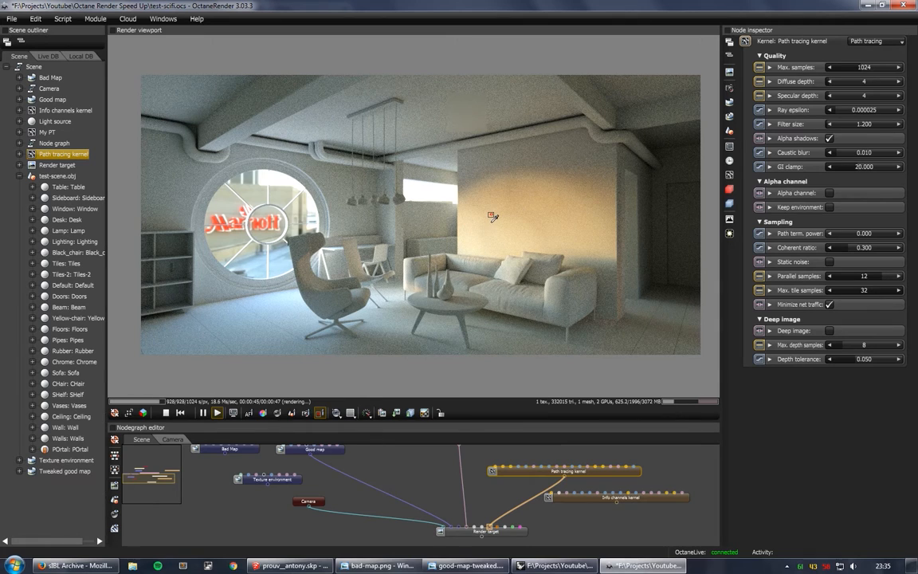
- Sample the white balance from the orange wall, ceiling, coffee table and floor, finishing on the floor between the armchair and the table
left_click(262, 414)
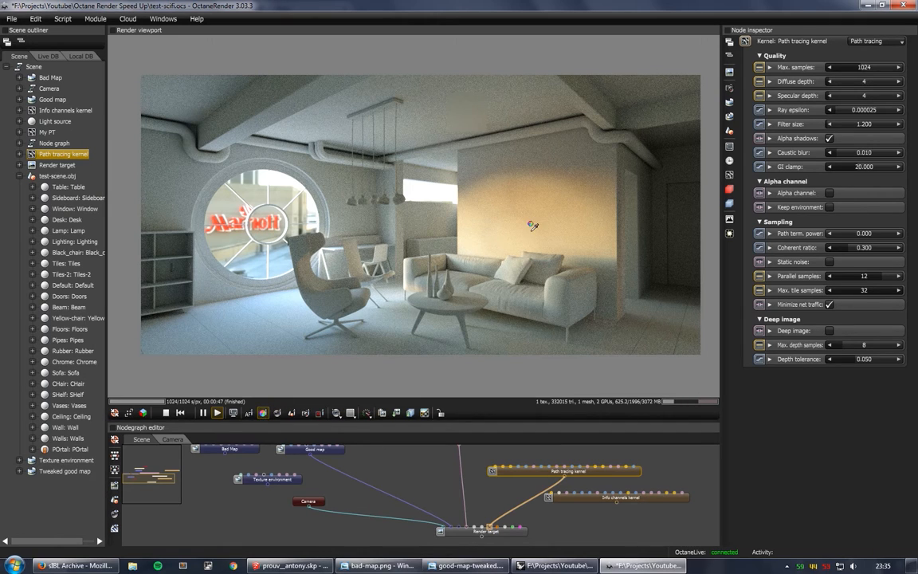
left_click(490, 195)
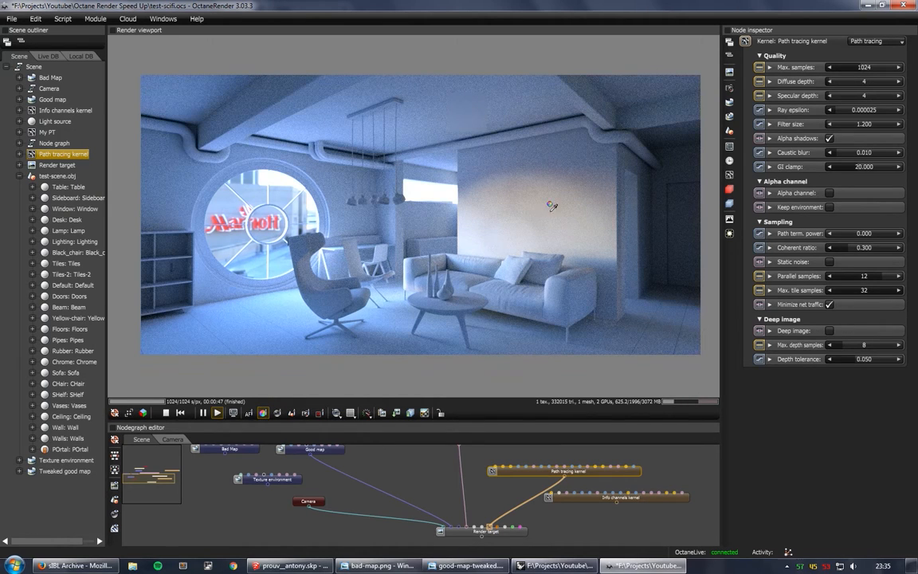
left_click(286, 291)
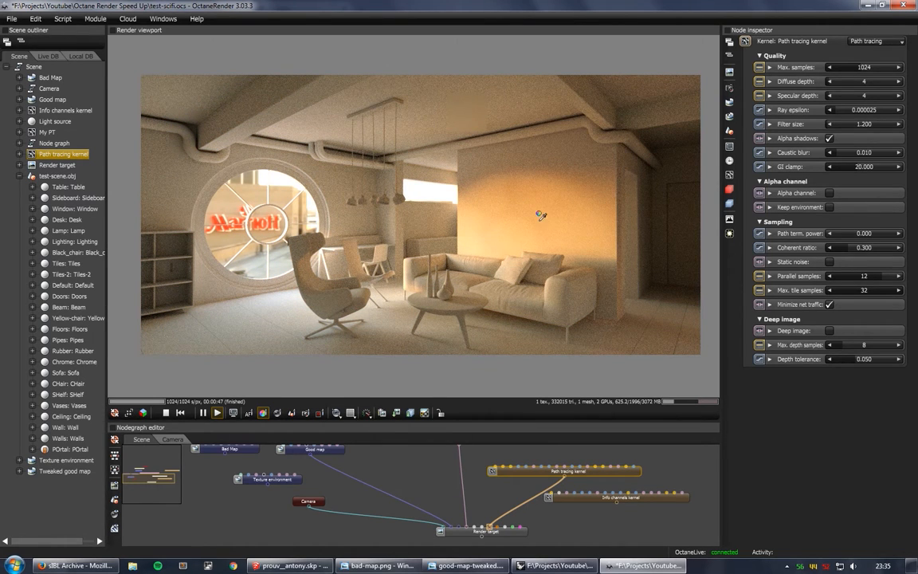
left_click(429, 298)
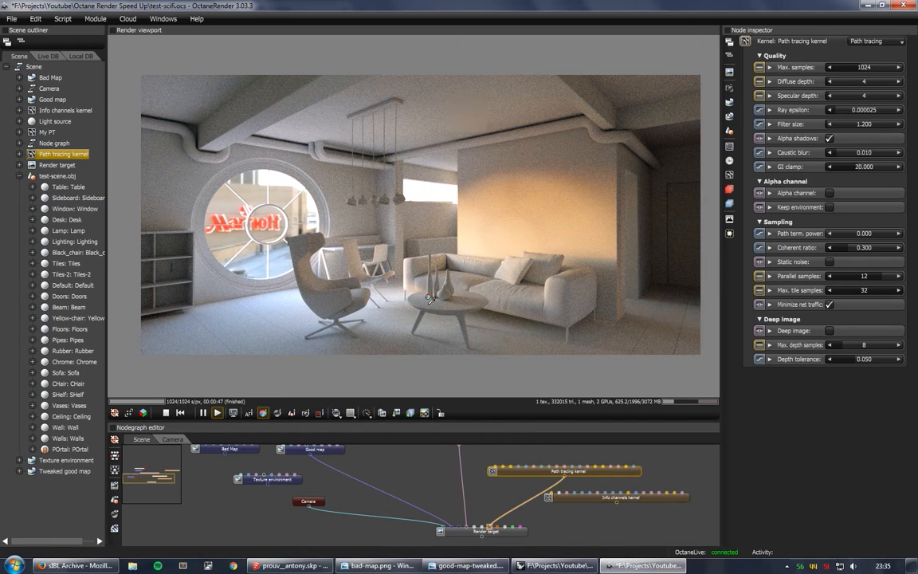
left_click(460, 109)
left_click(521, 187)
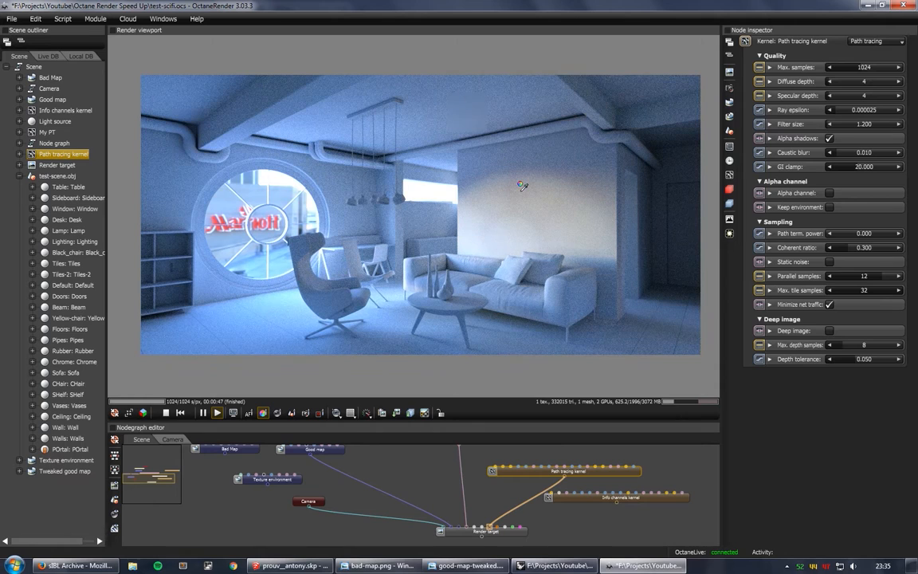
left_click(392, 321)
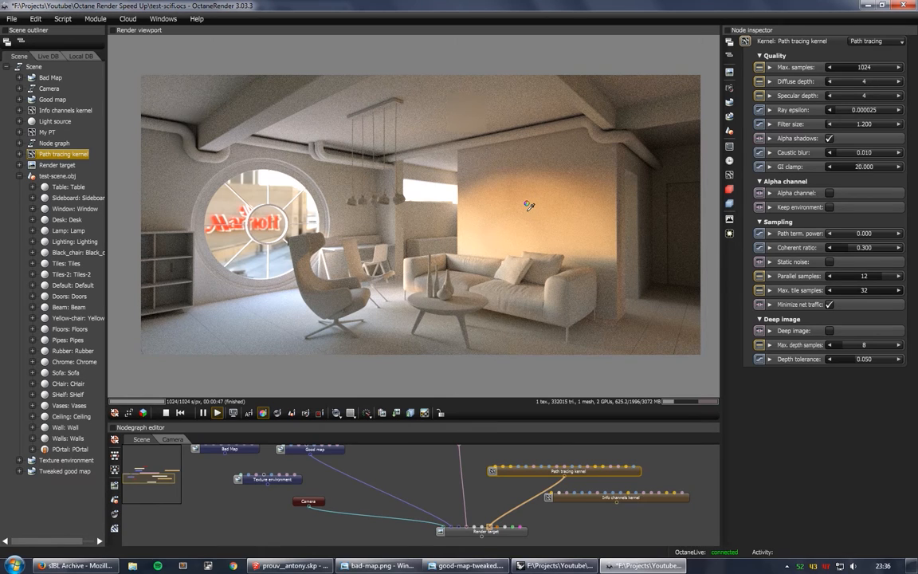
left_click(490, 116)
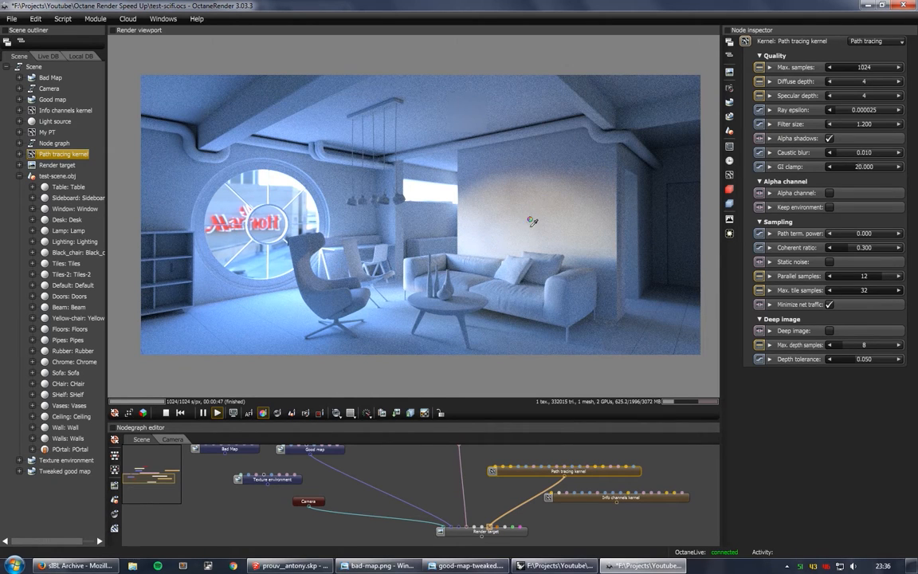
left_click(392, 317)
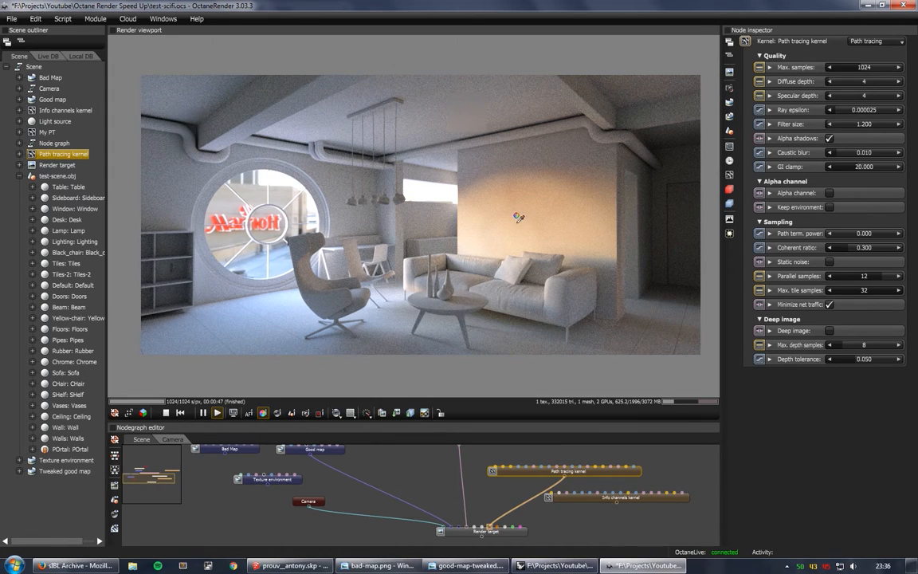
- Set the gamma of the Good map environment's image texture to 1.3
left_click(313, 449)
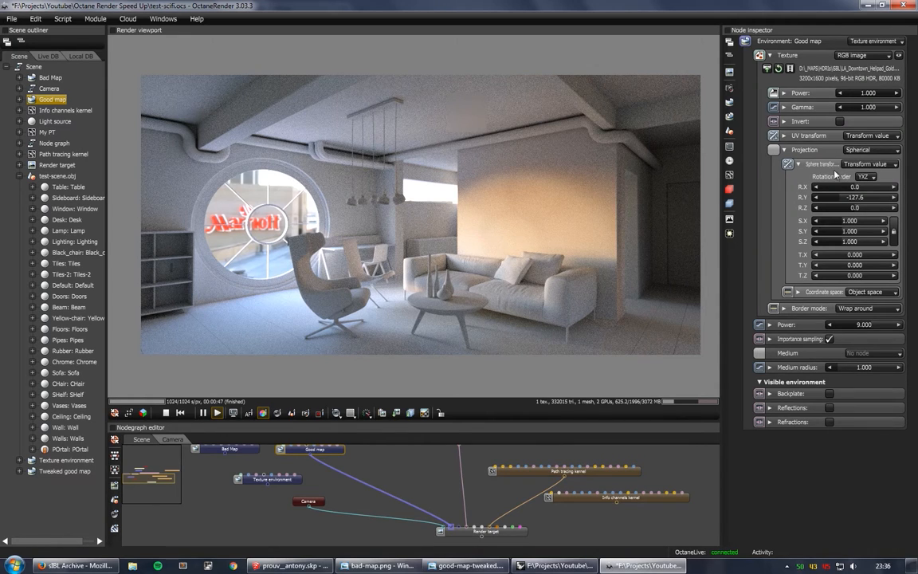
left_click_drag(868, 108, 872, 113)
left_click(871, 109)
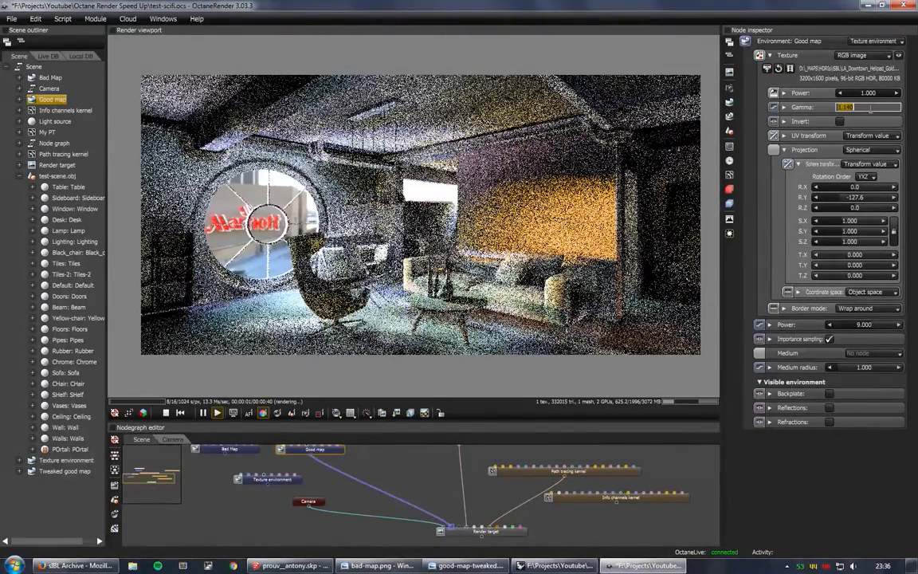
type("1.")
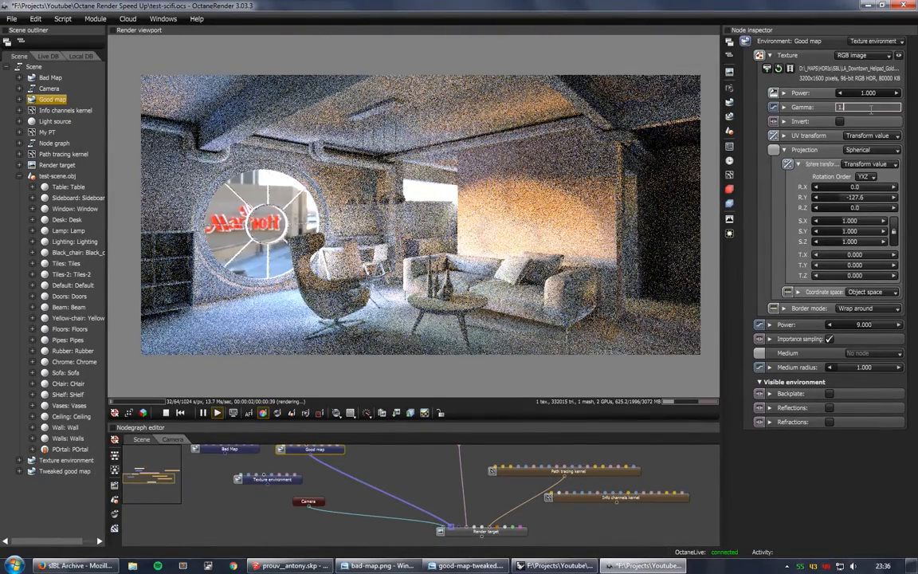
type("3")
key("Return")
- Prioritise rendering of the orange wall, the sofa's end and the dark corridor in turn, clearing the last region
left_click(319, 411)
left_click_drag(472, 191, 555, 251)
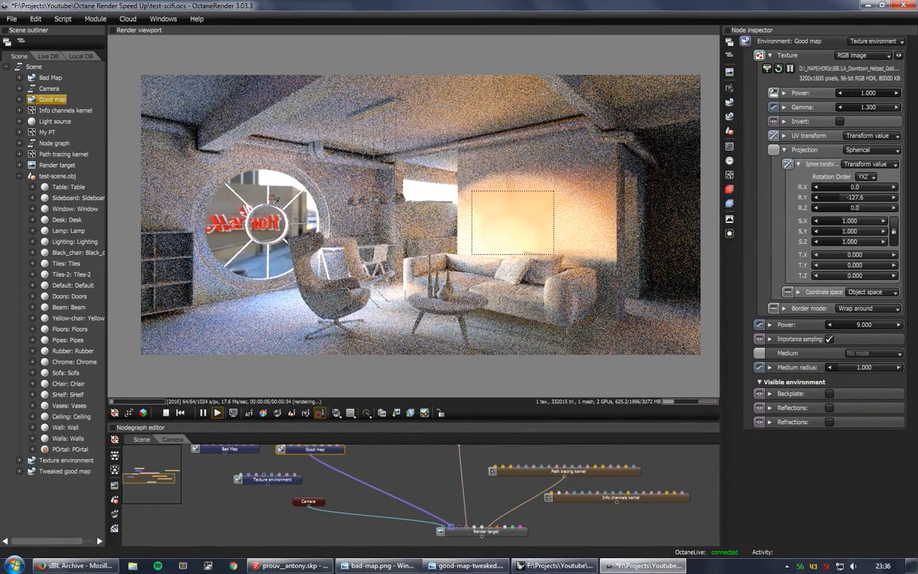
left_click_drag(503, 172, 658, 277)
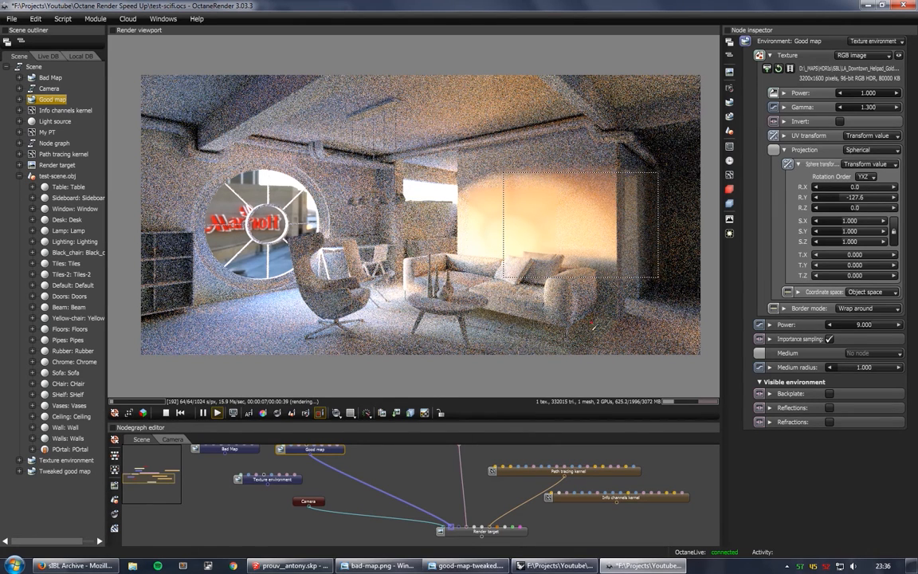
left_click_drag(547, 262, 646, 341)
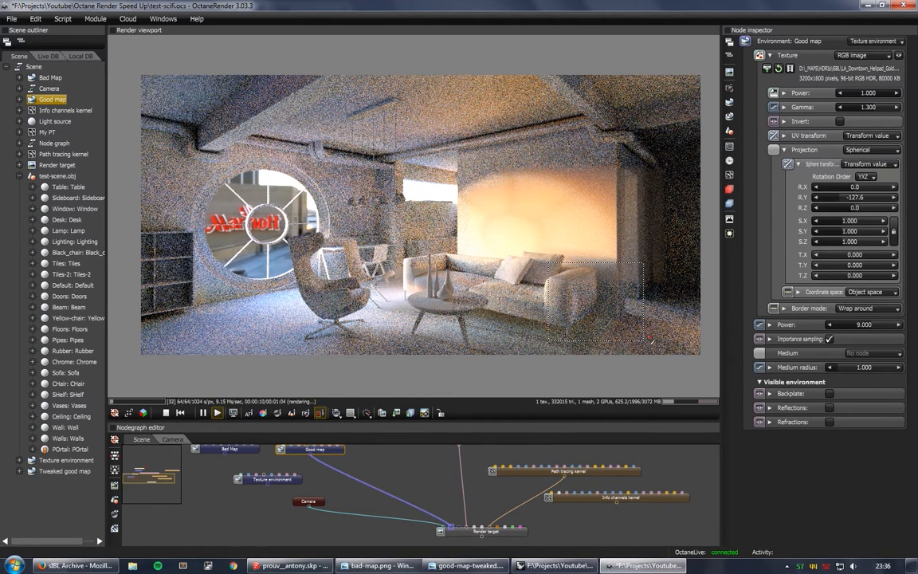
left_click_drag(648, 196, 705, 299)
left_click(558, 270)
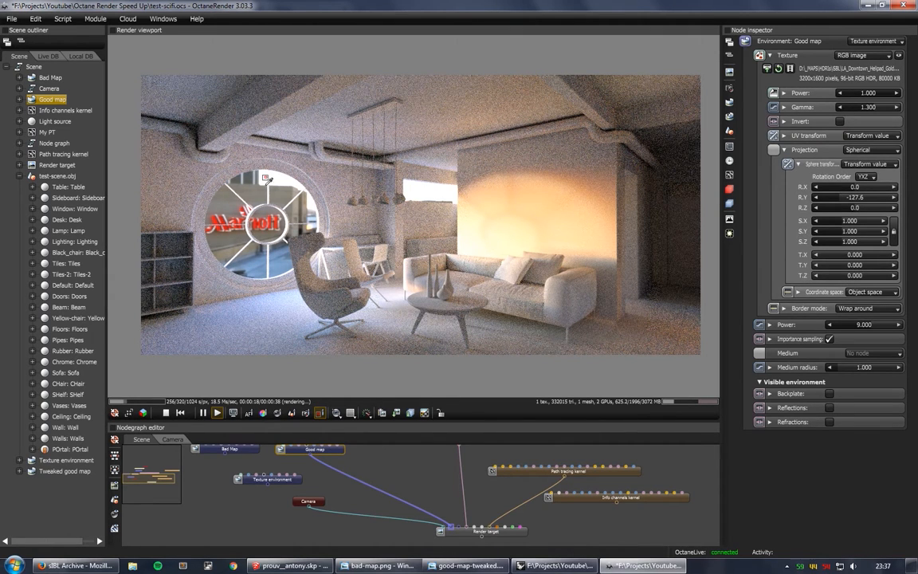
- Enable the POrtal material of test-scene.obj and prioritise rendering of the dark corridor
left_click(69, 449)
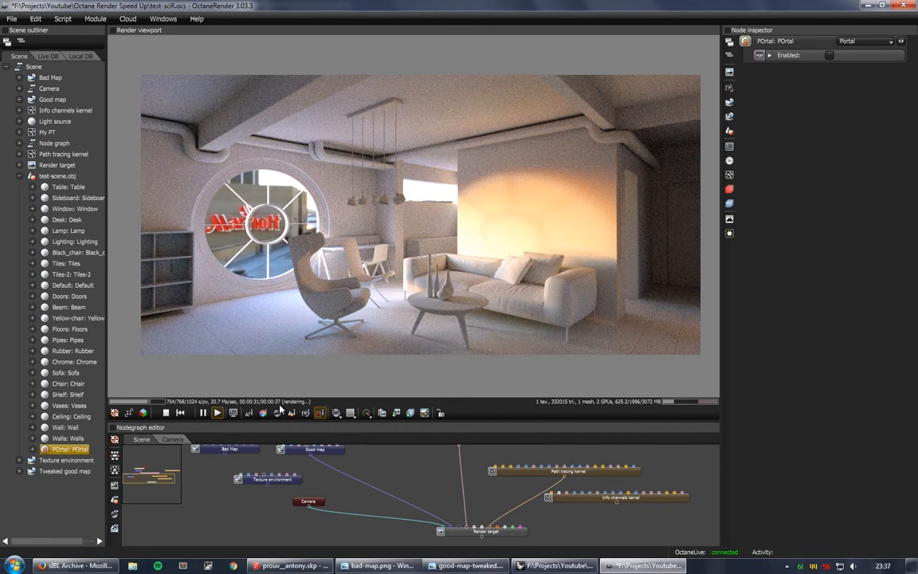
left_click(729, 147)
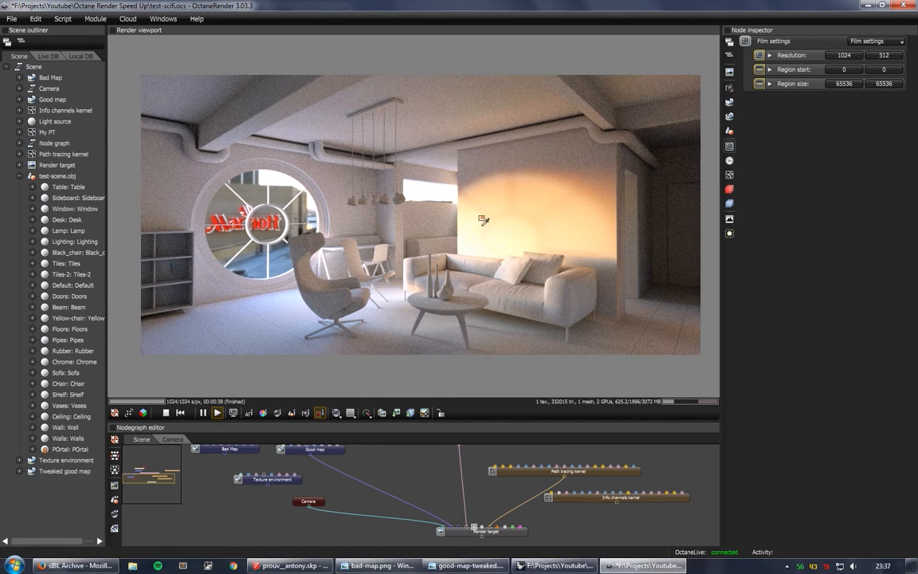
left_click(68, 448)
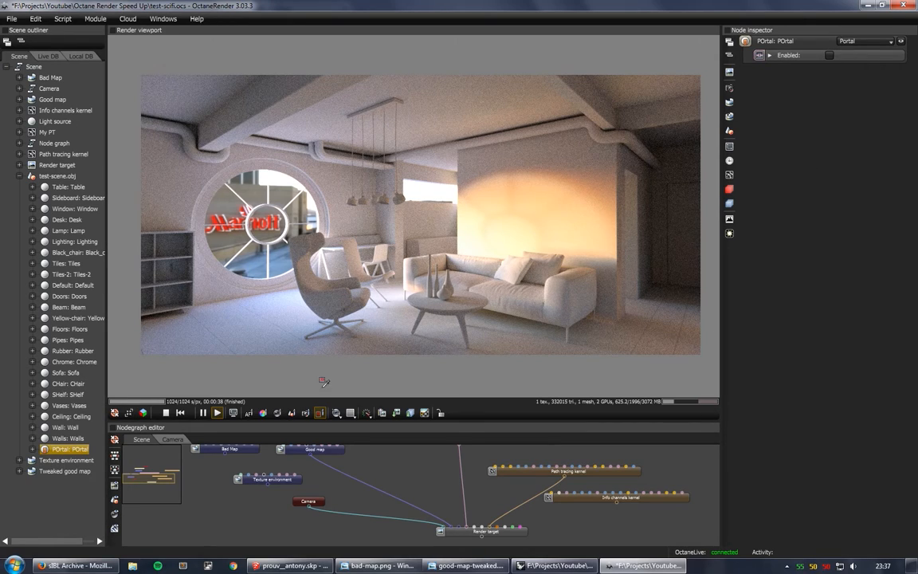
left_click(829, 55)
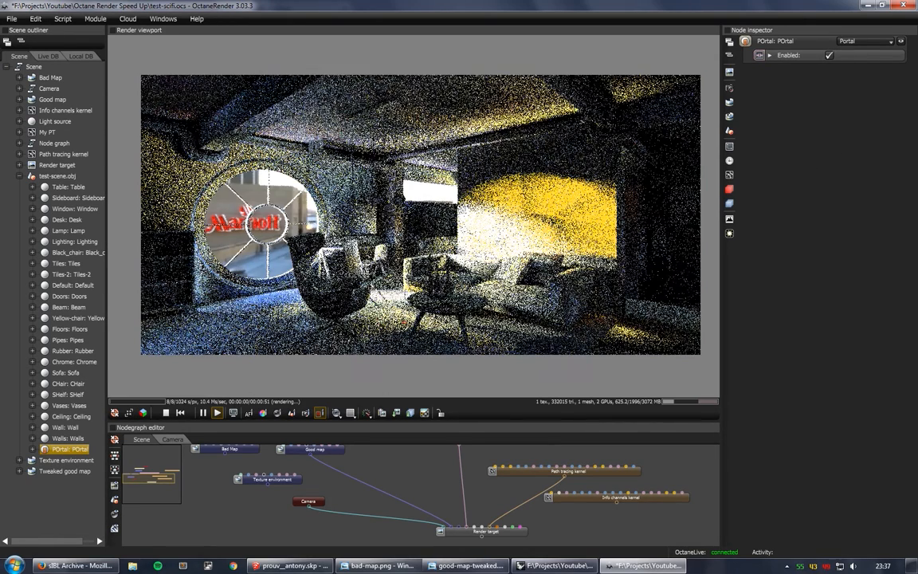
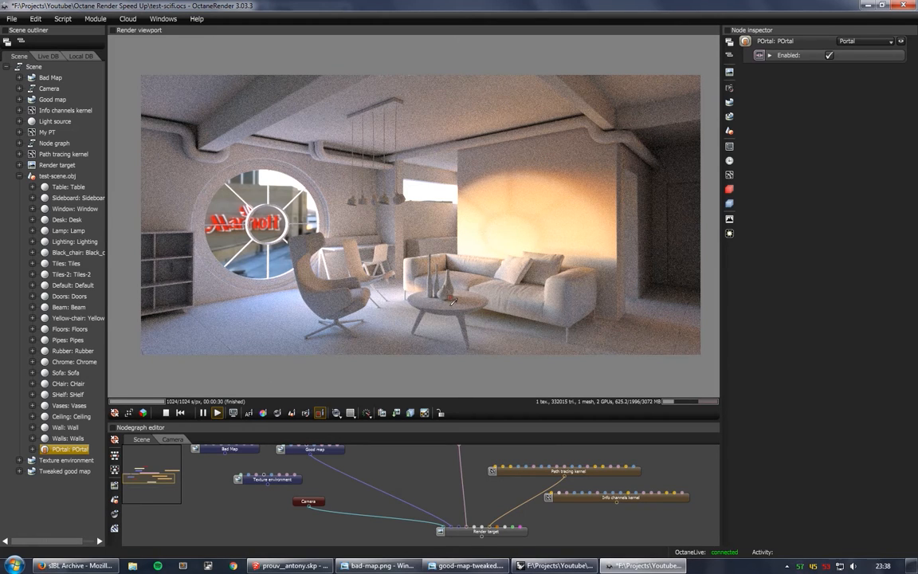
left_click_drag(647, 134, 674, 194)
left_click_drag(651, 184, 707, 301)
- Disable the POrtal material again and prioritise rendering of the sunlit wall, clearing the region
left_click(829, 56)
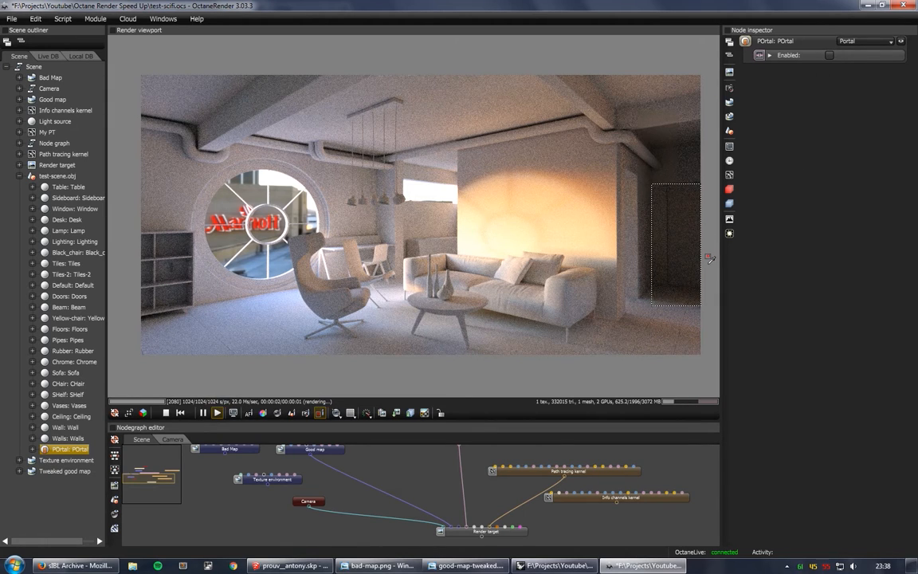
left_click_drag(539, 193, 616, 263)
left_click(474, 245)
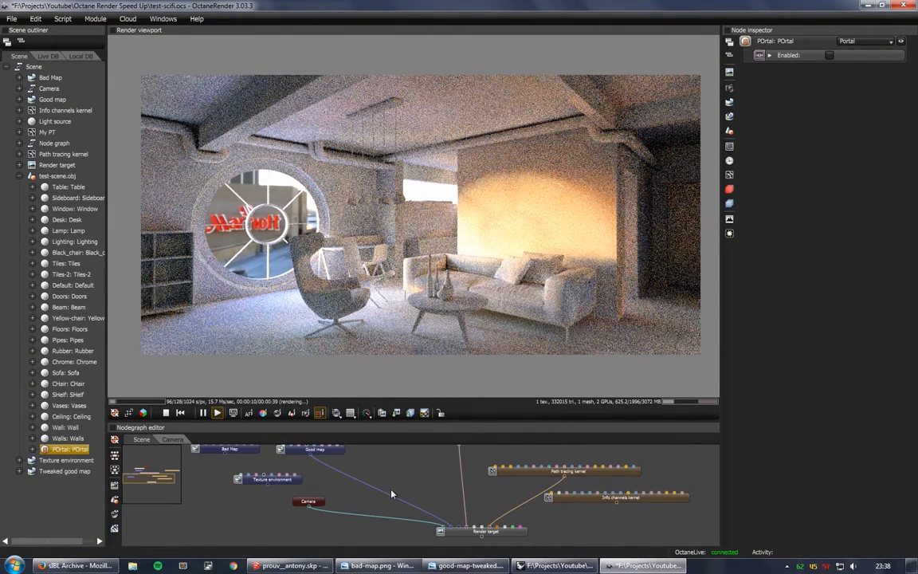
- Lower the Good map's image texture power to its minimum so that the environment emits no light
left_click_drag(384, 475, 403, 486)
left_click(354, 462)
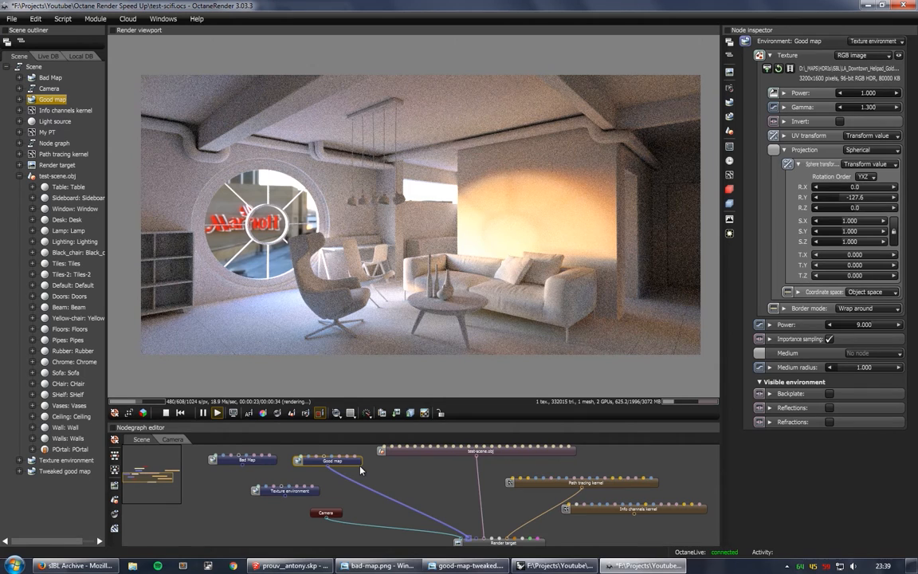
left_click_drag(889, 93, 829, 96)
- Rearrange the Tweaked good map, Light source and test-scene.obj nodes to make free space above the test-scene.obj node
left_click_drag(421, 473, 305, 482)
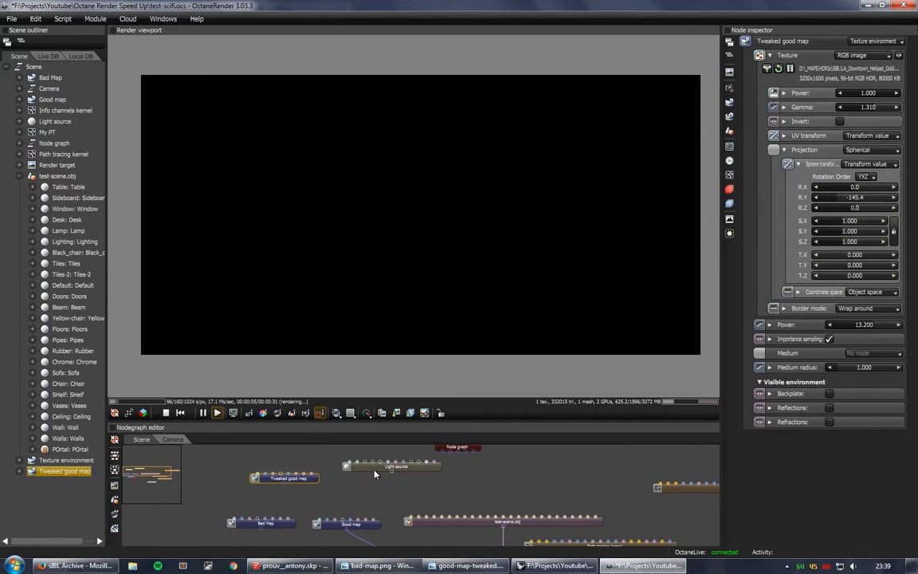
left_click_drag(425, 469, 432, 494)
left_click_drag(487, 492, 435, 472)
left_click(470, 477)
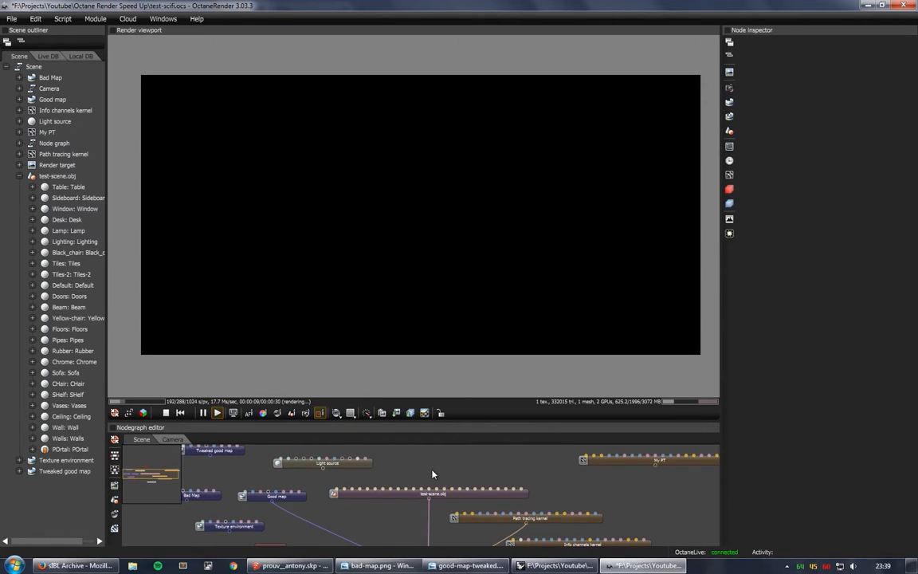
left_click_drag(385, 496, 380, 496)
left_click_drag(358, 463, 311, 473)
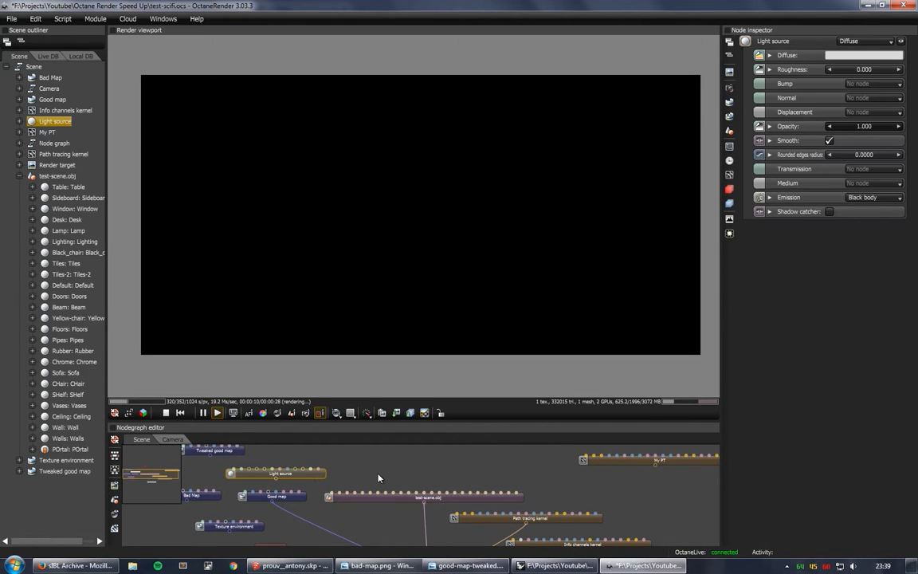
left_click_drag(379, 479, 416, 484)
left_click(436, 471)
scroll(411, 486, "up", 1)
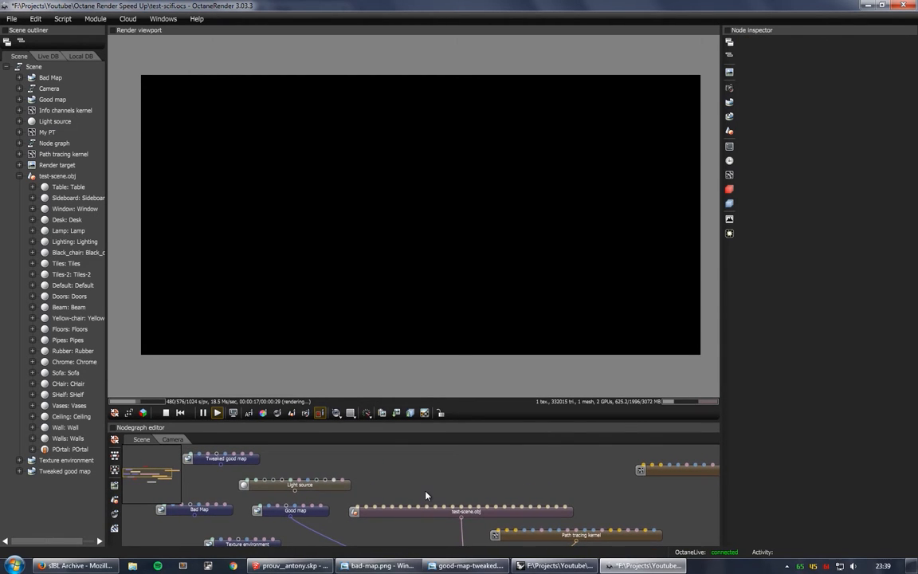
- Add a Diffuse material node above the test-scene.obj node and pause the render
right_click(404, 484)
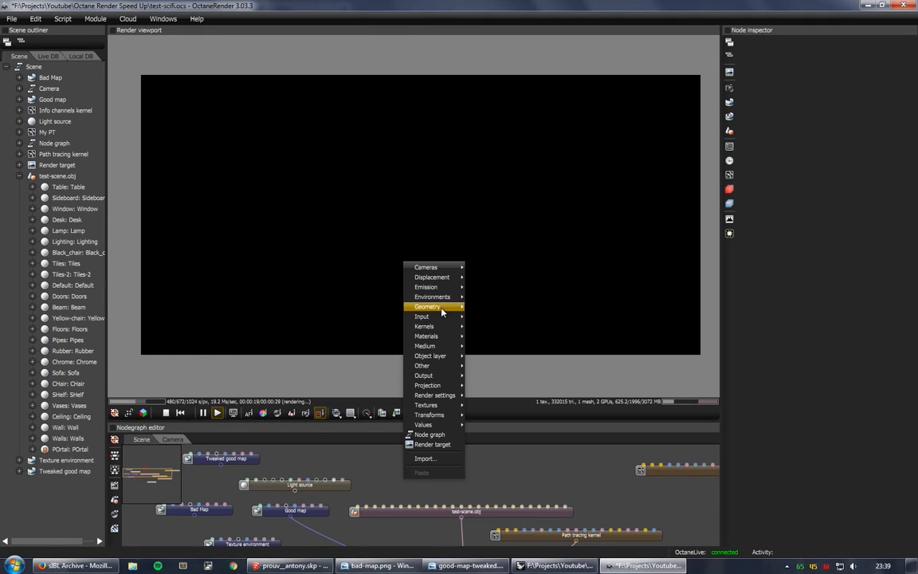
mouse_move(437, 338)
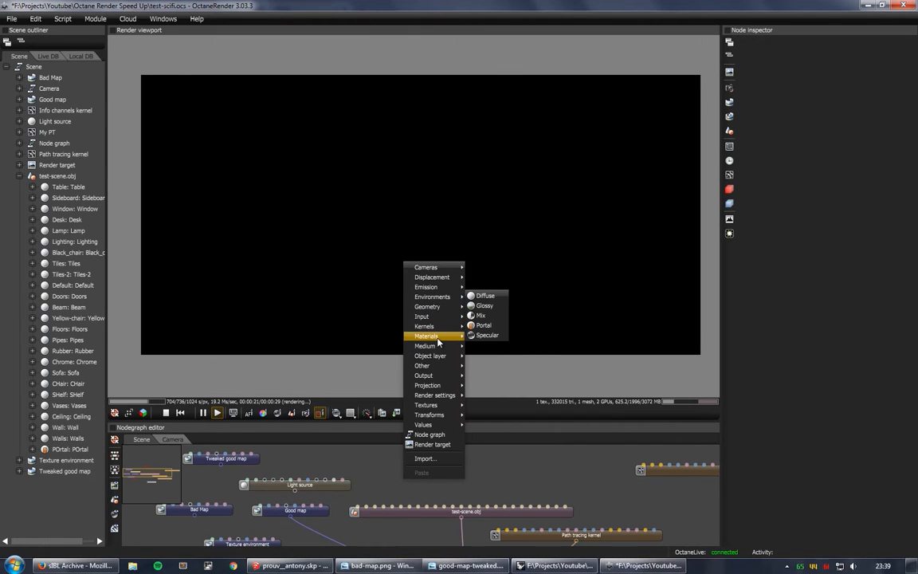
left_click(484, 296)
left_click(205, 415)
left_click_drag(446, 483, 447, 473)
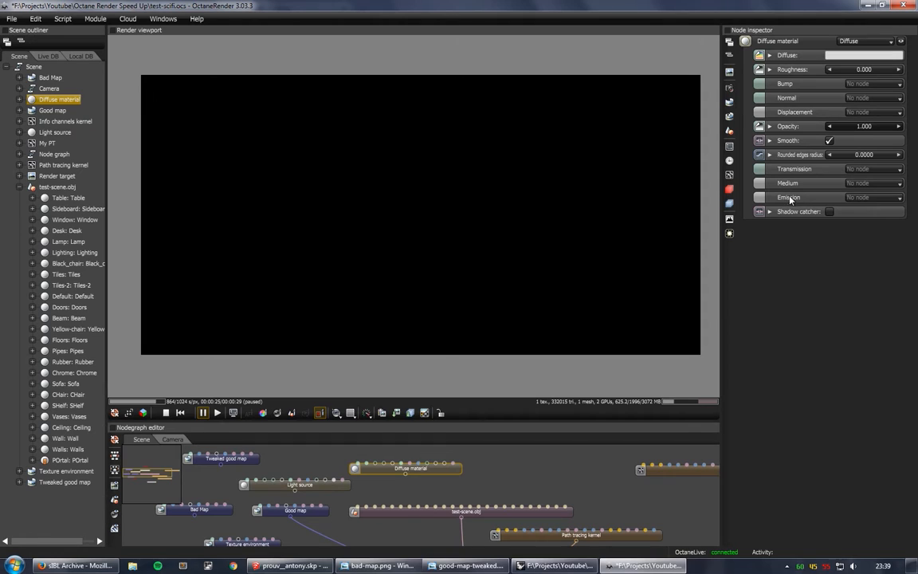
- Give the Diffuse material a Black body emission whose texture is a Greyscale image loaded from Ltl10718.ies
left_click(866, 199)
left_click(876, 208)
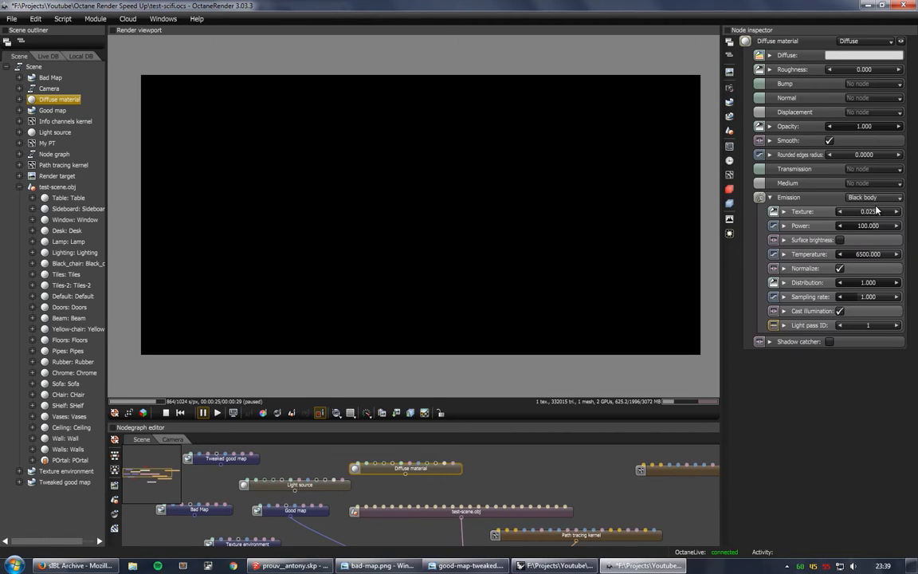
left_click(785, 212)
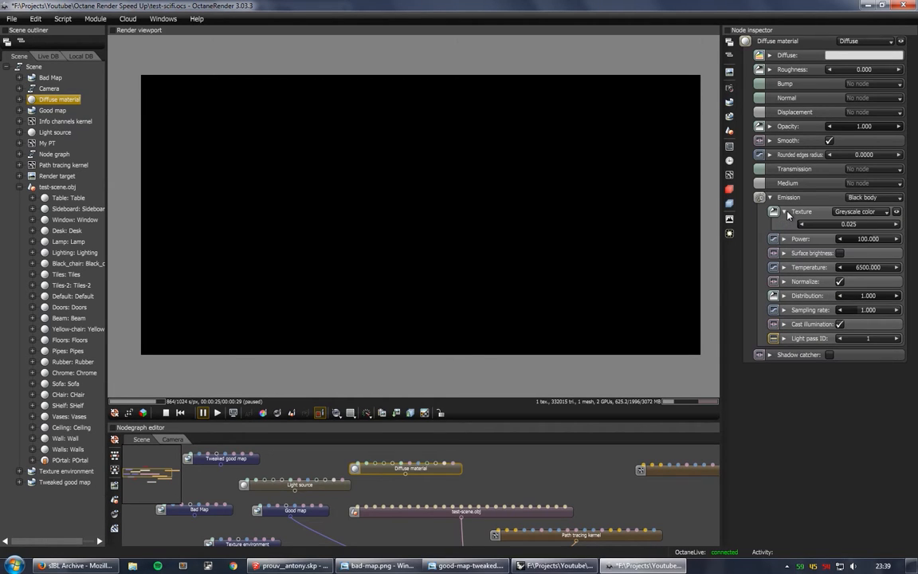
left_click(857, 212)
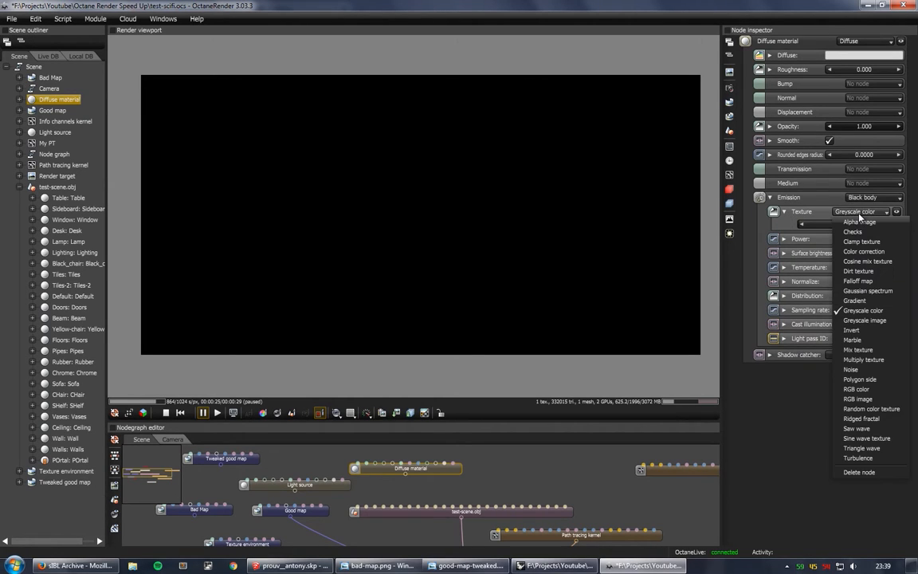
left_click(860, 321)
left_click(329, 207)
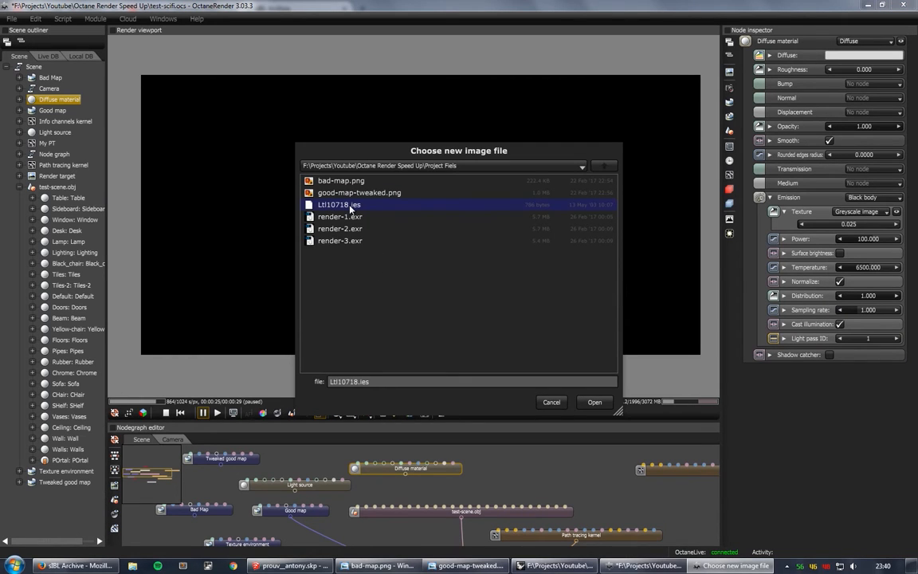
left_click(597, 403)
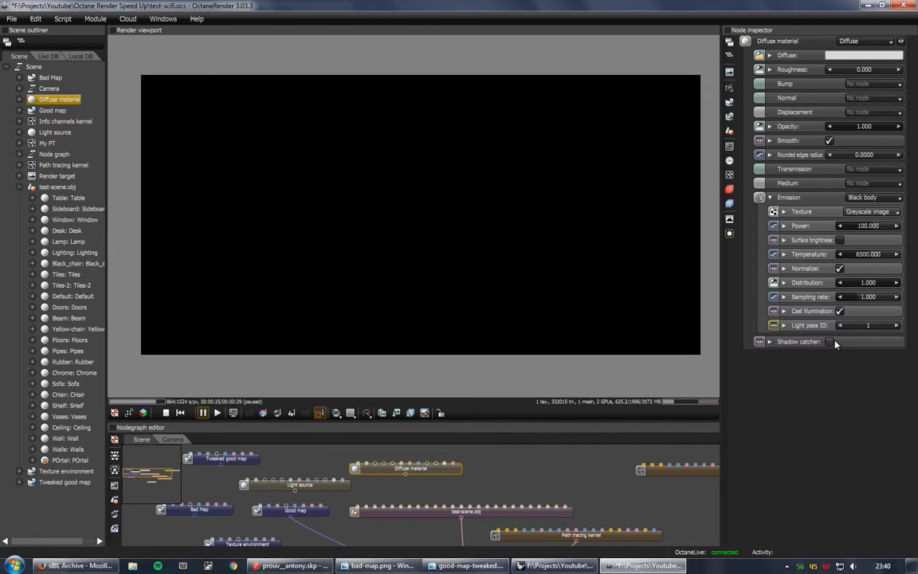
- Resume the render and connect the Diffuse material to the Lighting input of the test-scene.obj node
left_click(217, 412)
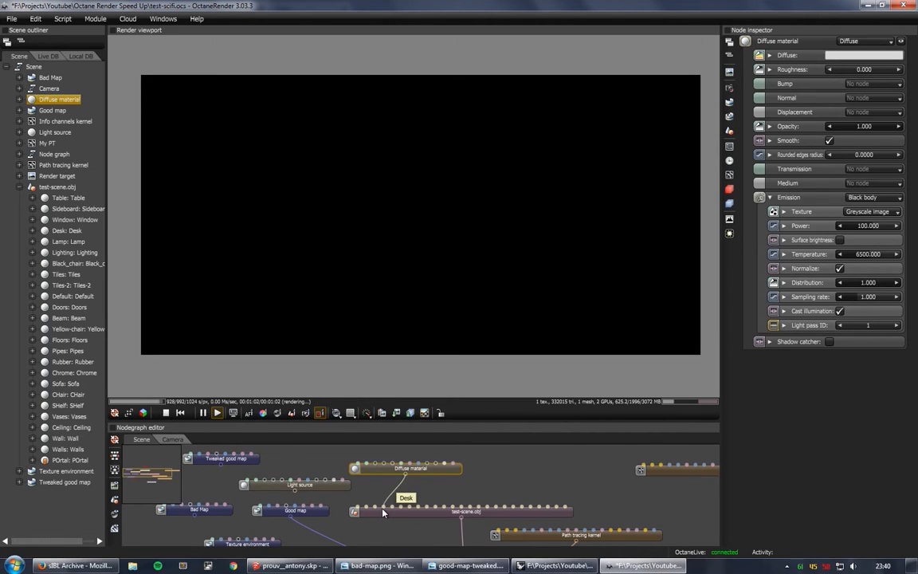
left_click_drag(399, 509, 400, 509)
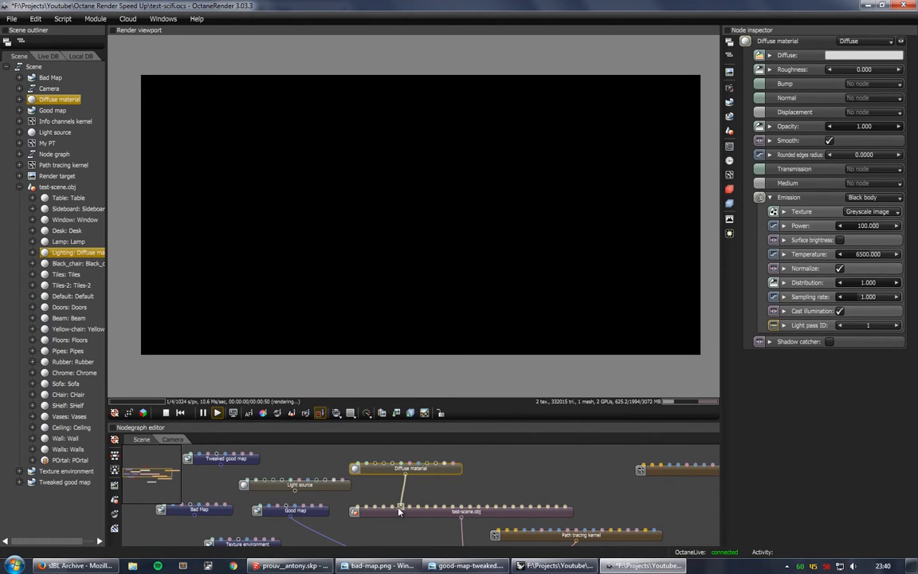
left_click_drag(426, 471, 416, 468)
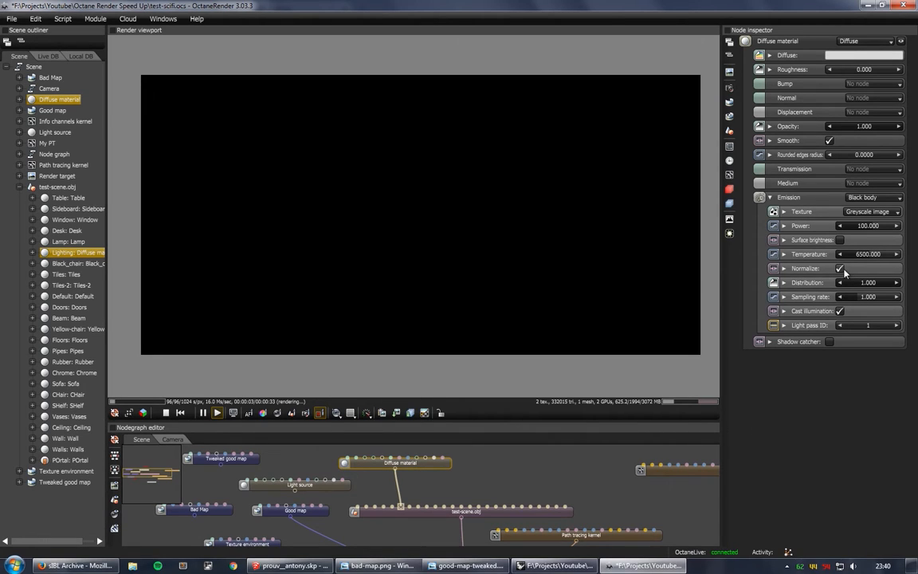
- Set the emission's sampling rate to 1.3 and its IES texture's projection to XYZ to UVW, then show the projection's settings
left_click_drag(877, 299, 860, 301)
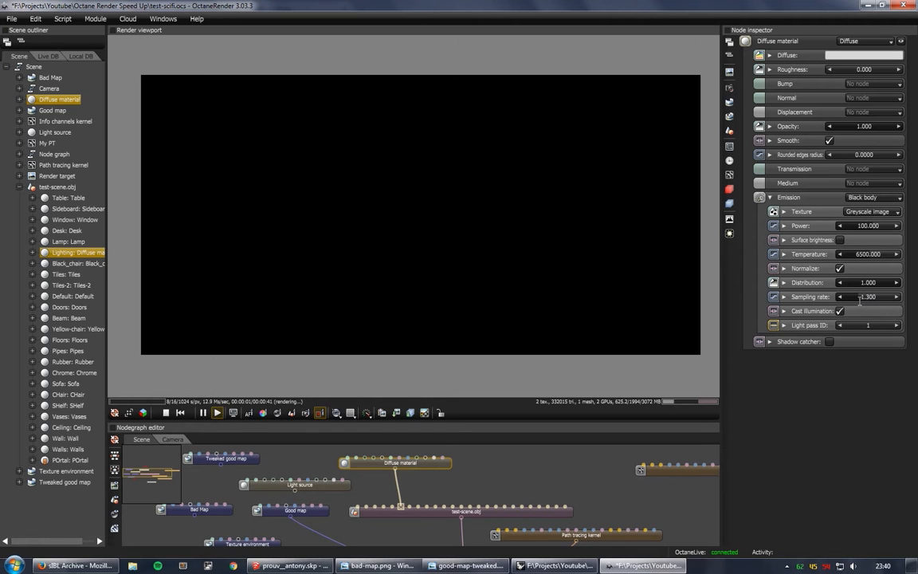
left_click(784, 212)
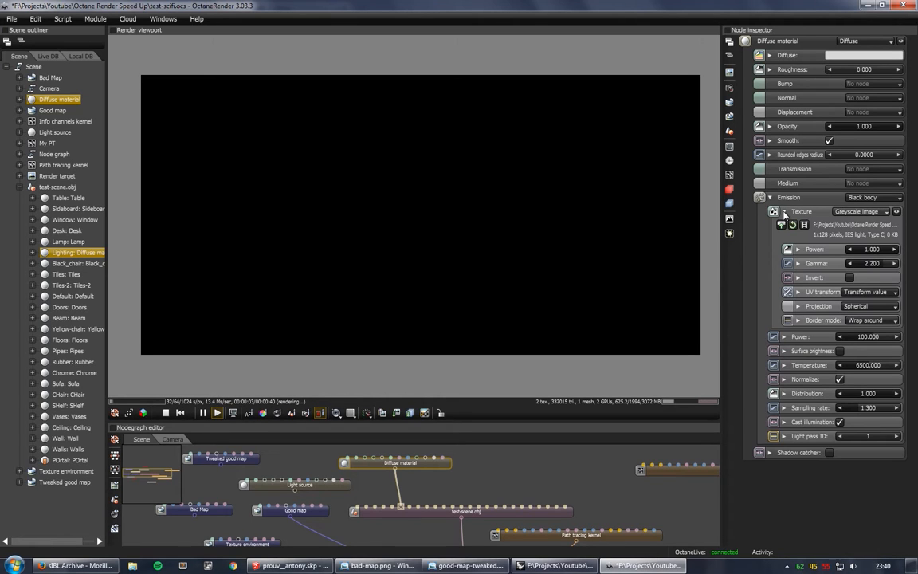
left_click(866, 307)
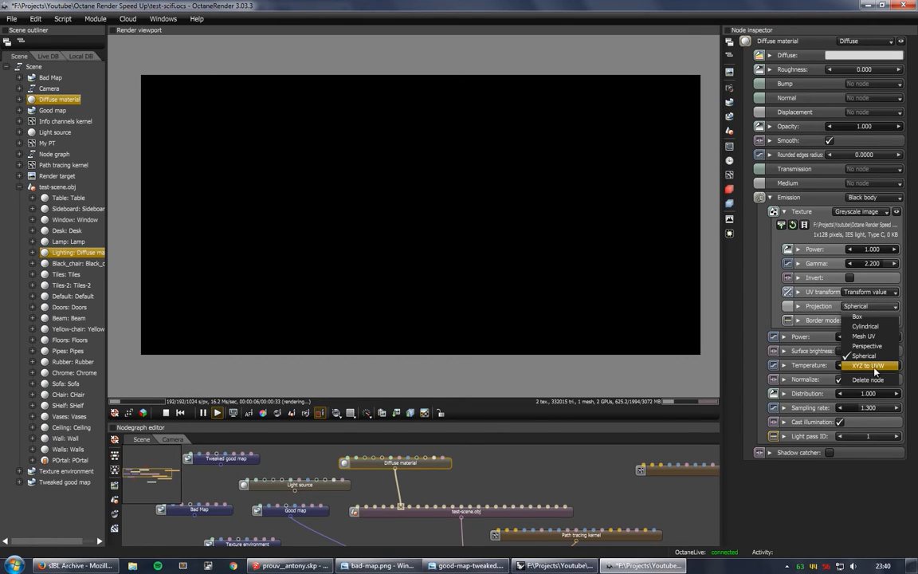
left_click(880, 366)
left_click(872, 319)
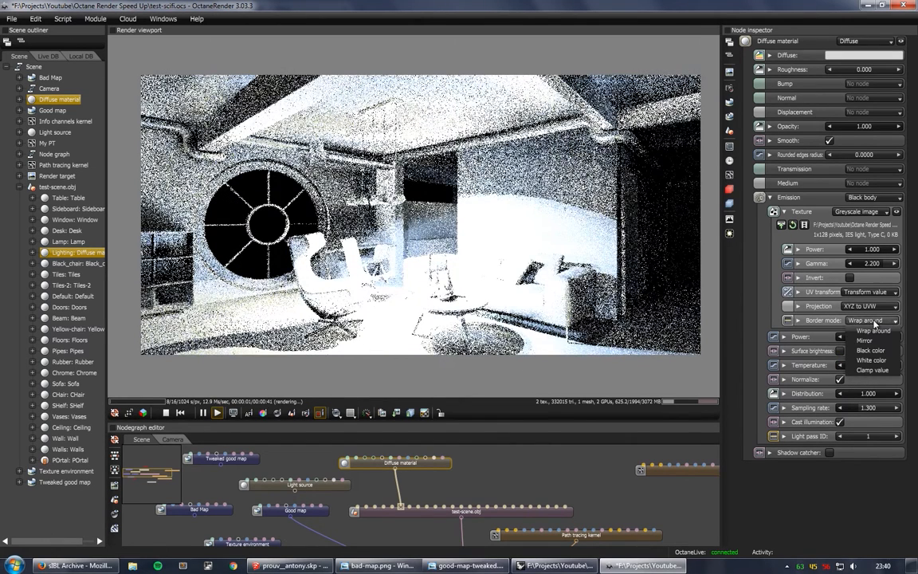
left_click(806, 313)
left_click(799, 307)
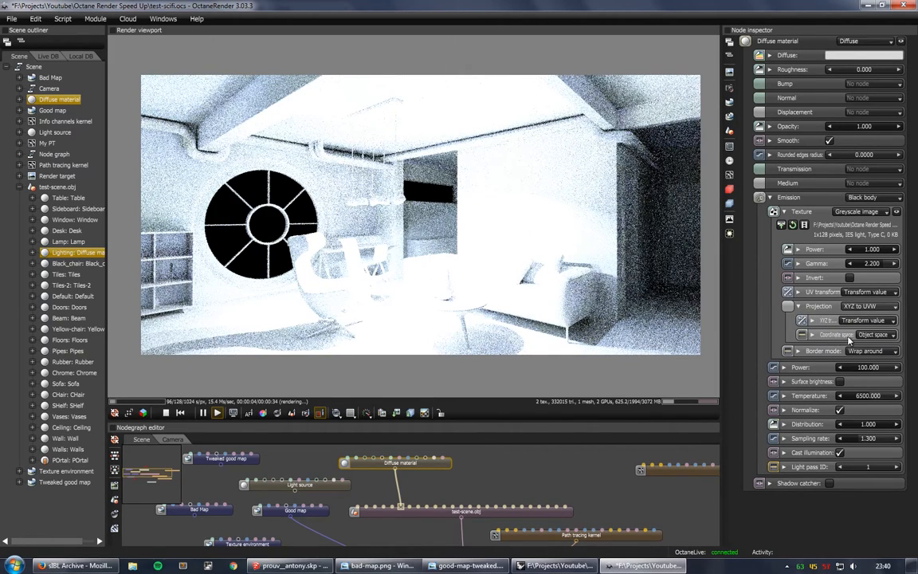
- Set the IES texture projection's coordinate space to Normal space and try emission powers of 40 and 1 before settling on 5
left_click(872, 335)
left_click(876, 376)
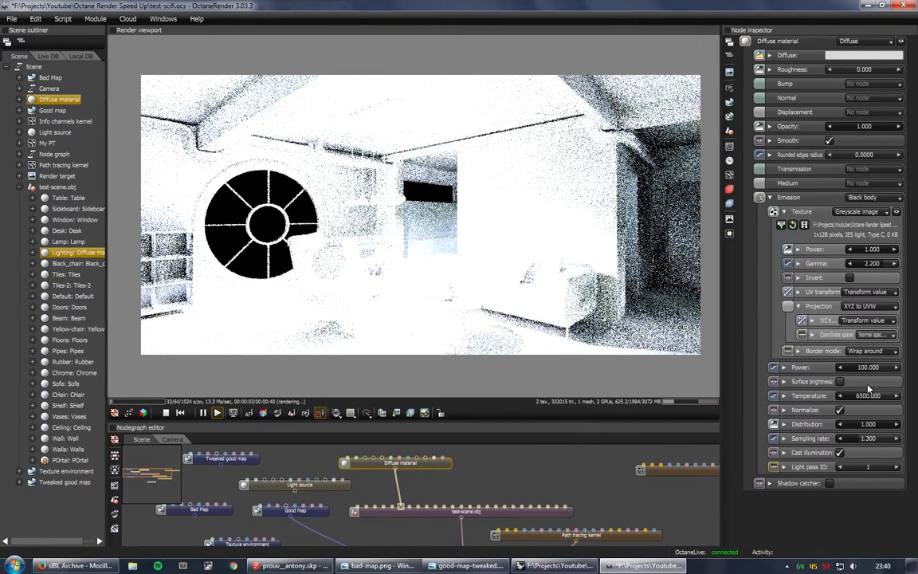
double_click(868, 368)
type("40")
key("Return")
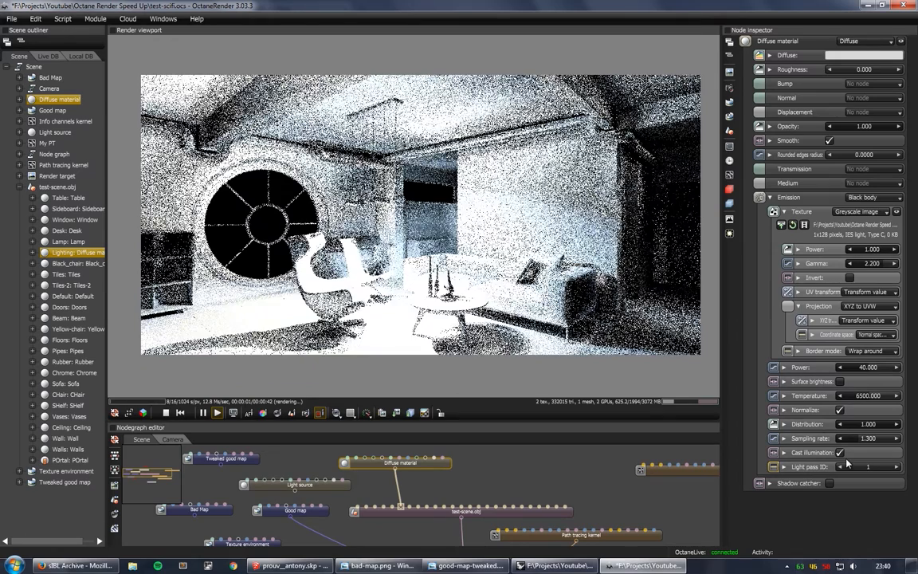
double_click(868, 368)
type("1")
key("Return")
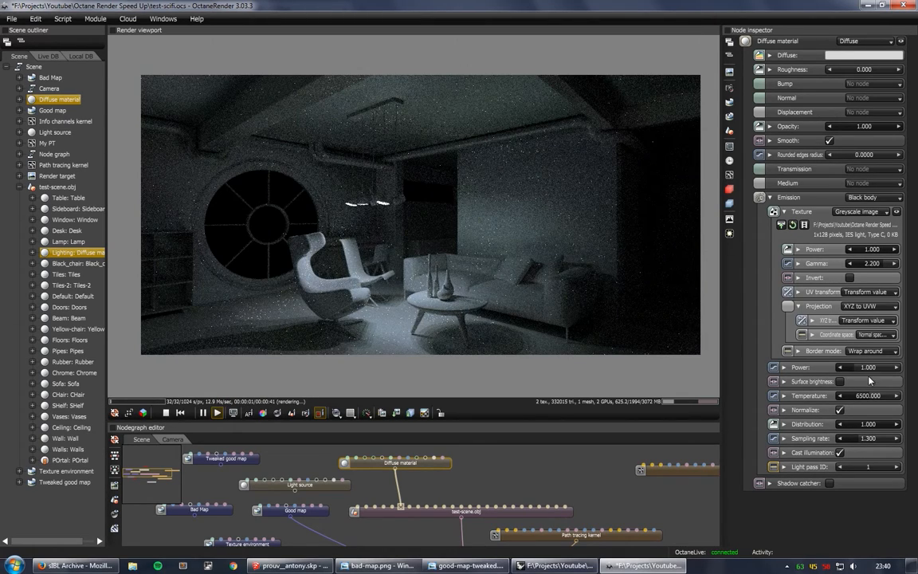
double_click(868, 367)
type("5")
key("Return")
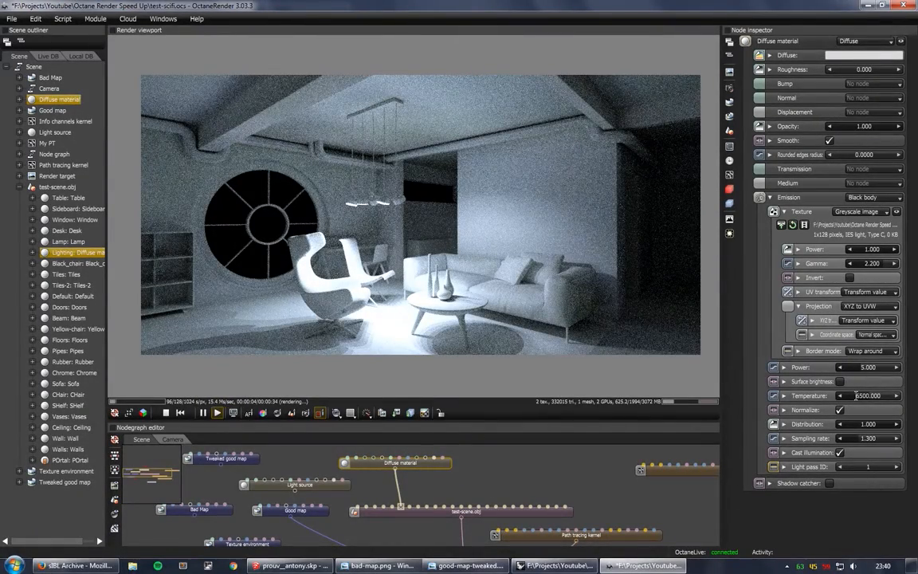
- Lower the black body emission's temperature to about 4462 for a warmer light
left_click_drag(869, 395, 866, 401)
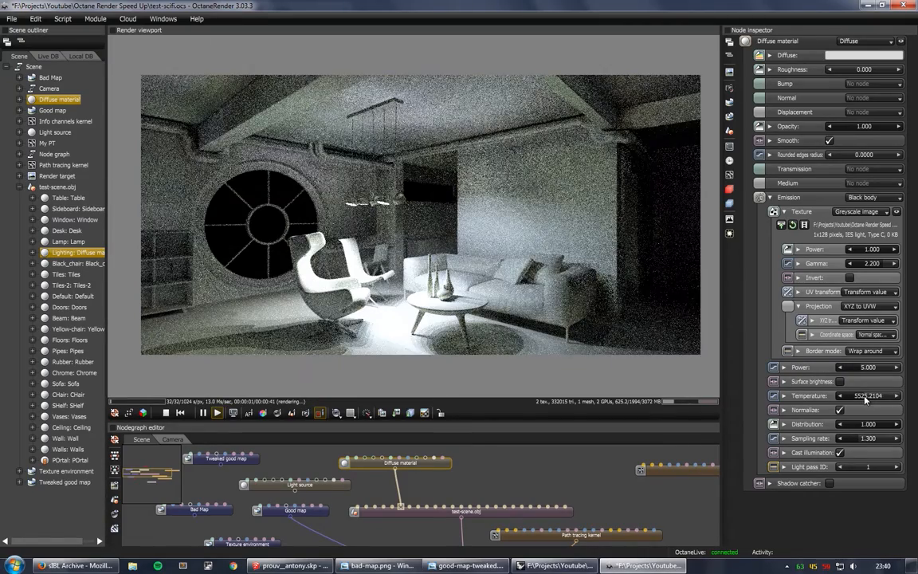
left_click_drag(864, 398, 861, 399)
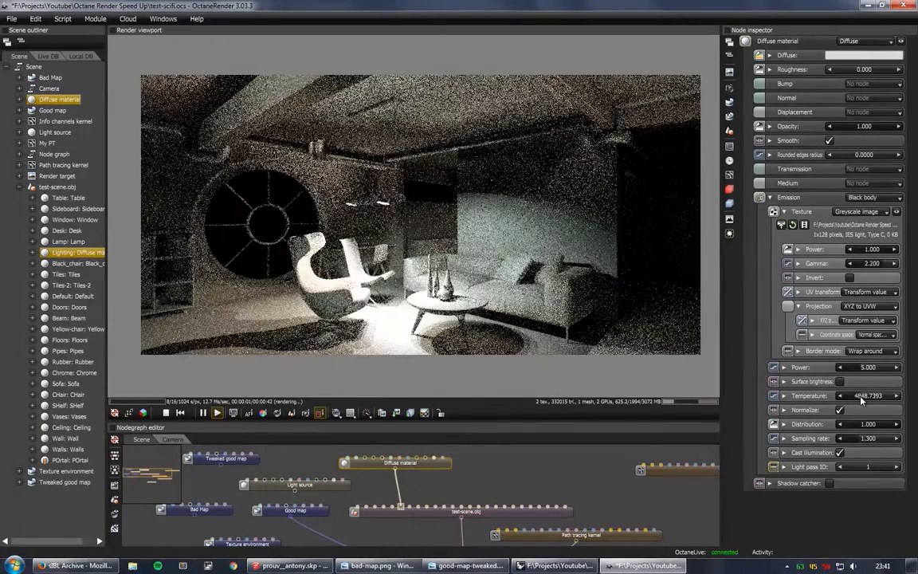
left_click_drag(861, 398, 858, 398)
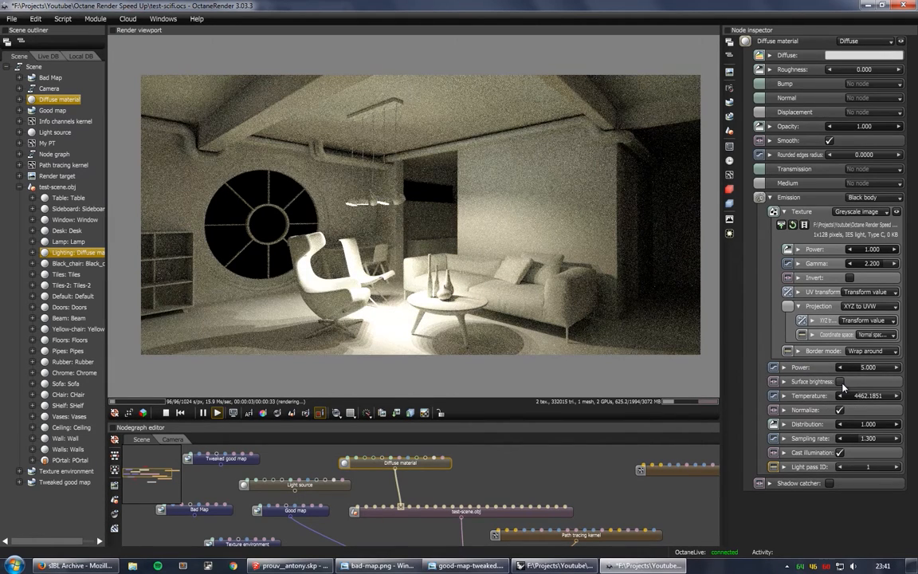
- Enable and disable the emission's surface brightness twice to compare its effect on the lighting
left_click(840, 382)
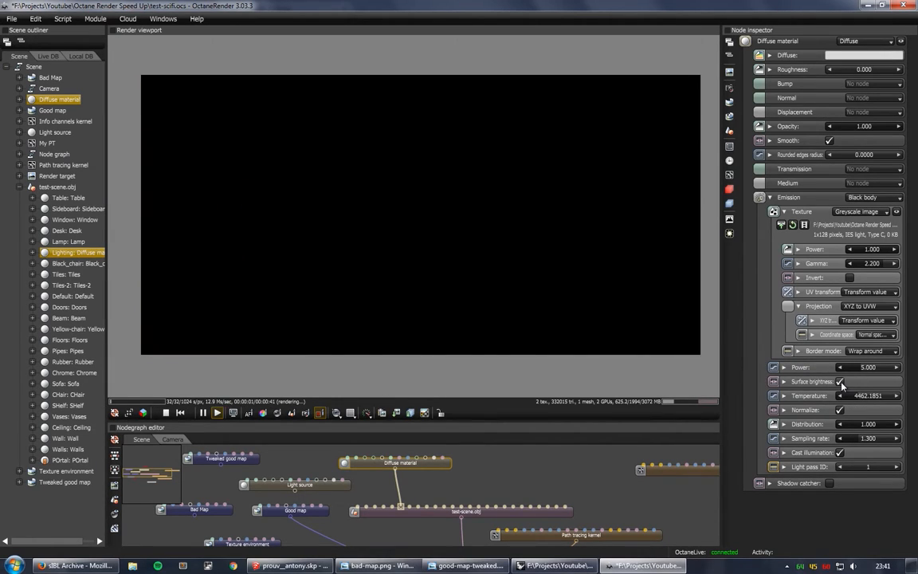
left_click(841, 383)
left_click(840, 382)
left_click(840, 382)
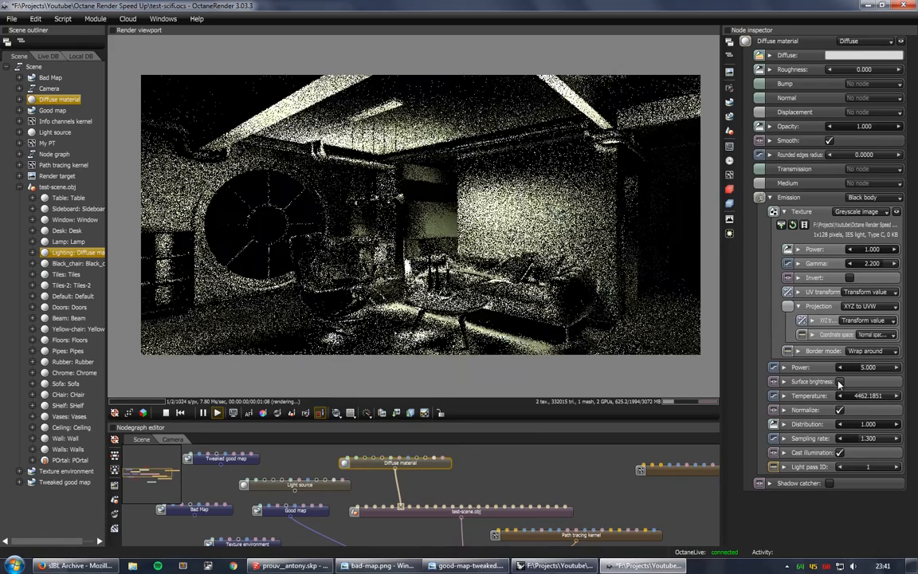
- Test emission sampling rates of 18.9, 10000, 0 and 8.39, leave the rate at about 16.9, and shift the Diffuse material node aside
left_click_drag(863, 439, 883, 440)
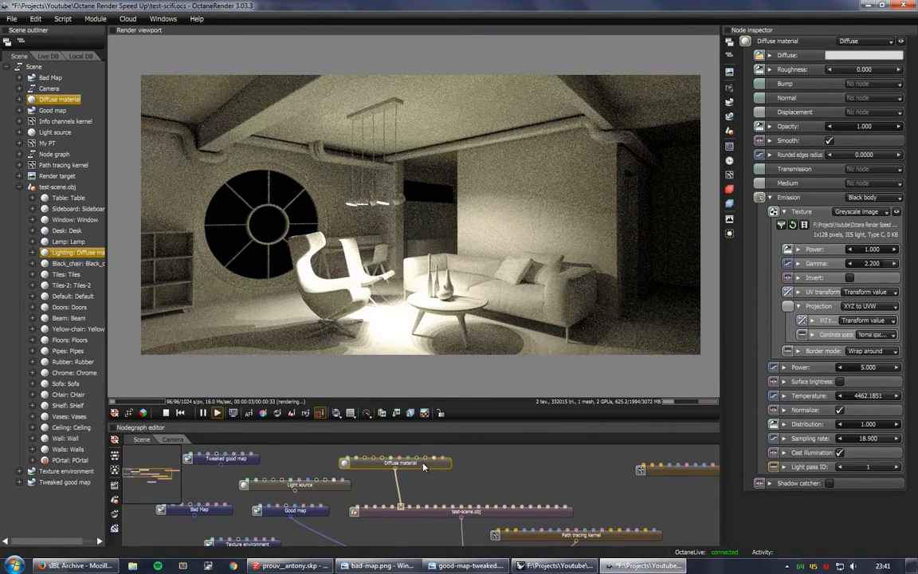
left_click_drag(431, 463, 361, 468)
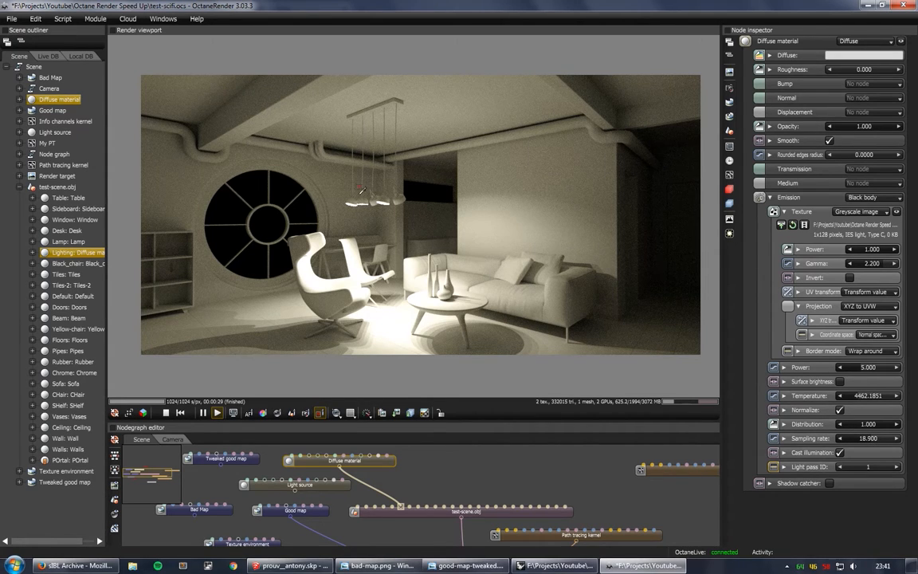
left_click_drag(871, 439, 897, 448)
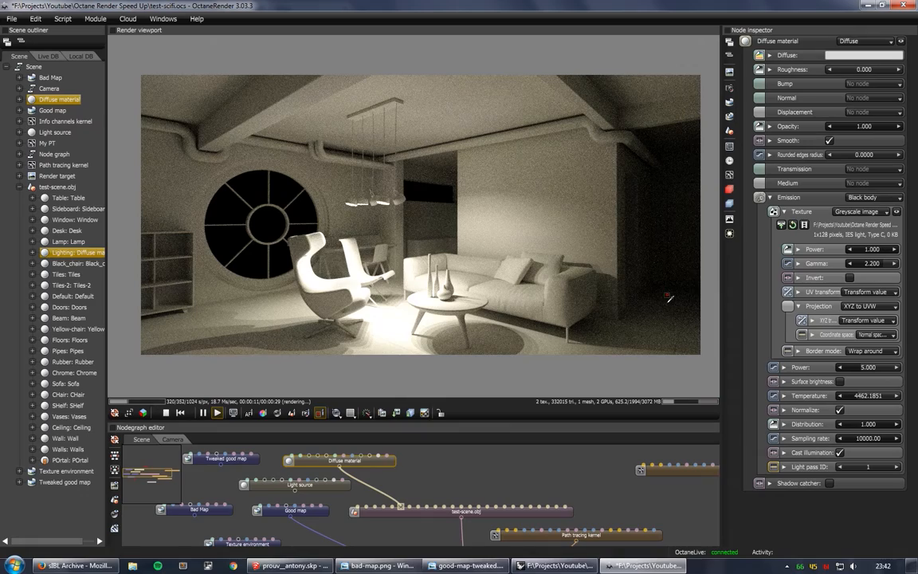
left_click_drag(865, 440, 836, 442)
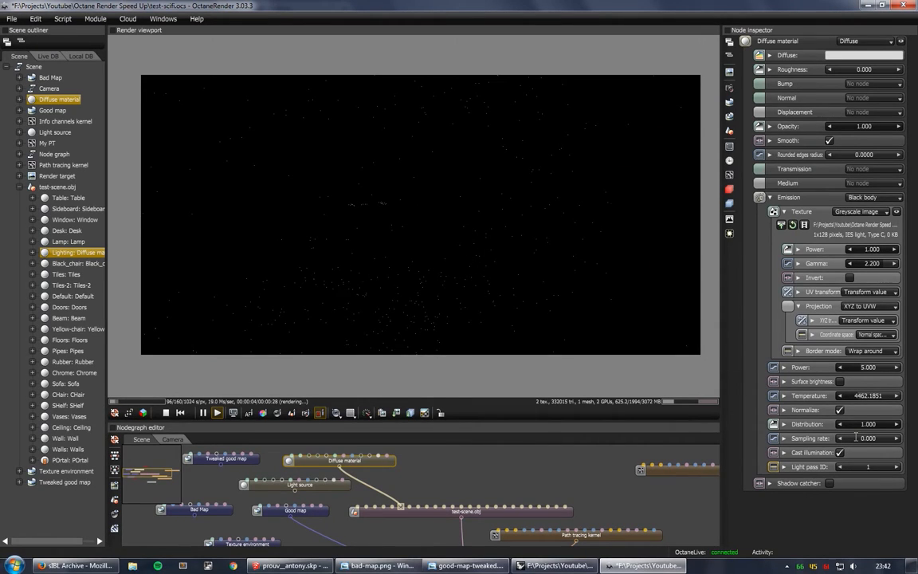
left_click_drag(866, 439, 877, 449)
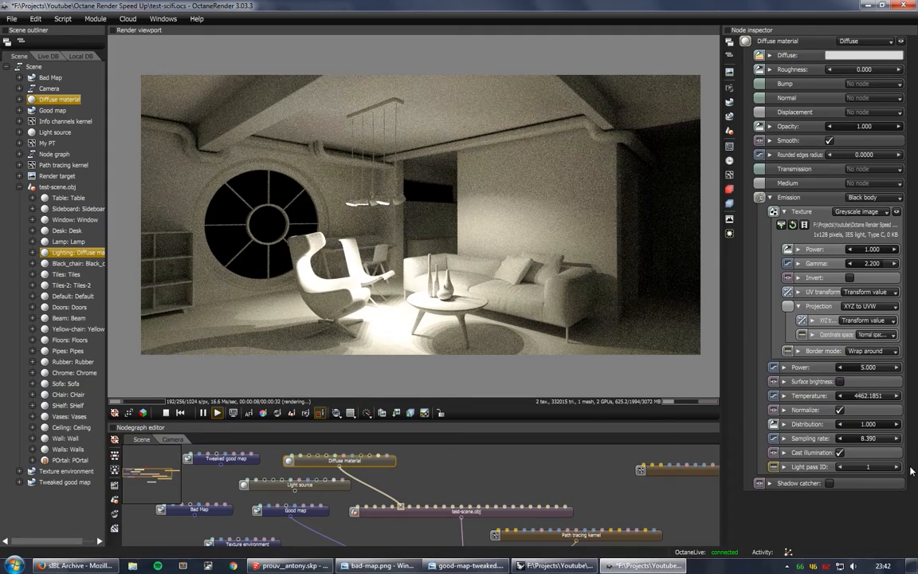
left_click_drag(868, 439, 879, 439)
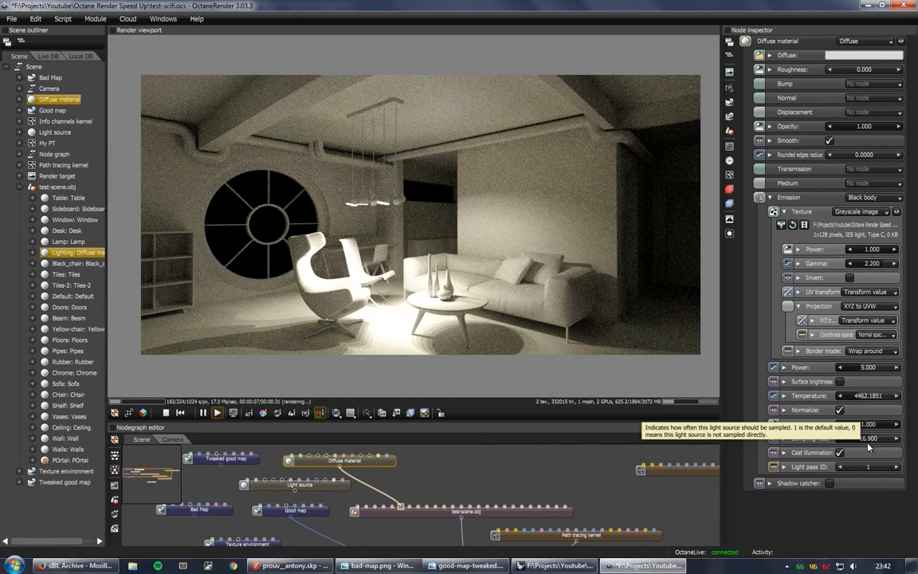
- Raise the GI clamp of the Path tracing kernel to 1340
left_click(505, 473)
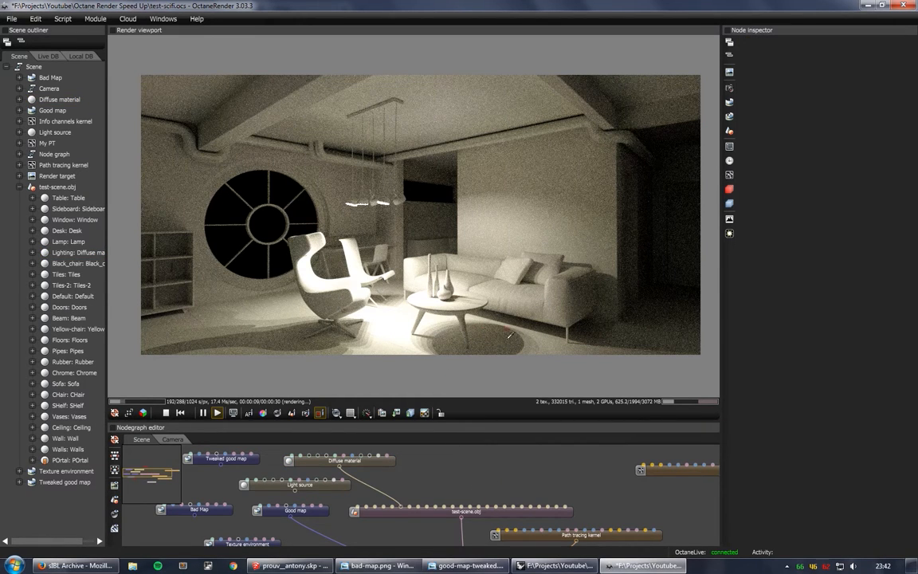
left_click_drag(533, 490, 515, 441)
left_click_drag(478, 510, 470, 484)
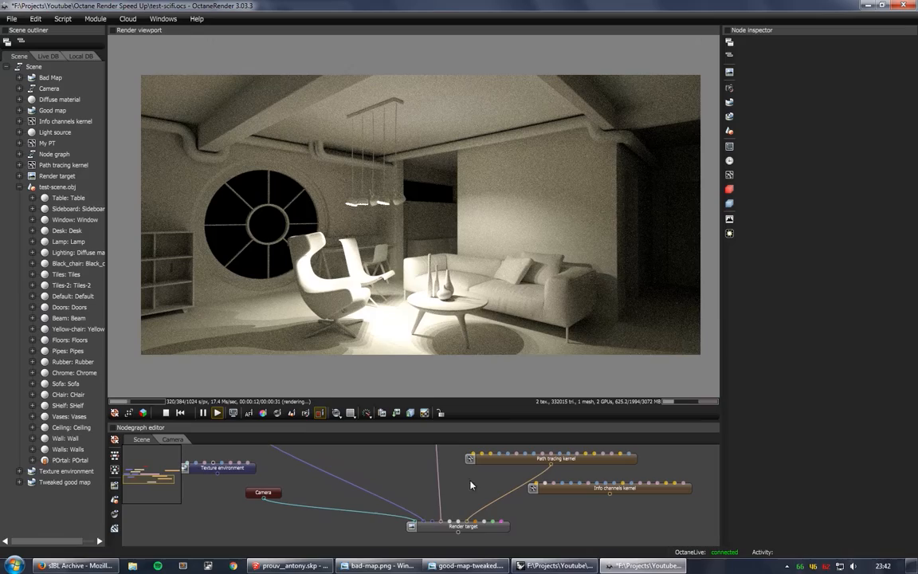
left_click(521, 465)
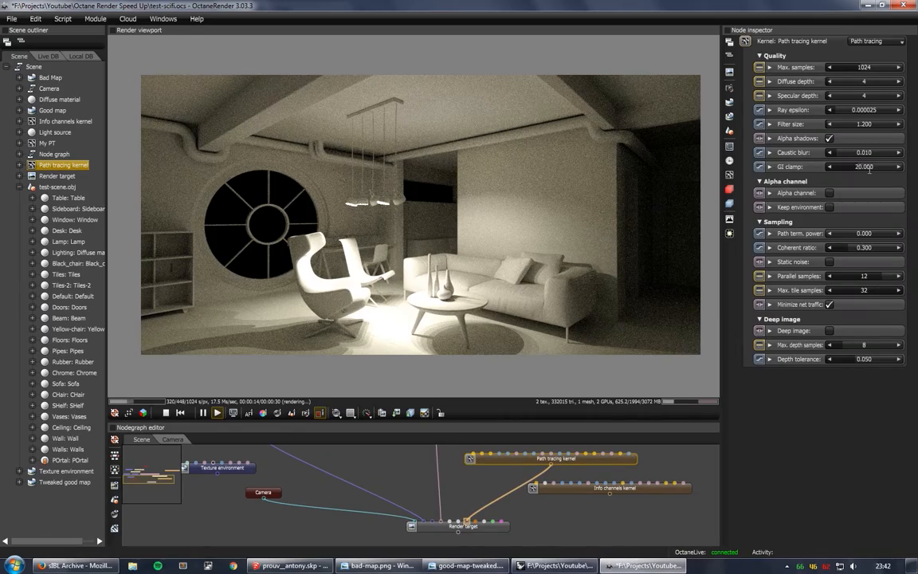
left_click_drag(865, 171, 877, 173)
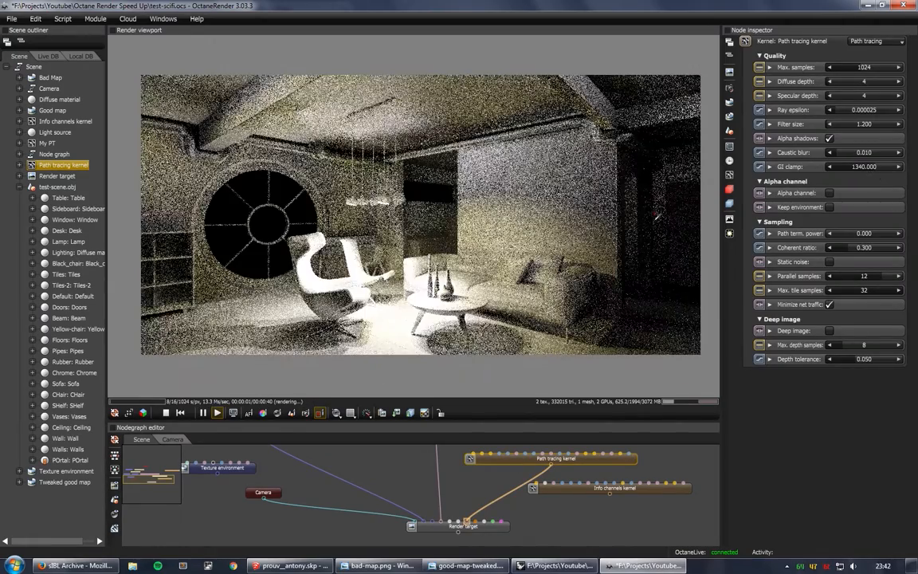
- Prioritise rendering around the pendant lamps, back doorway, ceiling, shelves and dark corridor one after another, then clear the region
left_click_drag(339, 184, 389, 263)
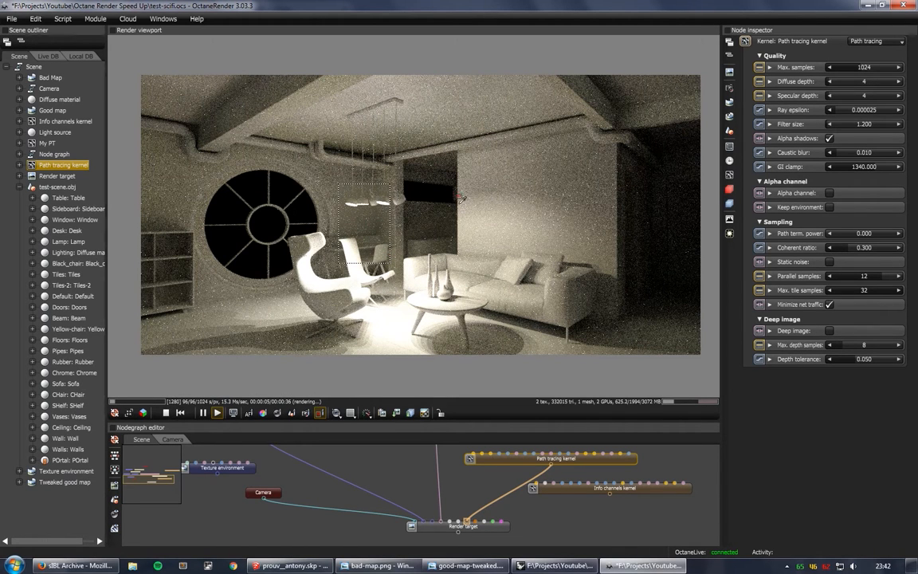
left_click_drag(425, 167, 491, 275)
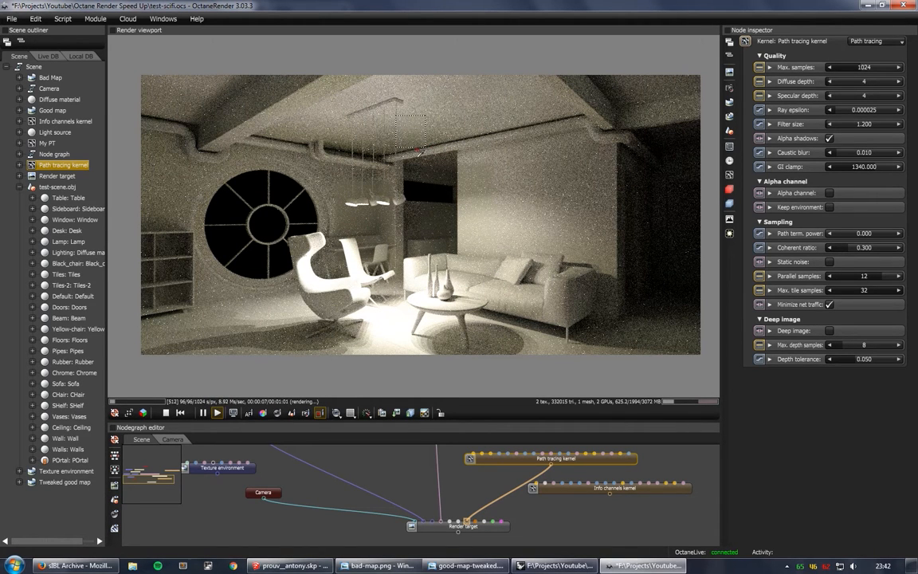
left_click_drag(169, 241, 213, 310)
left_click_drag(638, 173, 679, 264)
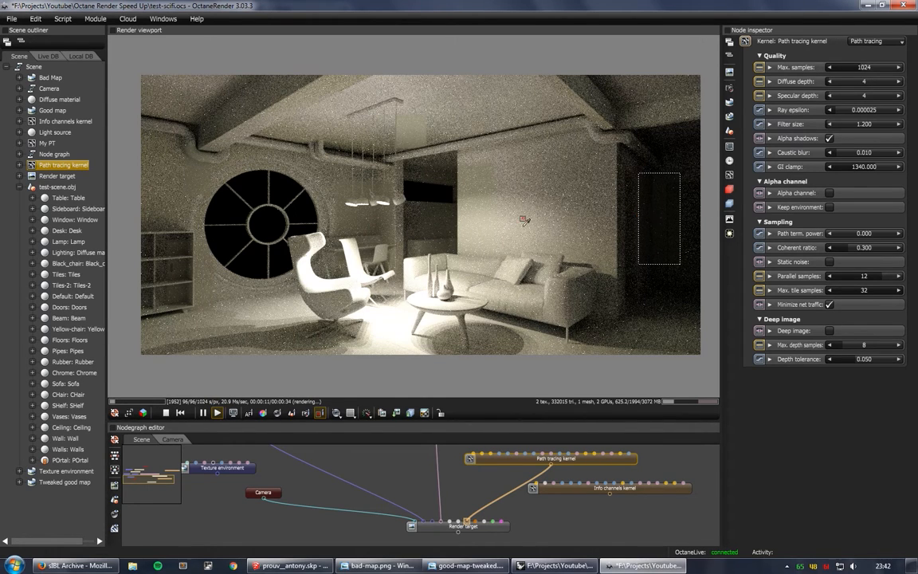
left_click(489, 207)
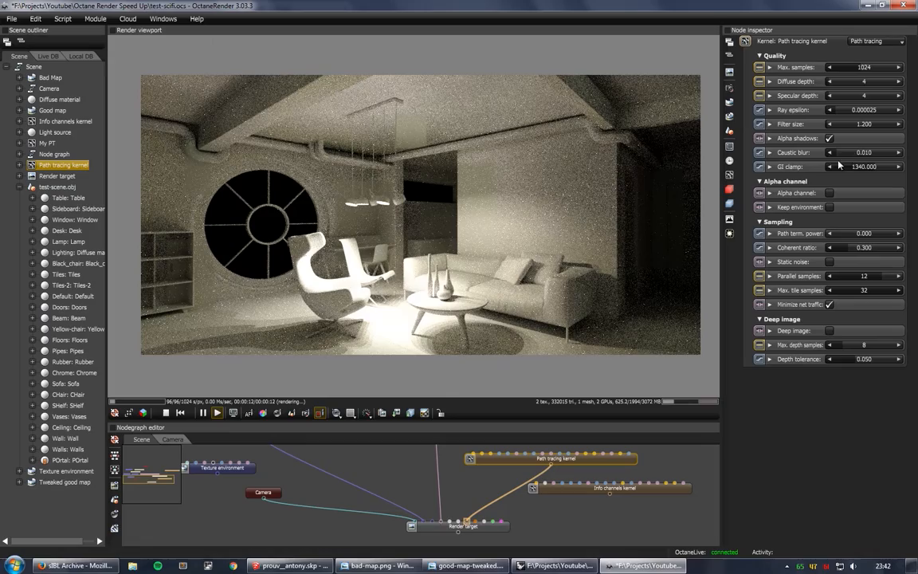
- Lower the GI clamp to 1.21 and prioritise sofa, lamps, armchairs, shelves, coffee table, corridor and pipes in turn, then clear the region
left_click_drag(863, 170, 777, 175)
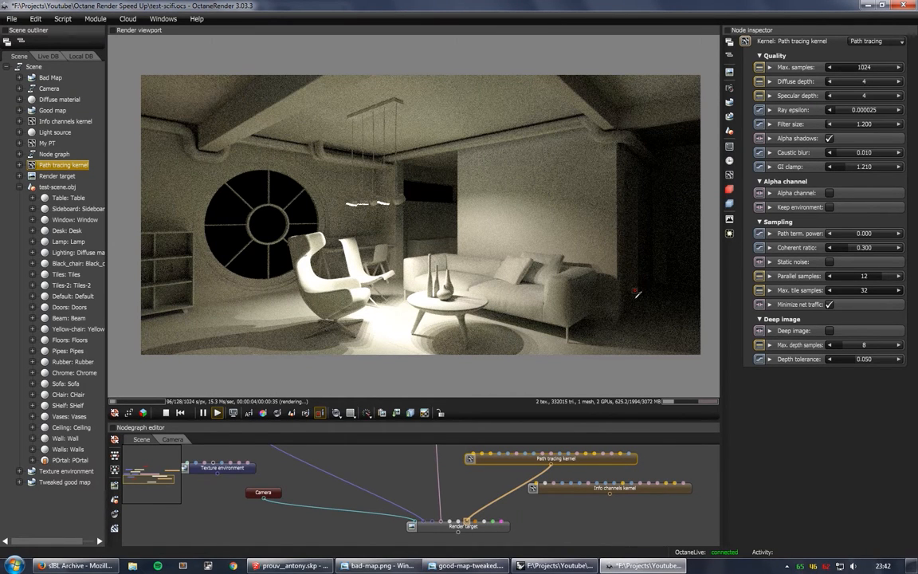
left_click_drag(565, 259, 646, 324)
left_click_drag(353, 128, 404, 213)
left_click_drag(312, 204, 392, 262)
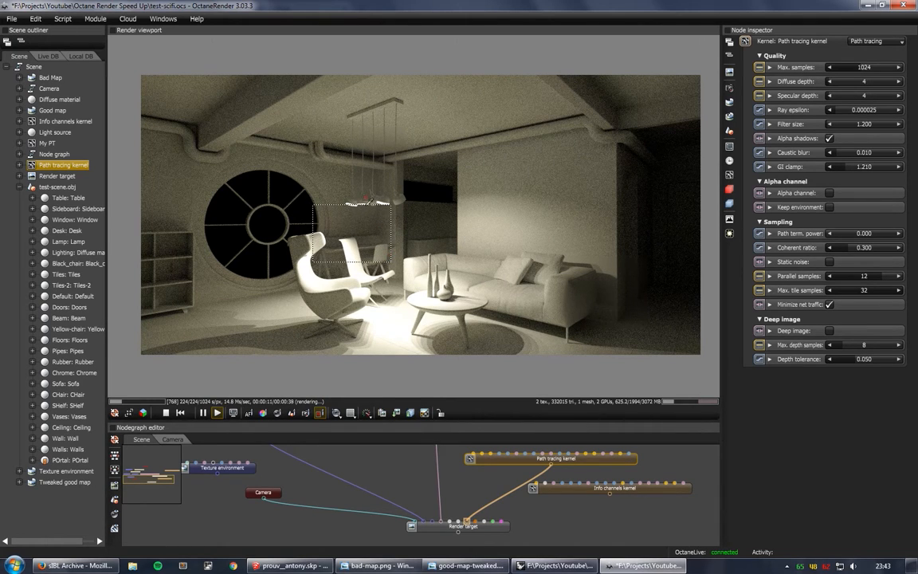
left_click_drag(315, 145, 374, 221)
left_click_drag(155, 227, 209, 325)
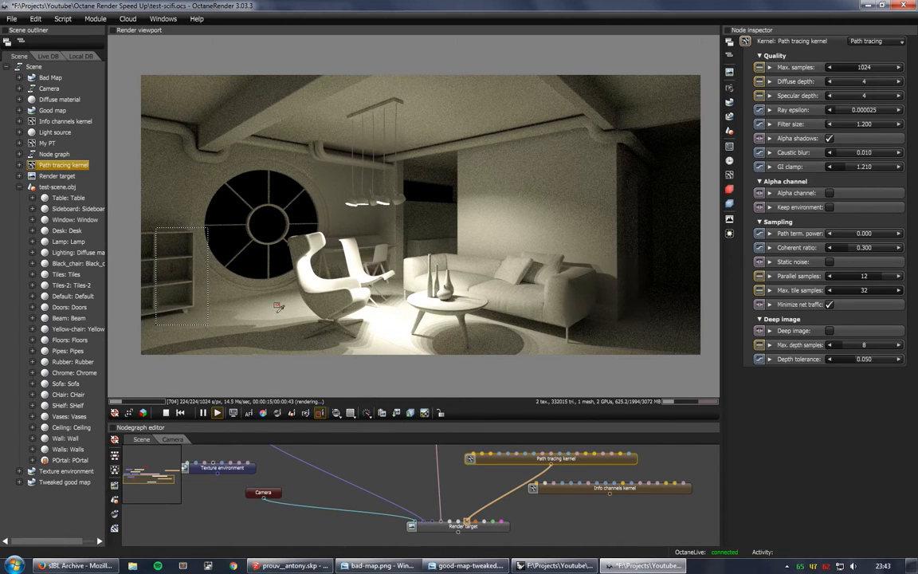
left_click_drag(391, 275, 572, 370)
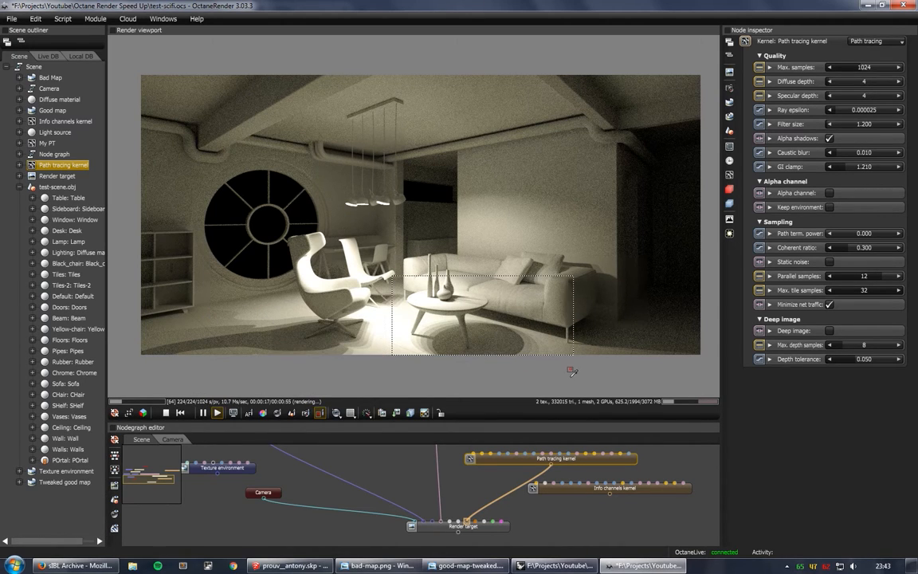
left_click_drag(576, 309, 640, 340)
left_click_drag(644, 194, 715, 322)
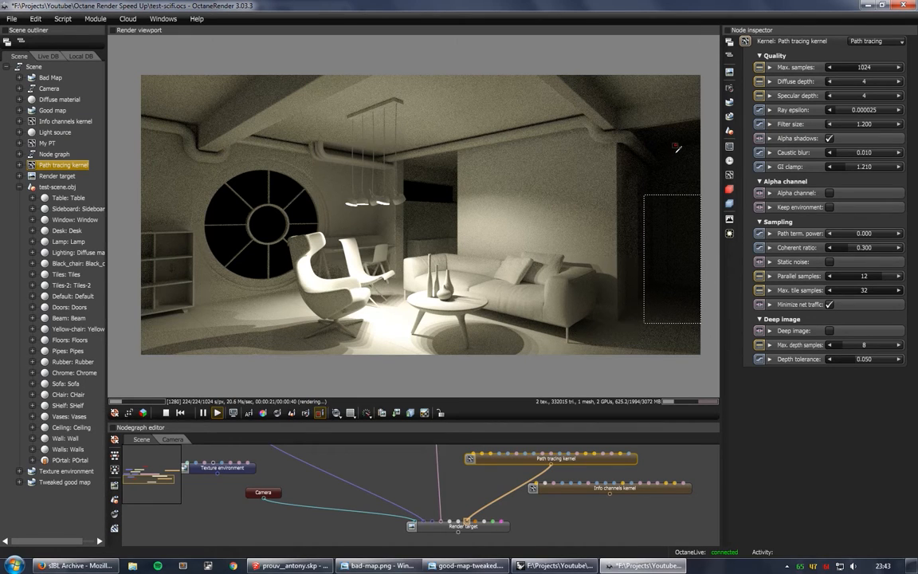
left_click_drag(174, 112, 241, 189)
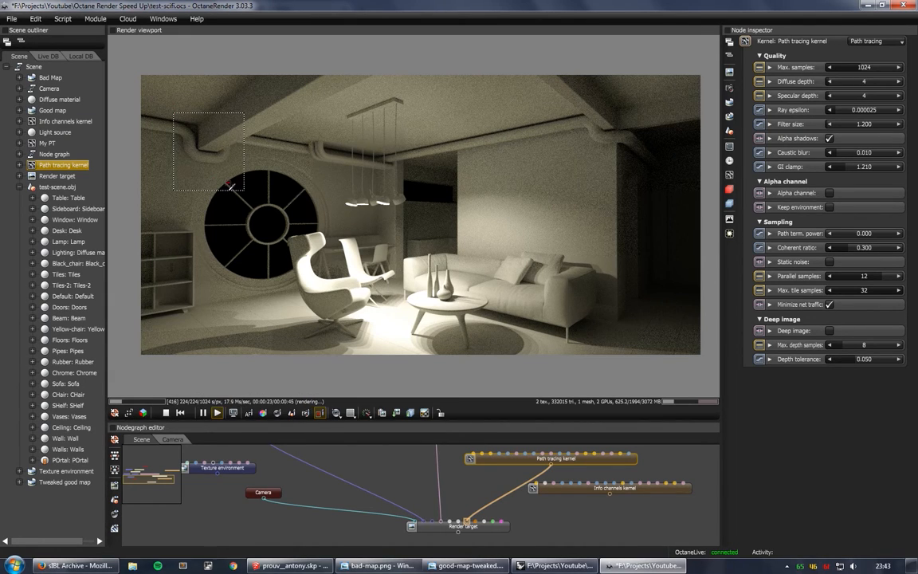
left_click_drag(179, 166, 197, 251)
left_click(202, 283)
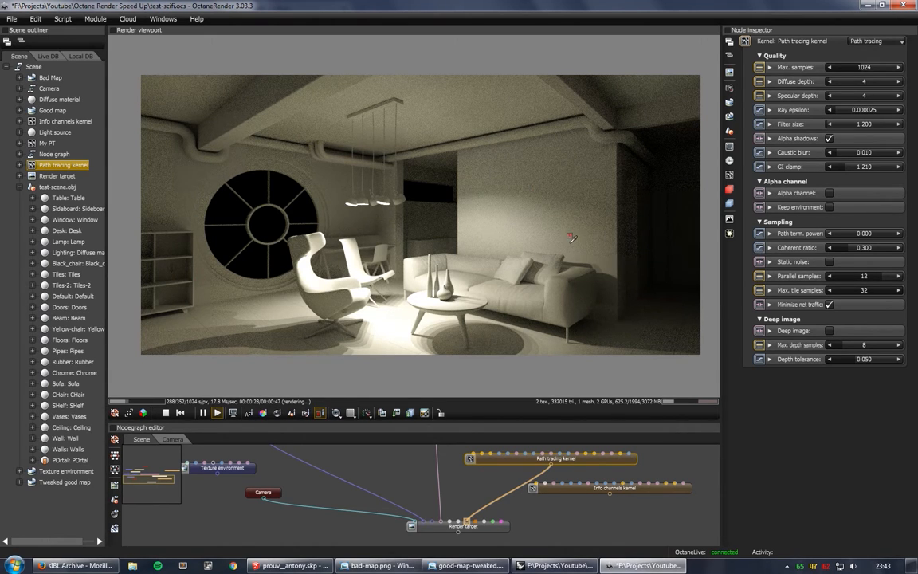
- Try a diffuse depth of 7 in the Path tracing kernel, then return it to 4
left_click(898, 81)
left_click(898, 81)
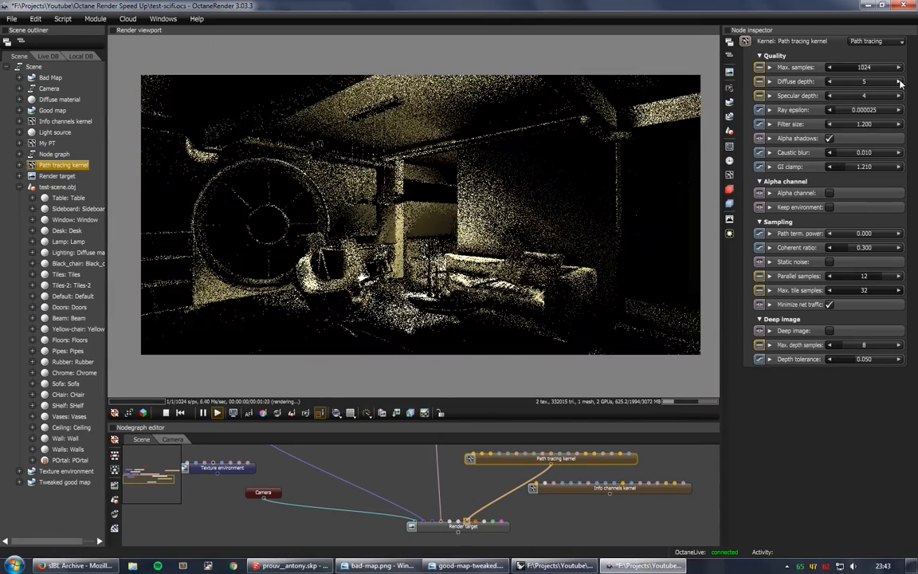
left_click(898, 81)
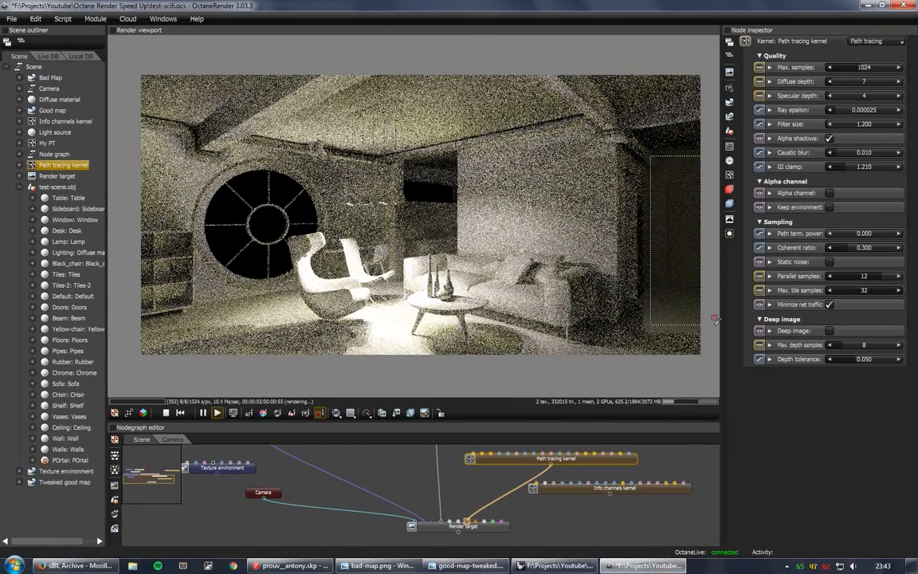
left_click(829, 81)
left_click(830, 81)
left_click(829, 81)
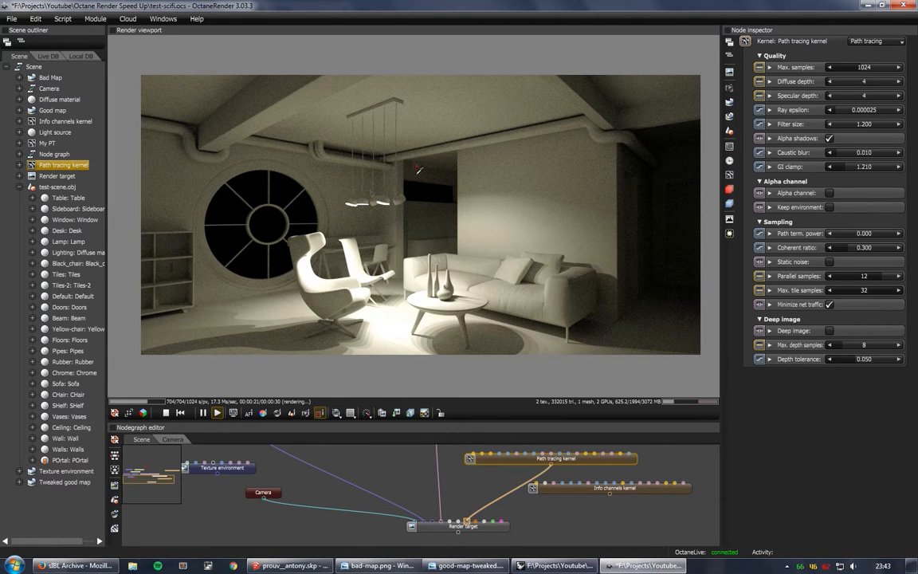
- Change the POrtal material of test-scene.obj from Portal to Glossy
left_click(70, 459)
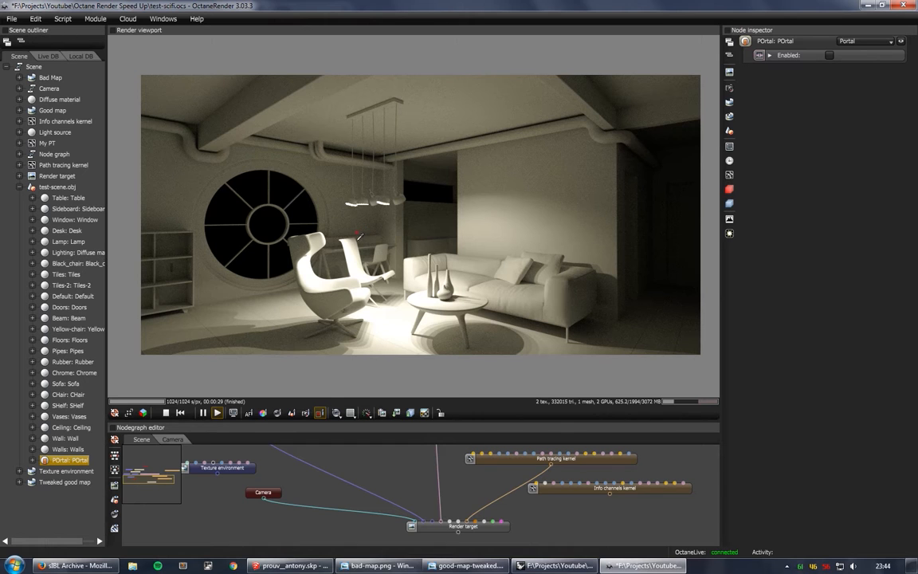
left_click(863, 41)
left_click(866, 59)
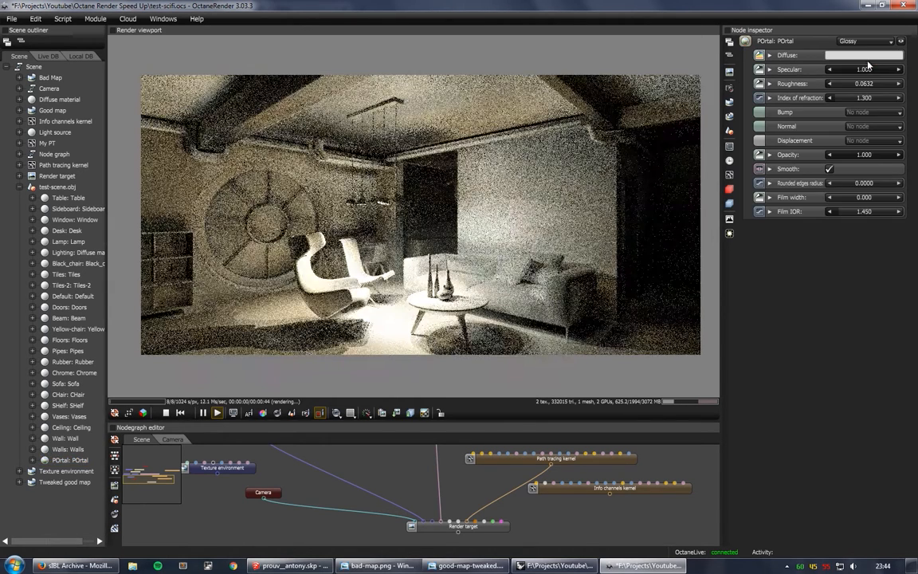
- Try a black diffuse and zero roughness on the glossy POrtal material, with the index of refraction at 8.000, then 1.740
left_click(869, 57)
left_click(789, 126)
left_click(867, 106)
left_click_drag(854, 98, 824, 102)
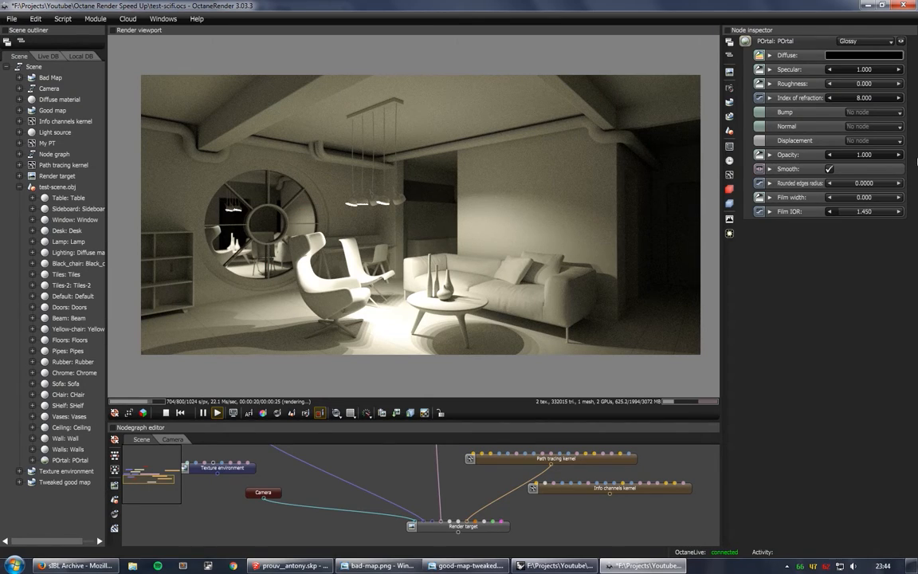
left_click_drag(880, 155, 903, 153)
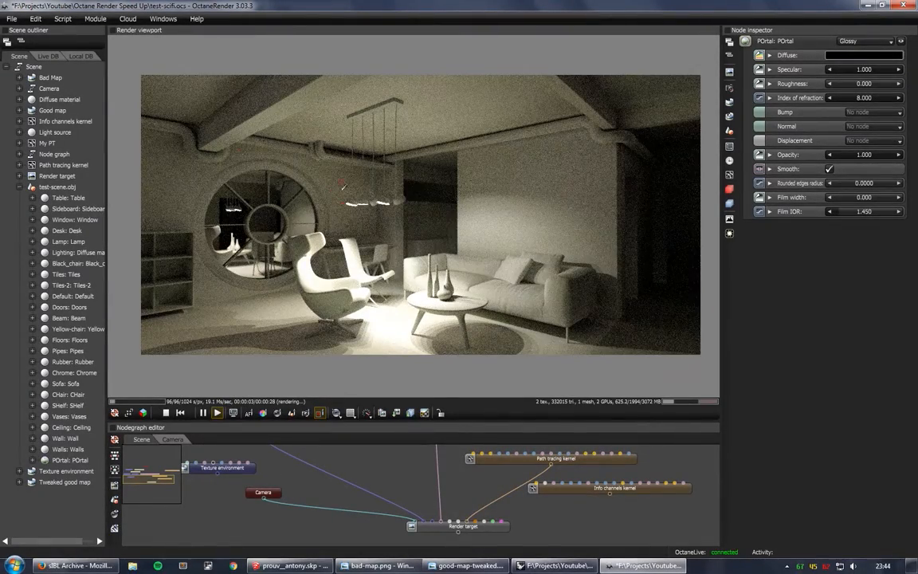
left_click(881, 98)
left_click_drag(877, 98, 792, 97)
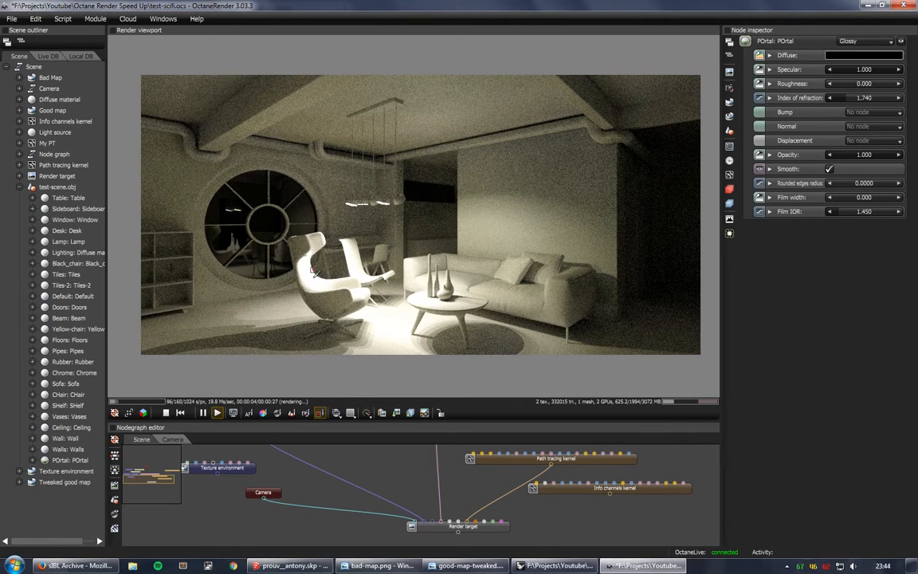
- Prioritise rendering around the armchair, coffee table, pendant lamps, ceiling pipes and shelves in turn, then clear the region
left_click_drag(272, 263, 397, 349)
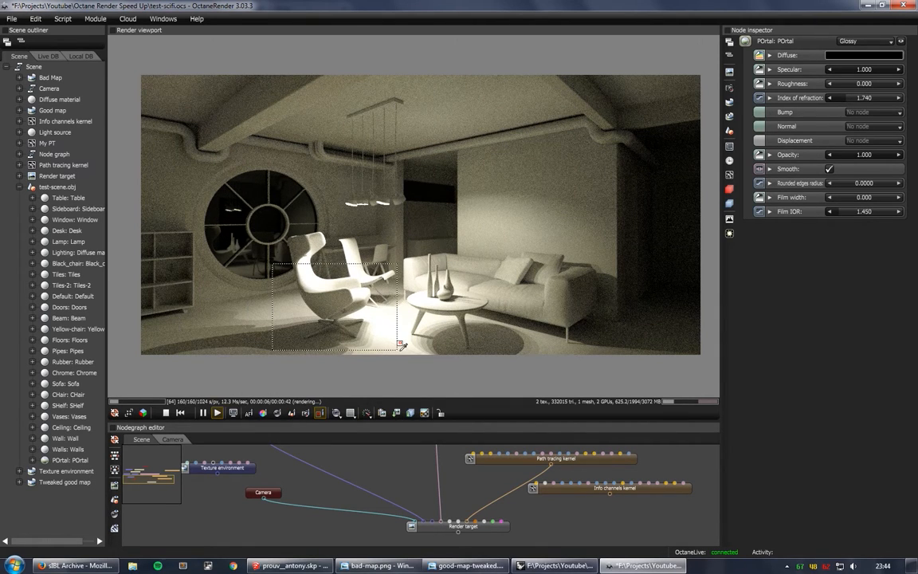
left_click_drag(434, 287, 591, 355)
left_click_drag(353, 168, 529, 207)
left_click_drag(343, 116, 404, 187)
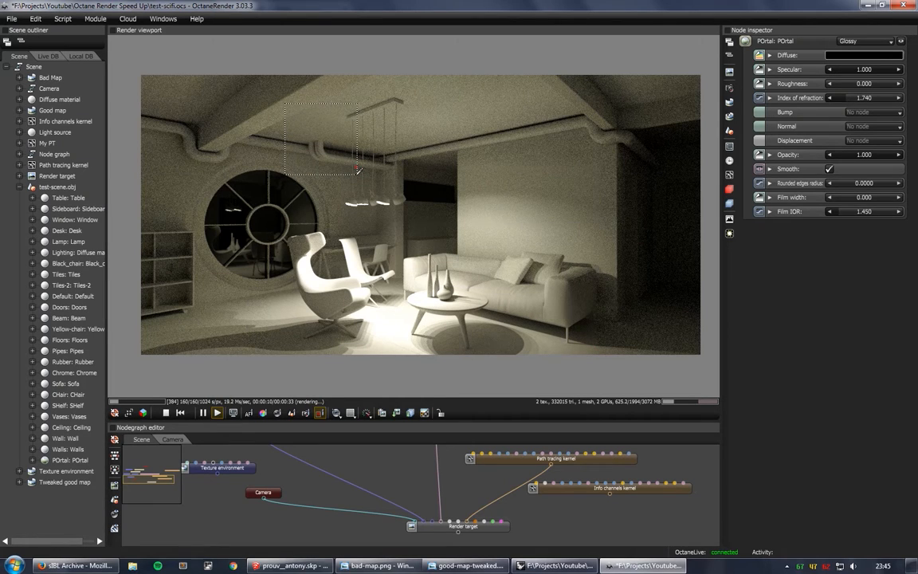
left_click_drag(183, 163, 231, 285)
left_click(447, 319)
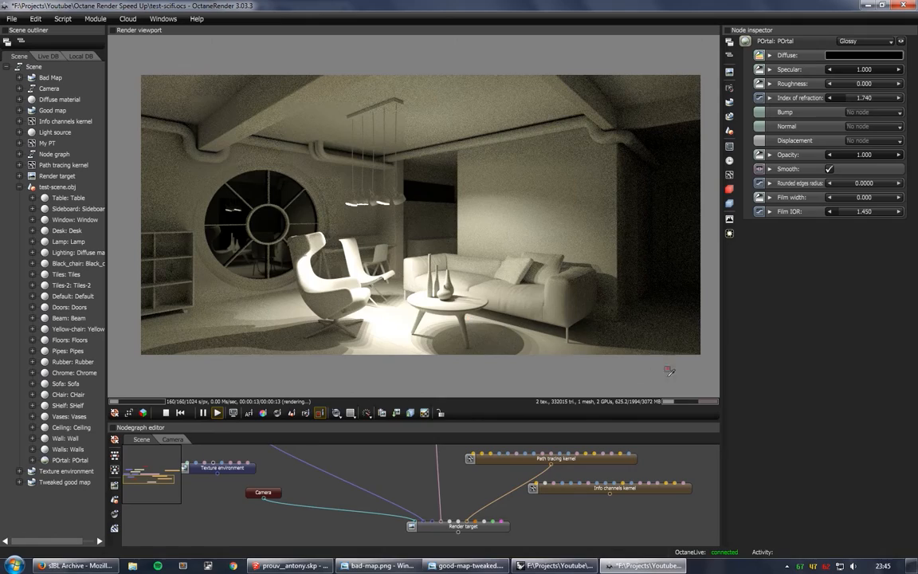
- Change the POrtal material back to the Portal type and disable it
left_click(865, 40)
left_click(779, 72)
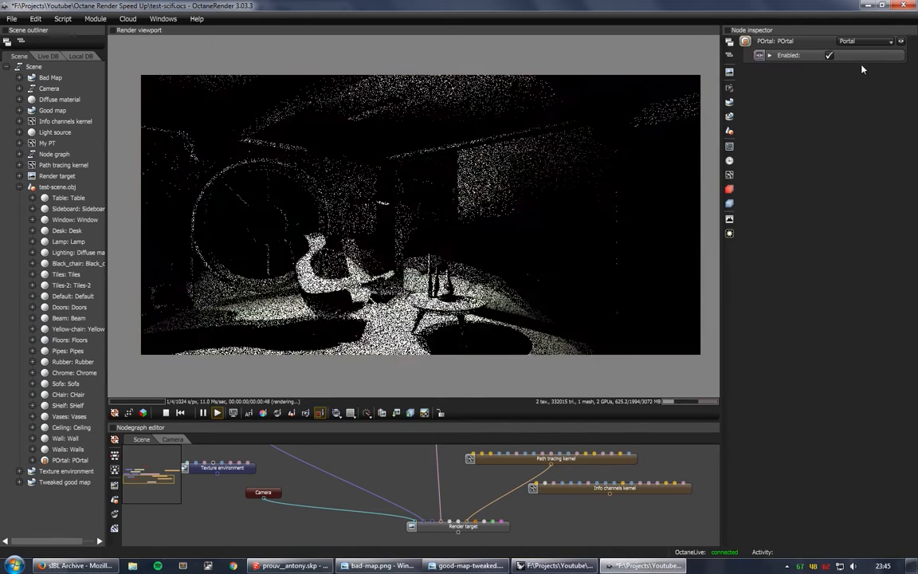
left_click(829, 55)
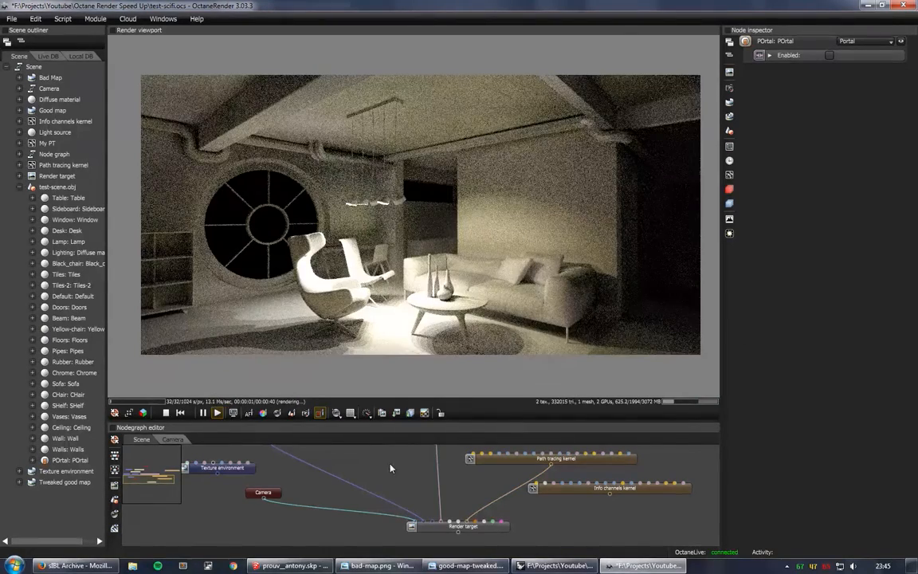
- Remove the light source from test-scene.obj's Lighting input and light the scene with the Good map environment
left_click_drag(377, 467, 392, 507)
left_click(376, 477)
key("Delete")
left_click(335, 484)
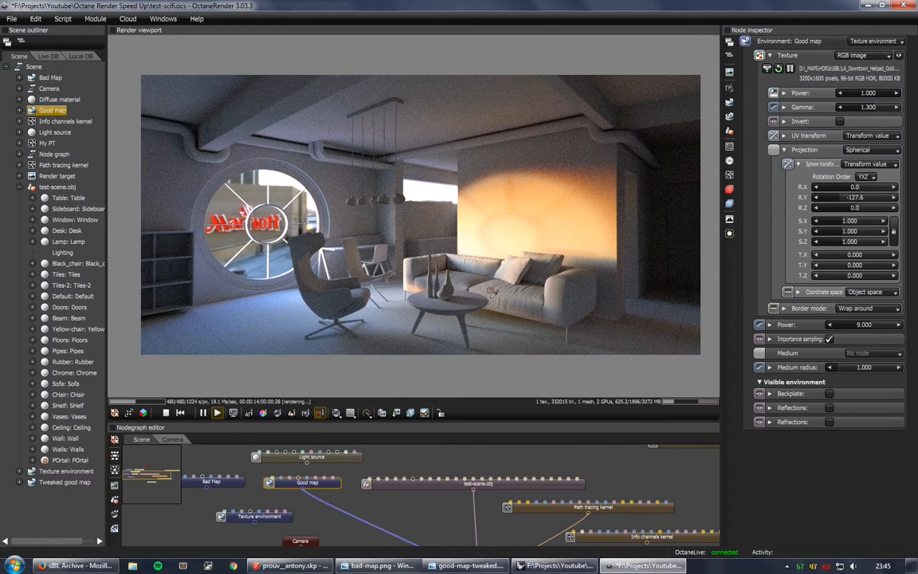
- Pick the sofa's material in the render and add a Mix material node above test-scene.obj
left_click(276, 412)
left_click(522, 302)
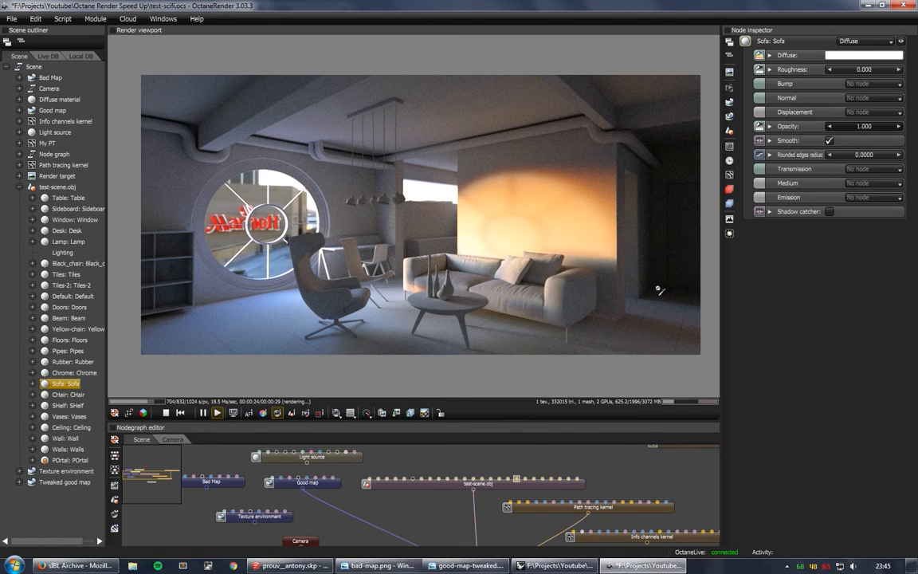
middle_click_drag(419, 458, 402, 491)
left_click_drag(402, 492, 338, 462)
middle_click_drag(443, 489, 420, 484)
left_click(420, 484)
right_click(420, 484)
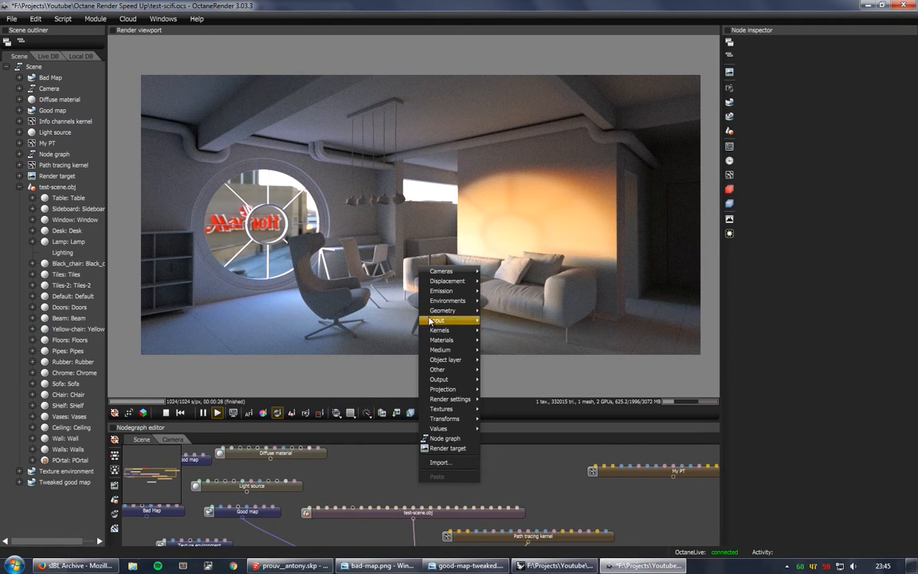
mouse_move(444, 340)
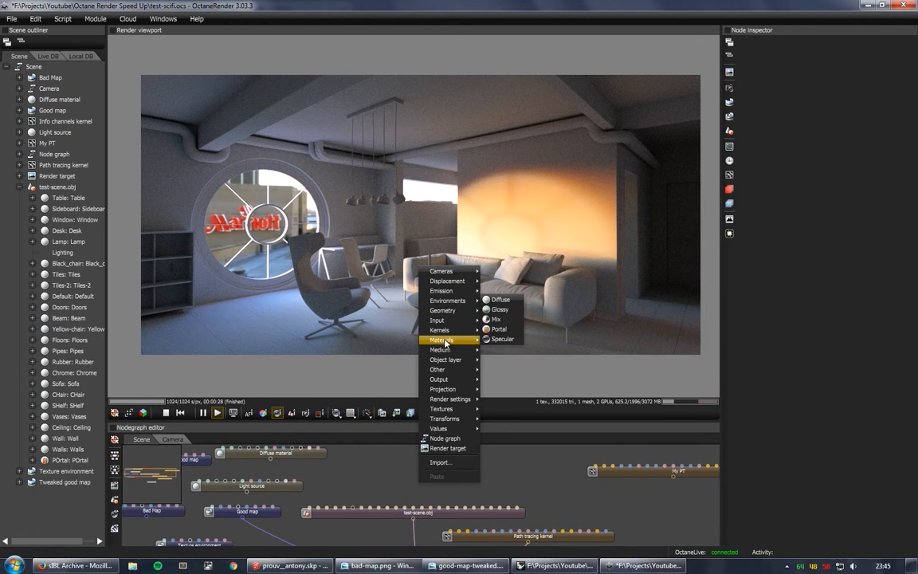
left_click(497, 320)
left_click_drag(436, 485, 417, 478)
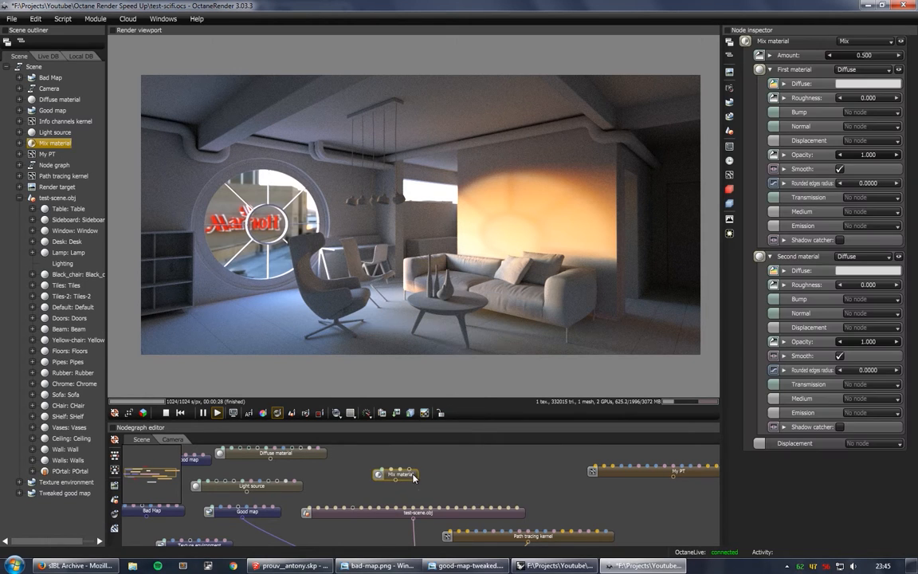
- Set the Mix material's amount to a Falloff map and expand the settings of both its diffuse materials
left_click(770, 69)
left_click(770, 84)
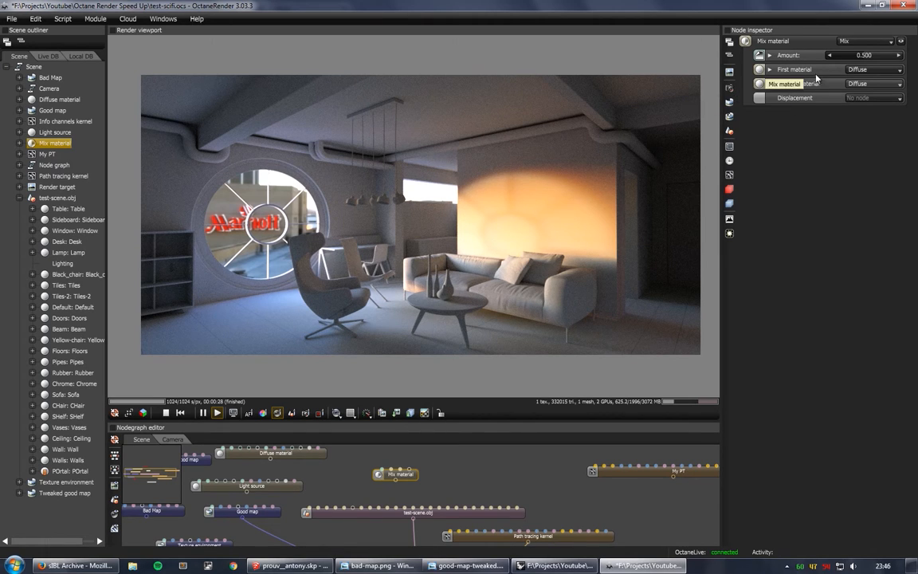
left_click(770, 55)
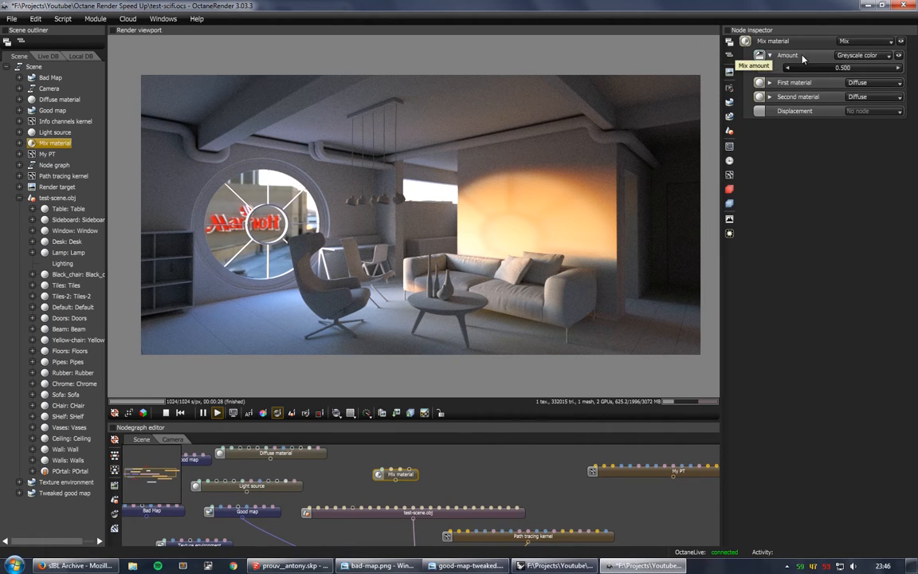
left_click(862, 55)
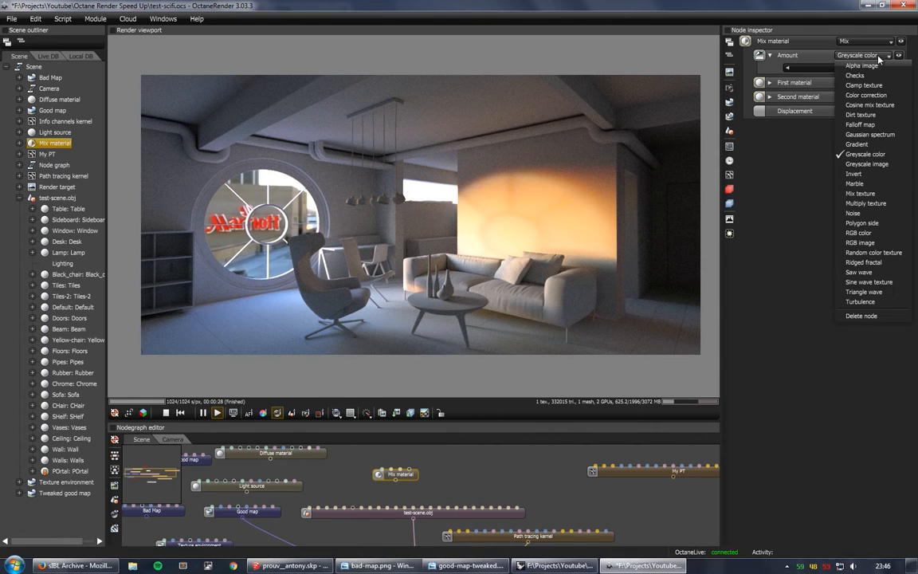
left_click(874, 126)
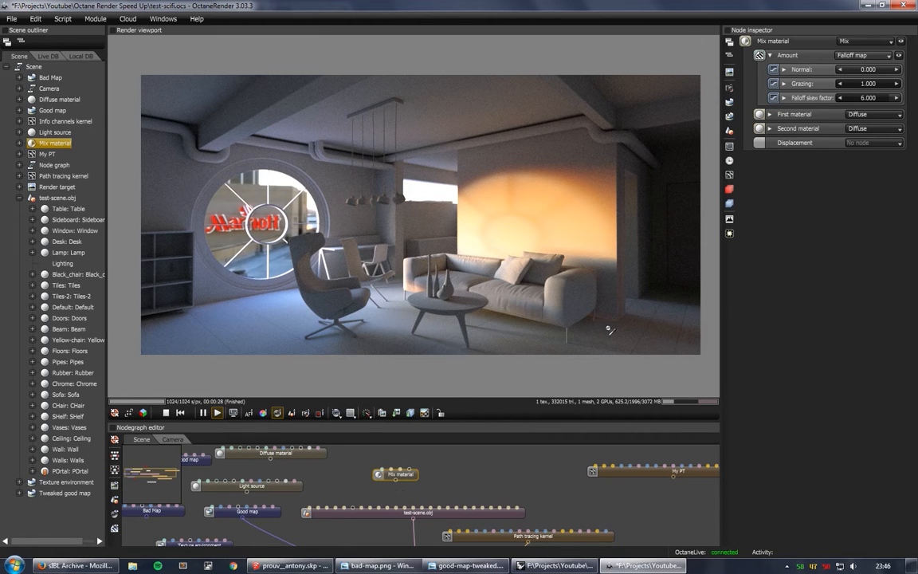
left_click(770, 128)
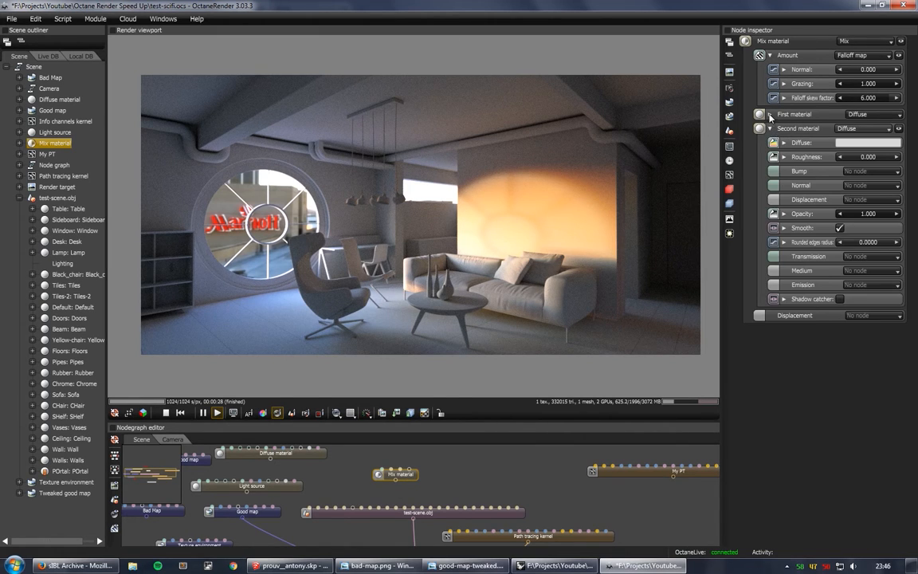
left_click(770, 114)
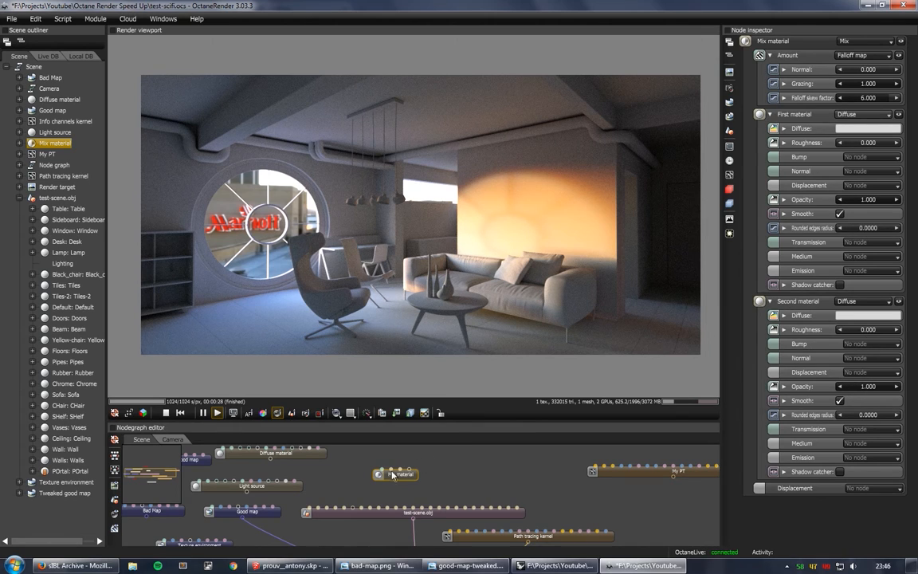
- Connect the Mix material to the Sofa and CHair inputs of test-scene.obj and place its node above them
left_click_drag(397, 480, 449, 485)
left_click_drag(388, 515, 392, 504)
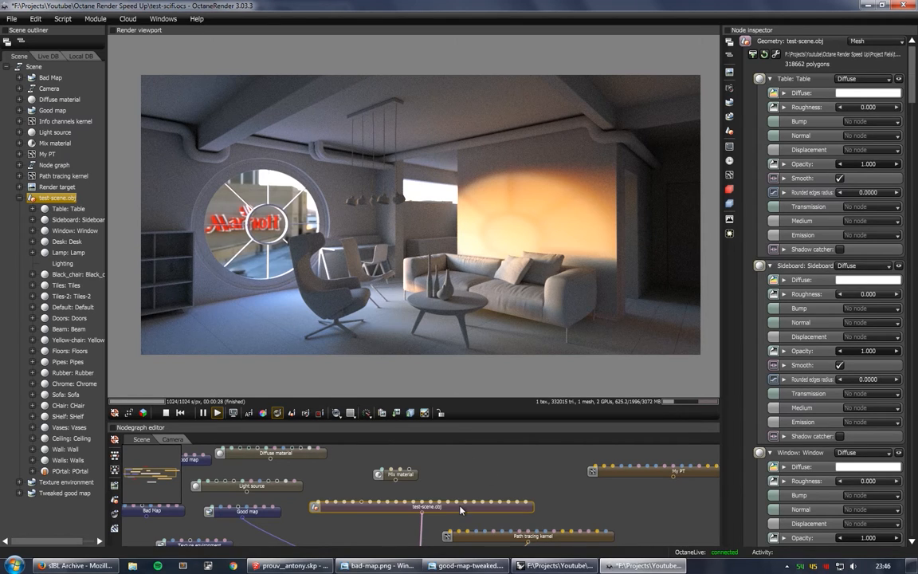
left_click_drag(396, 480, 476, 469)
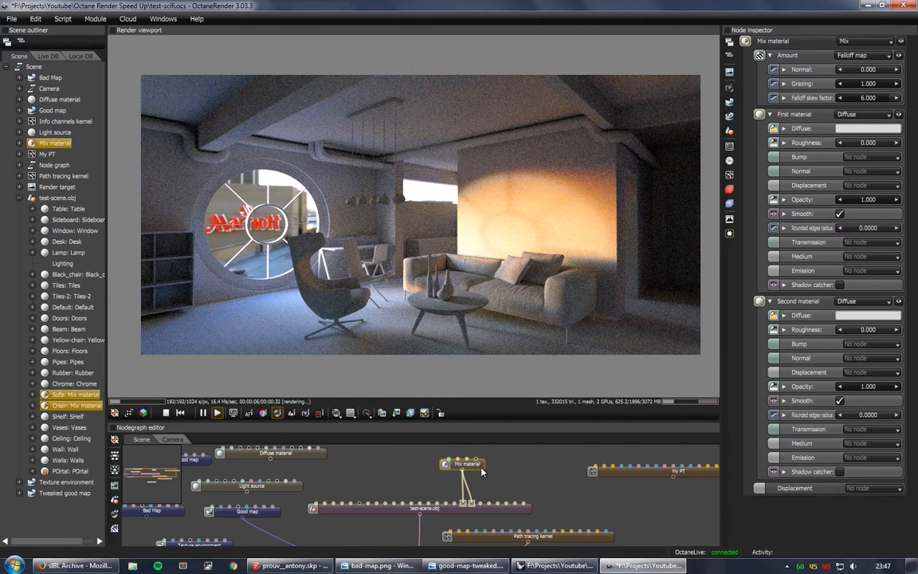
left_click_drag(474, 466, 476, 474)
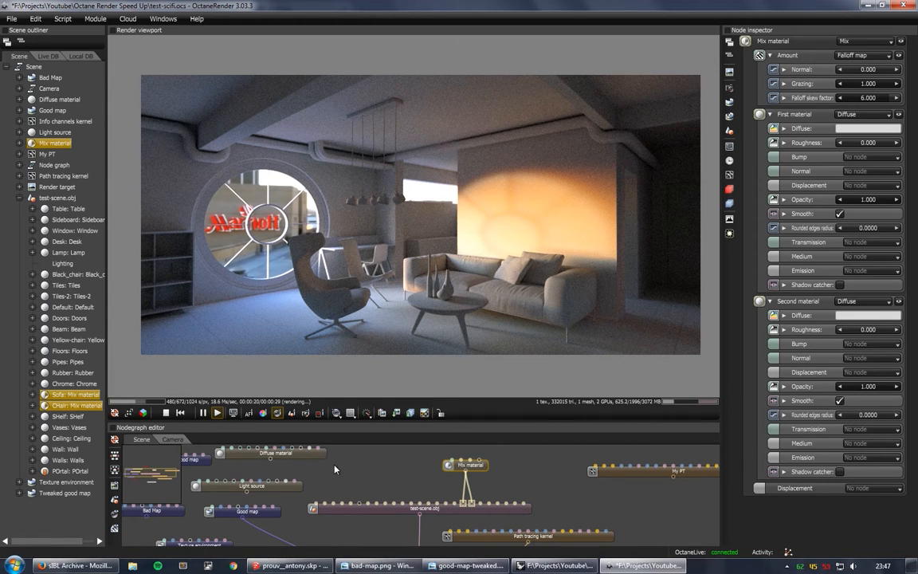
middle_click_drag(379, 476, 436, 464)
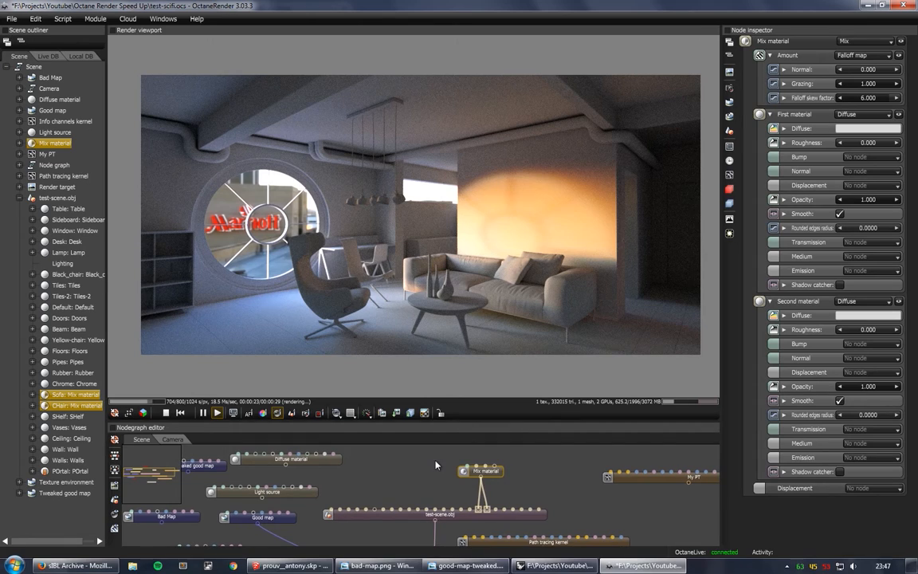
left_click_drag(492, 473, 481, 476)
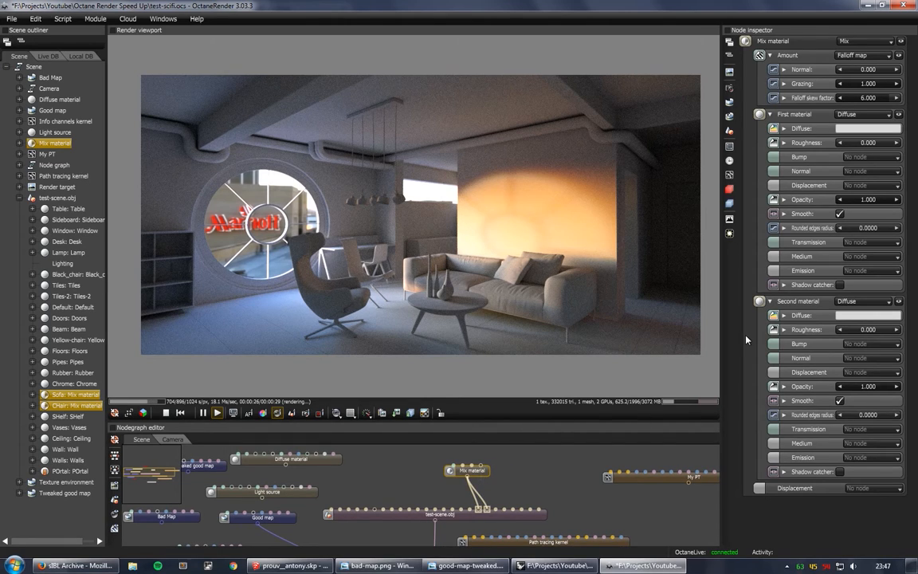
- Darken the Mix material's second diffuse colour to 363636 and prioritise rendering on the sofa's near armrest
left_click(861, 317)
mouse_move(810, 295)
left_mouse_down()
mouse_move(809, 278)
mouse_move(807, 301)
left_mouse_up()
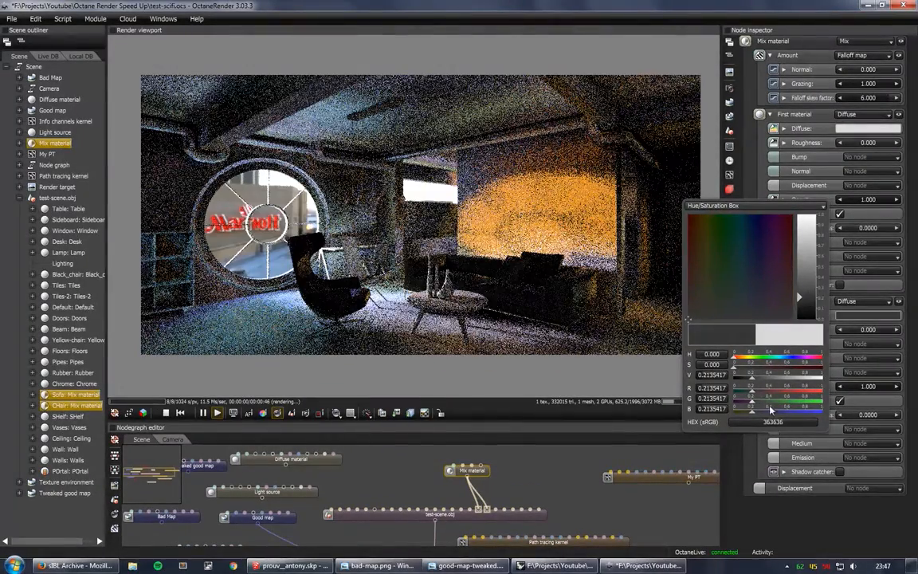
left_click(618, 456)
left_click(320, 413)
left_click_drag(523, 251, 603, 327)
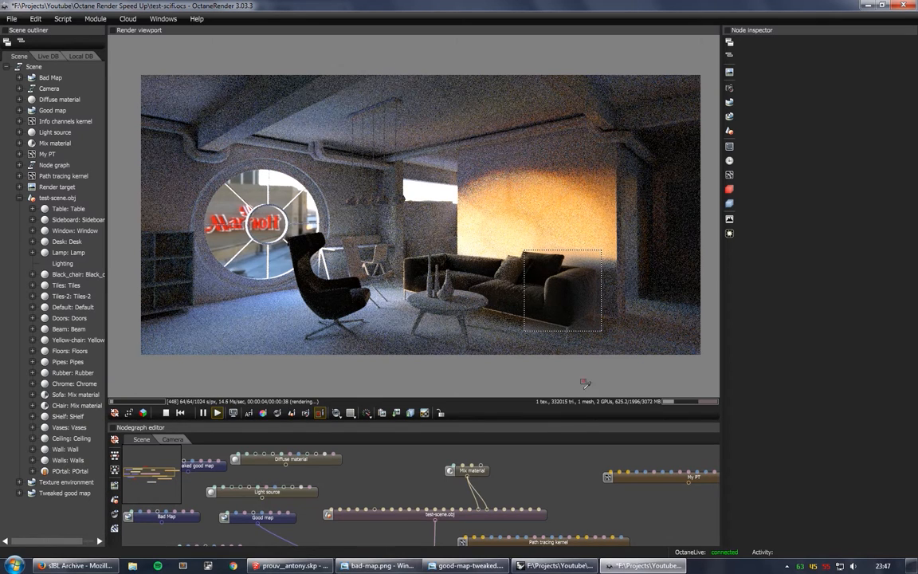
- Make the Mix material's first diffuse colour white and raise its falloff skew factor to 7.980
left_click(470, 469)
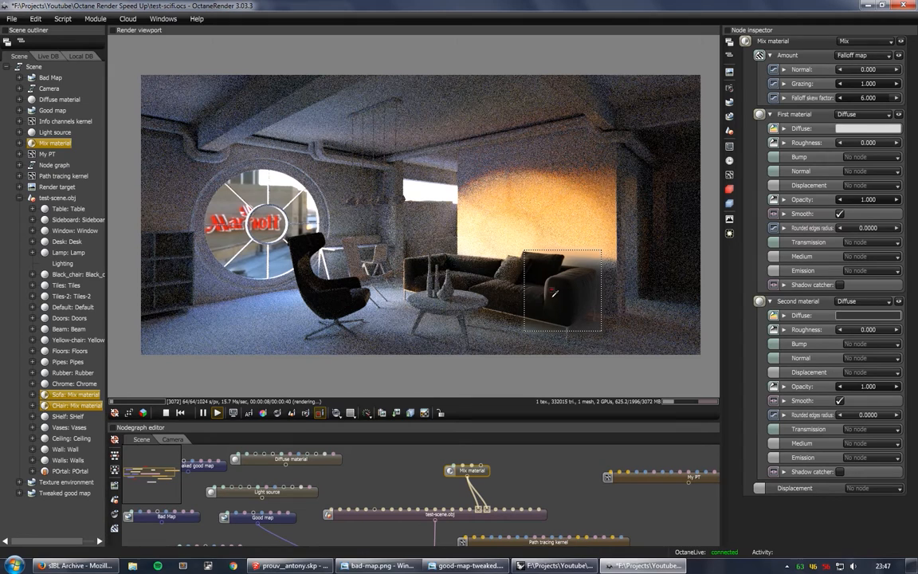
left_click(860, 131)
left_click_drag(801, 72, 800, 3)
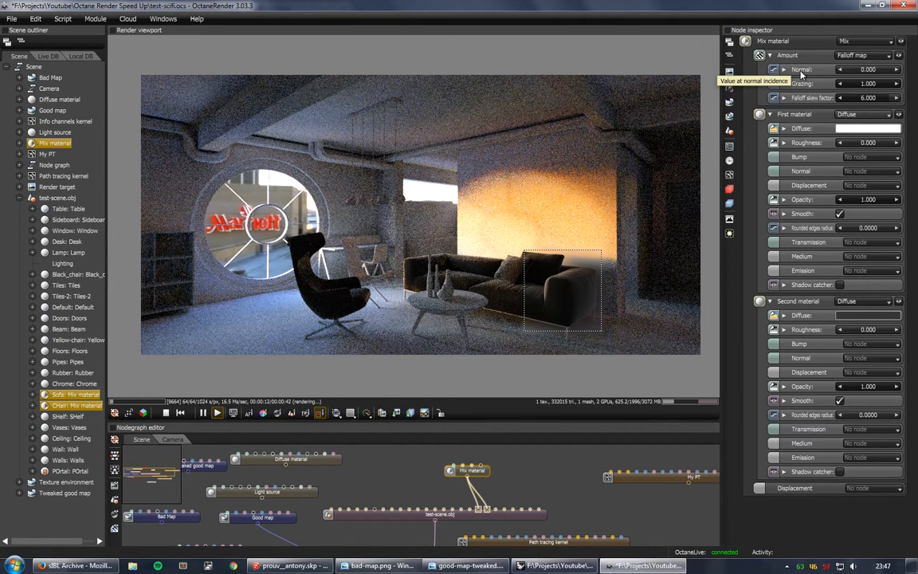
left_click(893, 100)
mouse_move(892, 101)
left_mouse_down()
mouse_move(876, 99)
mouse_move(890, 100)
left_mouse_up()
left_click(893, 100)
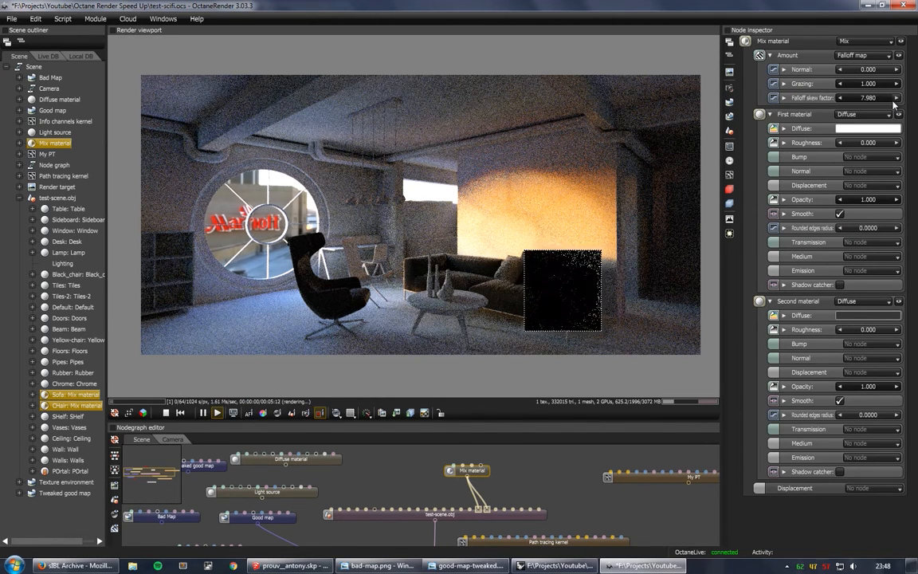
- Prioritise rendering on the sofa's far end and on its cushions, then clear the region
left_click_drag(405, 249, 508, 301)
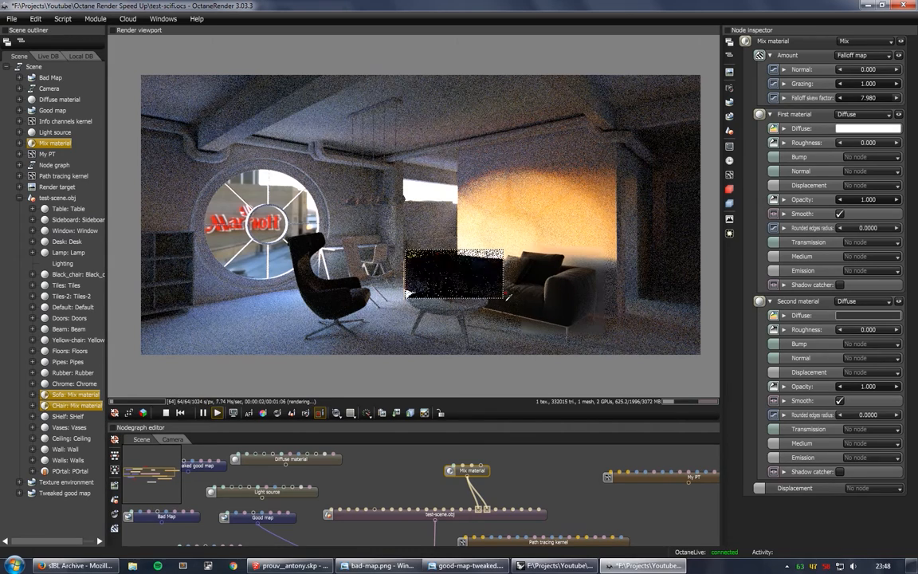
left_click_drag(483, 255, 545, 308)
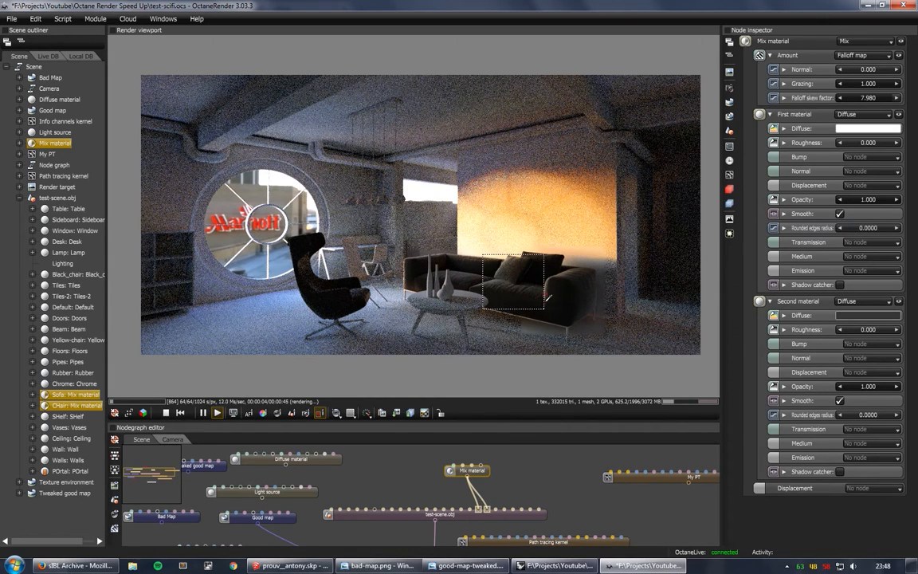
left_click(579, 321)
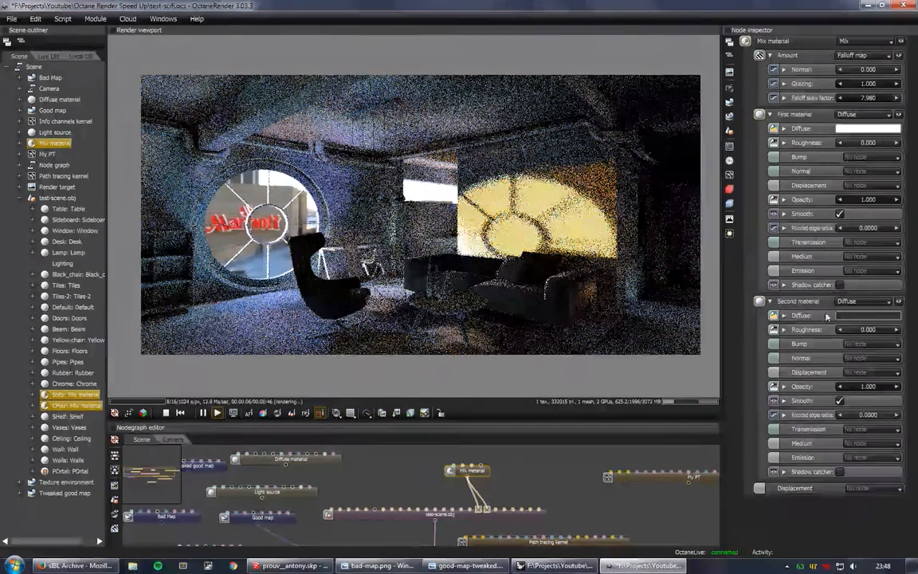
- Lighten the Mix material's second diffuse colour to 606060
left_click(874, 315)
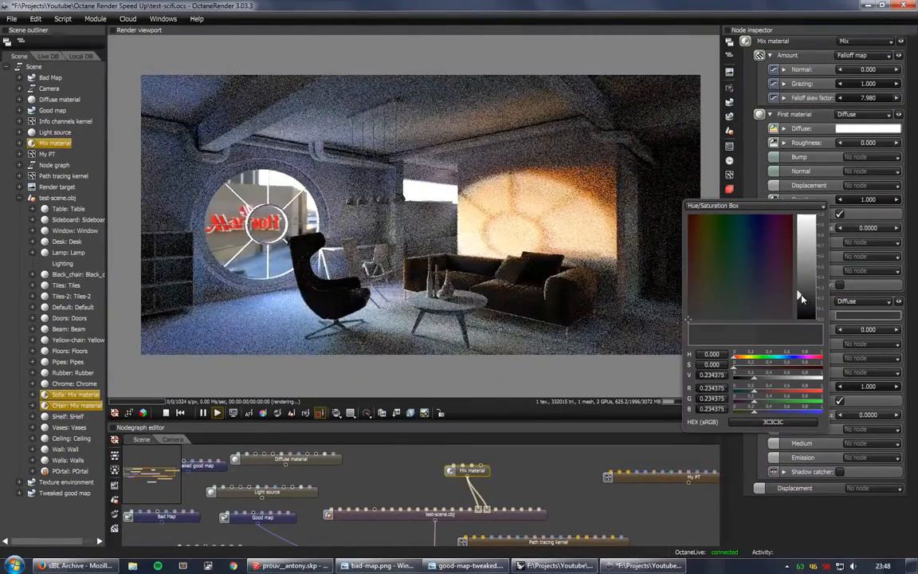
left_click_drag(811, 299, 806, 287)
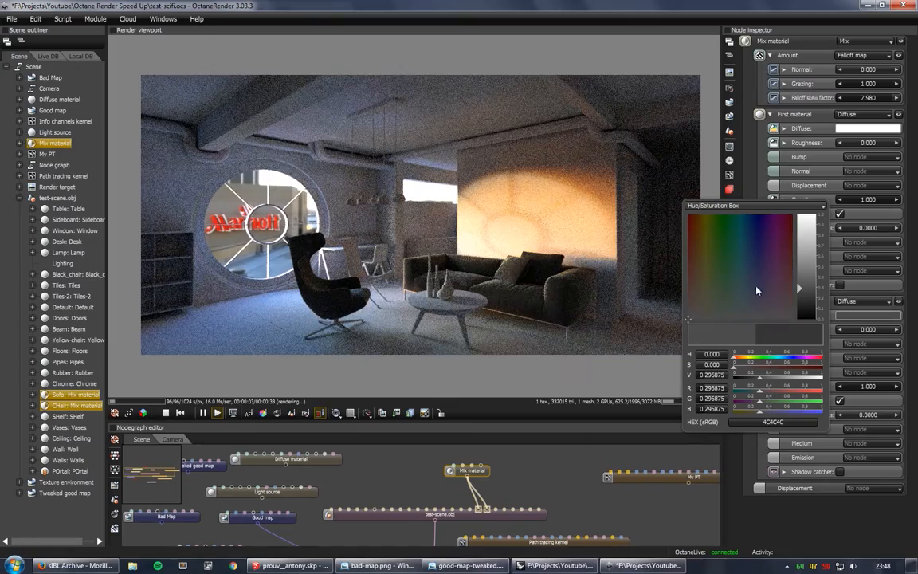
left_click(801, 288)
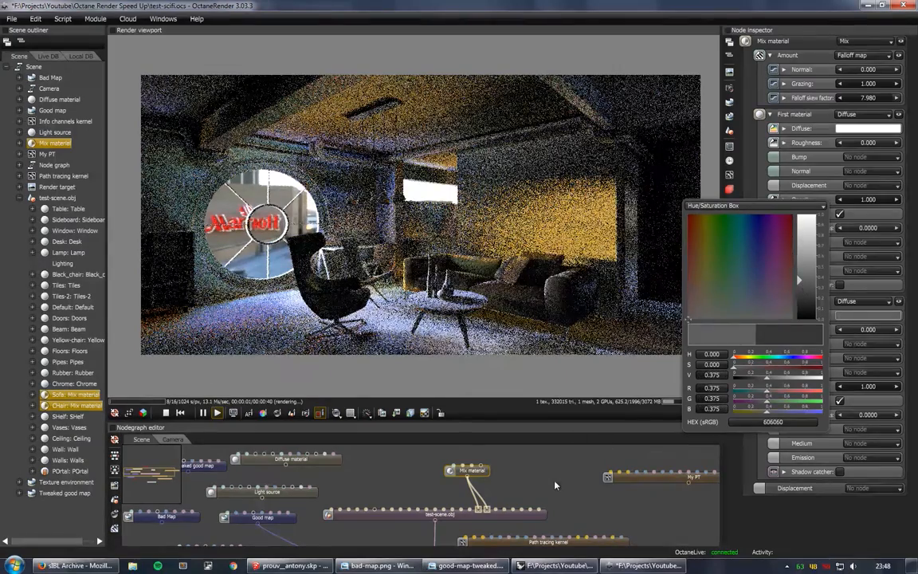
- Try dark grey 404040 as the Mix material's first diffuse colour, then return it to white
left_click(555, 485)
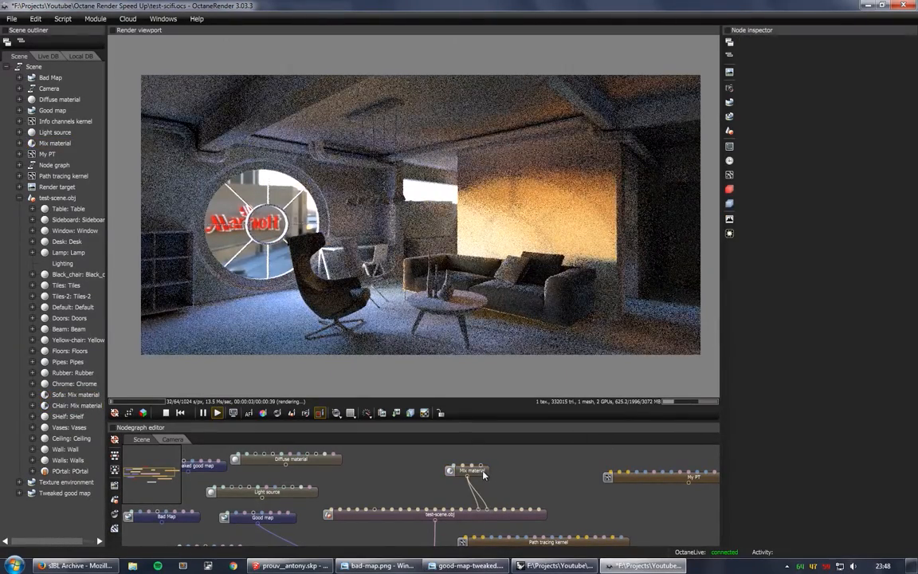
left_click(470, 470)
left_click(856, 130)
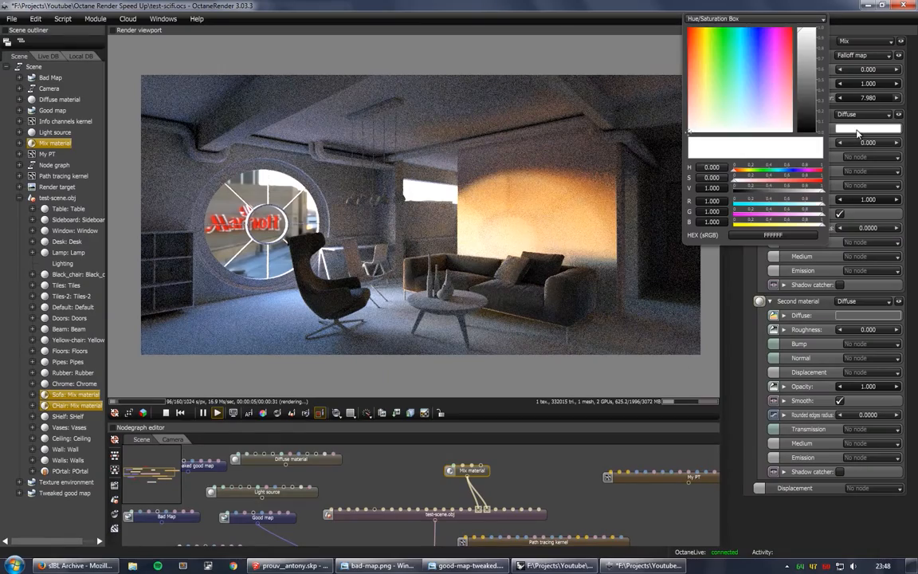
left_click(804, 105)
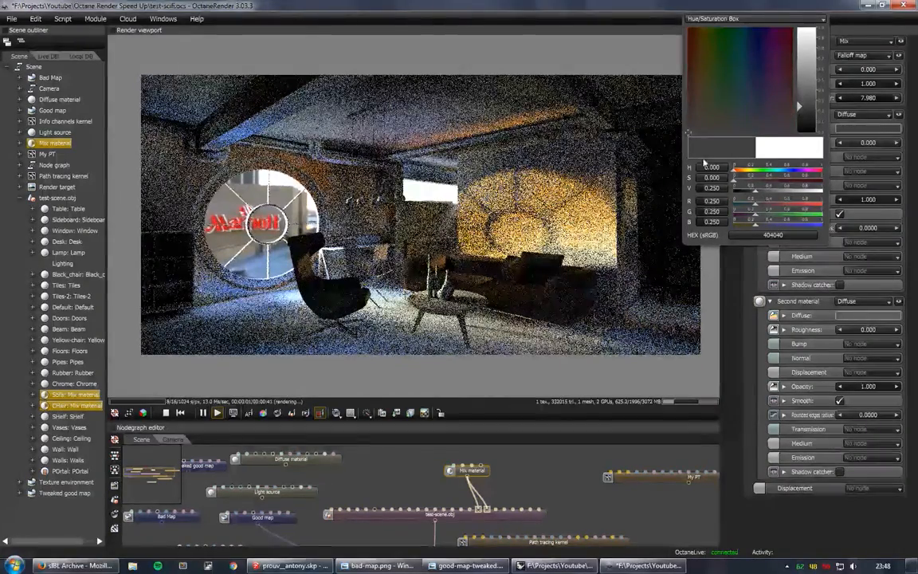
left_click_drag(807, 38, 789, 9)
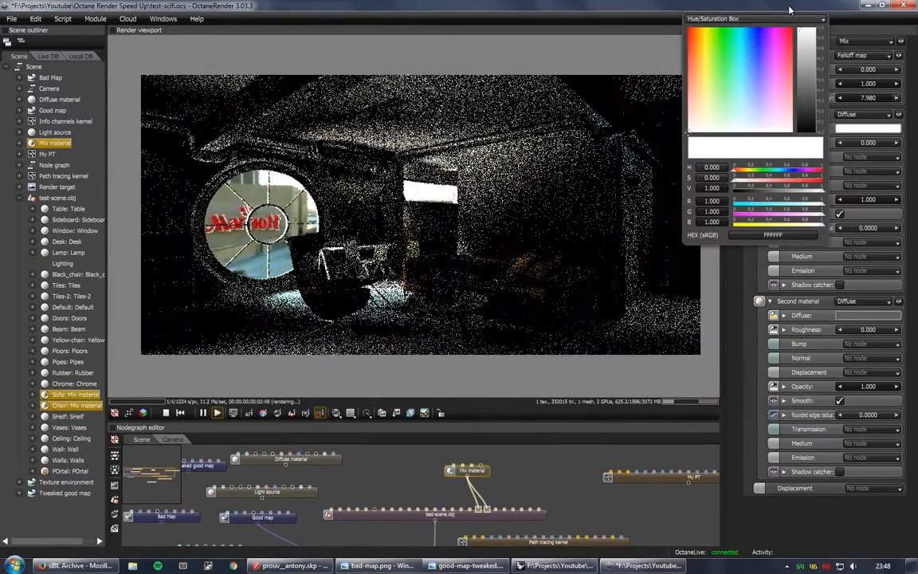
- Prioritise rendering on the sofa, the coffee table area and the dark doorway beside the lit wall, then clear the region
left_click_drag(444, 244, 592, 309)
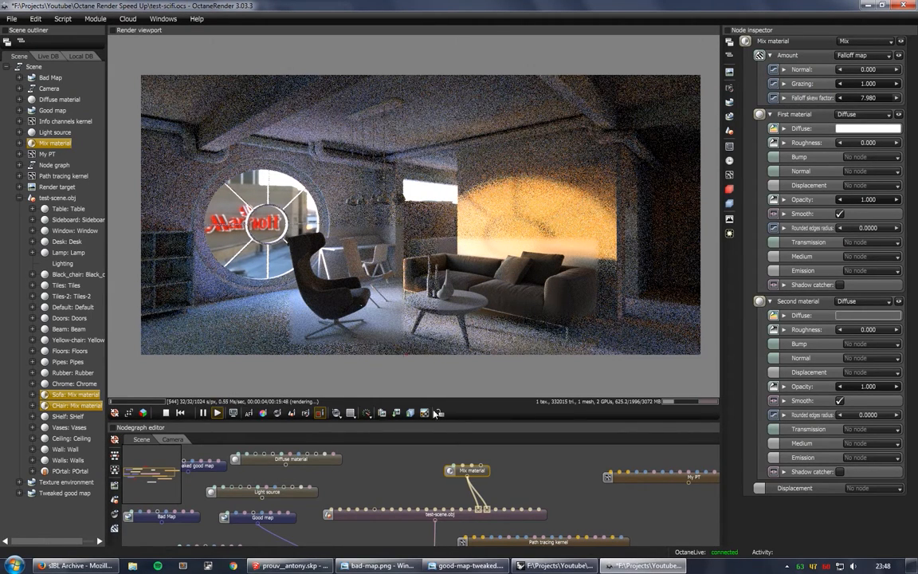
left_click(408, 465)
left_click_drag(470, 470, 480, 471)
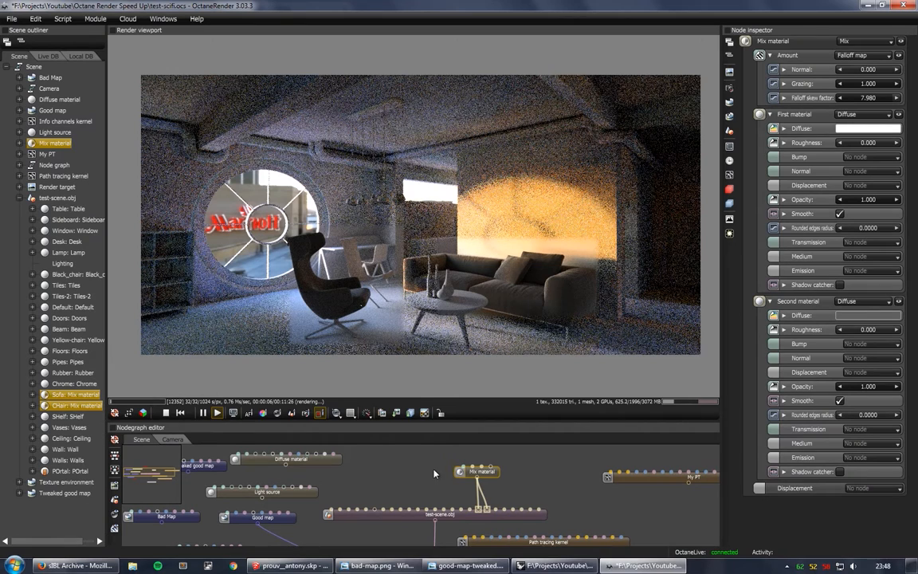
left_click_drag(407, 246, 536, 345)
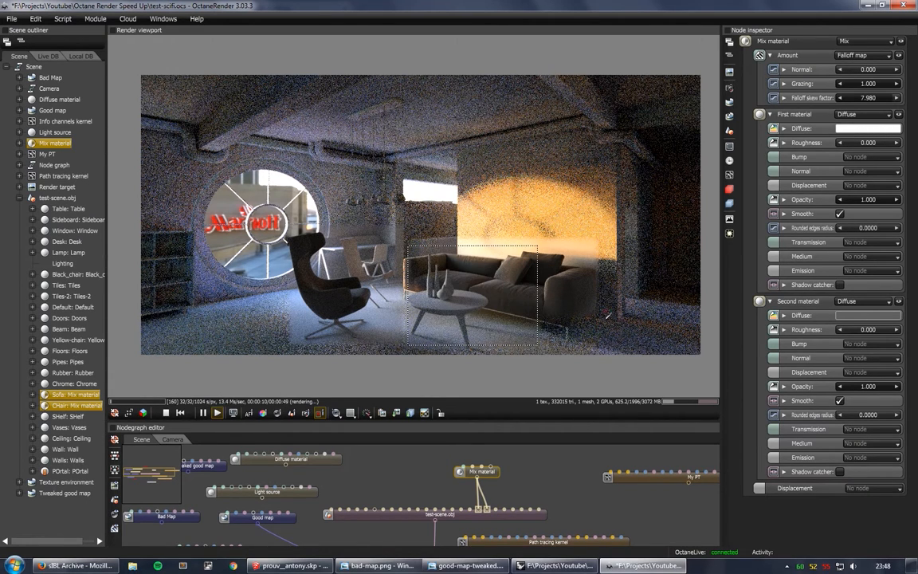
left_click_drag(625, 125, 709, 342)
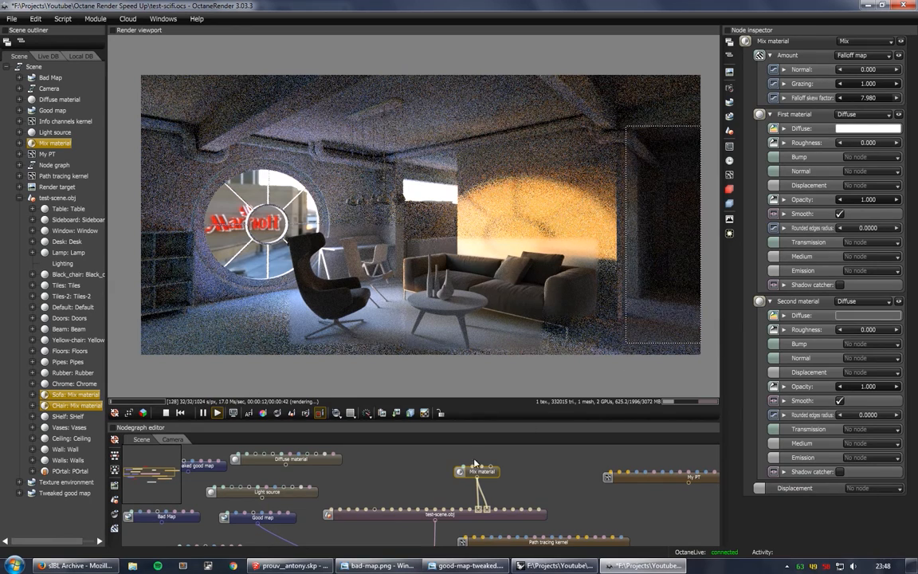
left_click(436, 460)
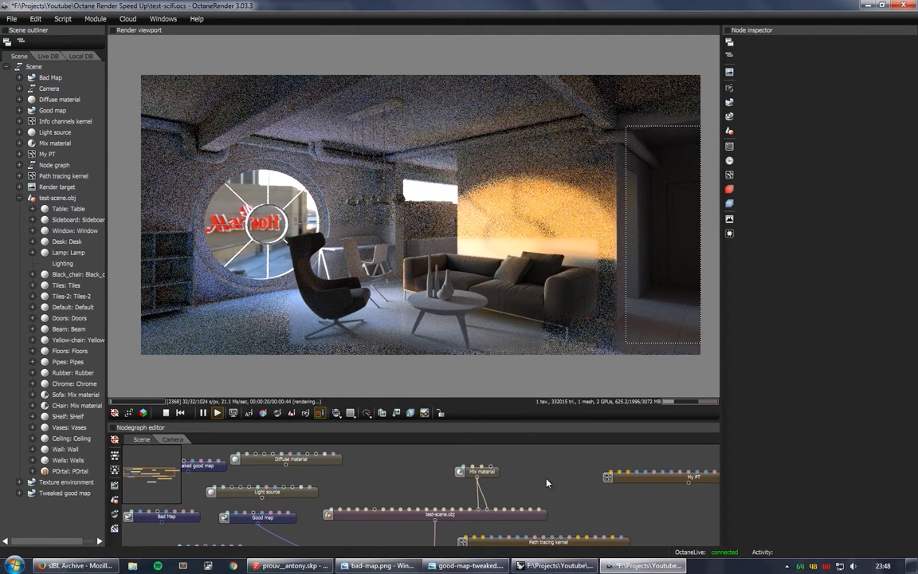
left_click(585, 241)
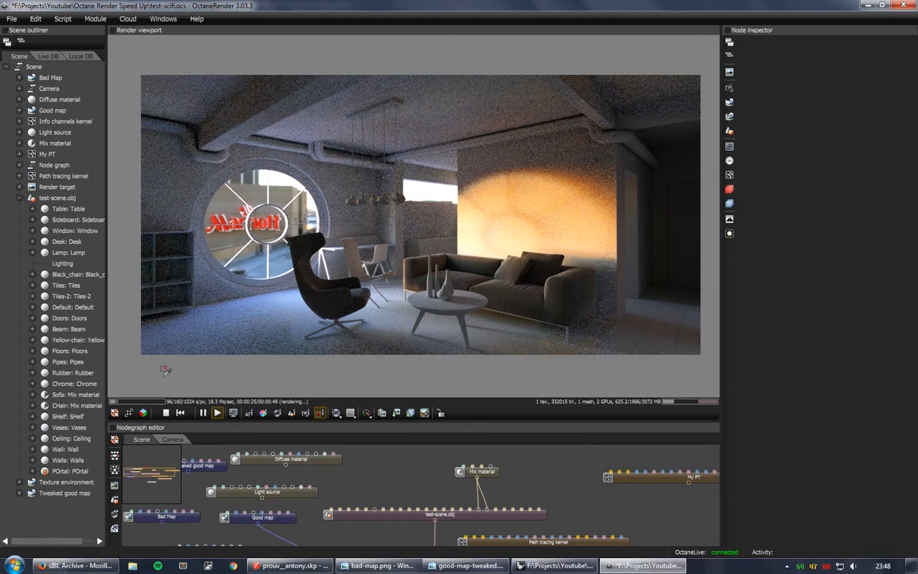
- Pick the material of the vases on the coffee table and change its type to Specular
left_click(277, 412)
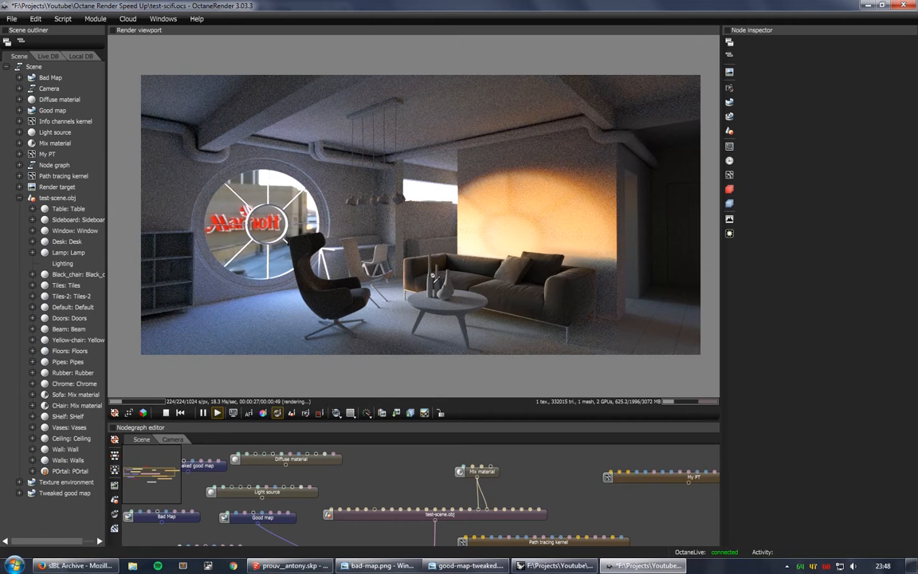
left_click(429, 275)
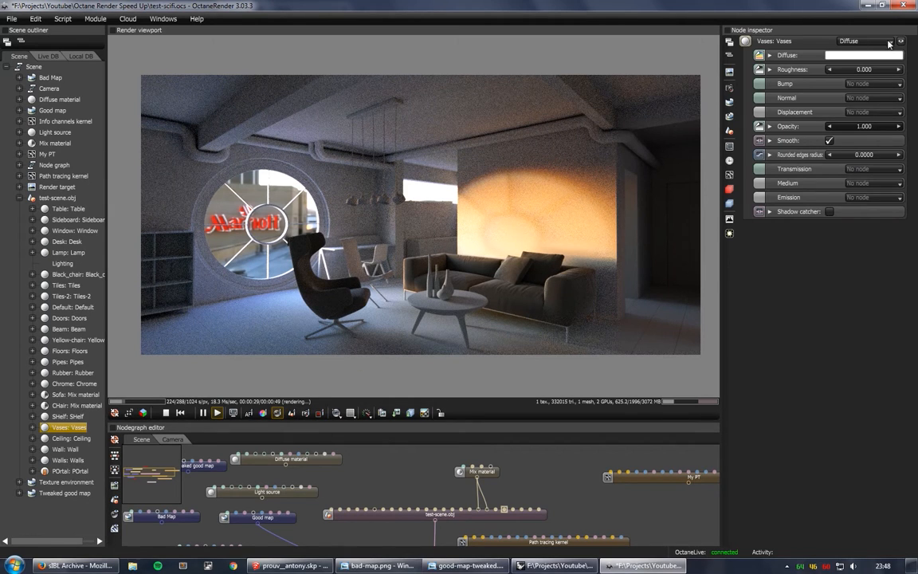
left_click(869, 41)
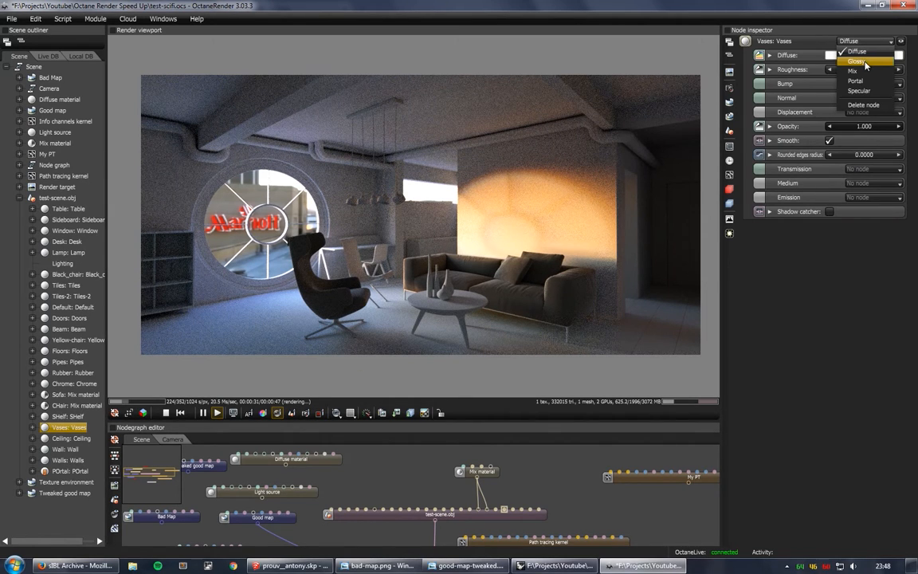
left_click(859, 90)
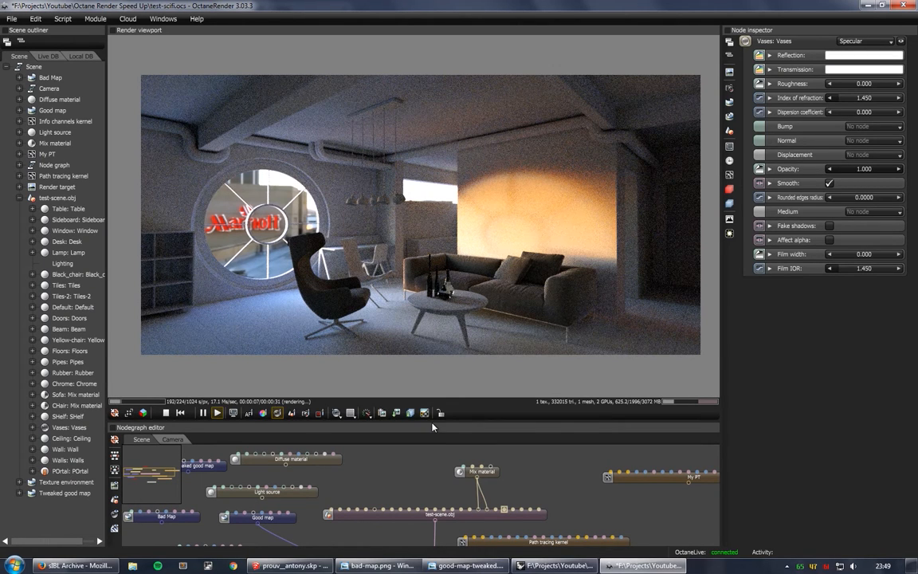
- Raise the path tracing kernel's specular depth to 6
left_click_drag(642, 505, 624, 432)
left_click(587, 472)
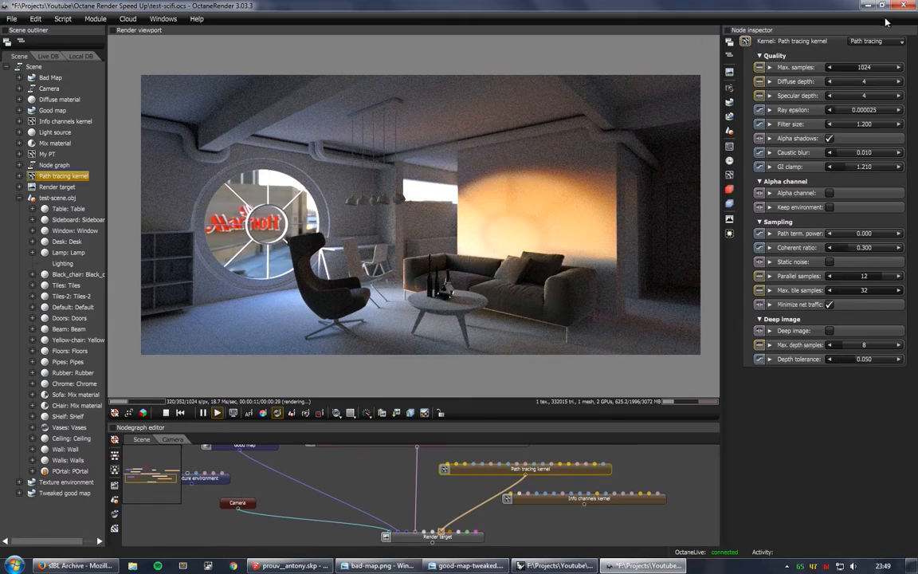
double_click(898, 94)
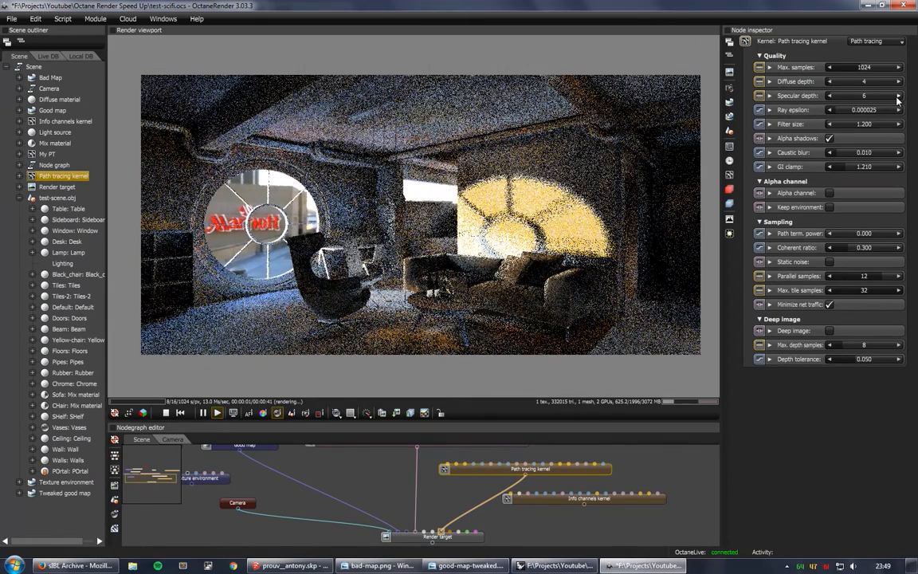
- Prioritise rendering on the vases, then clear the region
left_click(320, 415)
left_click_drag(408, 255, 460, 305)
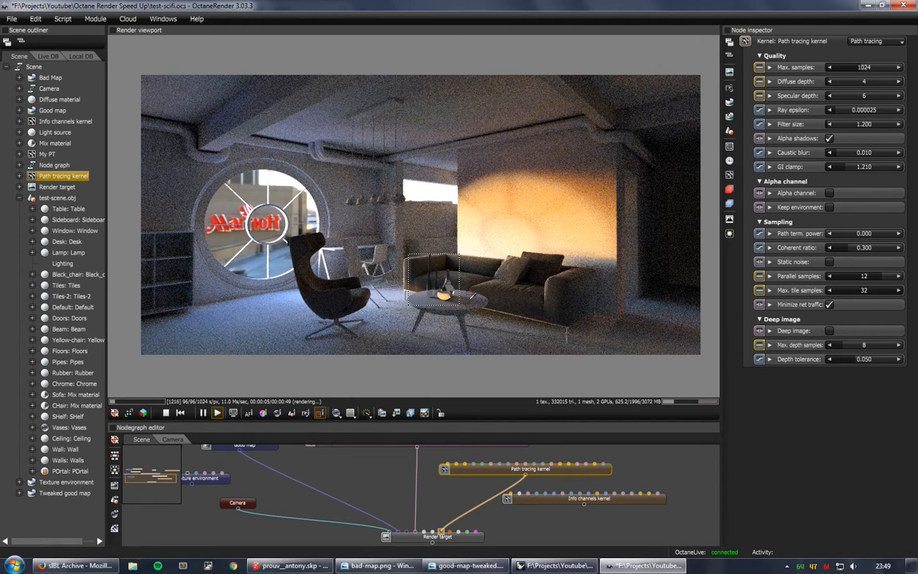
left_click(468, 333)
- Pick the coffee table's material and change its type to Glossy
left_click(278, 414)
left_click(481, 299)
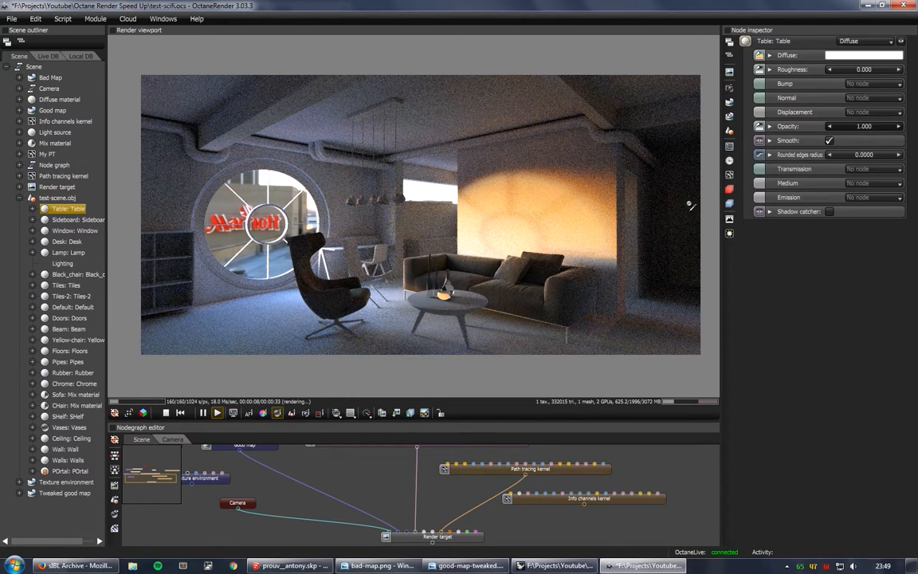
left_click(862, 43)
left_click(858, 61)
- Try blue, red, pale red and near-black diffuse colours on the Table material, then return it to white
left_click(856, 57)
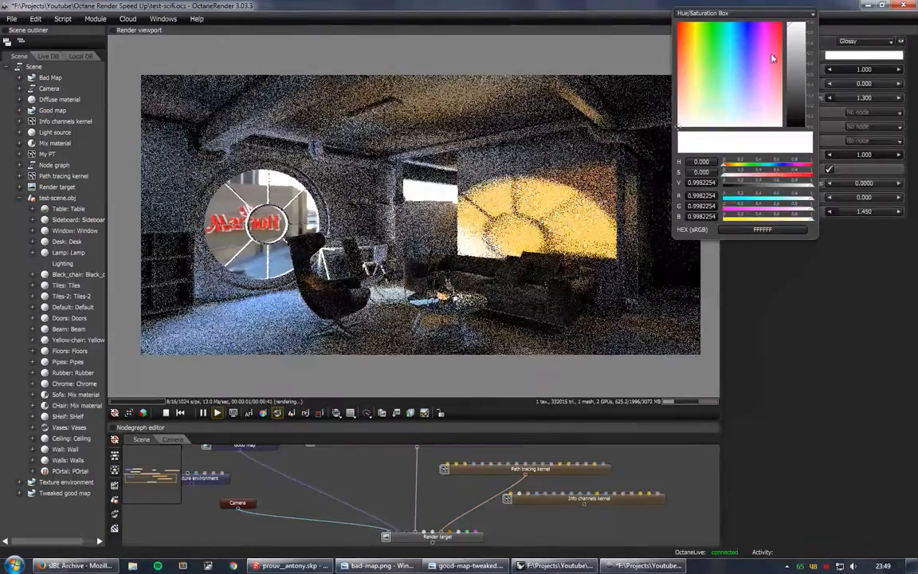
left_click(743, 29)
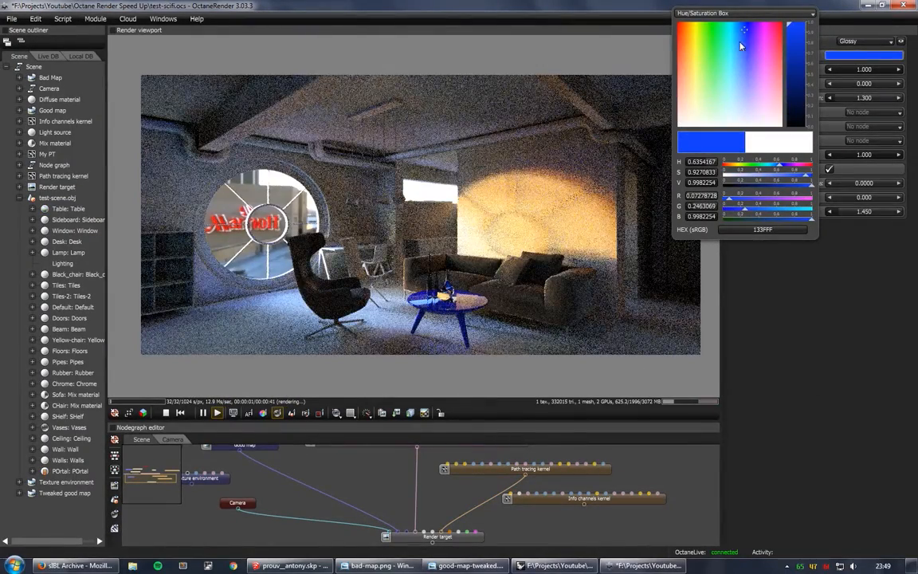
left_click(692, 33)
left_click(679, 23)
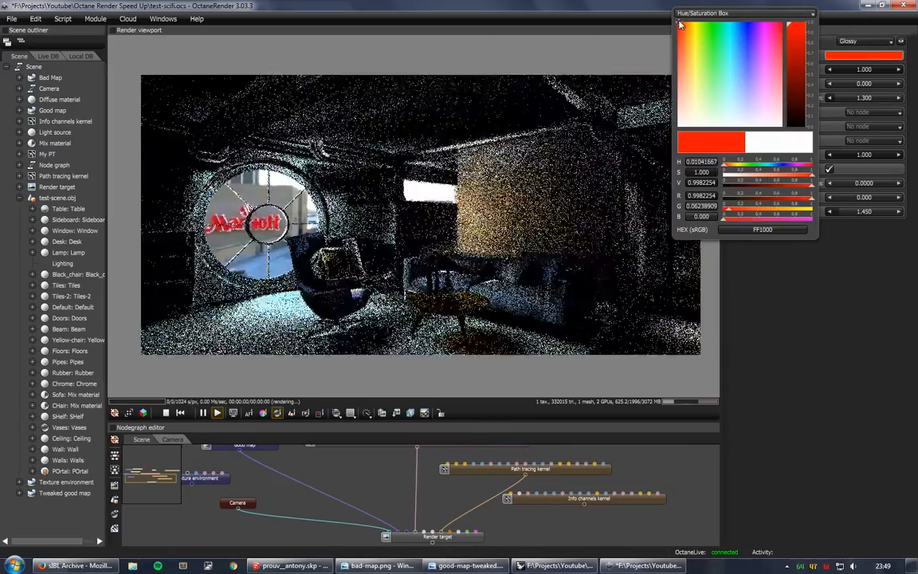
left_click(770, 115)
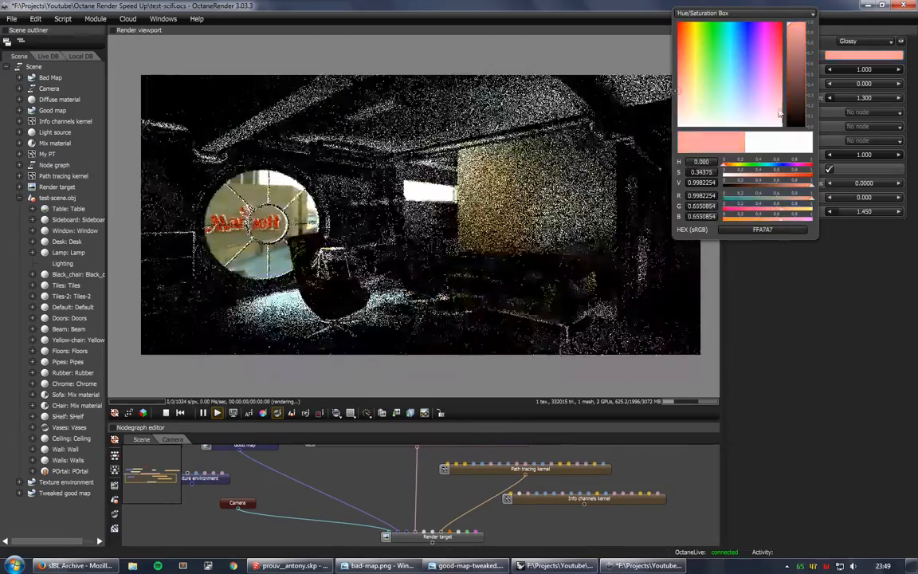
left_click(791, 117)
left_click(715, 50)
left_click(688, 123)
mouse_move(687, 125)
left_mouse_down()
mouse_move(790, 119)
mouse_move(659, 4)
left_mouse_up()
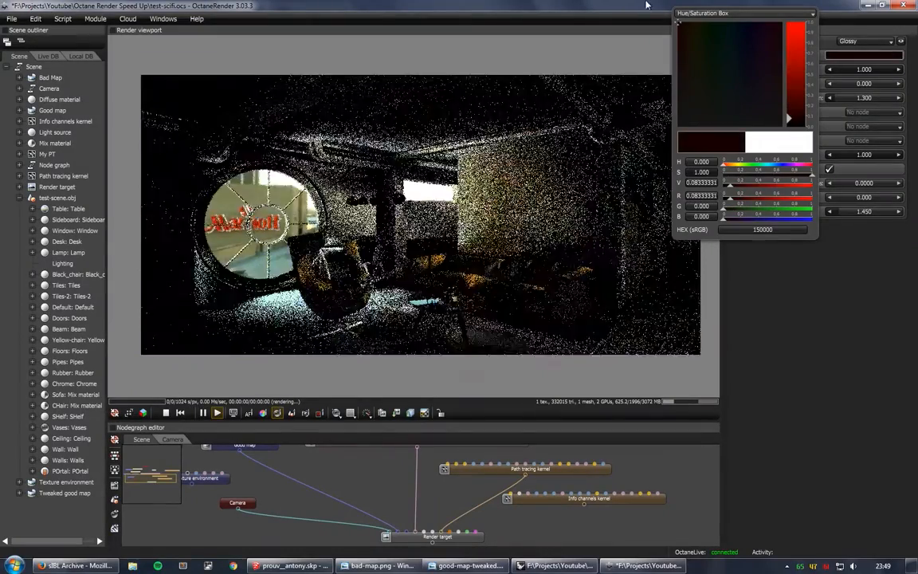
left_click(793, 28)
left_click_drag(723, 96, 722, 145)
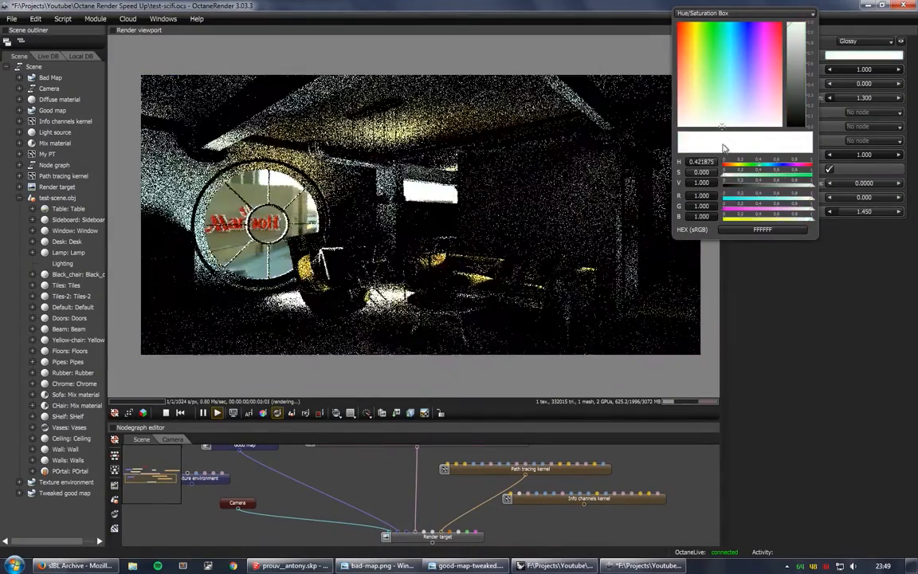
left_click(880, 81)
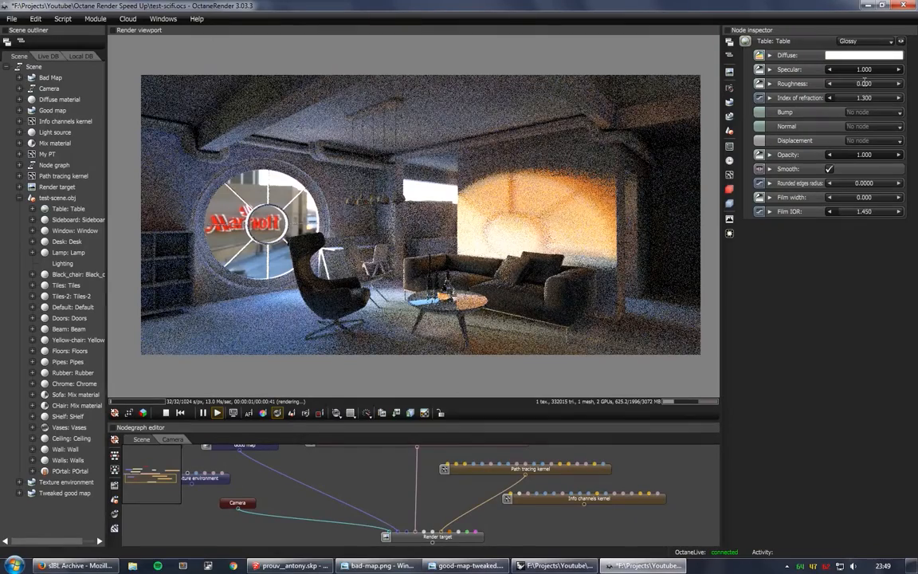
- Set the Table material's roughness to 0.03
double_click(865, 83)
type("0.03")
key("Return")
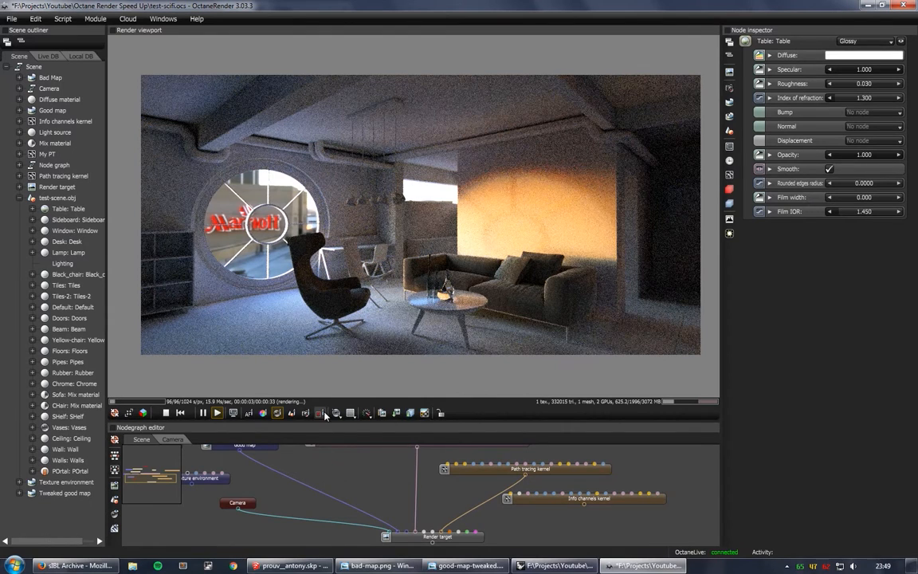
- Pick the Chrome material on the armchair's base and change its type to Glossy
left_click(276, 412)
left_click(325, 321)
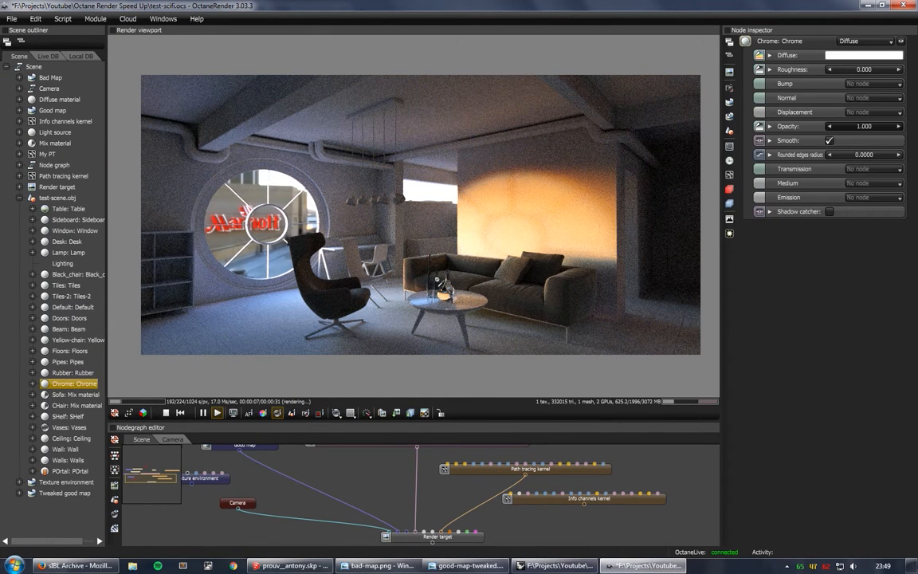
left_click(861, 43)
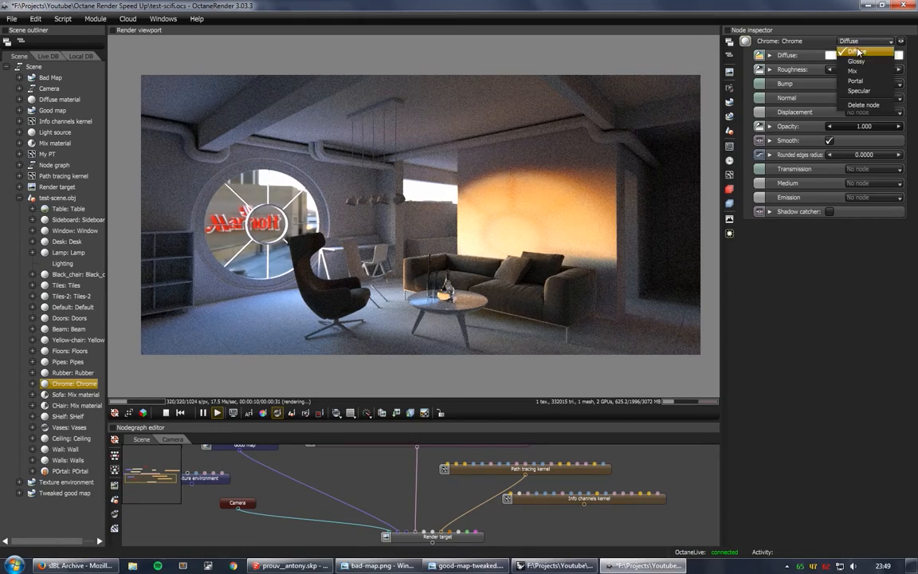
left_click(857, 60)
- Give the Chrome material a black diffuse colour, an index of refraction of 8.000 and a roughness of 0.0050
left_click(864, 55)
left_click(790, 127)
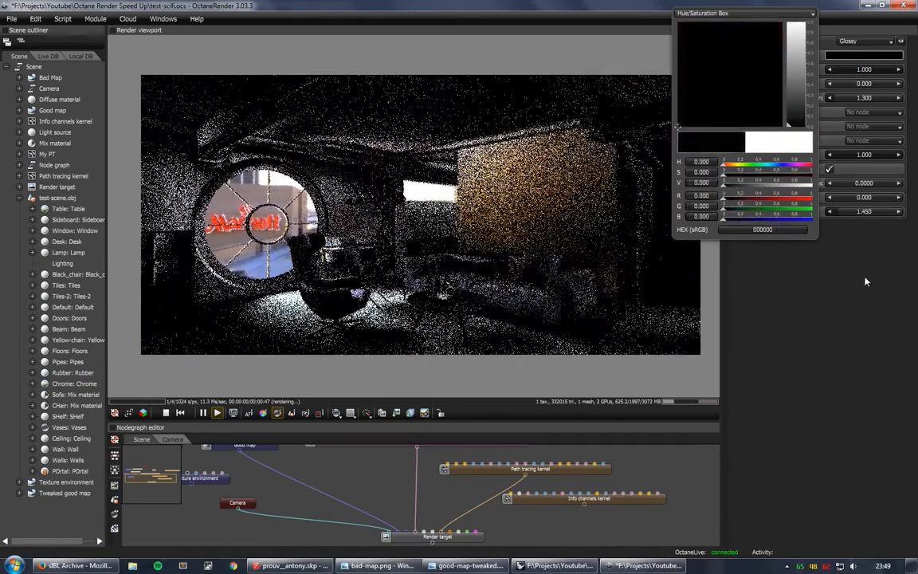
left_click(864, 279)
left_click_drag(844, 97, 911, 100)
left_click(898, 84)
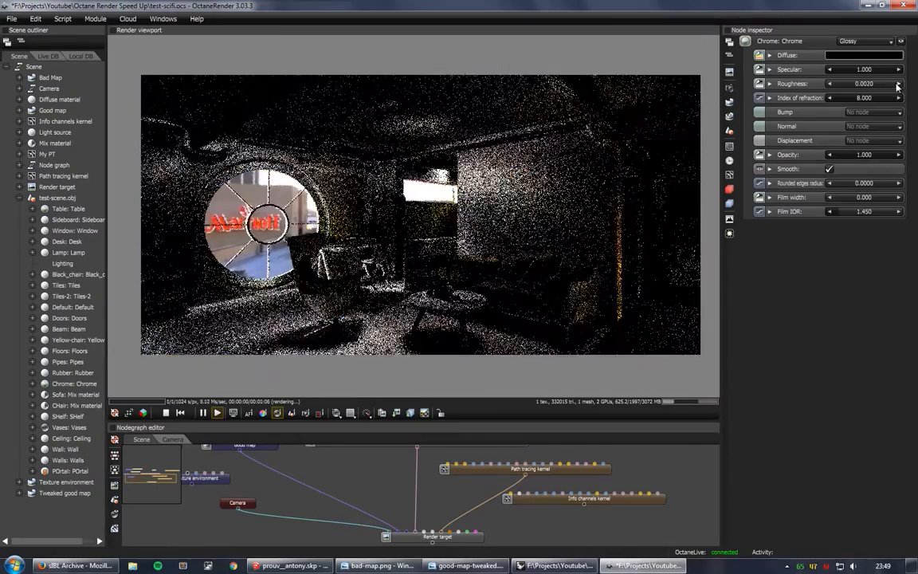
- Prioritise rendering on the armchair's base, the sofa leg, the coffee table and the background chairs in turn
left_click(320, 412)
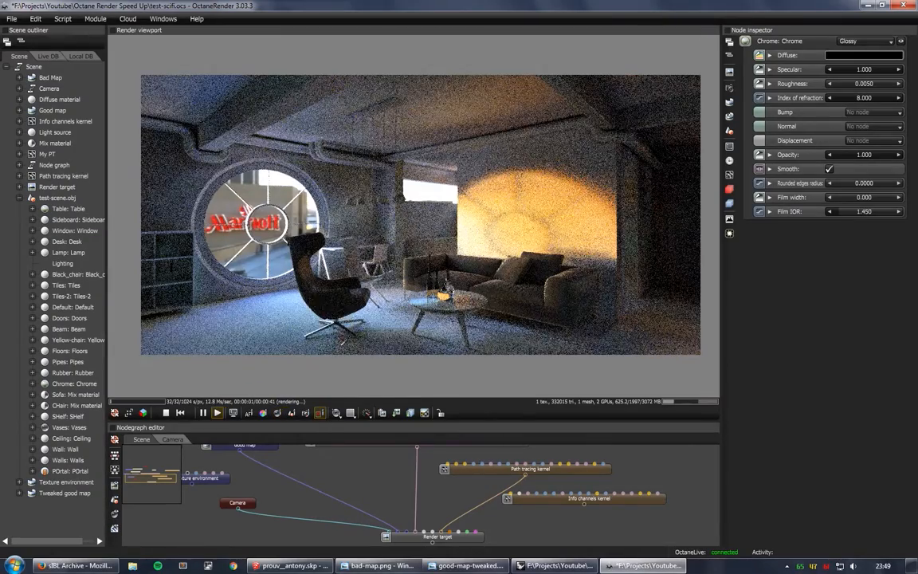
left_click_drag(541, 318, 597, 340)
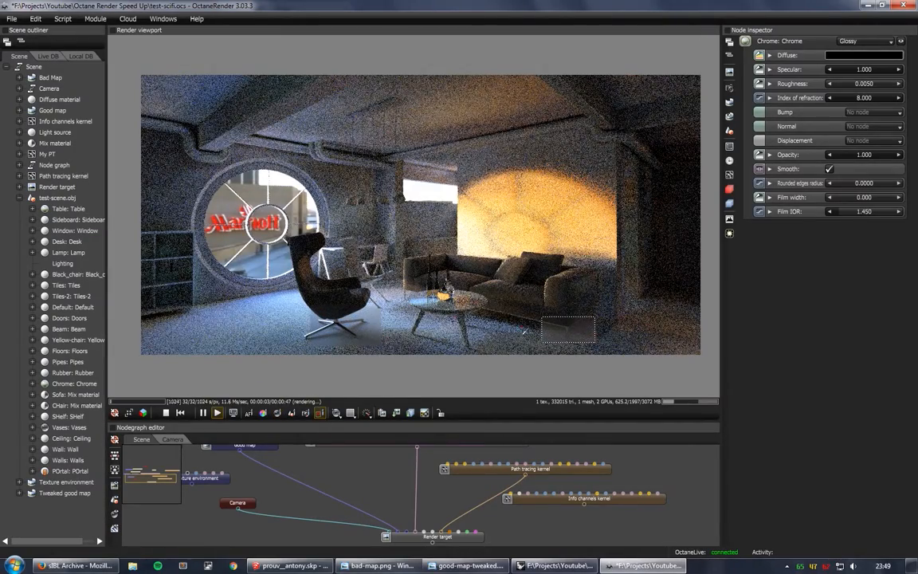
left_click_drag(416, 288, 473, 318)
left_click_drag(363, 228, 409, 279)
- Pick the background Yellow-chair material, change its type to Glossy and give it an orange diffuse colour
left_click(279, 412)
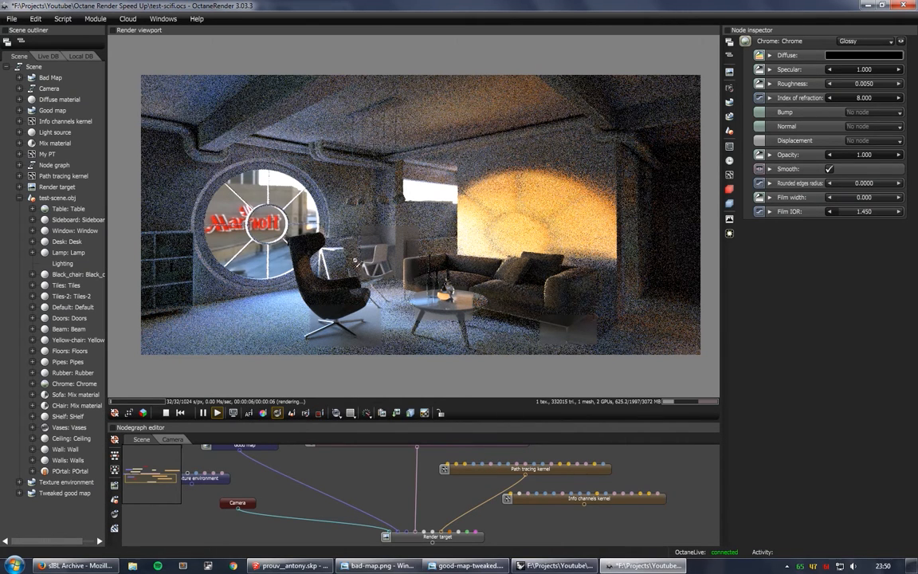
left_click(320, 231)
left_click(851, 41)
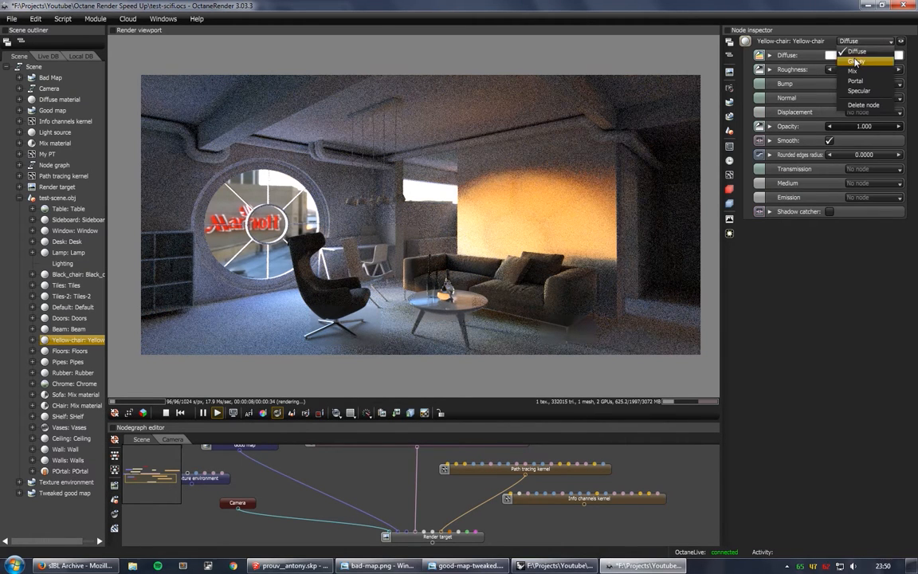
left_click(855, 61)
left_click(865, 55)
left_click(690, 38)
left_click_drag(689, 38, 691, 30)
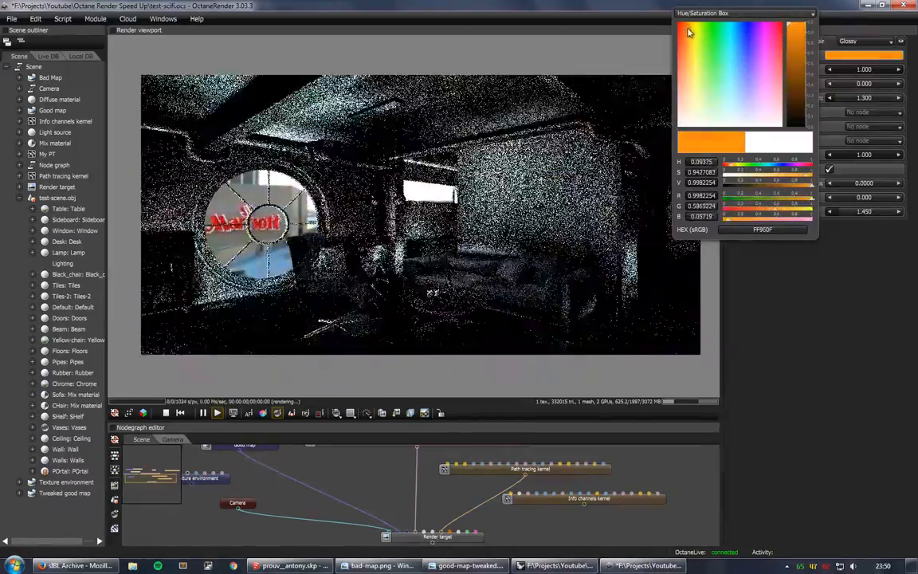
- Set the Yellow-chair material's diffuse colour to a golden yellow, about hex DFC226
left_click(795, 32)
left_click(691, 33)
left_click_drag(692, 33, 693, 40)
left_click(792, 34)
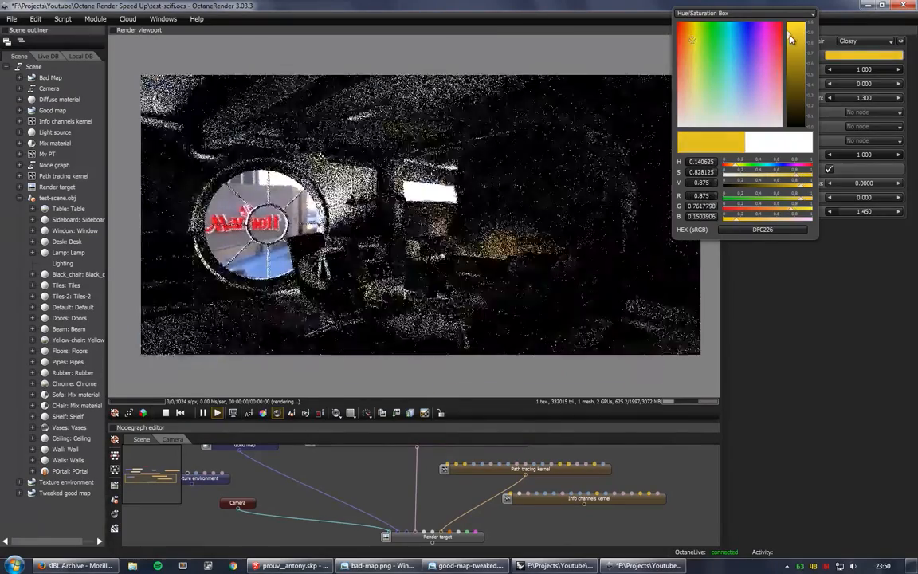
left_click(913, 317)
- Set the Yellow-chair material's roughness to 0.05
left_click_drag(867, 84, 884, 83)
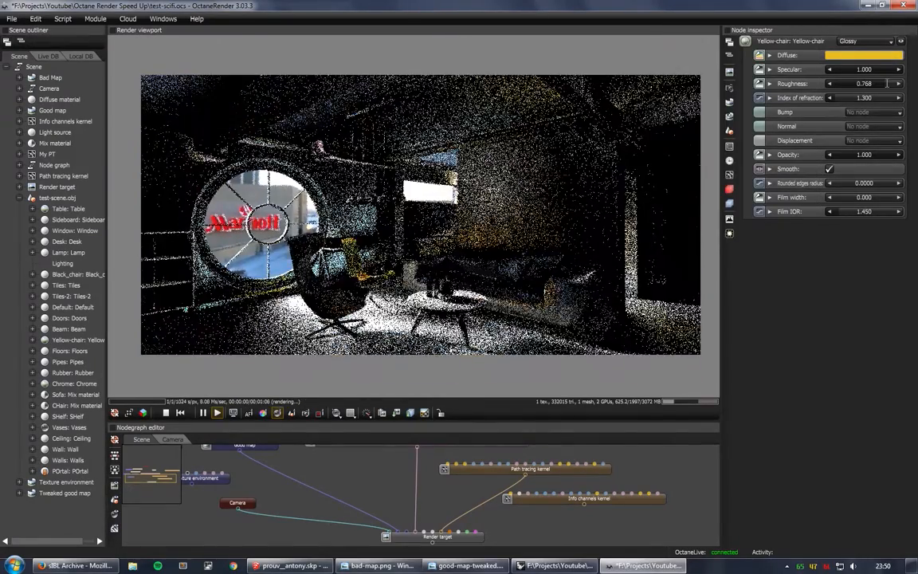
double_click(867, 83)
type("0.05")
key("Return")
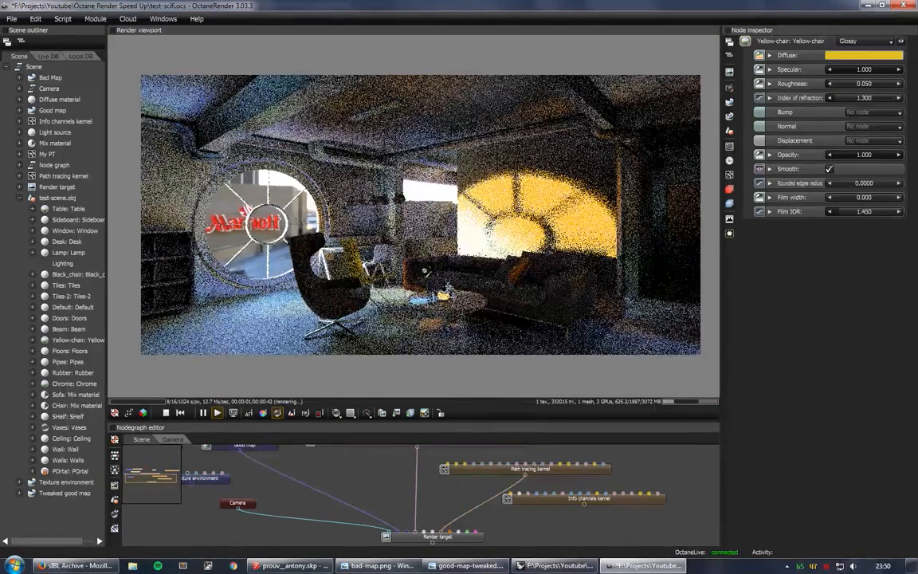
- Prioritise rendering on the background chairs and set the Yellow-chair material's roughness to 0.02
left_click(320, 413)
left_click_drag(330, 233, 407, 307)
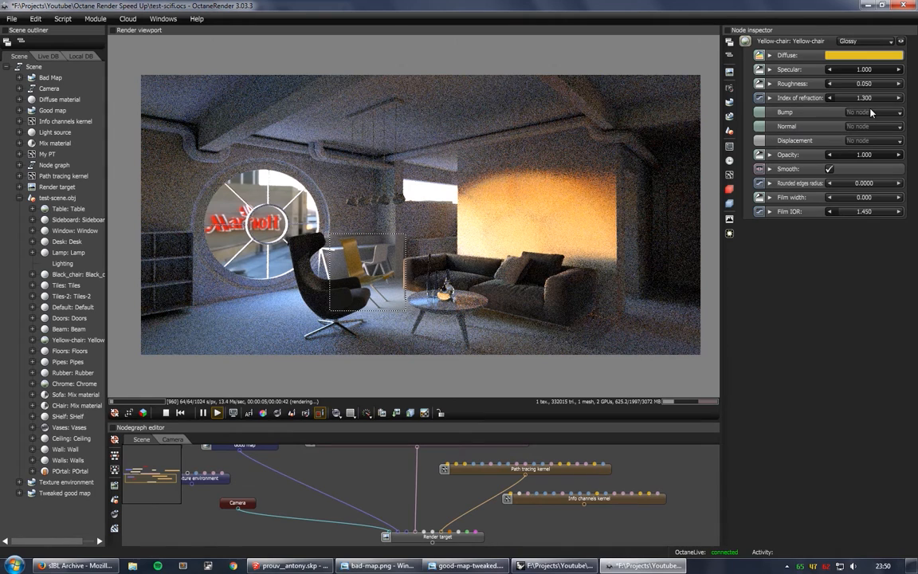
double_click(867, 83)
left_click(848, 83)
left_click_drag(835, 83, 869, 81)
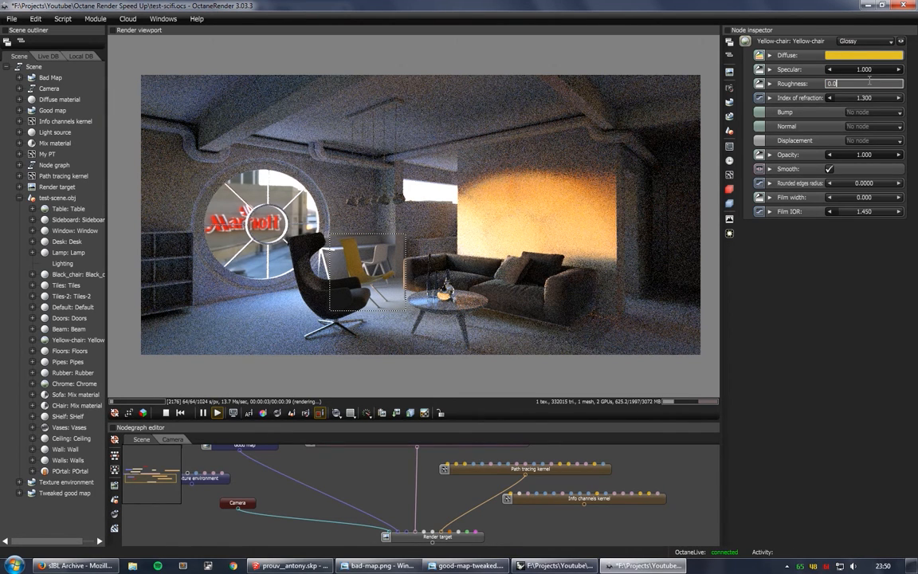
key("Return")
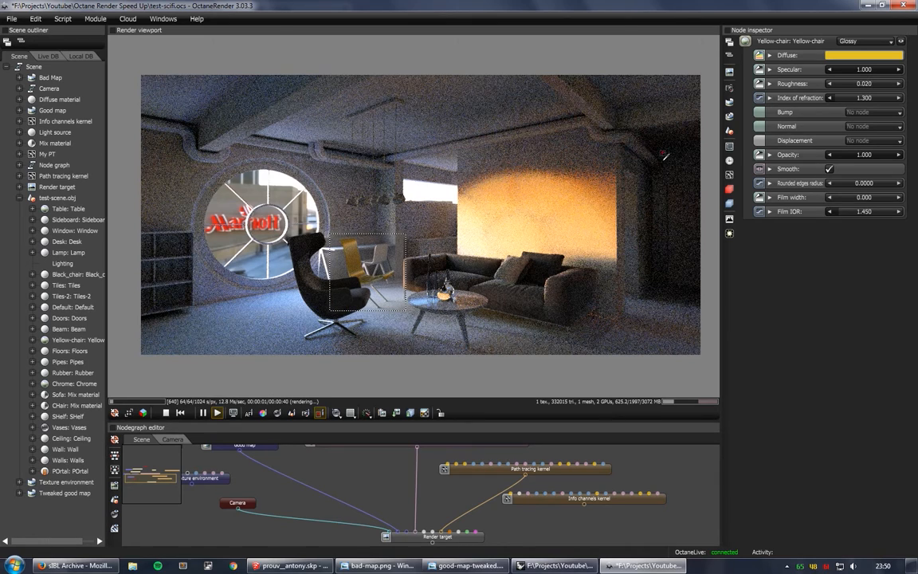
- Try a roughness of 0.000 on the Yellow-chair material and return it to 0.02
left_click(844, 82)
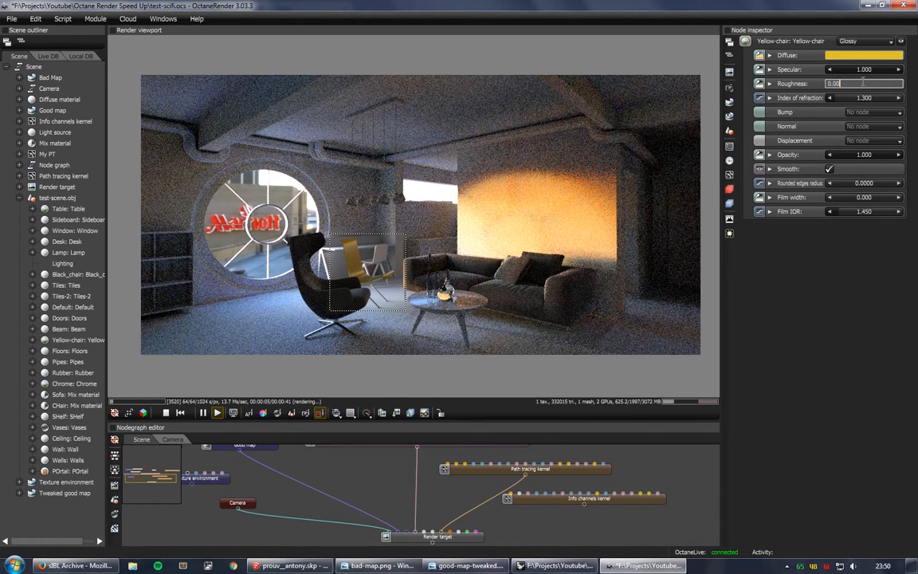
key("Return")
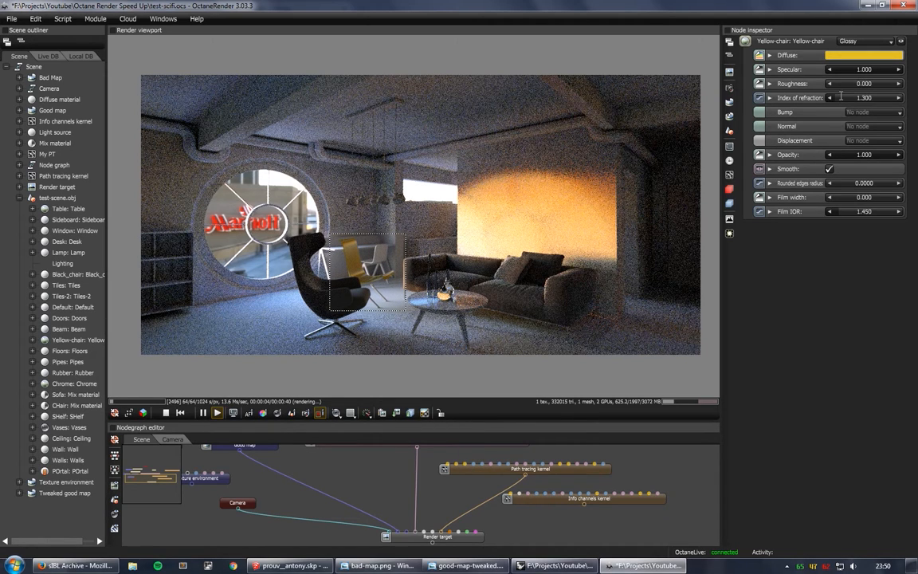
left_click(862, 84)
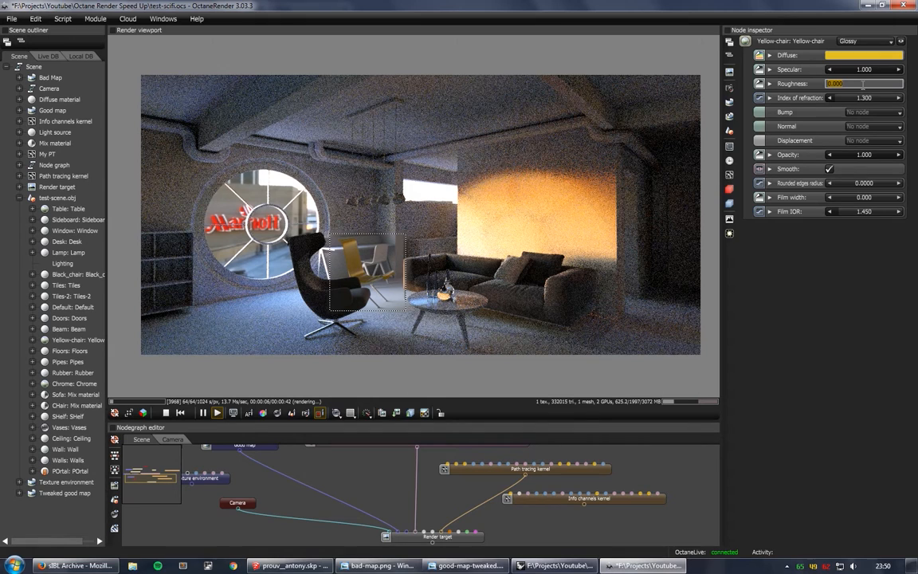
type("0.02")
key("Return")
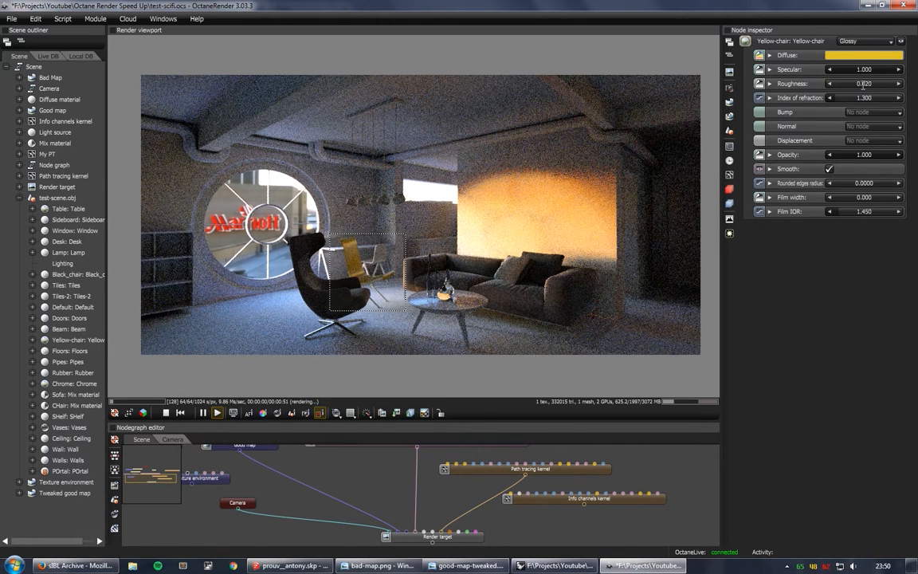
- Lower the Yellow-chair material's index of refraction to 1.120
left_click(830, 99)
left_click(831, 99)
left_click(831, 99)
left_click(831, 98)
left_click(831, 99)
left_click(831, 99)
left_click(831, 99)
left_click(831, 99)
left_click(831, 99)
left_click(831, 99)
left_click(831, 99)
left_click(831, 98)
left_click(831, 99)
left_click(831, 99)
left_click(831, 99)
left_click(831, 98)
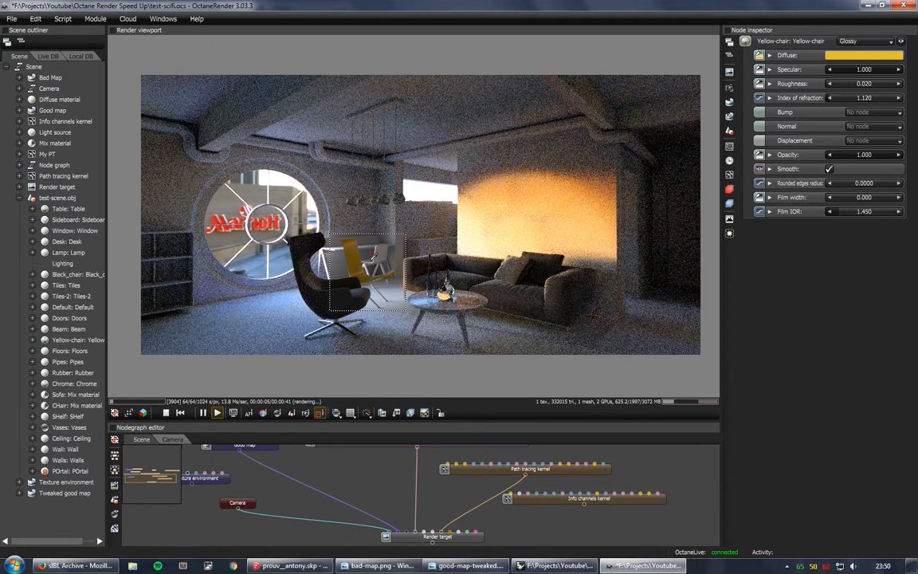
- Prioritise rendering on the pendant lamps and on the area down to the background chairs, and clear the priority region
left_click_drag(329, 93, 416, 232)
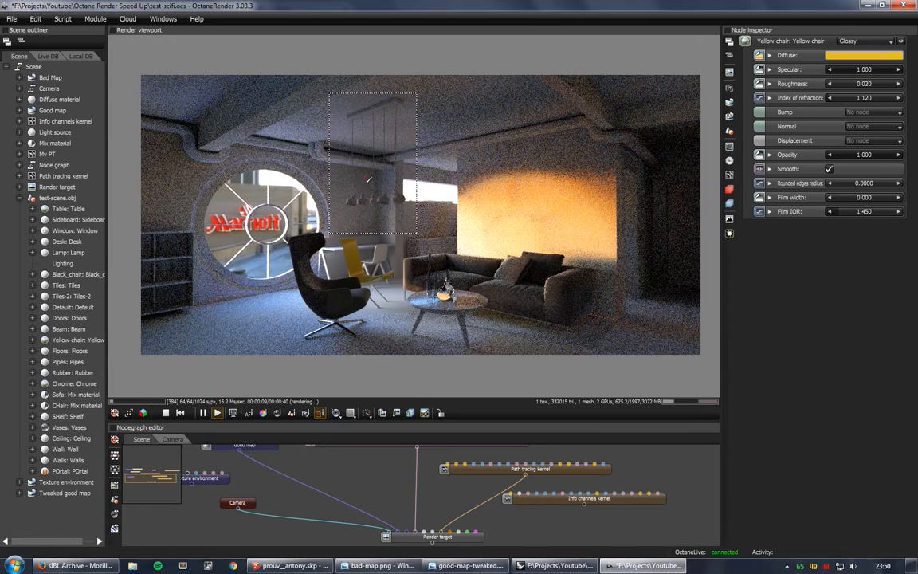
left_click_drag(321, 138, 437, 295)
left_click(522, 274)
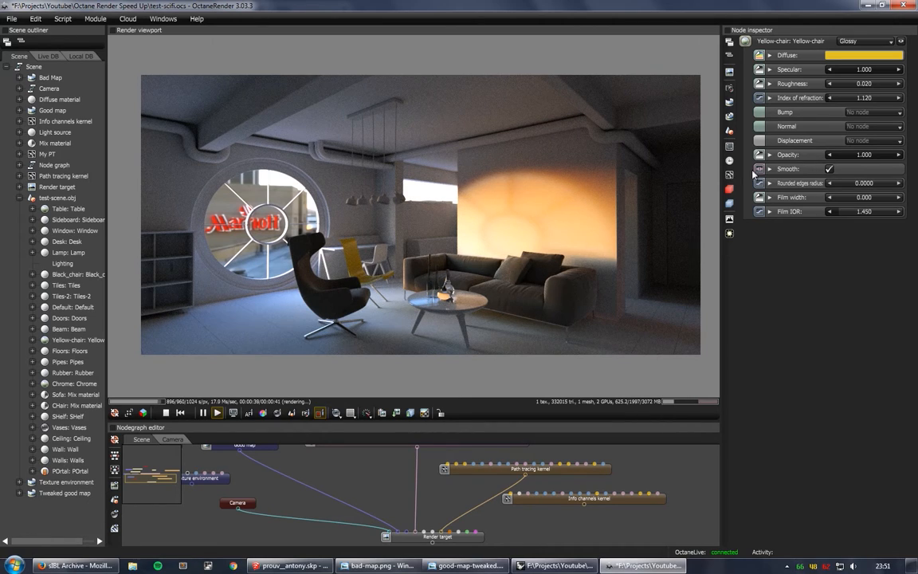
- Reduce the Yellow-chair material's index of refraction further to 1.080
left_click(830, 97)
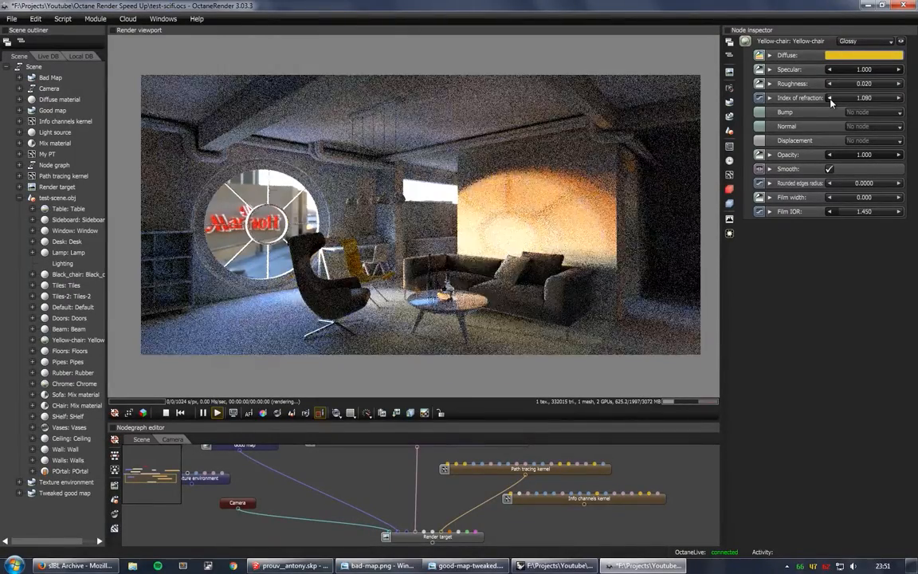
left_click(829, 98)
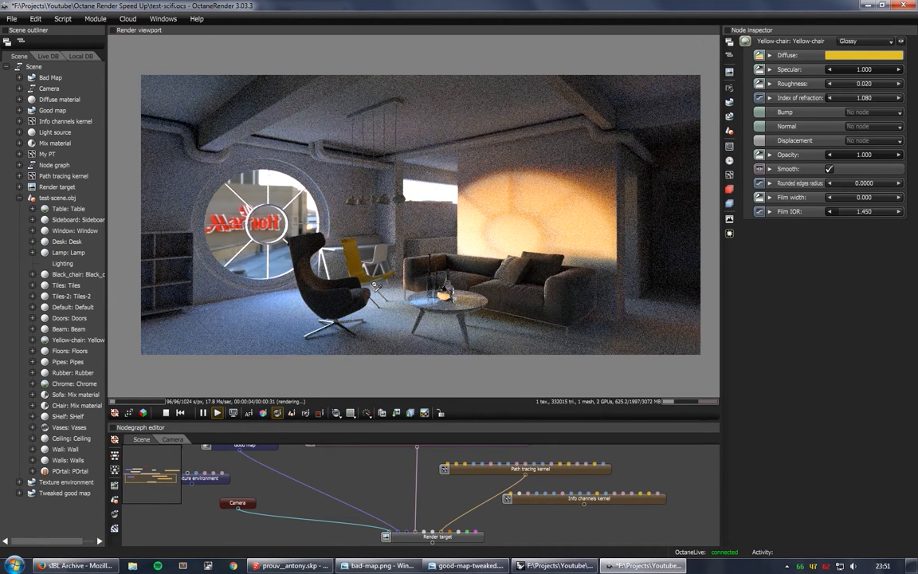
- Pick the Black_chair material on the yellow chair's legs and make it Glossy with a black diffuse colour and a roughness of 0.0030
left_click(375, 295)
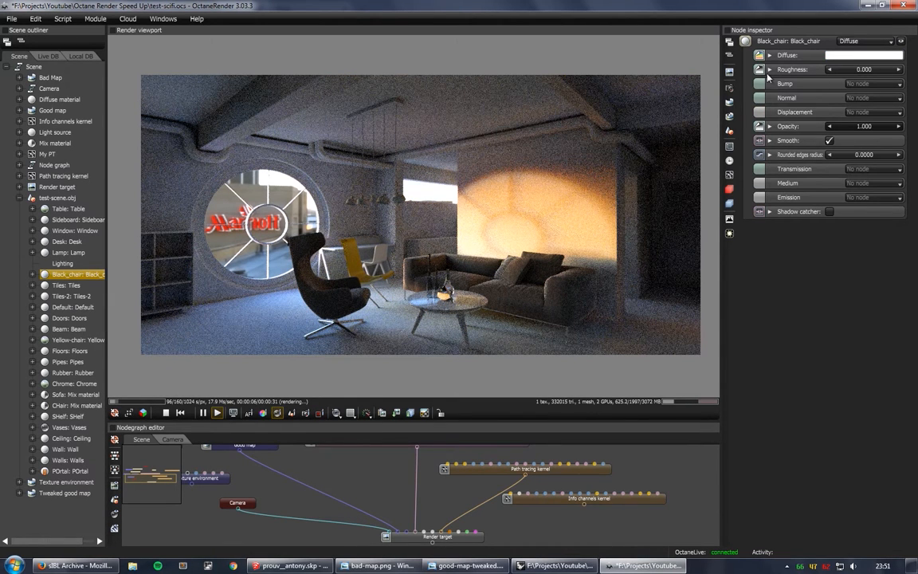
left_click(867, 41)
left_click(857, 61)
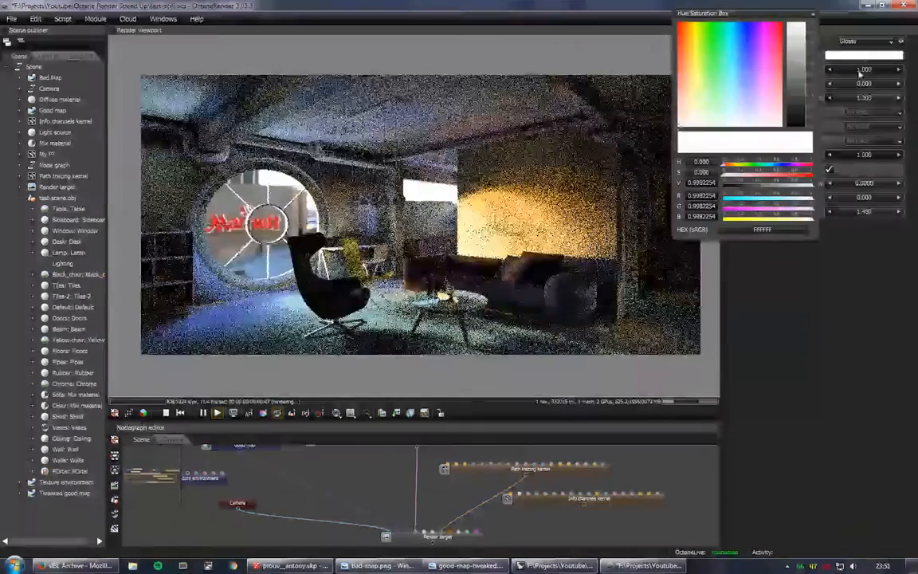
left_click(898, 83)
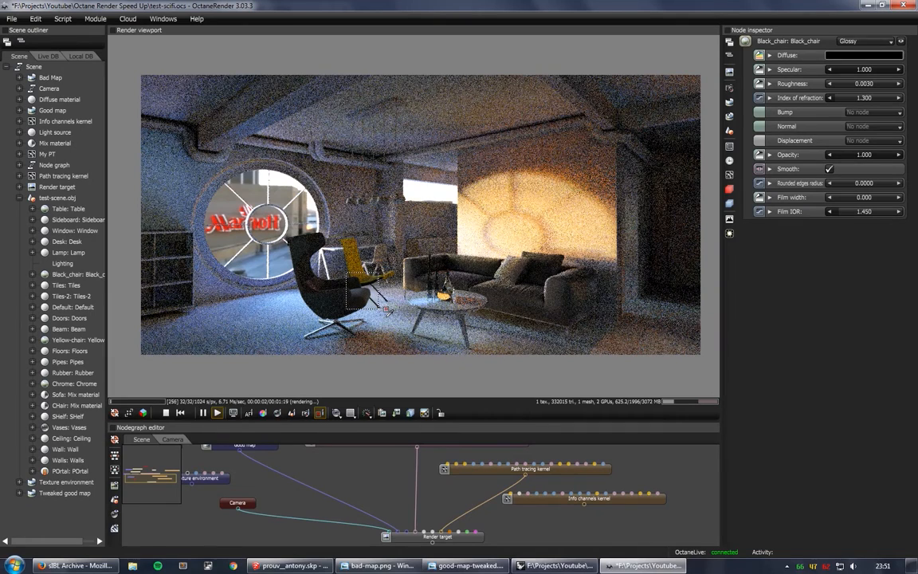
- Prioritise rendering on the yellow chair and on the floor and wall beside the round window
left_click_drag(348, 237, 401, 313)
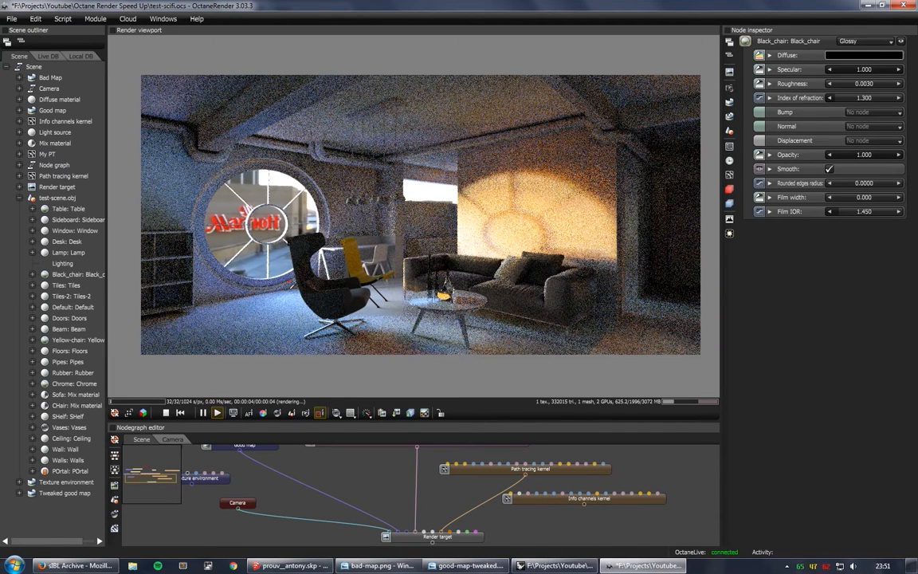
left_click_drag(171, 196, 259, 339)
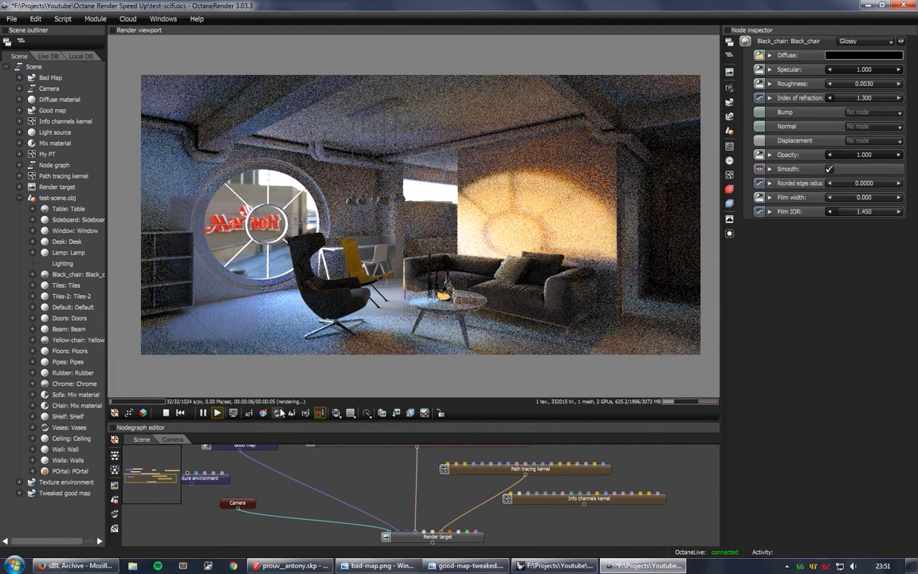
- Pick the Wall material behind the sofa and give it an orange diffuse colour, hex FFAD11
left_click(276, 412)
left_click(515, 211)
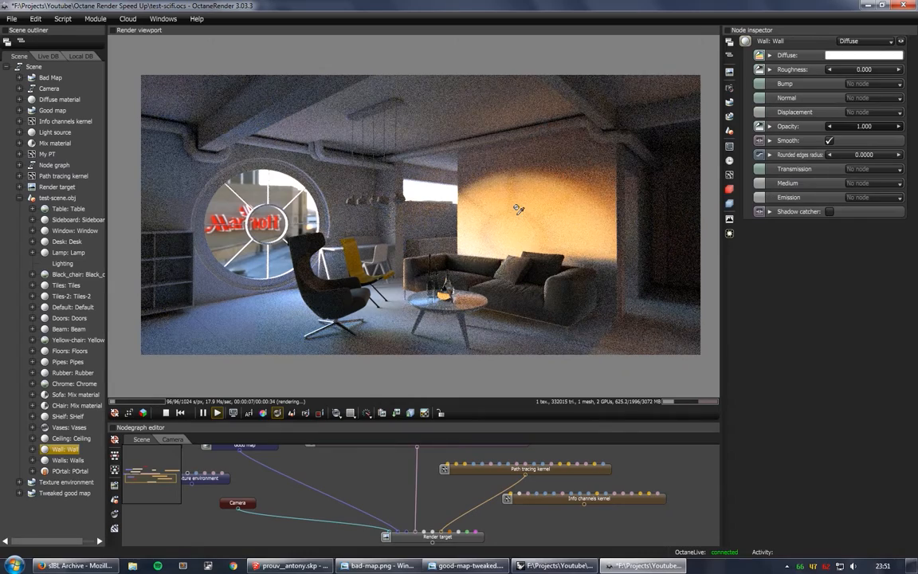
left_click(869, 58)
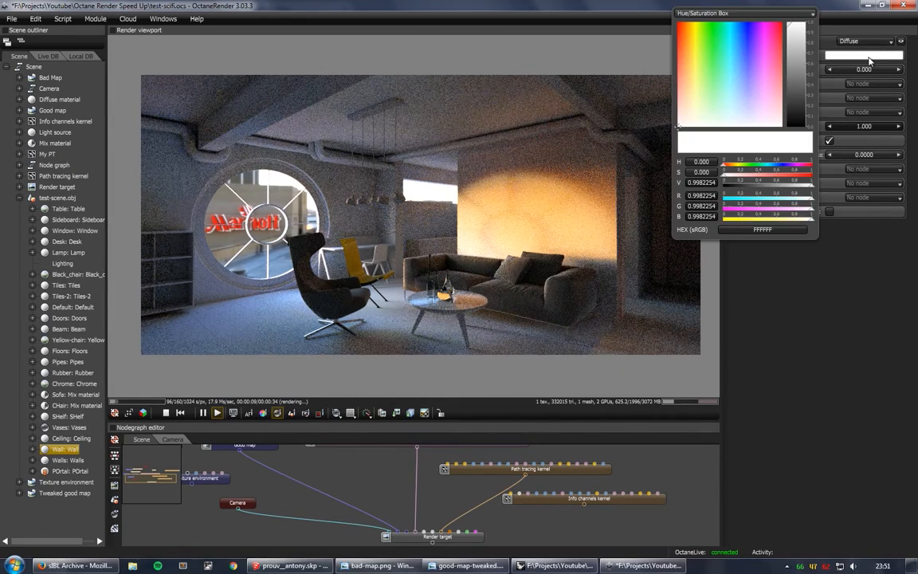
left_click(693, 34)
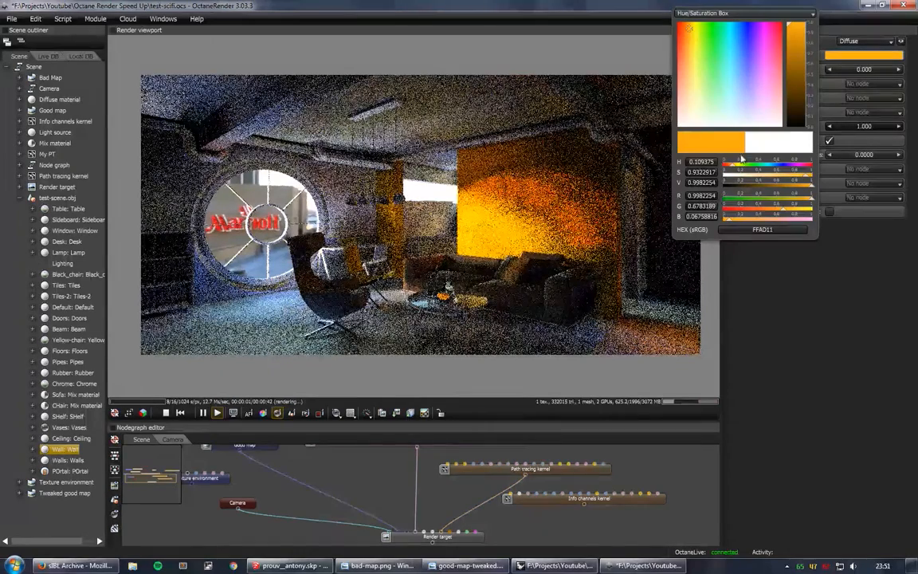
- Prioritise rendering on the orange wall, sofa, coffee table, background chairs and pendant lamps in turn, and clear the priority region
left_click(317, 414)
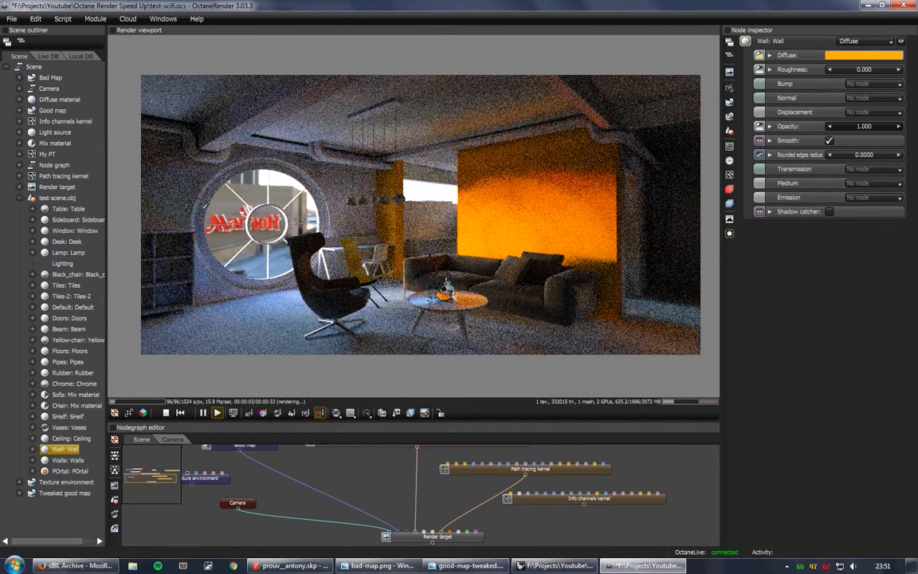
left_click_drag(458, 76, 591, 162)
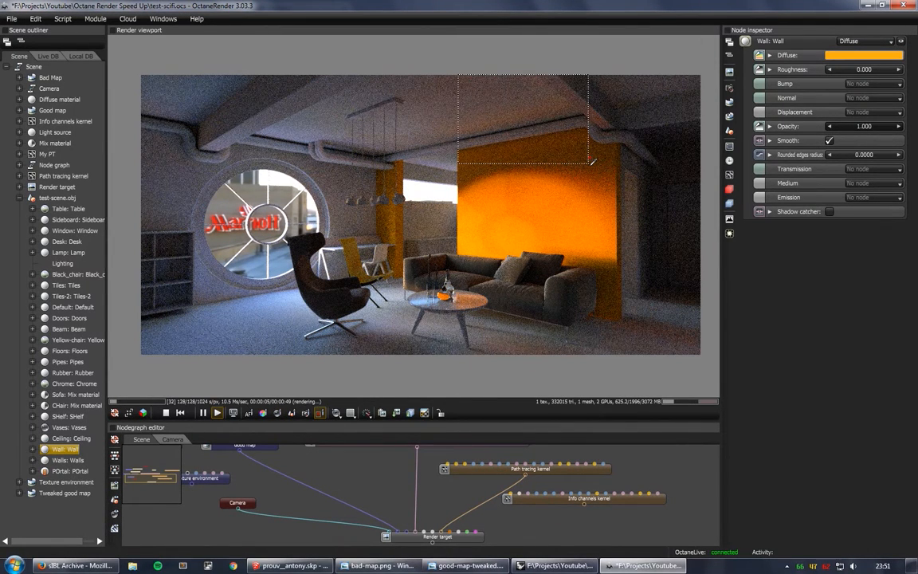
left_click_drag(609, 238, 663, 343)
left_click_drag(498, 241, 601, 342)
left_click_drag(376, 219, 501, 304)
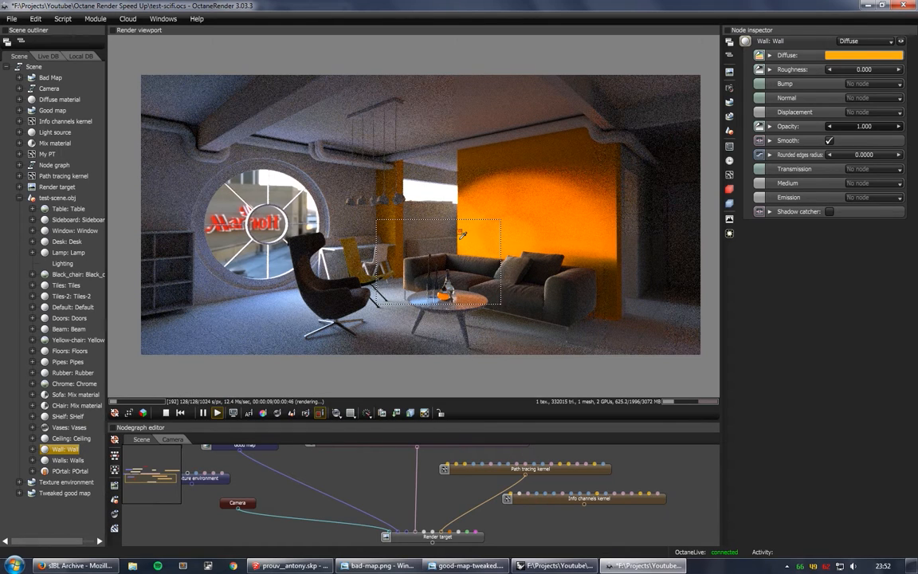
left_click_drag(338, 233, 434, 310)
left_click_drag(458, 131, 523, 182)
left_click_drag(334, 123, 414, 196)
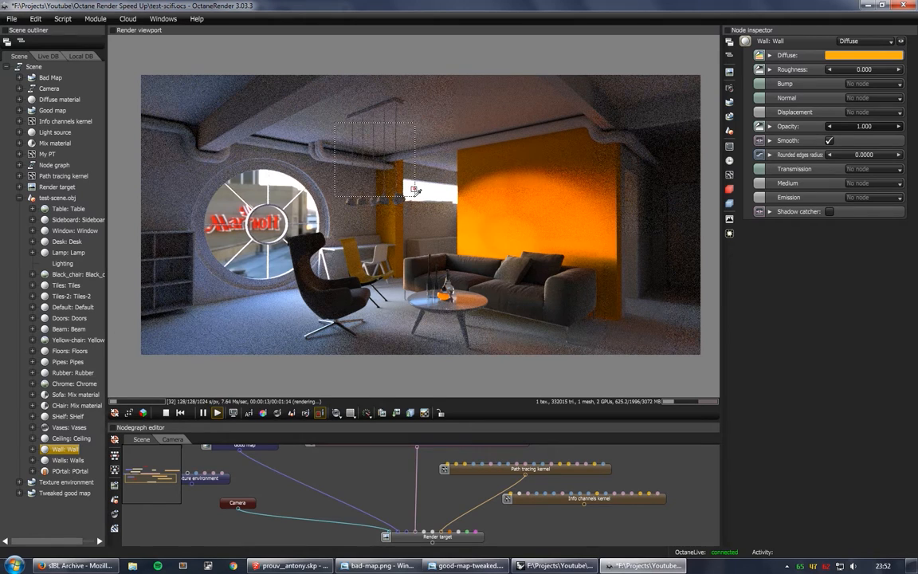
left_click_drag(542, 133, 619, 212)
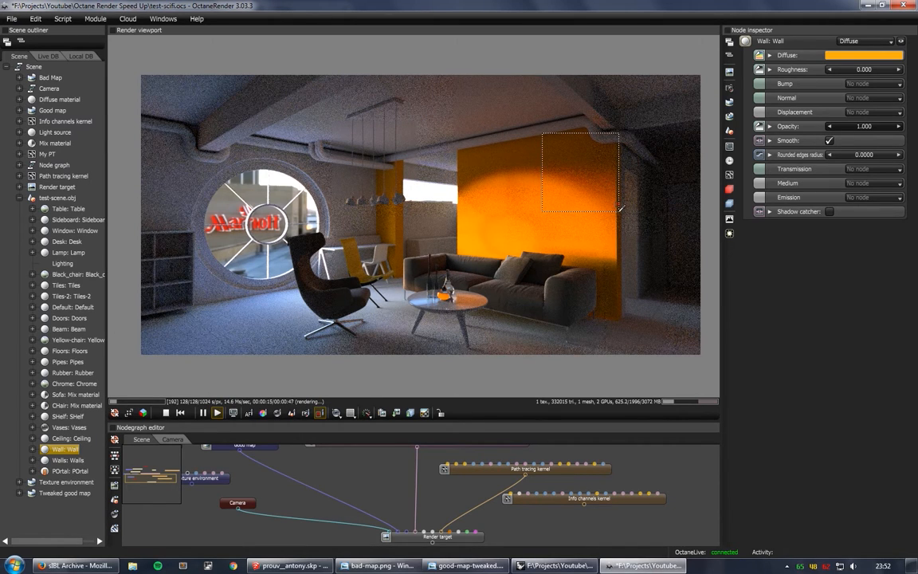
left_click(436, 218)
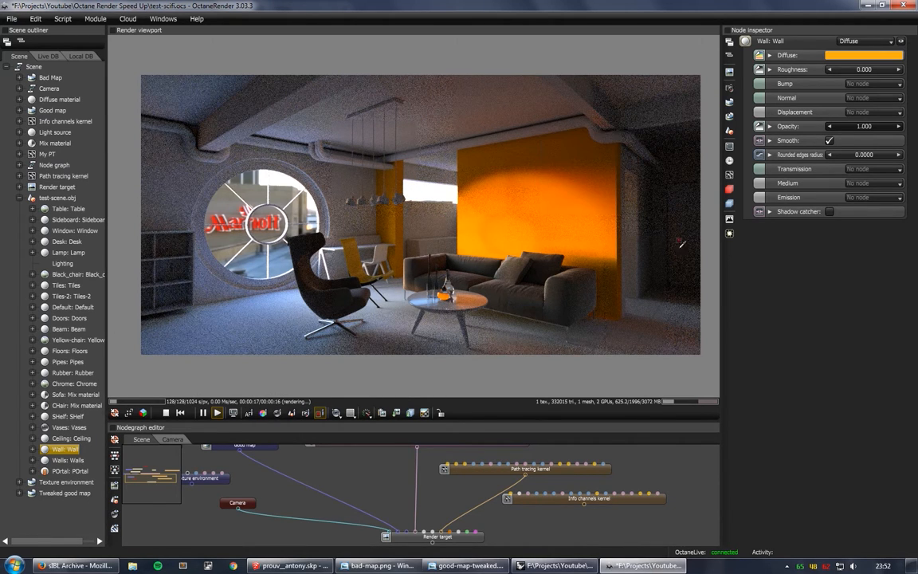
- Set the Good map environment's power to 12 and its texture gamma to 1.2
left_click_drag(339, 455, 353, 468)
left_click(290, 459)
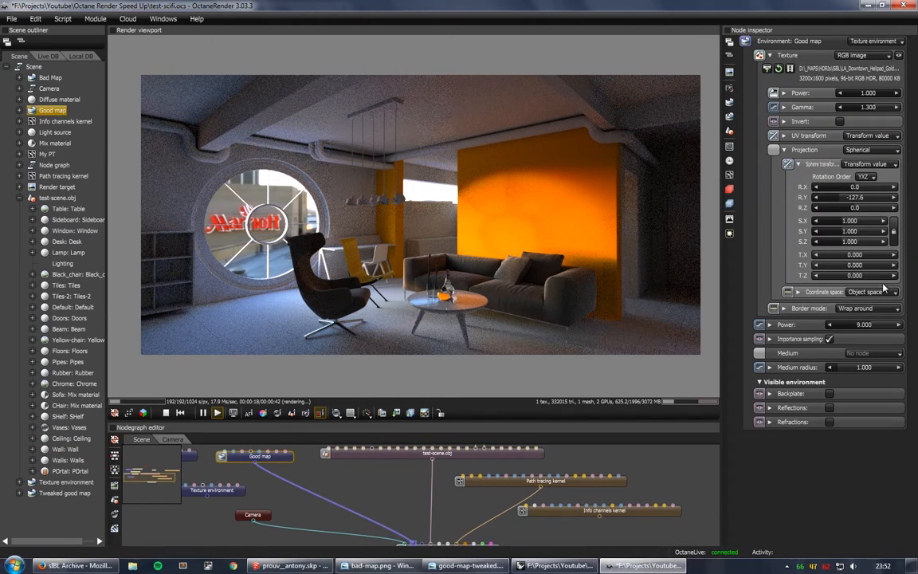
double_click(870, 324)
type("12")
key("Return")
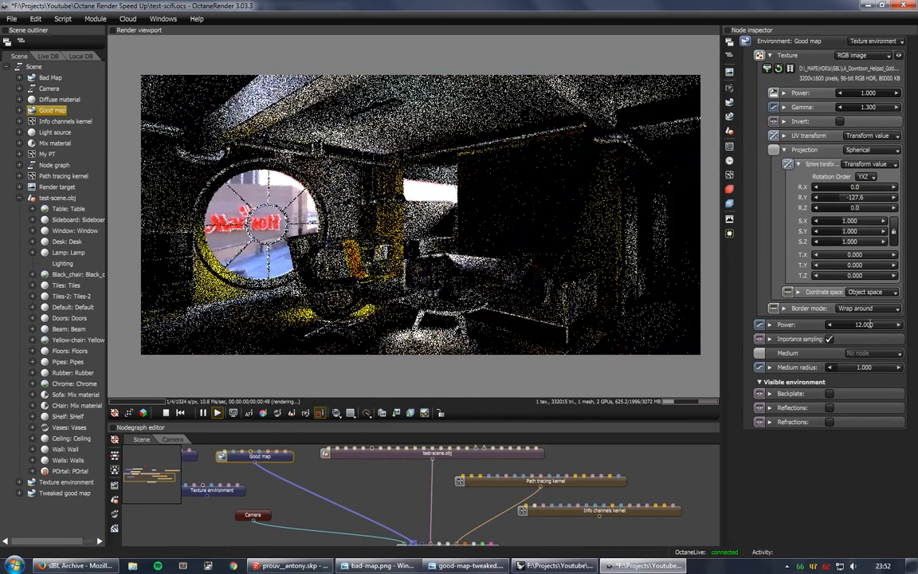
double_click(866, 106)
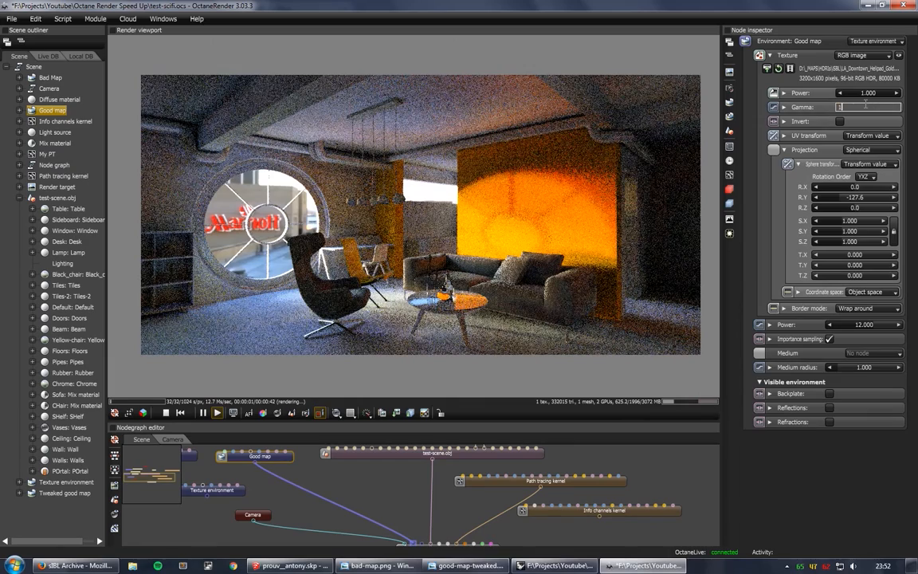
type("1.2")
key("Return")
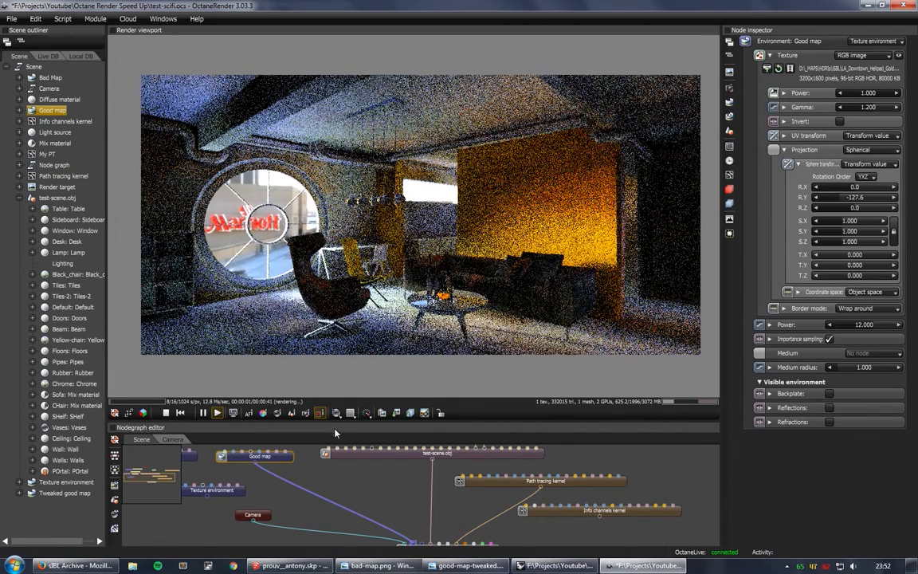
- Prioritise rendering on the sofa's end, the dark doorway area, the background chairs and the armchair in turn
left_click_drag(567, 257, 621, 330)
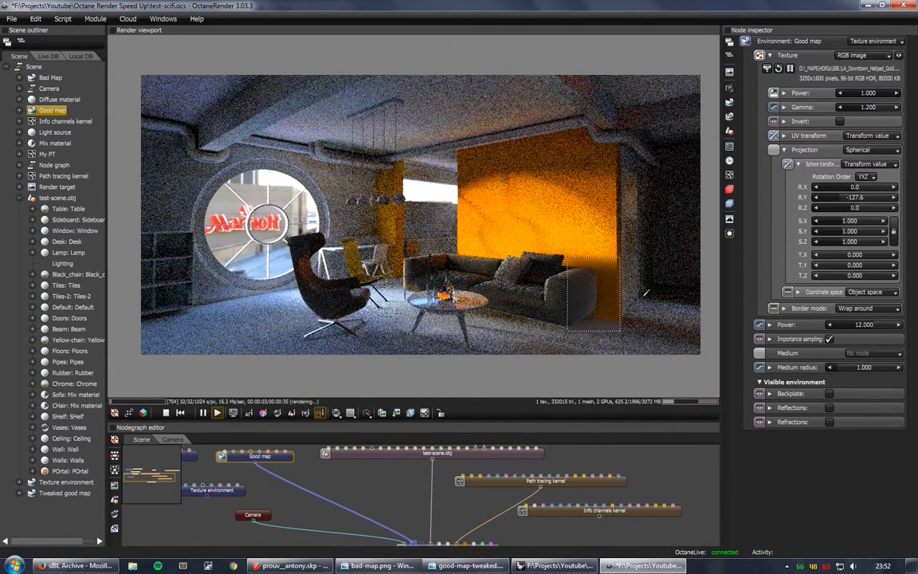
left_click_drag(624, 156, 704, 307)
left_click_drag(324, 232, 441, 324)
left_click_drag(261, 256, 368, 323)
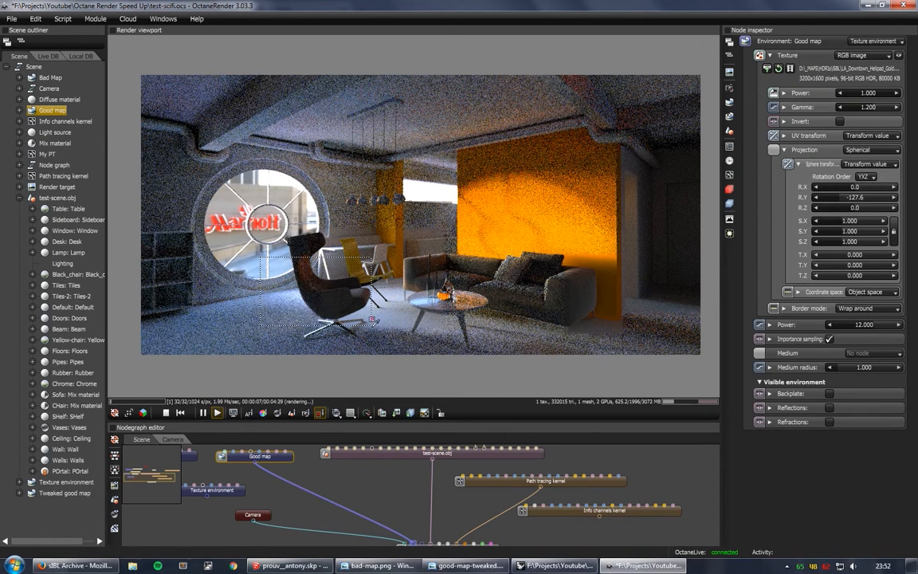
- Prioritise rendering on the pendant lamps and the orange wall in turn, and clear the priority region
left_click_drag(334, 152, 434, 243)
left_click_drag(466, 147, 565, 250)
left_click(583, 281)
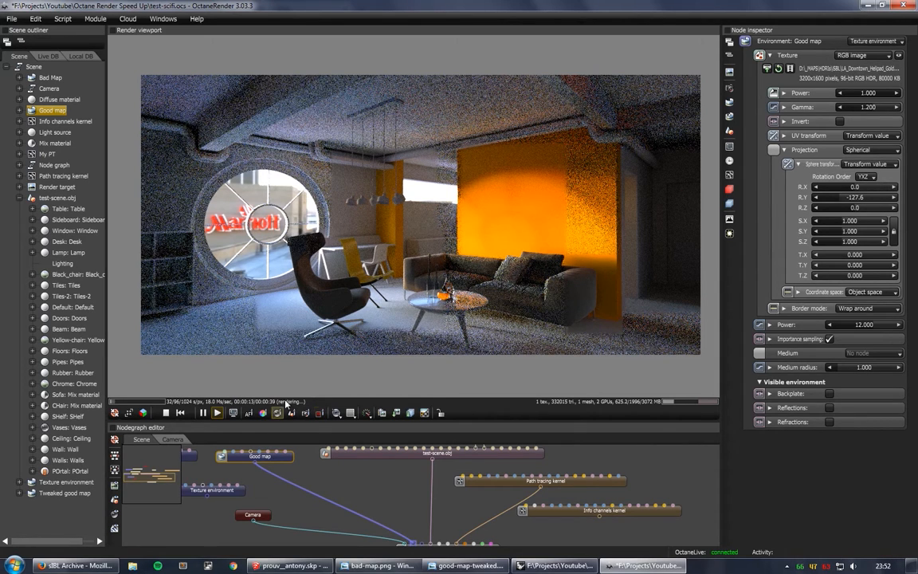
- Change the Tiles floor material to Glossy and prioritise rendering on the floor beneath the armchair
left_click(65, 285)
left_click(866, 41)
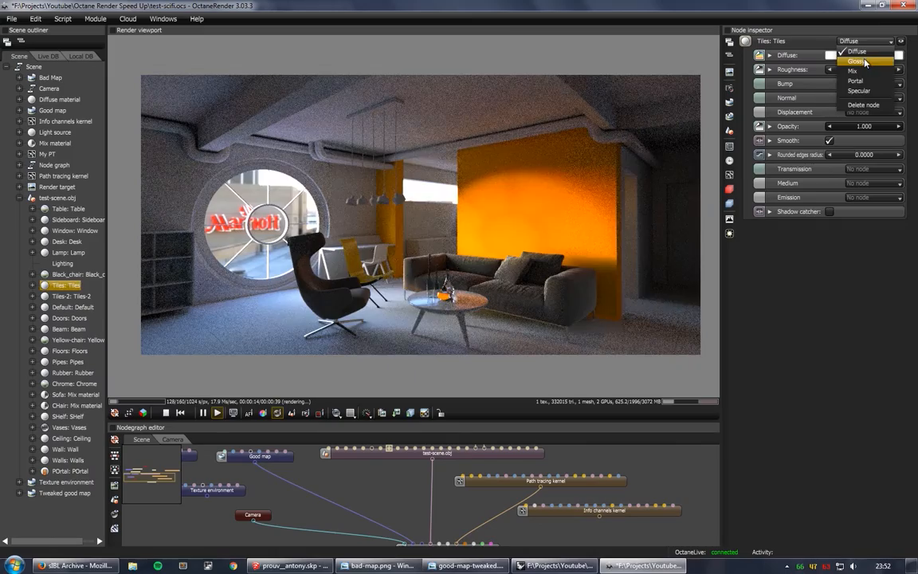
left_click(857, 57)
left_click(899, 83)
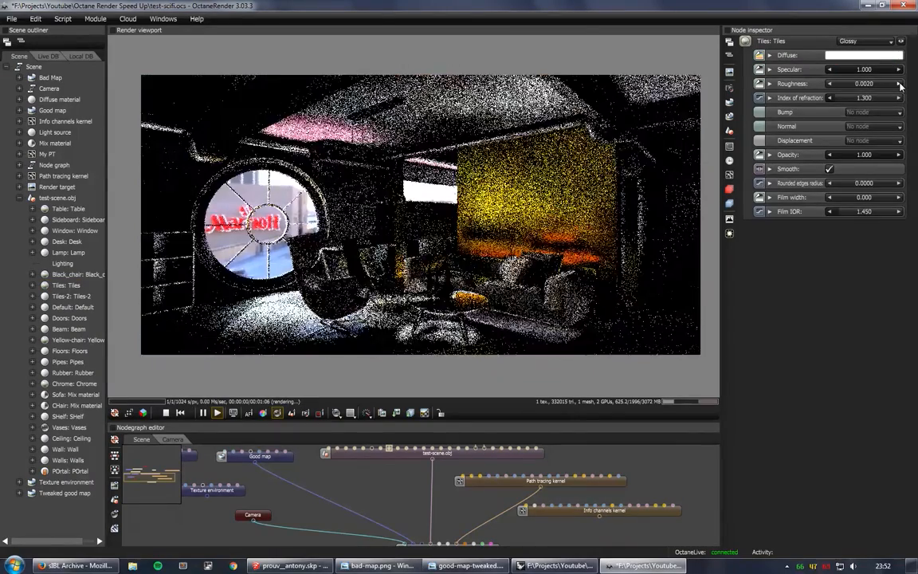
left_click(320, 413)
left_click_drag(280, 288, 348, 338)
- Try a roughness of 0.01 on the Tiles material and raise it to 0.03
double_click(866, 84)
type("0")
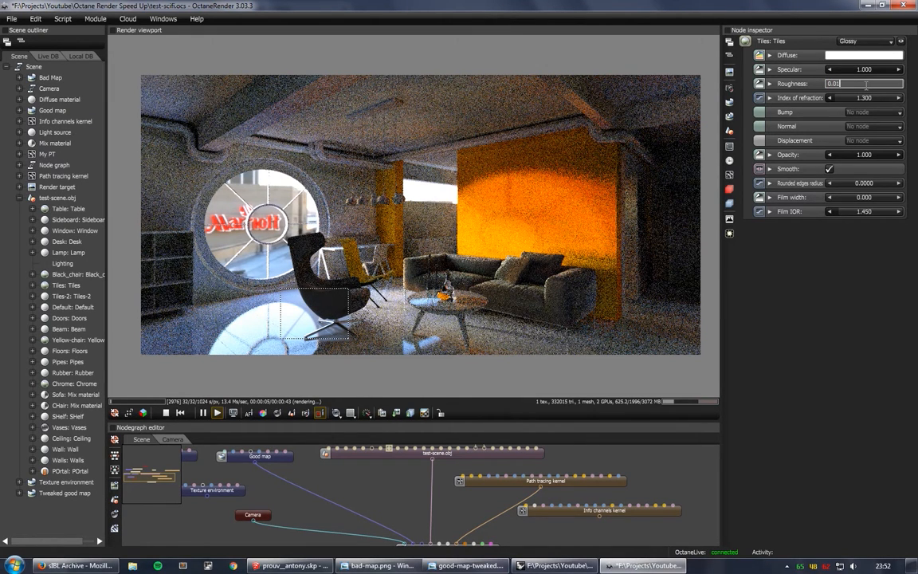
type(".01")
key("Return")
double_click(868, 83)
left_click(837, 84)
key("Return")
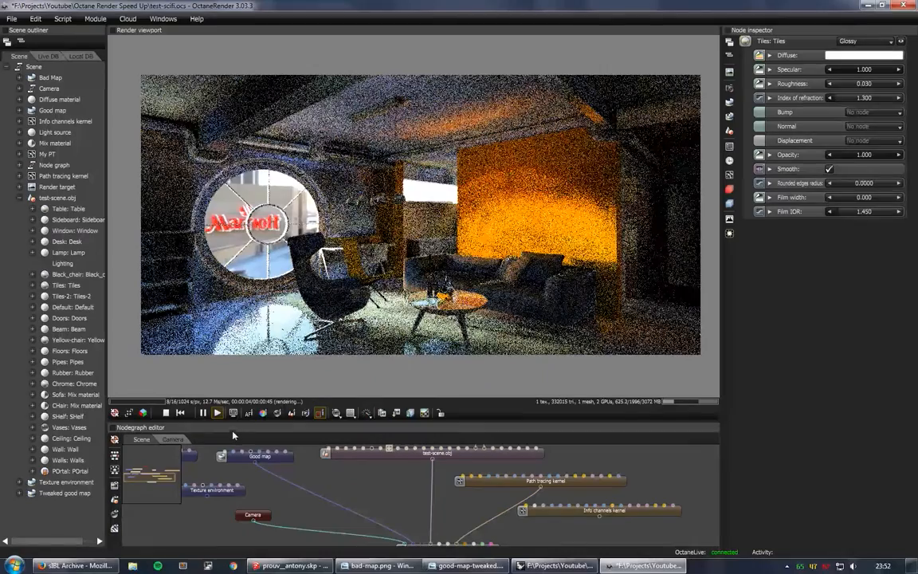
- Make the Lamp material glossy with a black diffuse colour and a roughness of 0.005
left_click(68, 252)
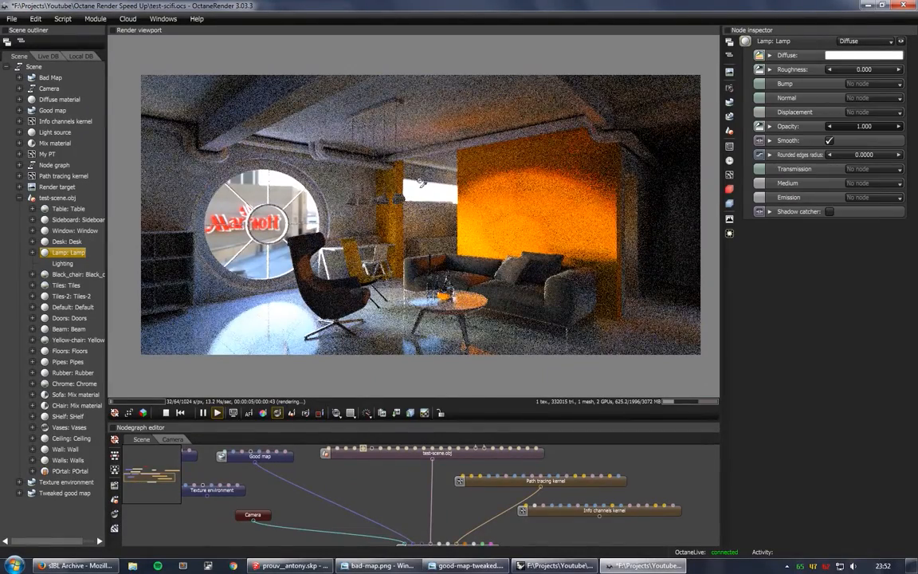
left_click(862, 40)
left_click(861, 60)
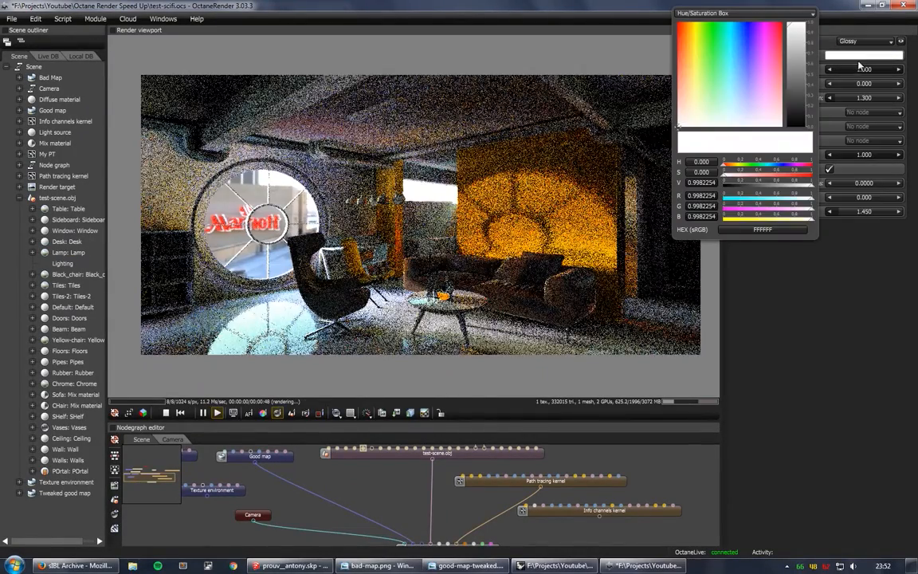
left_click(901, 84)
left_click(901, 85)
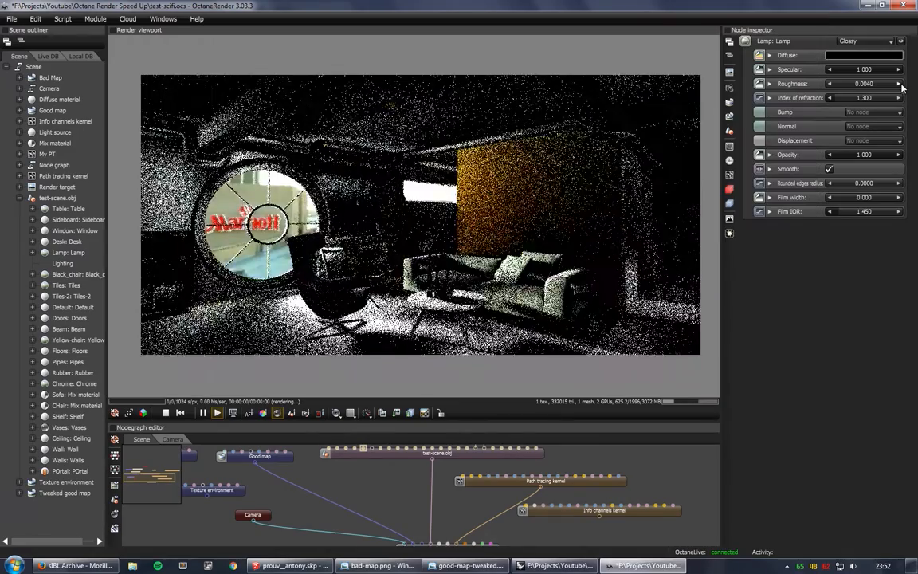
left_click(901, 84)
left_click(901, 85)
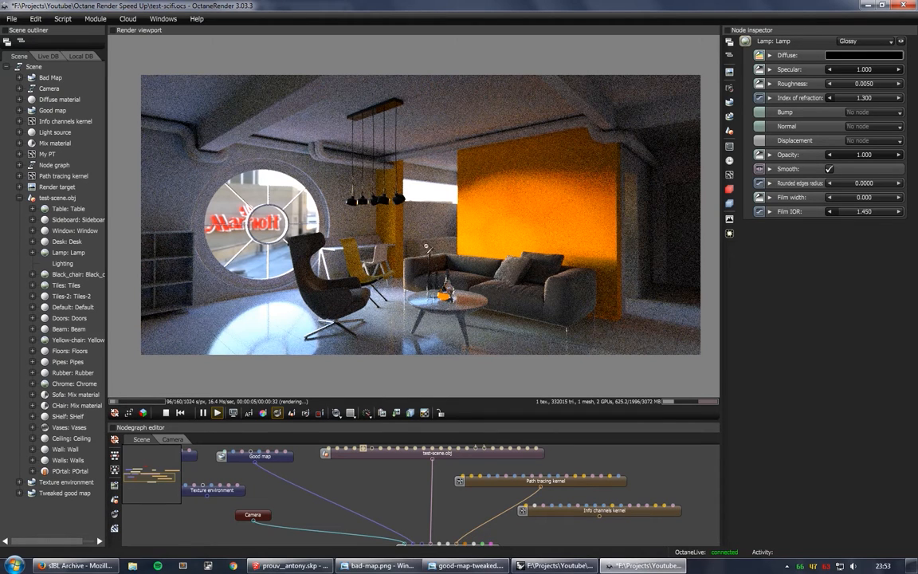
left_click(320, 412)
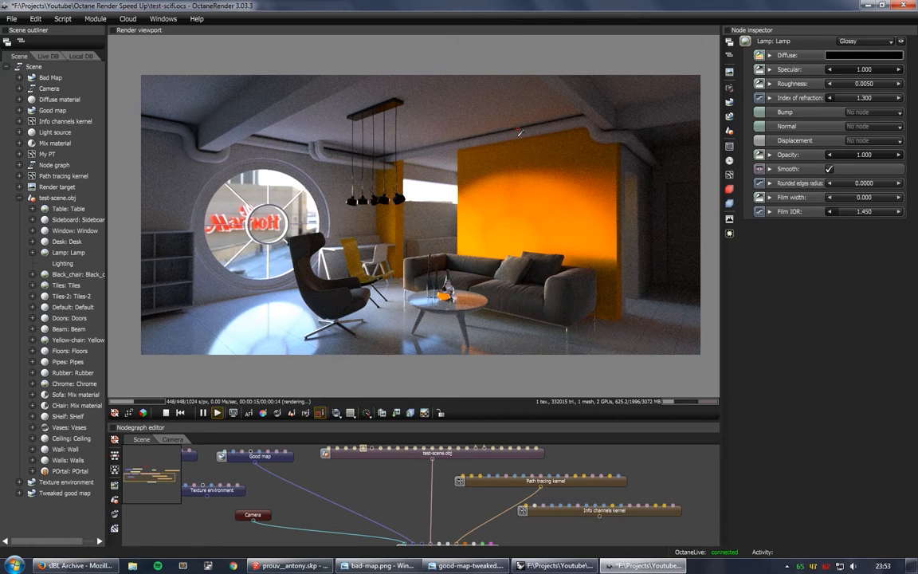
- Pick the Beam material on the ceiling and darken its diffuse colour to grey, hex 9E9E9E
left_click(277, 412)
left_click(311, 113)
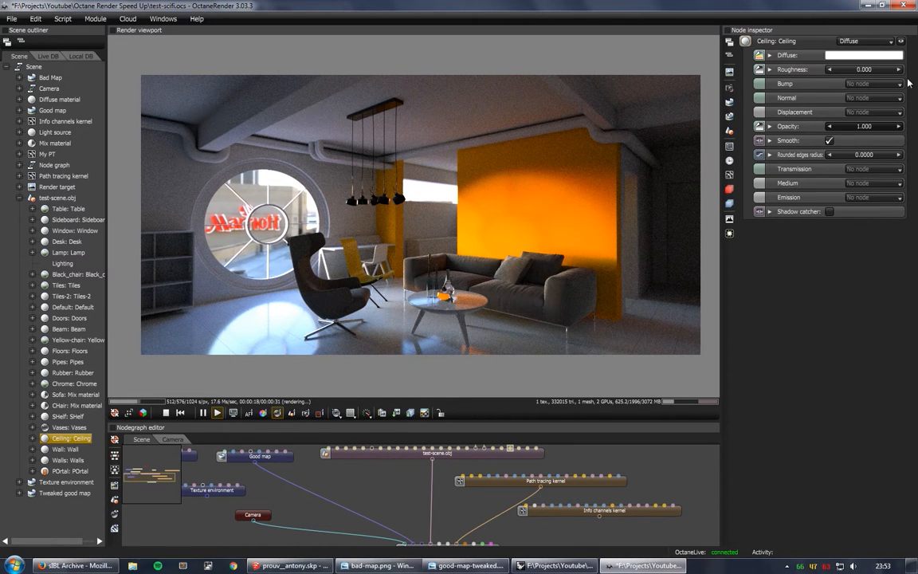
left_click(886, 56)
left_click(278, 98)
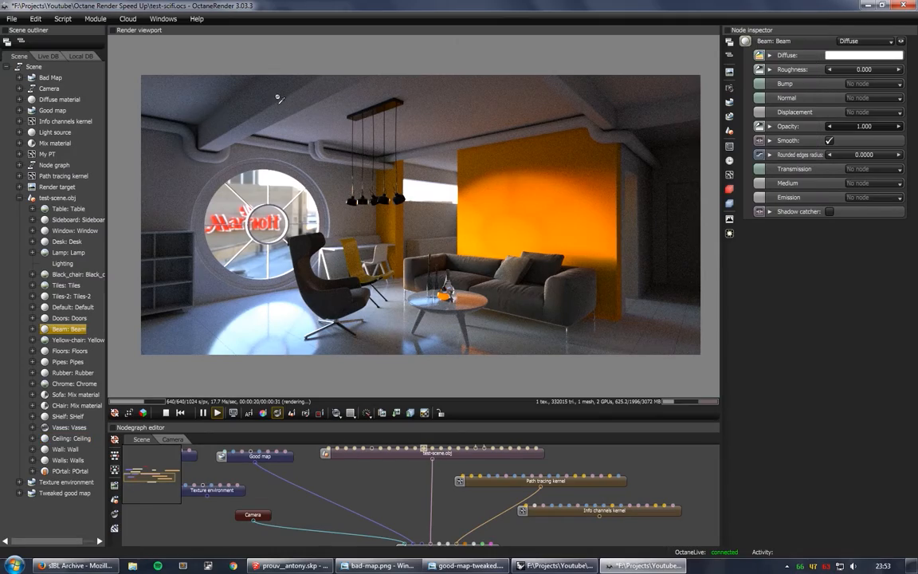
left_click(868, 56)
left_click_drag(788, 42, 787, 60)
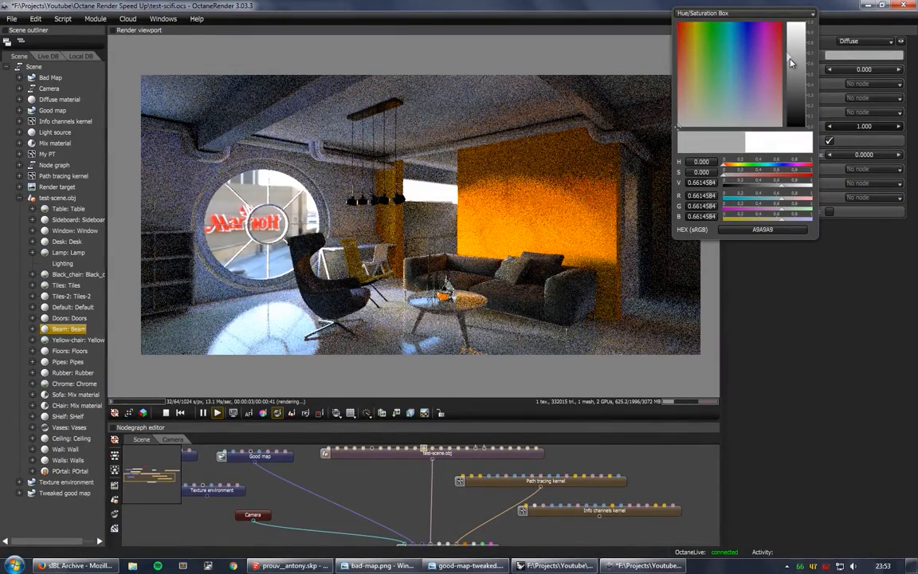
left_click_drag(790, 60, 790, 61)
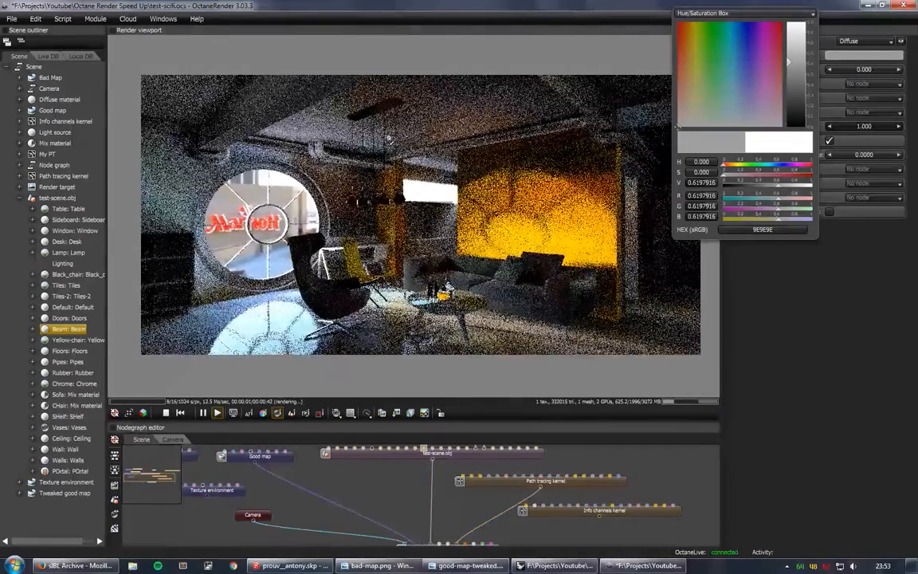
- Pick the Pipes material, change it to Glossy and give it a red diffuse colour, hex FF0000
left_click(614, 129)
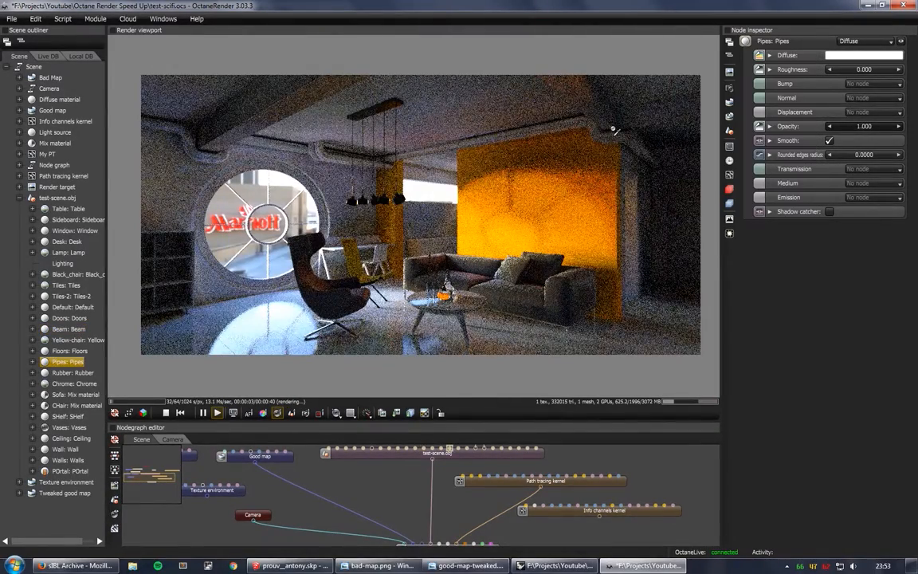
left_click(866, 40)
left_click(858, 62)
left_click(831, 56)
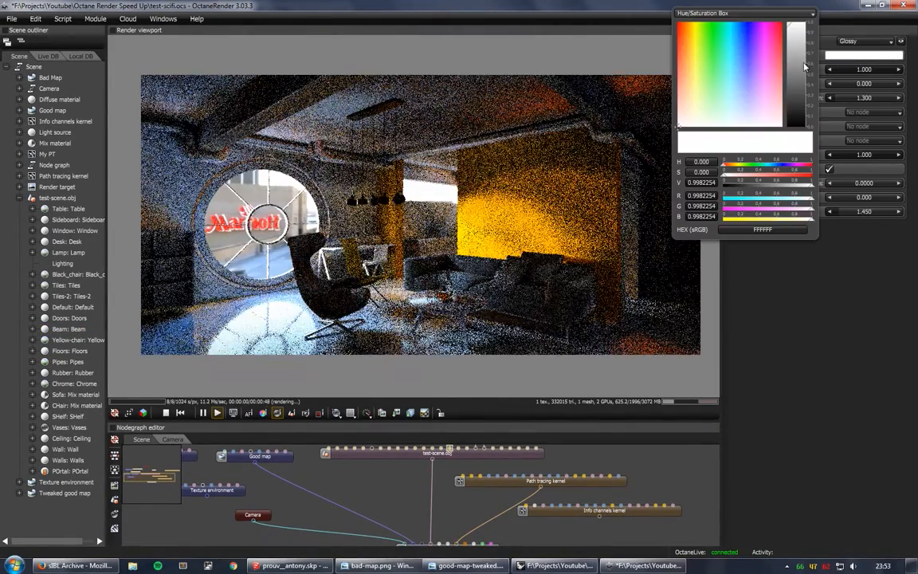
left_click_drag(701, 39, 538, 2)
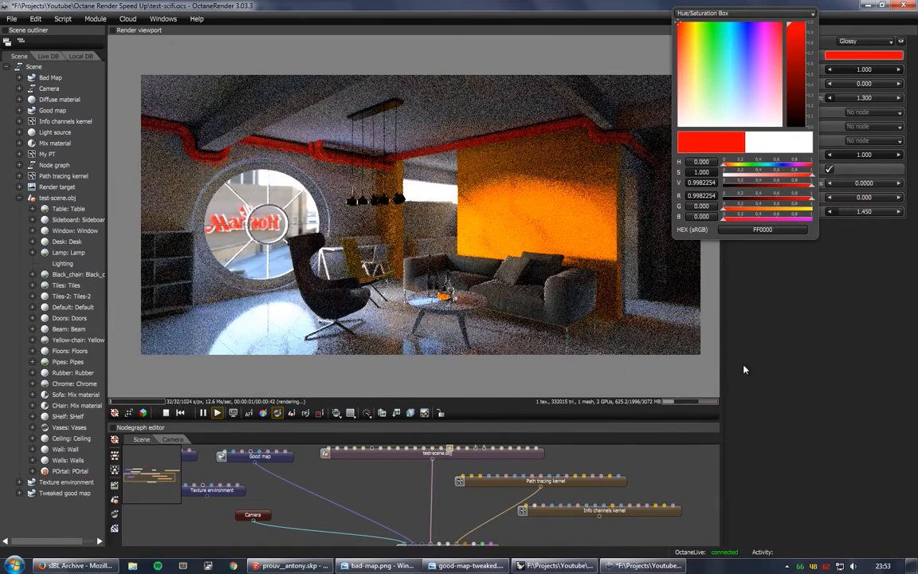
- Prioritise rendering on several red pipe sections, the pendant lamps, the orange wall's corner and the floor by the armchair, and clear the priority region
left_click(319, 412)
left_click_drag(466, 130, 542, 173)
left_click_drag(299, 116, 431, 203)
left_click_drag(177, 108, 214, 164)
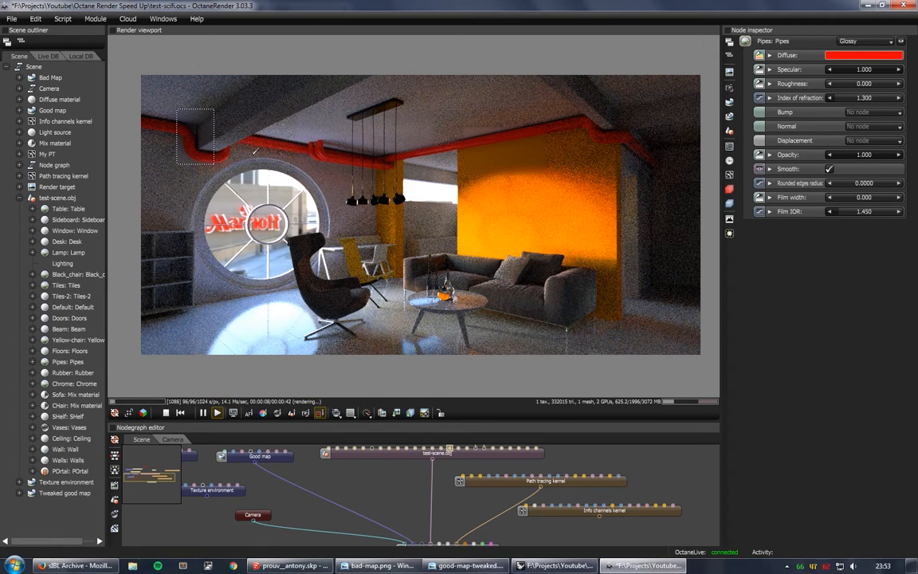
left_click_drag(399, 138, 458, 175)
left_click(480, 139)
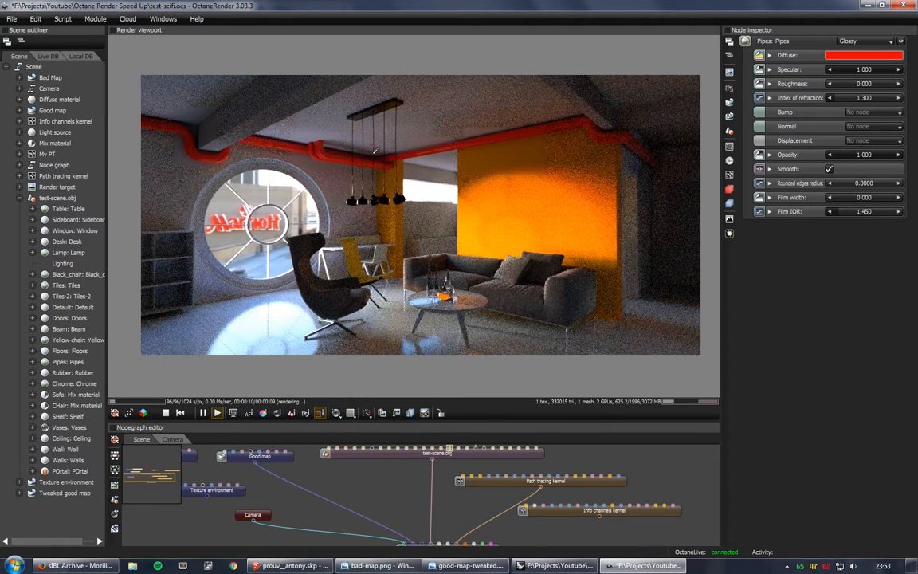
left_click_drag(557, 121, 625, 220)
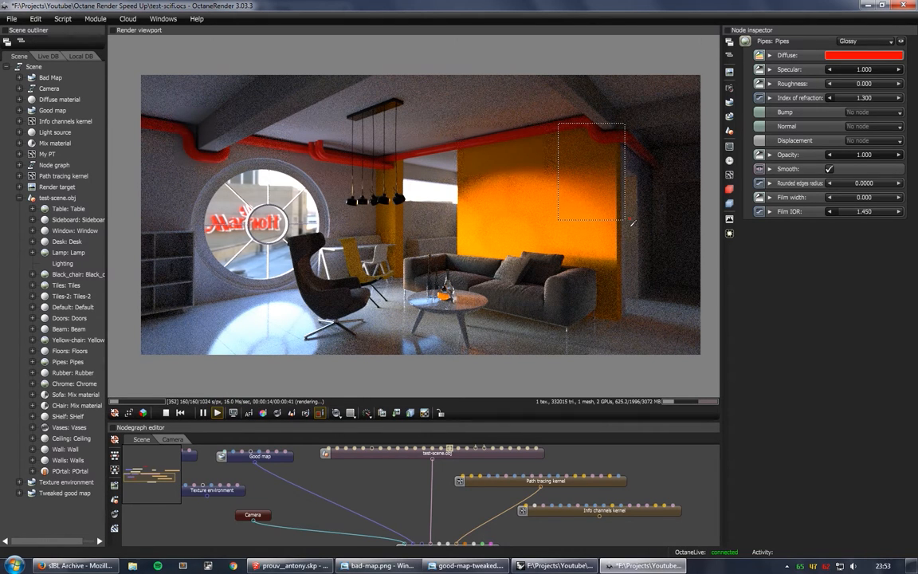
left_click_drag(247, 279, 327, 322)
left_click(327, 322)
- Examine the Good map settings and the Tweaked good map environments inside the node graph, and return to the scene graph
scroll(406, 501, "down", 2)
left_click_drag(399, 493, 437, 490)
left_click(358, 478)
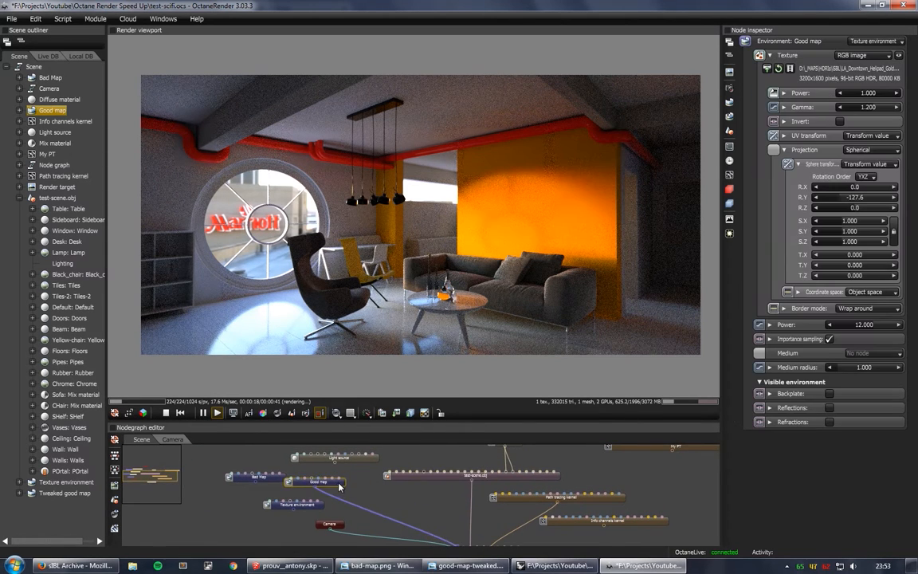
left_click_drag(426, 442, 428, 523)
left_click_drag(450, 518, 419, 491)
scroll(431, 488, "up", 3)
double_click(388, 476)
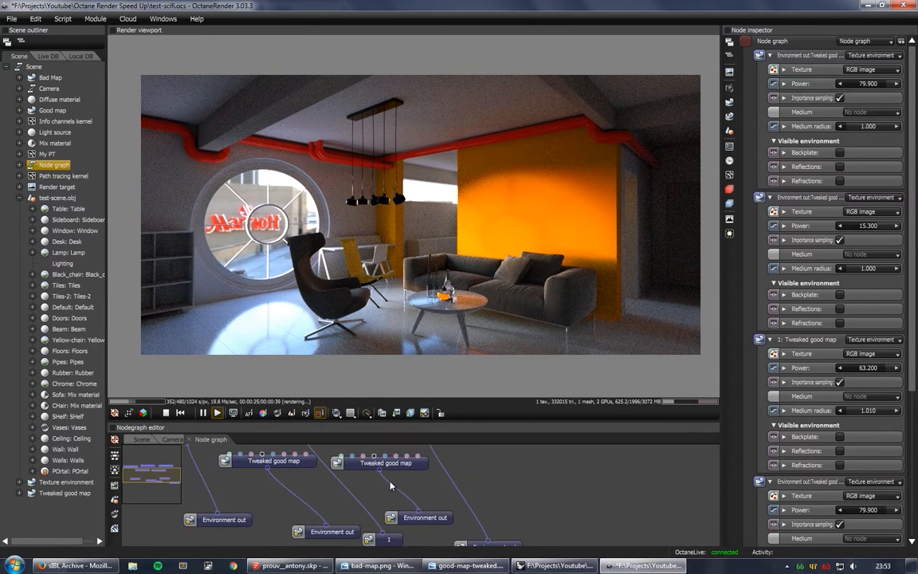
left_click(148, 441)
- Connect the node graph's first environment output to the render target, and briefly prioritise rendering on the shelving by the round window
left_click_drag(440, 498, 441, 486)
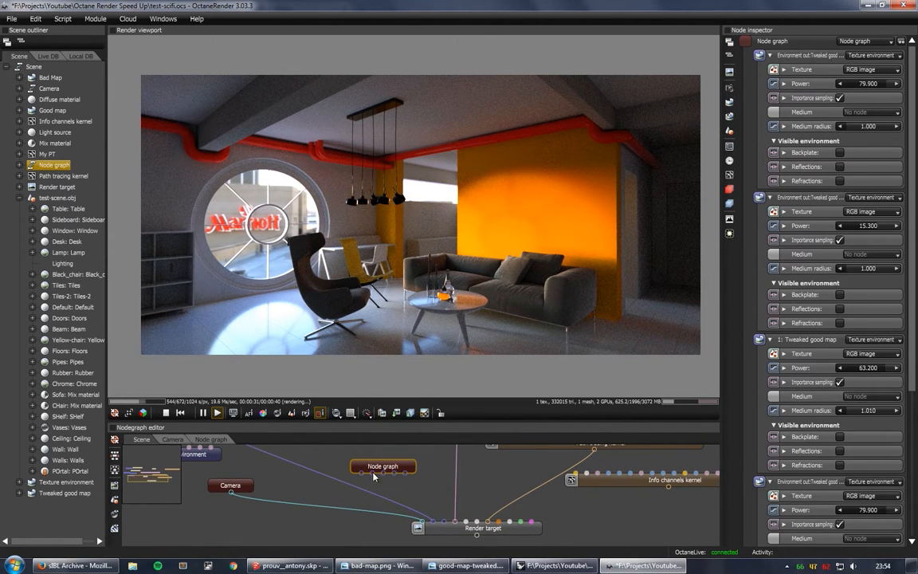
left_click_drag(378, 472, 431, 521)
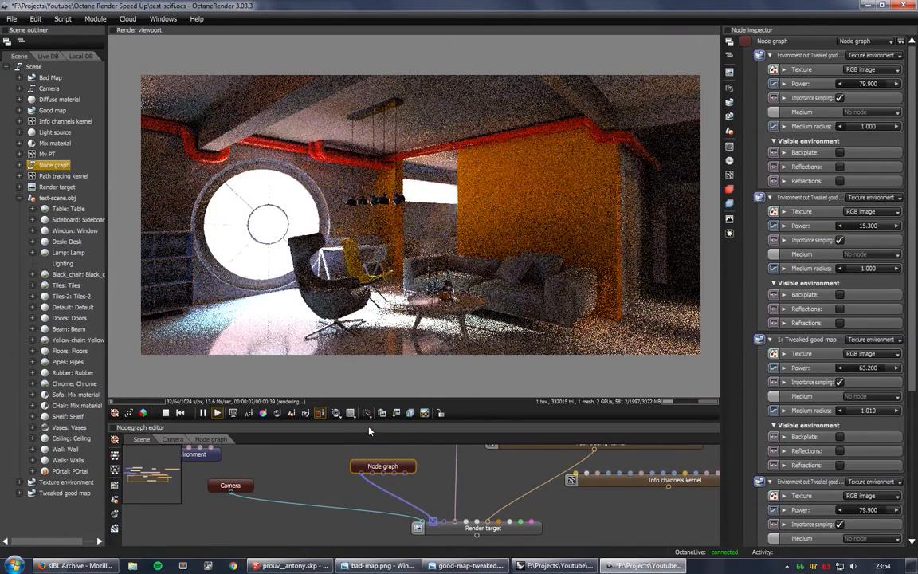
left_click_drag(155, 234, 209, 316)
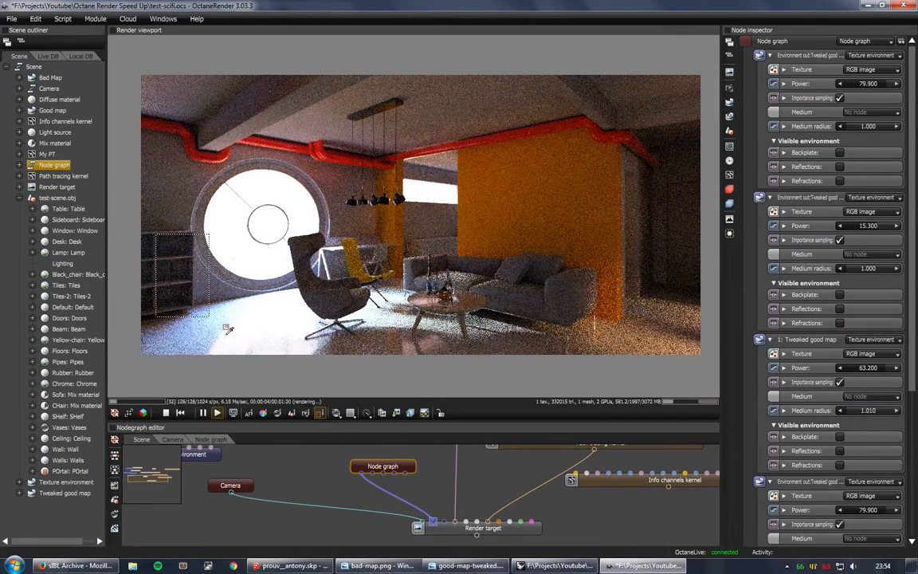
left_click(227, 328)
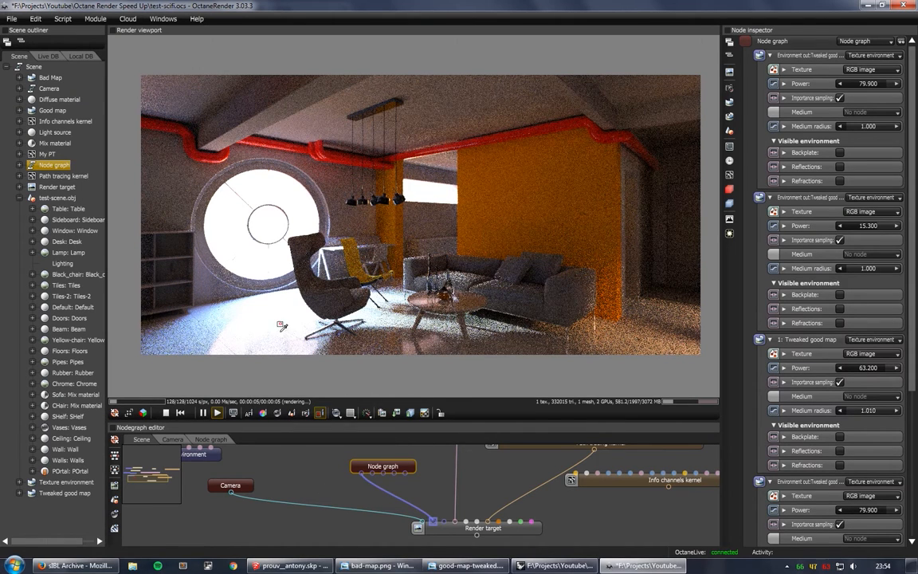
- Set the path tracing kernel's GI clamp to 15
left_click_drag(616, 461, 605, 478)
left_click(588, 458)
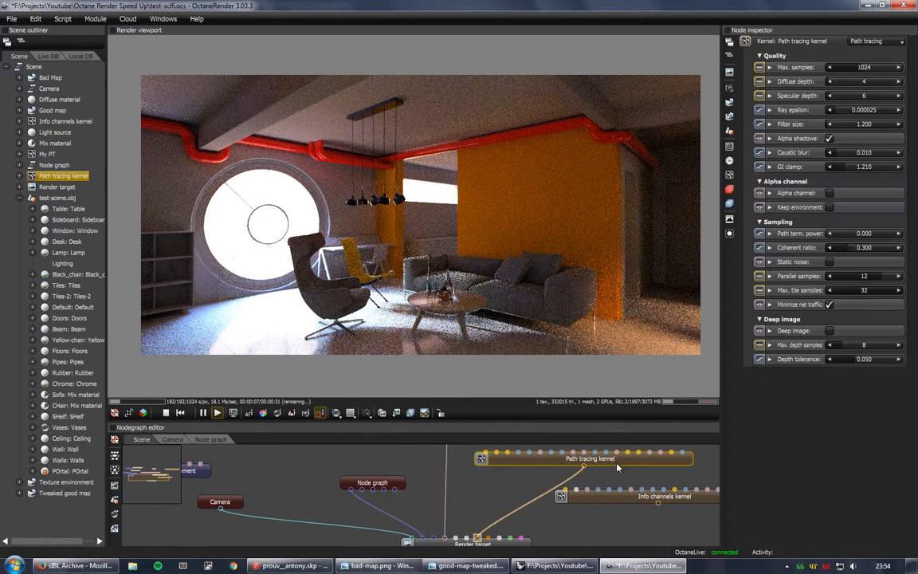
left_click(865, 166)
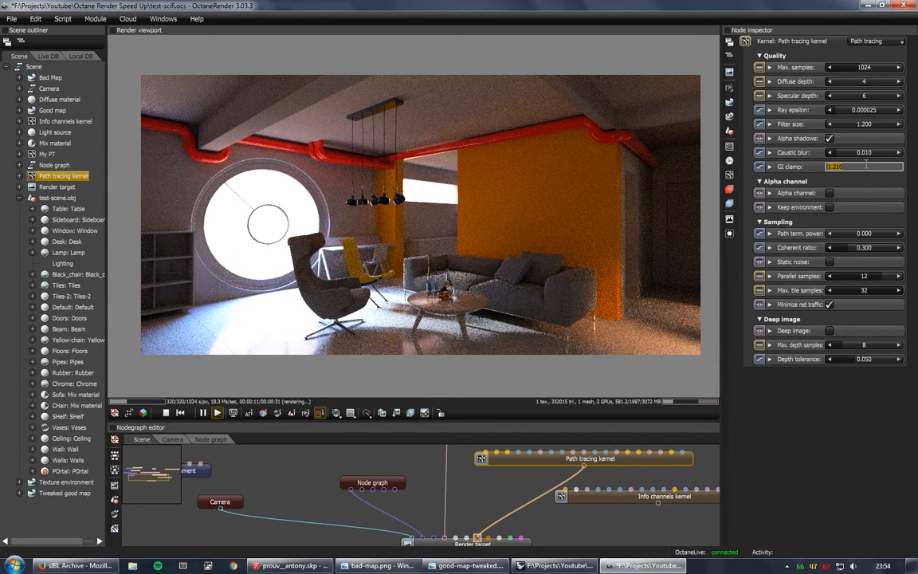
key("Return")
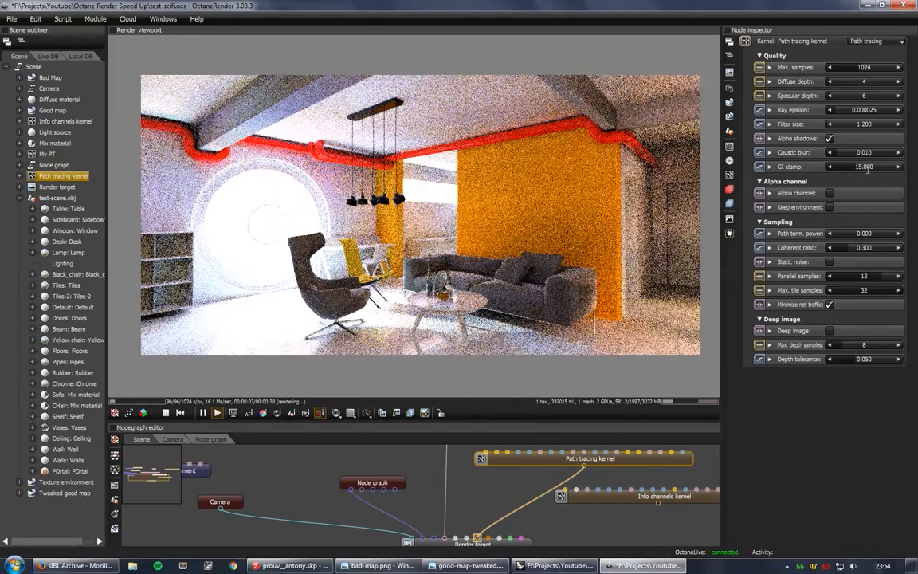
- Try lowering the GI clamp to about 0.016 and restore it to 15
left_click_drag(859, 167, 829, 172)
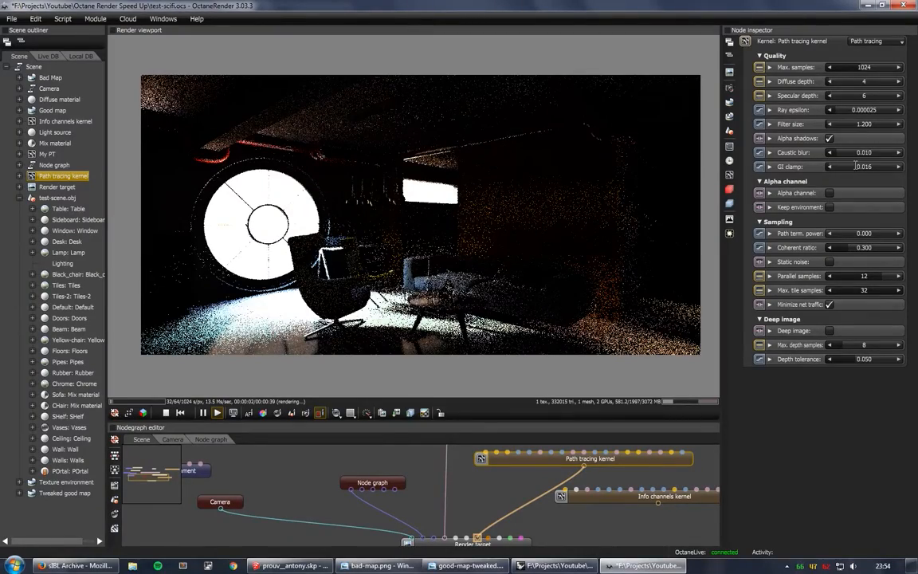
double_click(857, 165)
type("15")
key("Return")
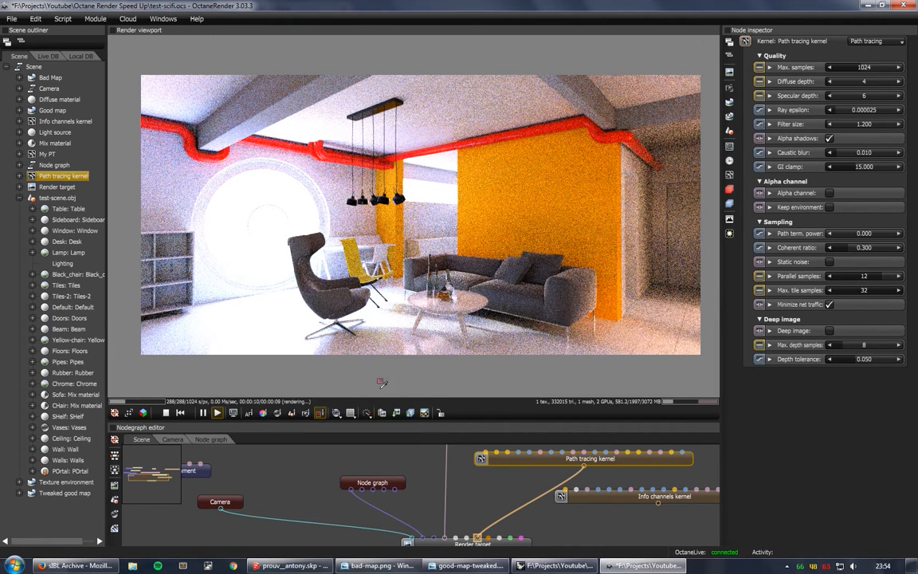
- Adjust the render's white balance by sampling the white ceiling beside the pendant lamps
left_click(264, 414)
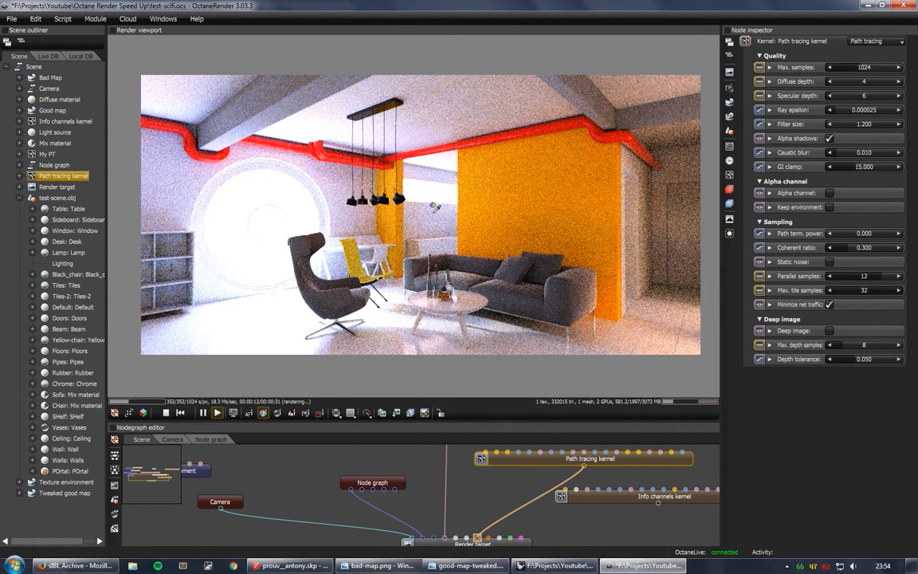
left_click(465, 117)
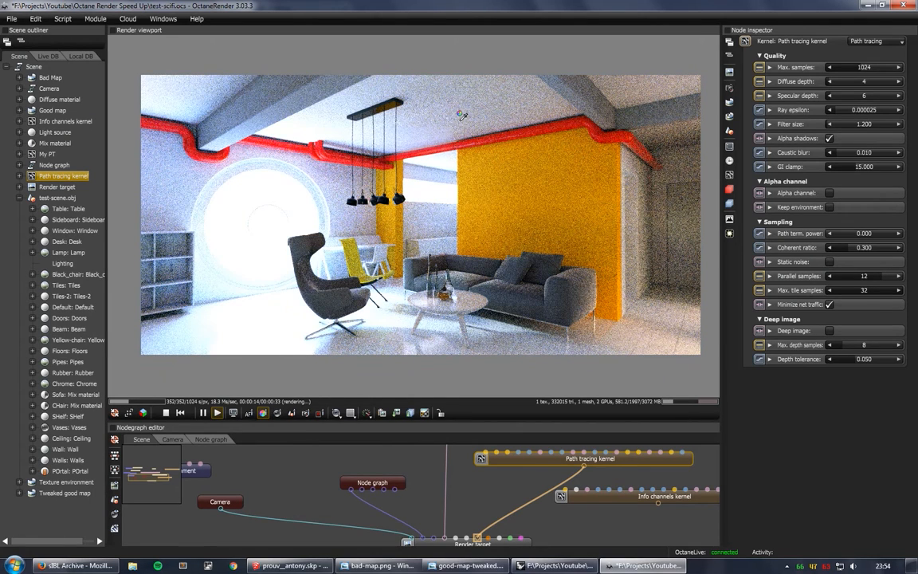
- Prioritise rendering on the armchair, coffee table, sofa, doorway area and the round window's lower part in turn
left_click(319, 412)
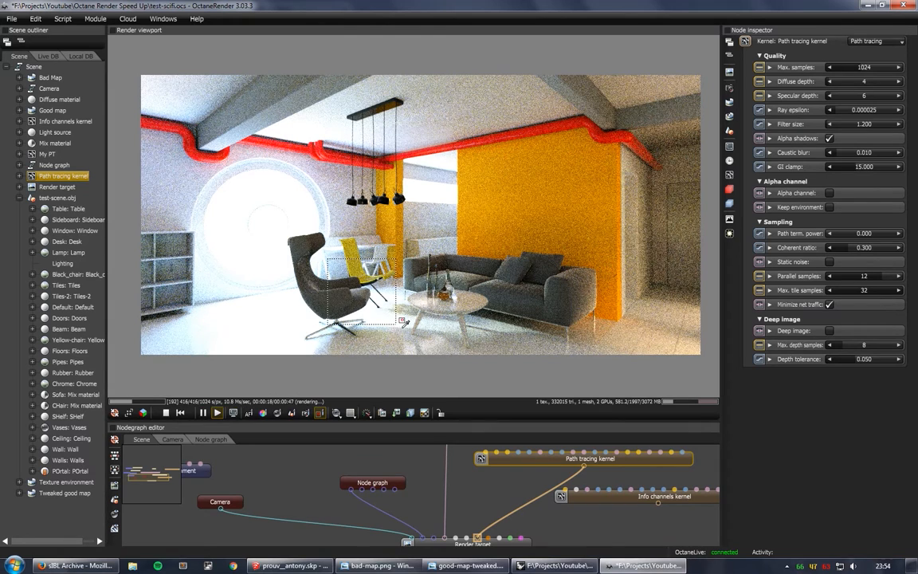
left_click_drag(404, 261, 482, 327)
left_click_drag(413, 241, 497, 302)
left_click_drag(500, 243, 609, 341)
left_click_drag(634, 235, 685, 306)
left_click_drag(199, 209, 284, 319)
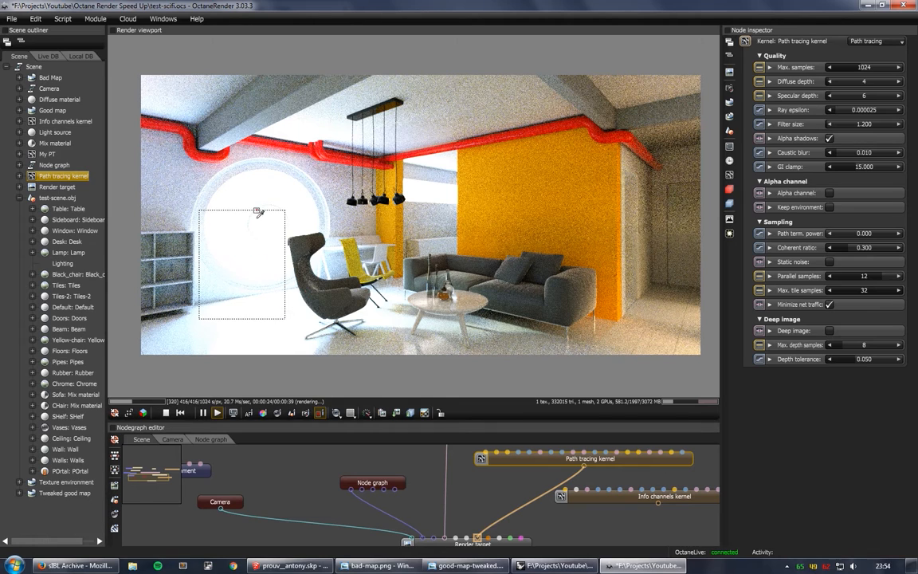
- Clear the render priority region and try highlight compression 1.000 in the camera imager, restoring it to 0
left_click_drag(172, 231, 279, 327)
left_click(256, 235)
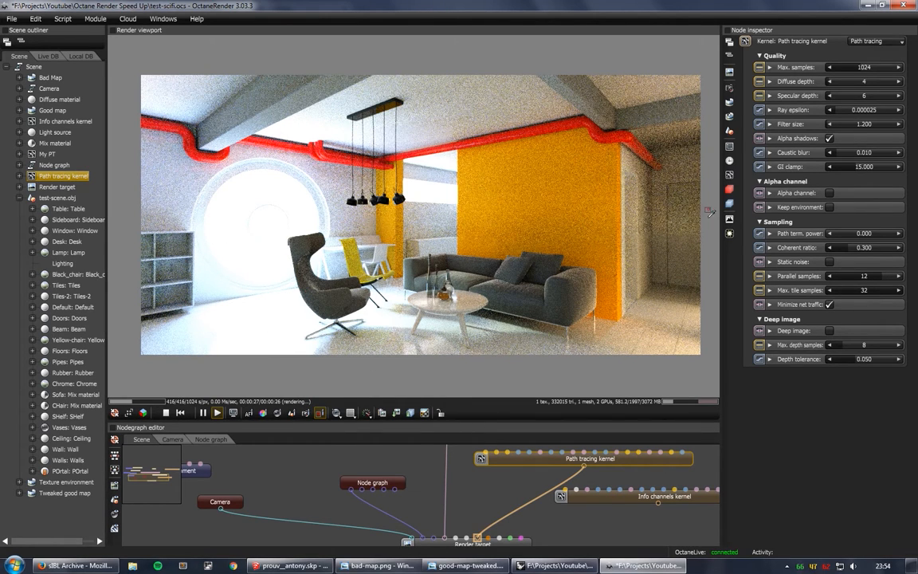
left_click(729, 218)
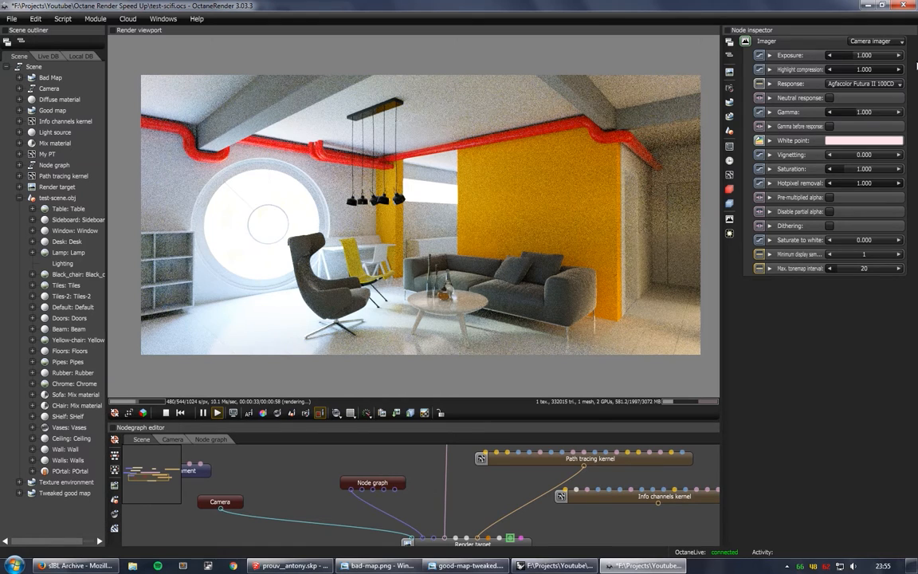
left_click_drag(917, 66, 814, 68)
- Prioritise rendering on the armchair's back, the red pipe by the pendant lamps, the ceiling beam and the coffee table in turn
left_click_drag(301, 232, 318, 268)
mouse_move(324, 143)
left_mouse_down()
mouse_move(339, 159)
mouse_move(381, 160)
left_mouse_up()
left_click_drag(177, 118, 255, 177)
left_click_drag(416, 286, 478, 322)
- Connect the node graph's second output as the render target's environment and prioritise rendering on the vases on the coffee table
left_click_drag(363, 490, 423, 538)
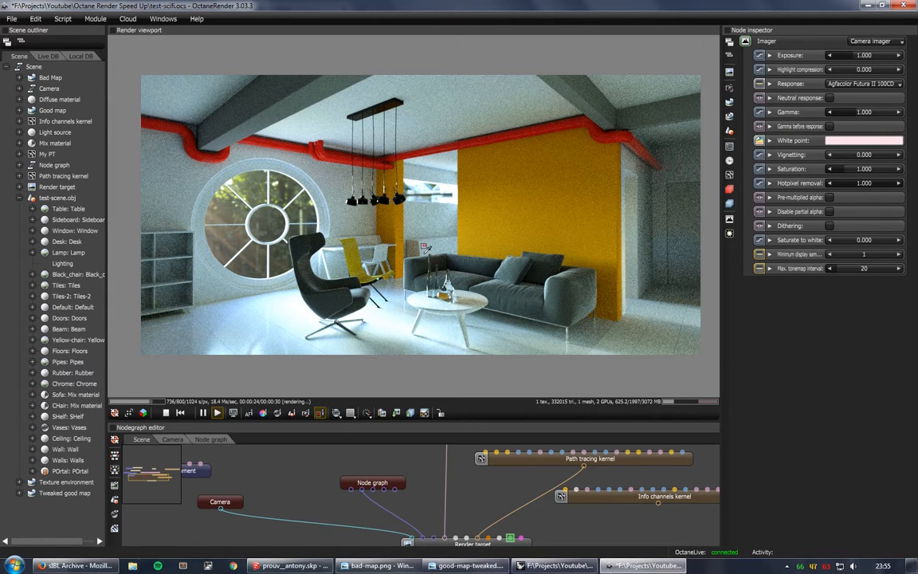
left_click_drag(420, 250, 468, 301)
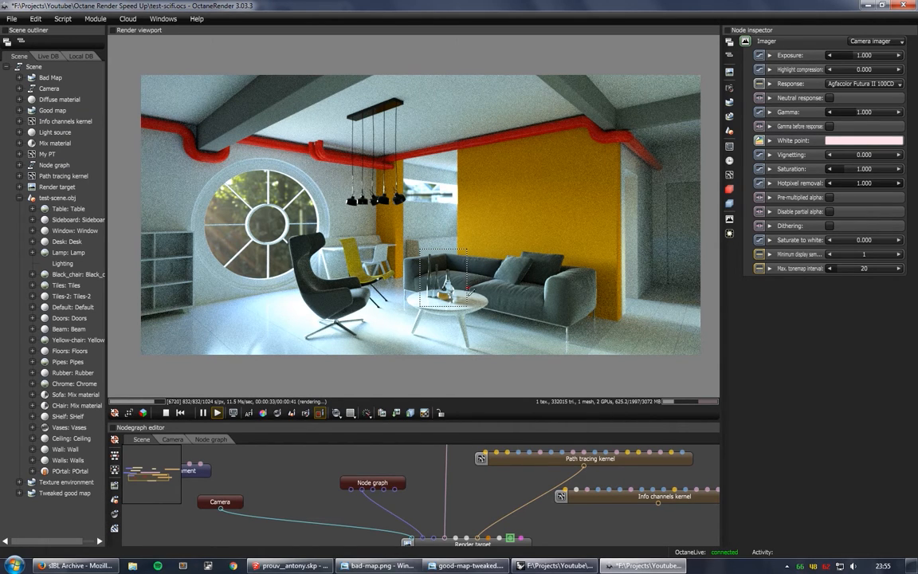
left_click(278, 334)
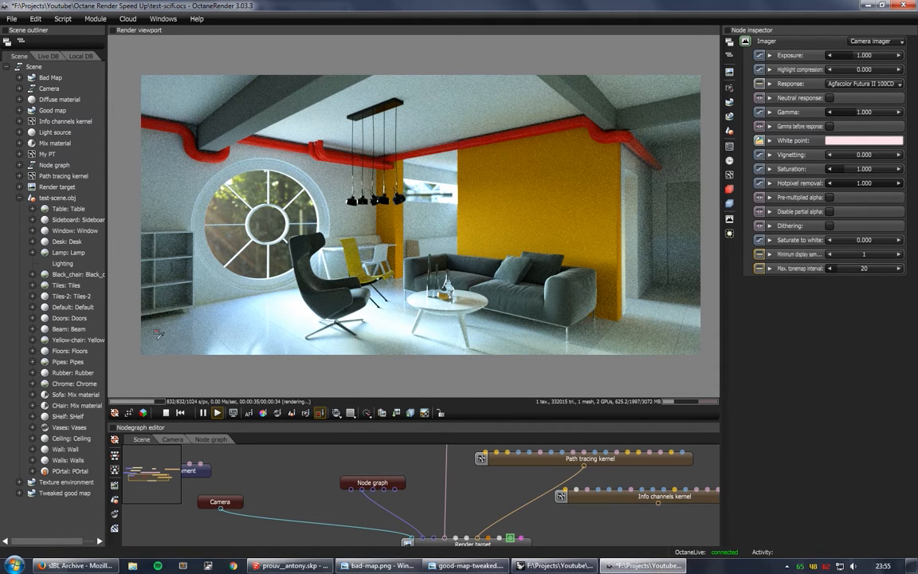
- Darken the Rubber material's diffuse colour to hex 202020 and prioritise rendering on the armchair and sofa legs
left_click(72, 372)
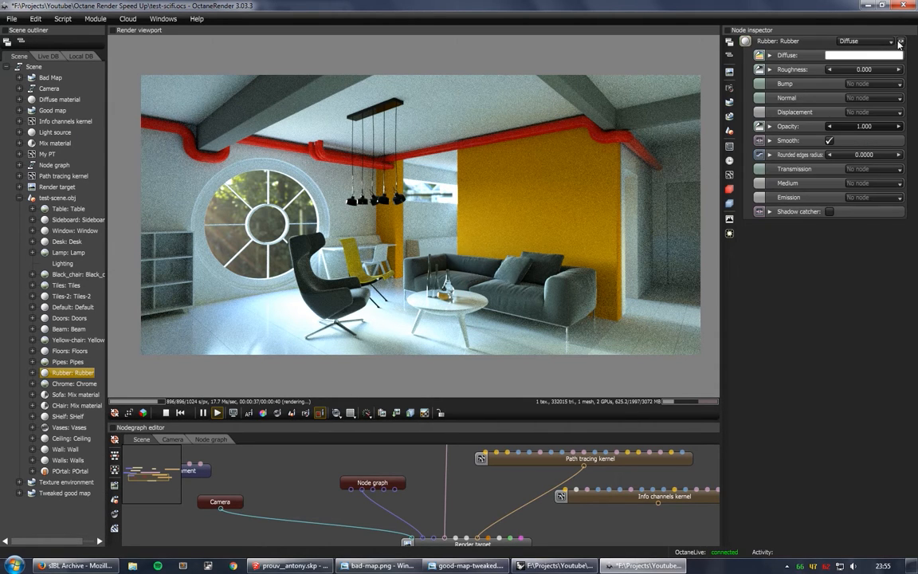
left_click(871, 56)
left_click_drag(791, 95, 798, 116)
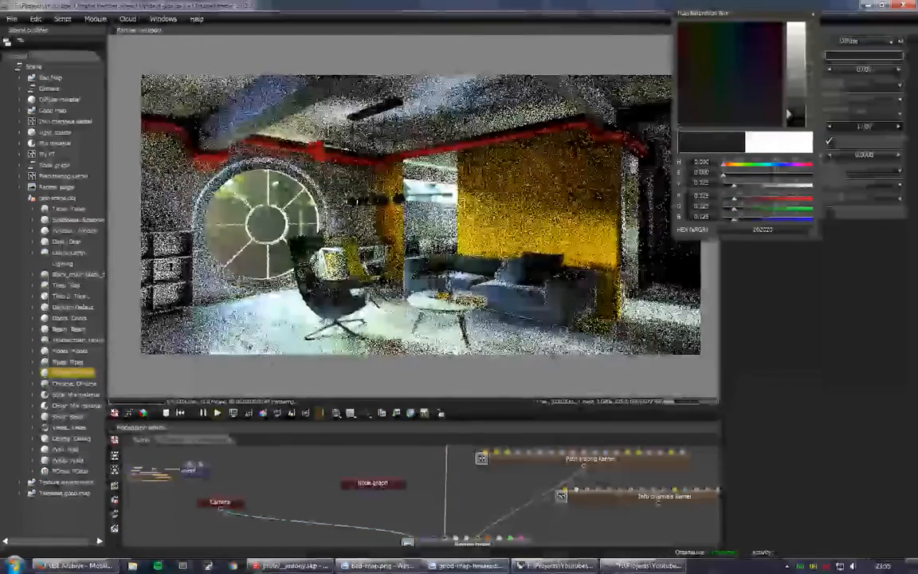
left_click_drag(290, 311, 400, 346)
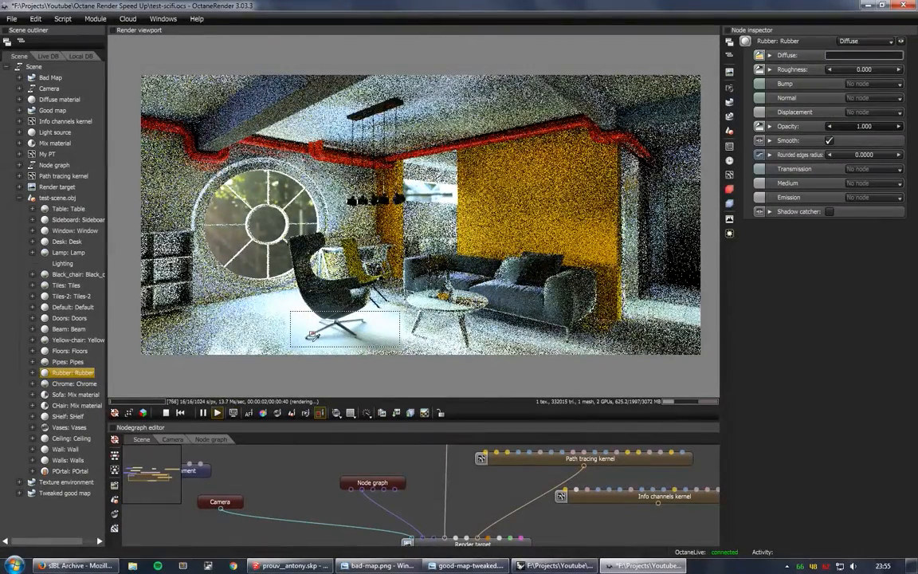
left_click_drag(557, 322, 590, 347)
left_click(611, 341)
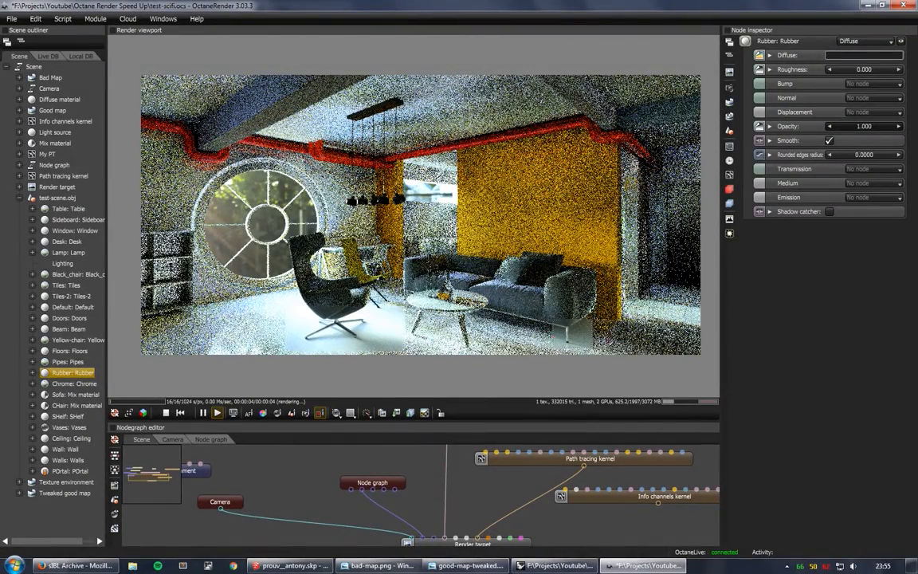
- Connect the node graph's third output as the render target's environment and adjust the white balance by sampling the floor, wall and ceiling
left_click_drag(391, 502, 424, 537)
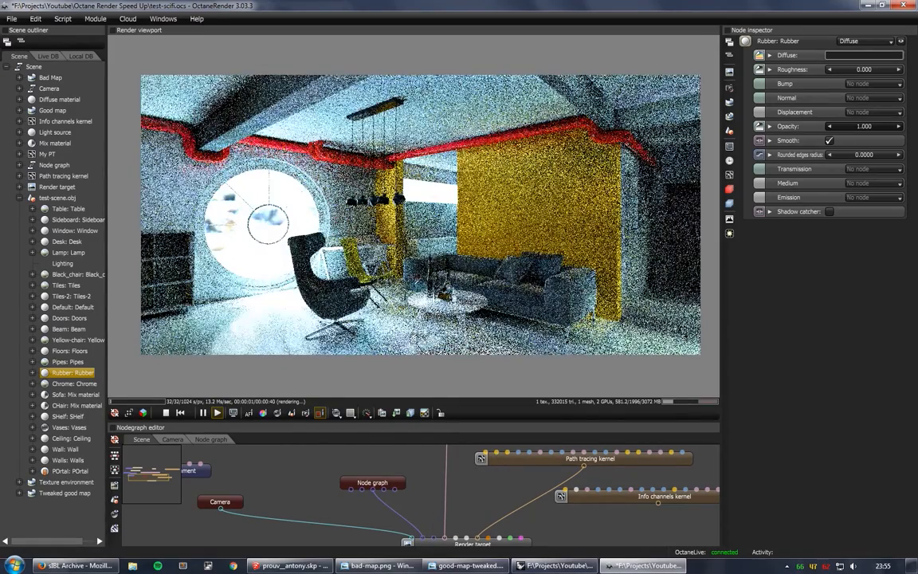
left_click_drag(392, 241, 516, 344)
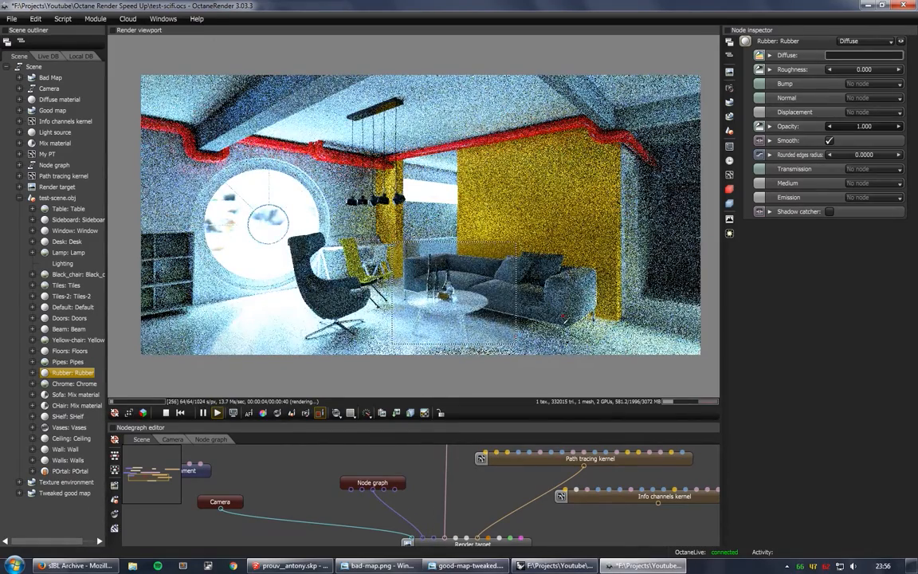
left_click(265, 414)
left_click(435, 129)
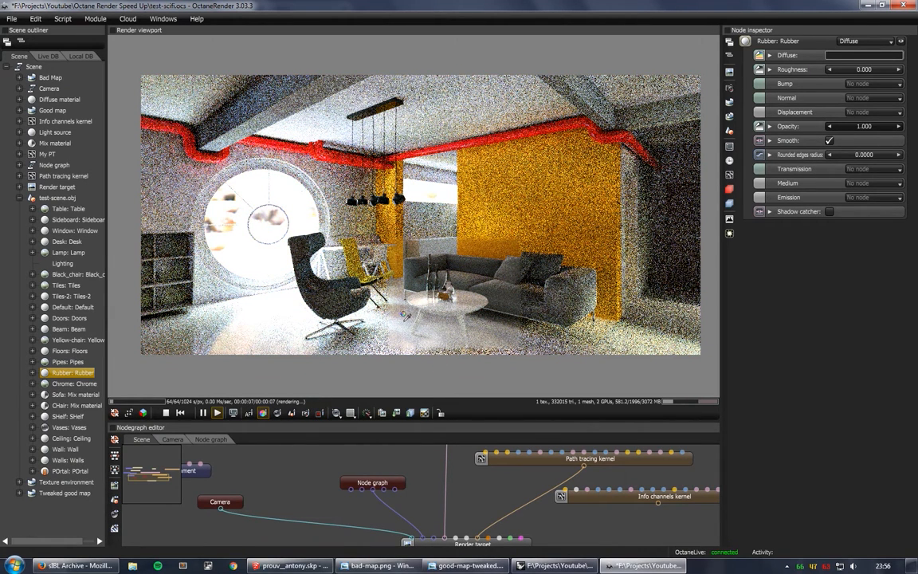
left_click(227, 311)
left_click(207, 279)
left_click(293, 153)
left_click(478, 116)
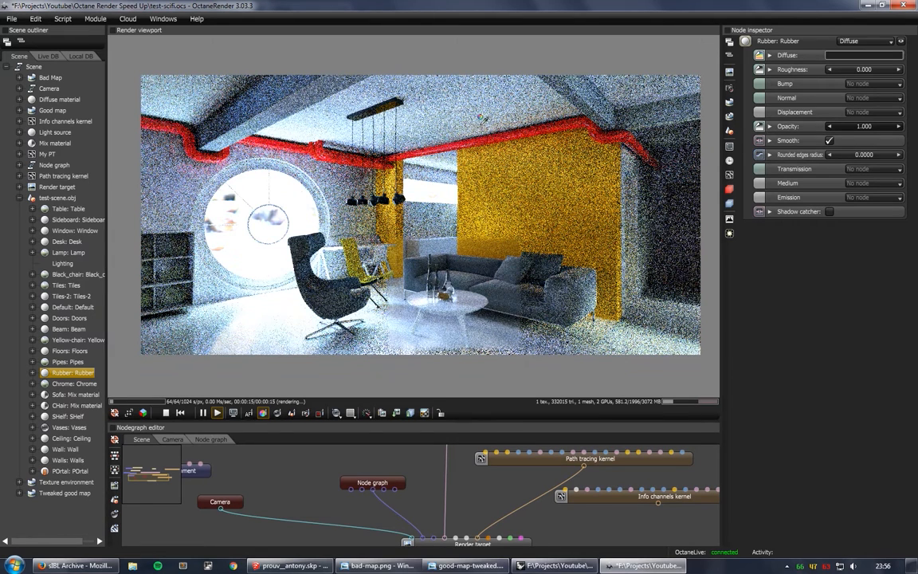
- Prioritise rendering on the sofa, armchair, red pipe, pendant lamps and the chairs beside the desk in turn
left_click(321, 414)
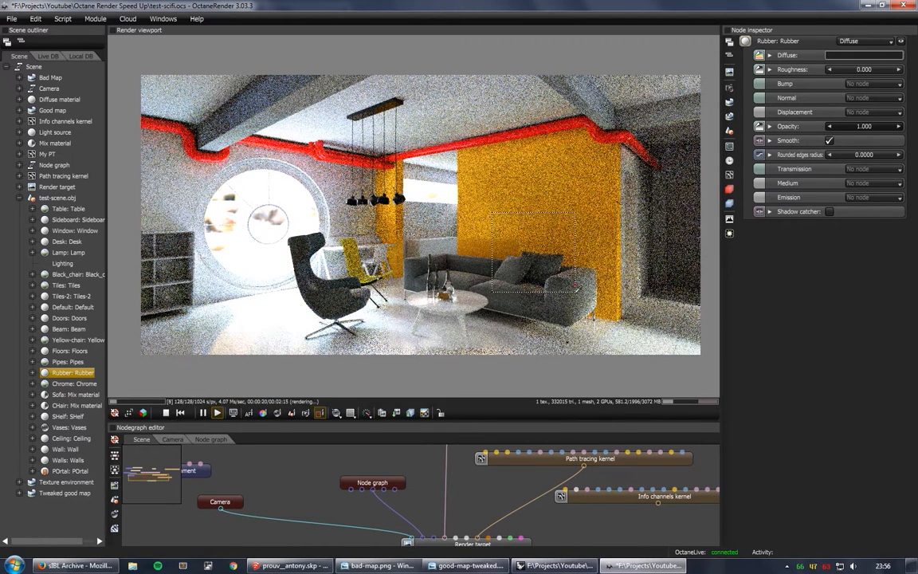
left_click_drag(492, 212, 575, 292)
left_click_drag(513, 271, 639, 346)
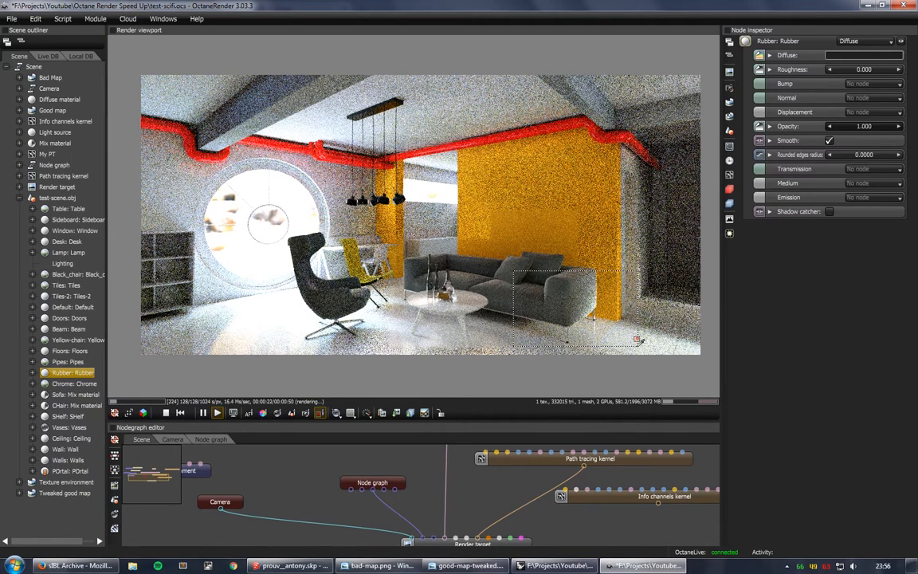
left_click_drag(298, 234, 372, 300)
left_click_drag(314, 124, 406, 174)
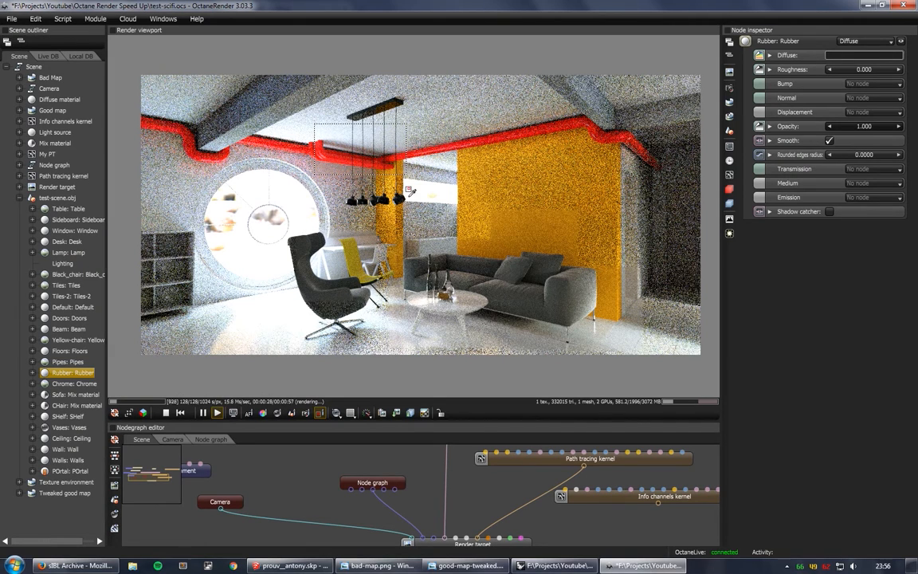
left_click_drag(334, 162, 400, 262)
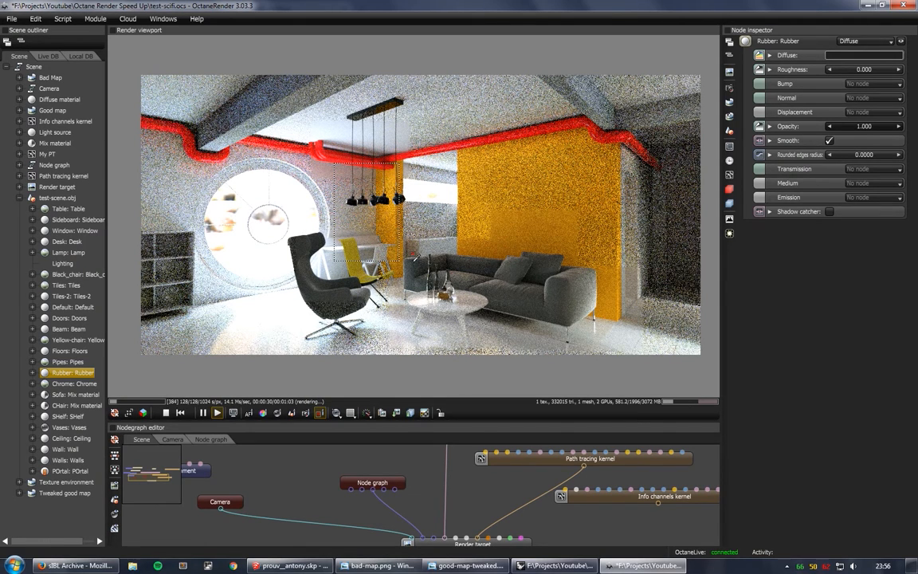
left_click_drag(370, 223, 400, 304)
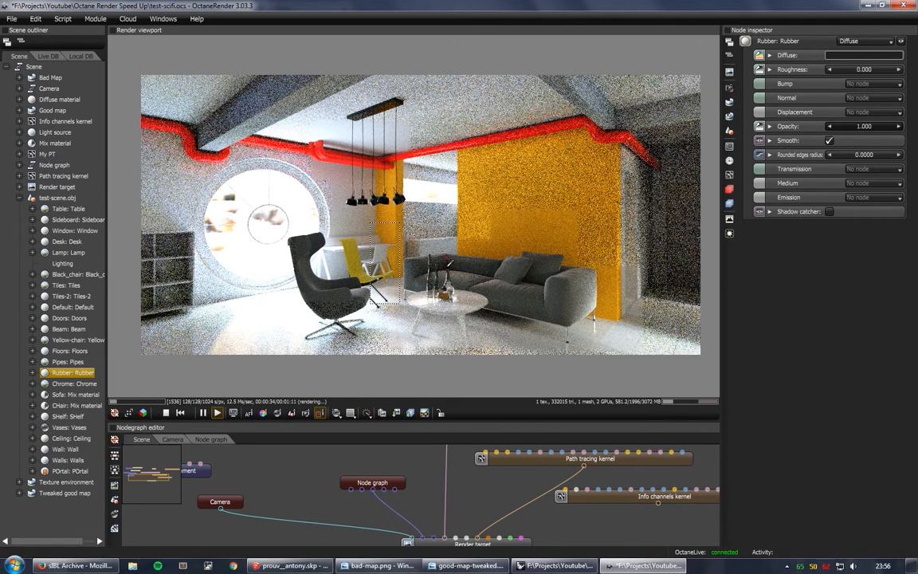
- Prioritise rendering on the wall opening, doorway, orange wall, floor below the round window and armchair base, and clear the region
left_click_drag(401, 137, 468, 187)
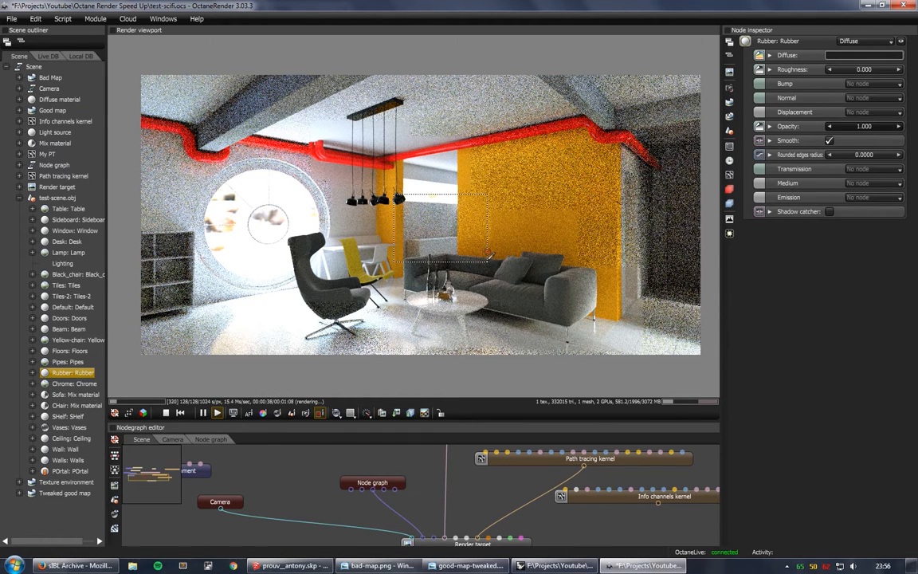
left_click_drag(611, 231, 683, 330)
left_click_drag(571, 204, 621, 275)
left_click_drag(475, 202, 570, 278)
left_click_drag(206, 272, 259, 335)
left_click_drag(302, 292, 368, 345)
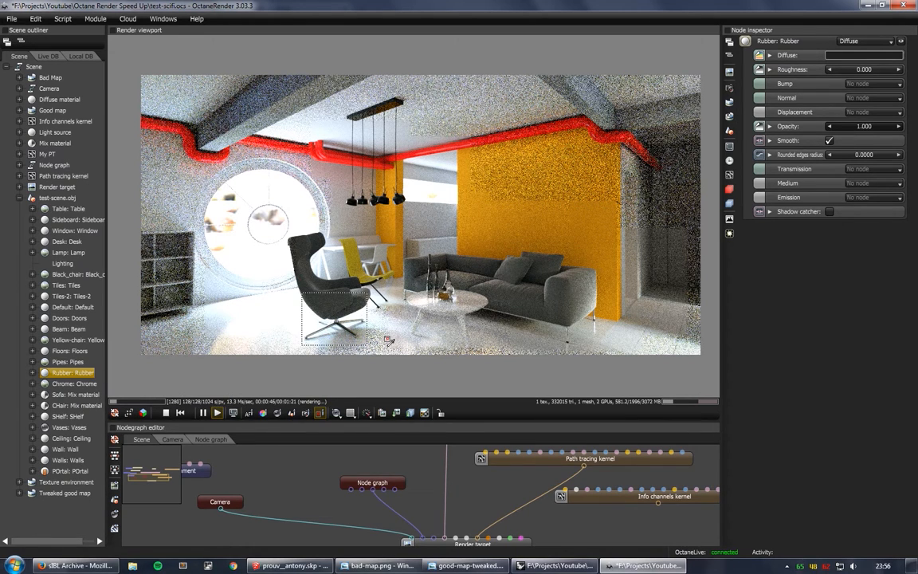
left_click(510, 302)
- Pick the sofa's mix material and darken its second material's diffuse colour to value 0.229 (hex 3A3A3A)
left_click(277, 413)
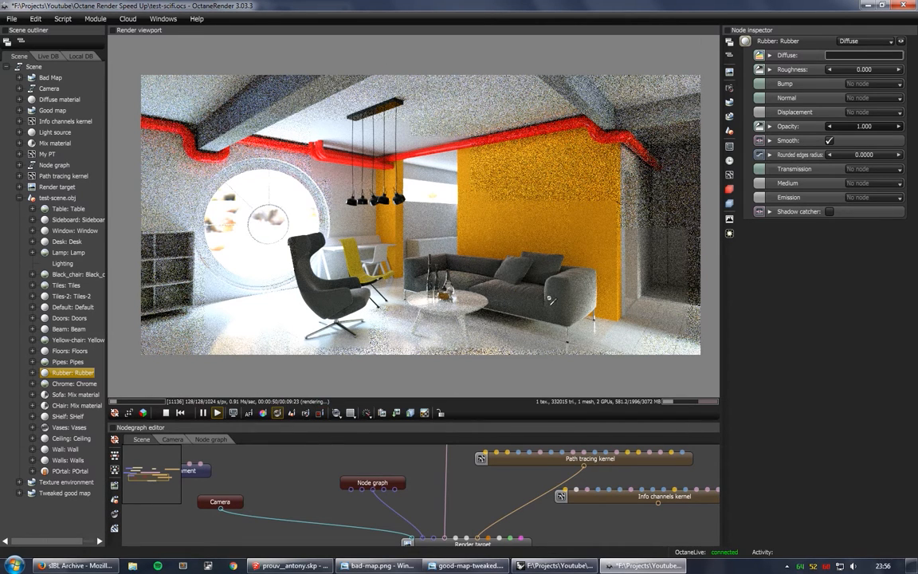
left_click(496, 271)
left_click(860, 315)
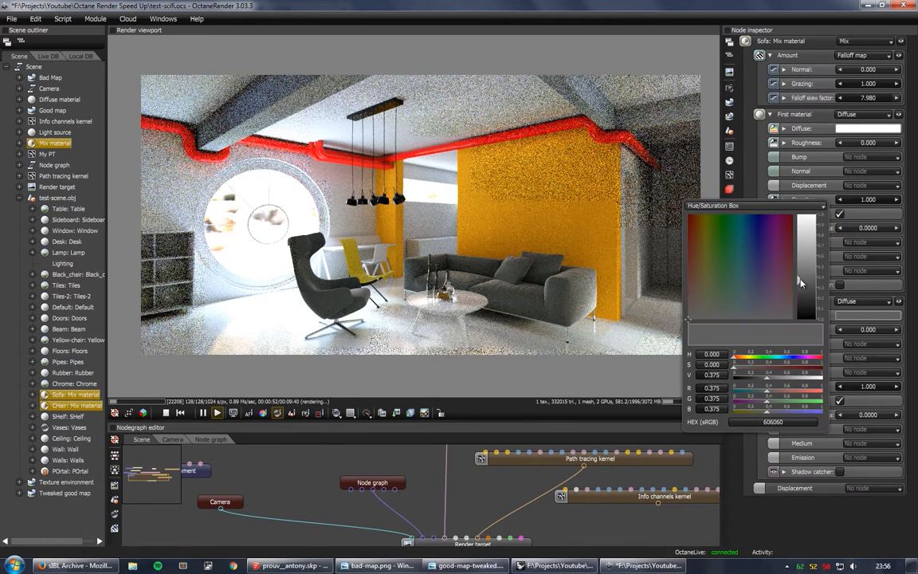
left_click_drag(801, 280, 800, 295)
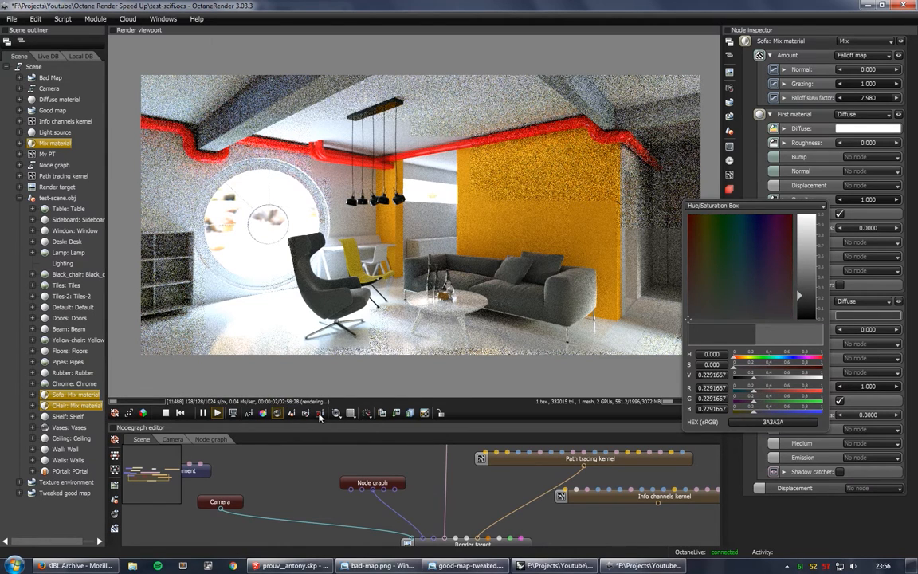
- Prioritise rendering on the sofa sections, armchair, coffee table and the round window's edge, and clear the region
left_click(321, 415)
left_click_drag(453, 274, 544, 331)
left_click_drag(454, 253, 579, 302)
left_click_drag(532, 249, 615, 340)
left_click_drag(400, 231, 505, 306)
left_click_drag(291, 221, 366, 346)
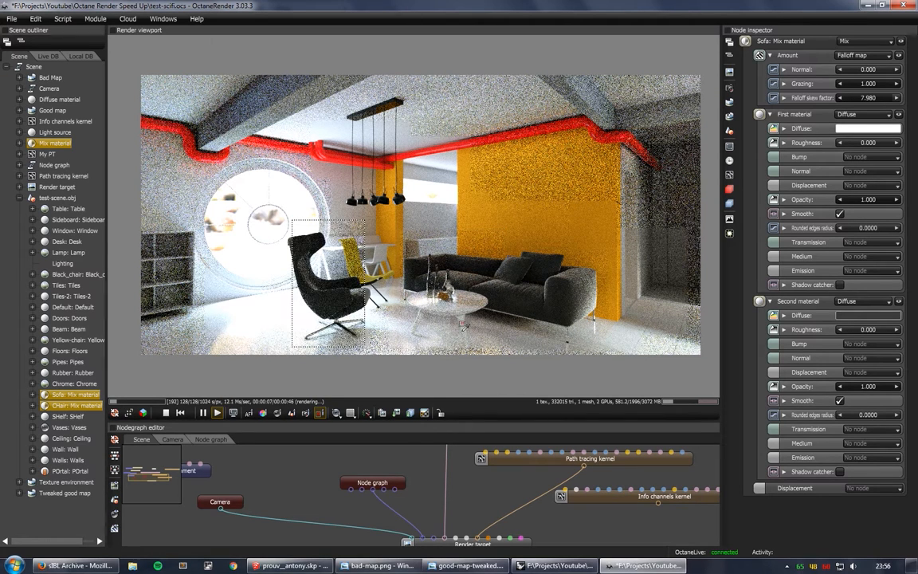
left_click_drag(321, 257, 462, 353)
left_click_drag(268, 200, 412, 315)
left_click_drag(265, 221, 324, 279)
left_click(608, 339)
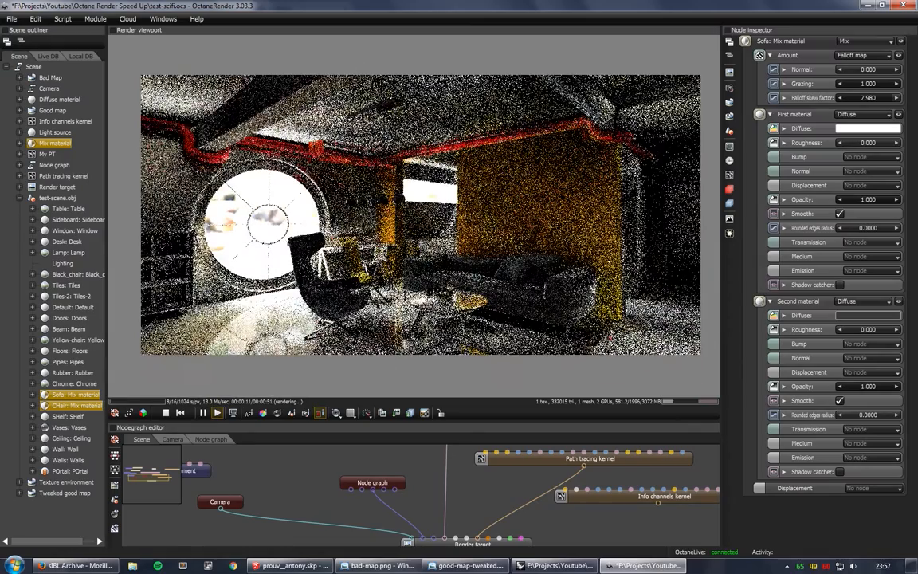
- Connect the node graph's fourth output as the render target's environment and prioritise rendering on the armchair, sofa and orange wall
left_click_drag(420, 528, 413, 534)
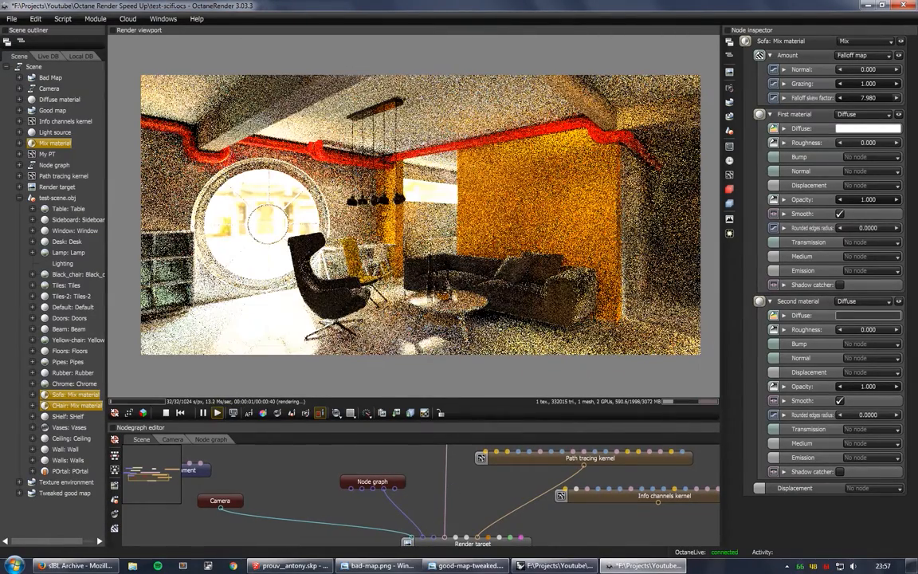
left_click_drag(277, 243, 404, 340)
left_click_drag(478, 247, 613, 356)
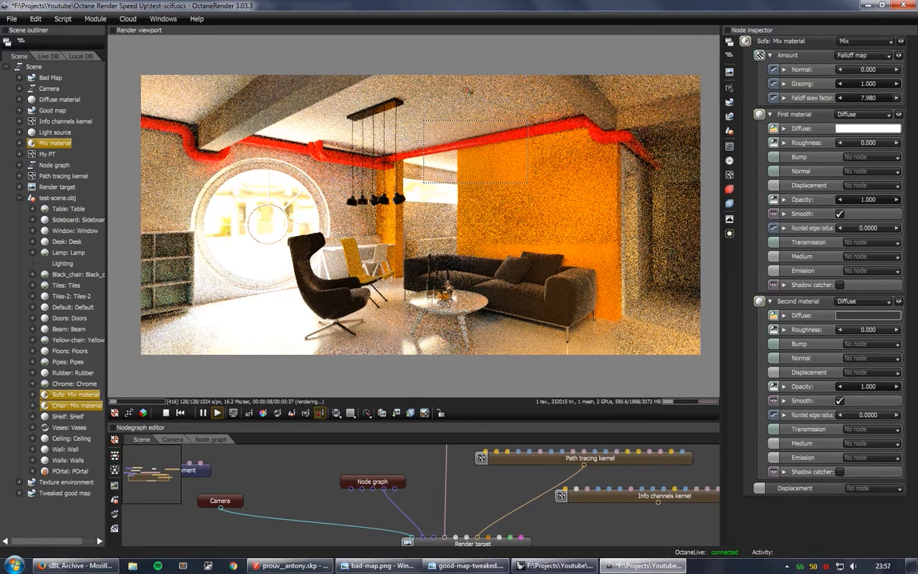
left_click_drag(470, 102, 601, 198)
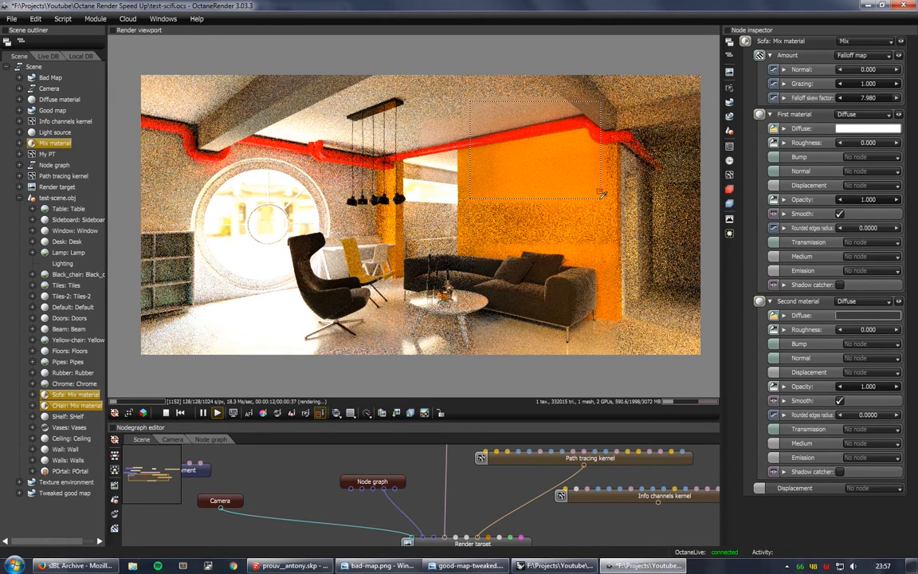
left_click(588, 232)
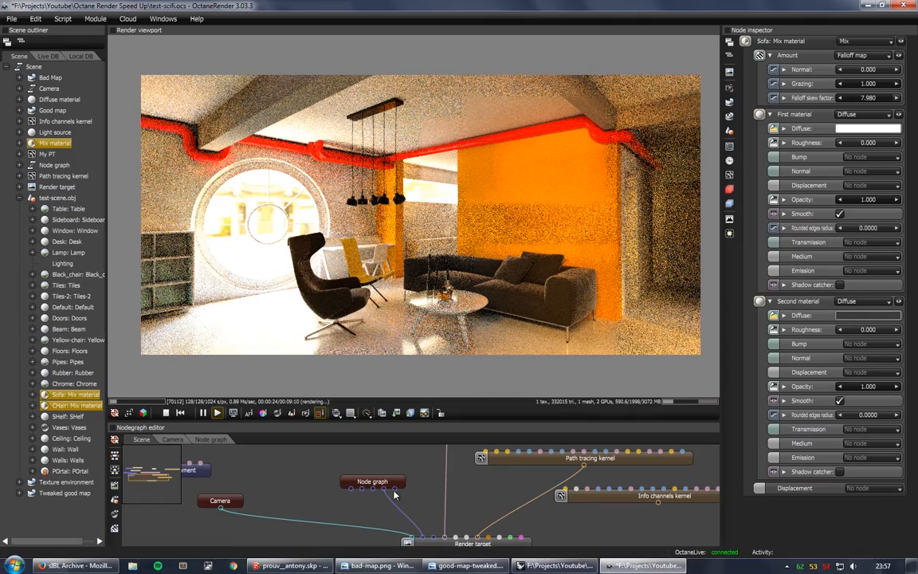
- Connect the node graph's fifth output as the render target's environment, pause the render and clear the node selection
left_click_drag(418, 519, 414, 535)
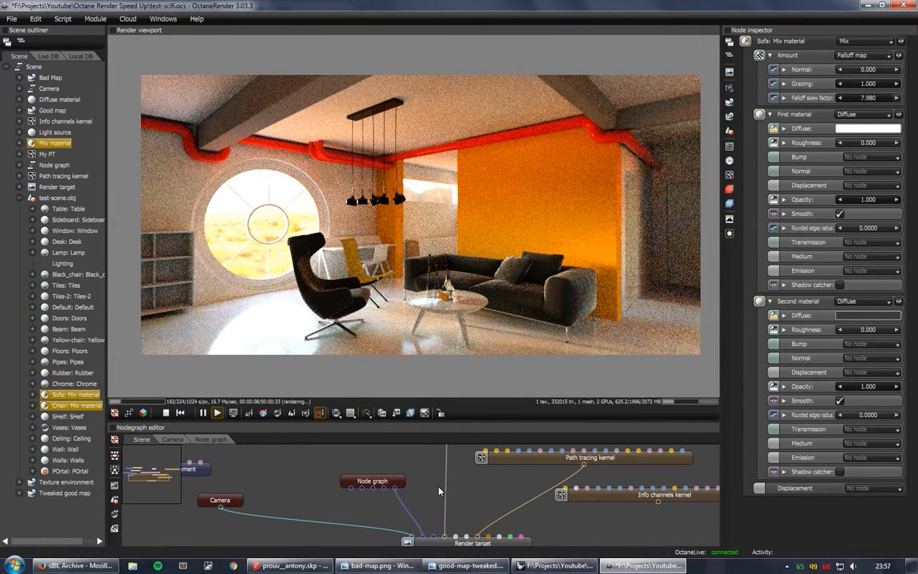
left_click(203, 412)
left_click(291, 479)
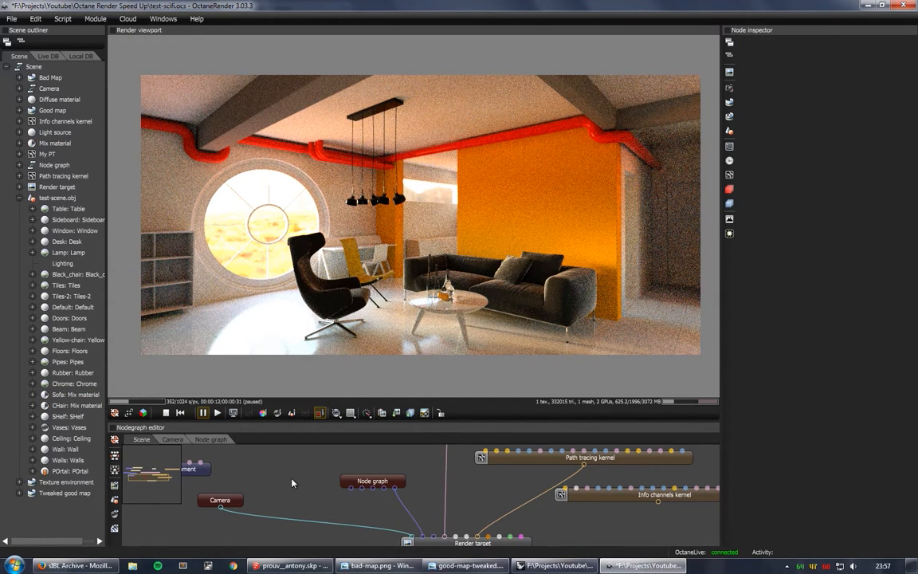